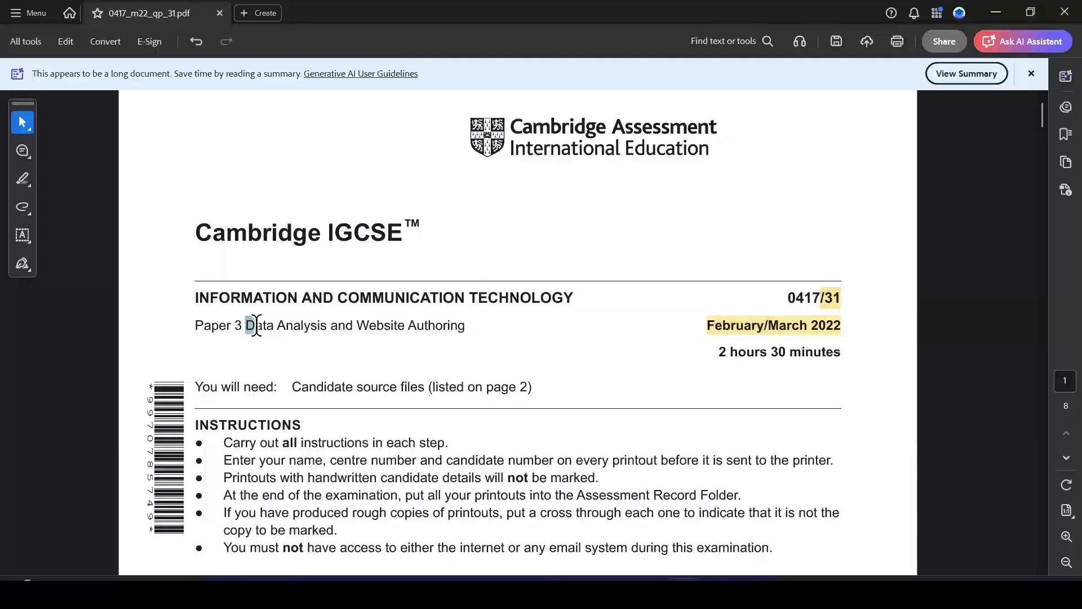
Go to the Task 4 – Spreadsheet section on page 5 of the exam paper and highlight its heading
{"action": "left_click_drag", "start_coordinate": [256, 325], "coordinate": [327, 325]}
{"action": "left_click", "coordinate": [338, 351]}
{"action": "scroll", "coordinate": [842, 310], "scroll_direction": "down", "scroll_amount": 5}
{"action": "left_click_drag", "start_coordinate": [1042, 137], "coordinate": [1038, 365]}
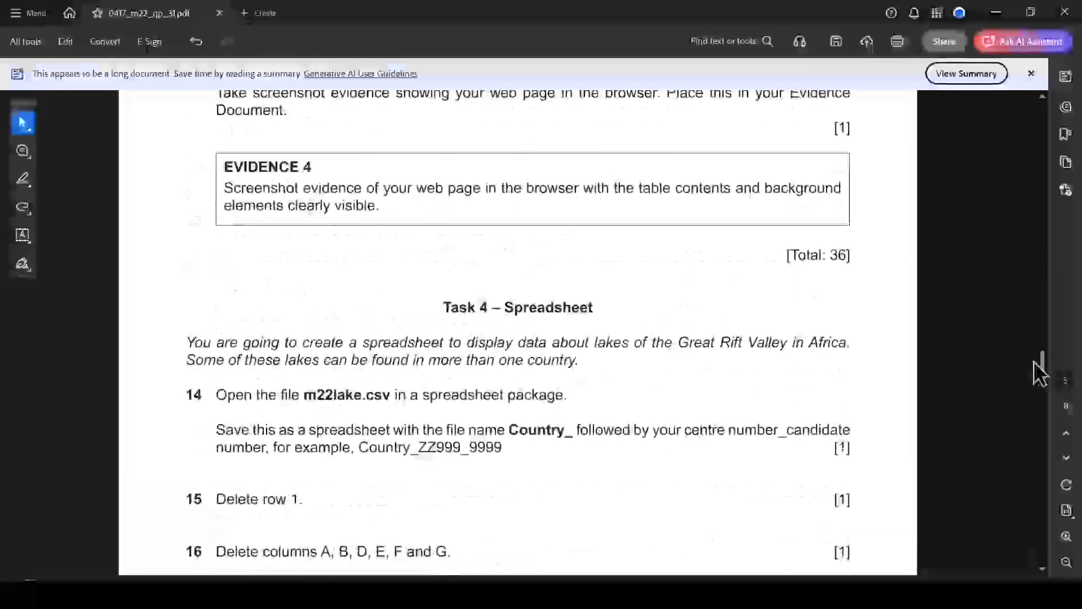
{"action": "left_click_drag", "start_coordinate": [448, 307], "coordinate": [595, 308]}
{"action": "left_click", "coordinate": [637, 335]}
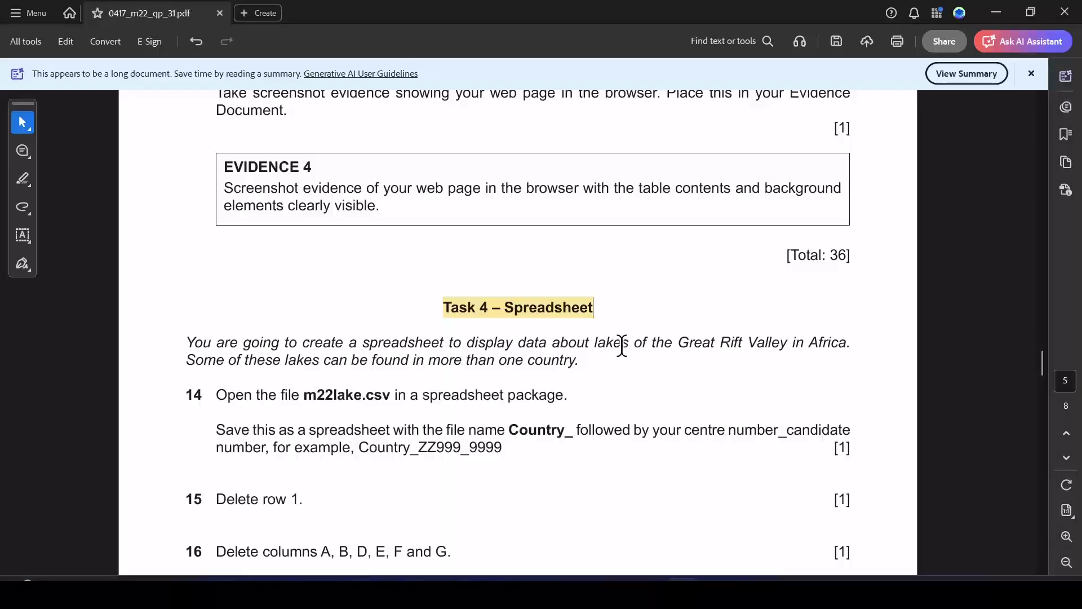
Highlight the source file name m22lake.csv and the required file name prefix Country_ in question 14
{"action": "left_click_drag", "start_coordinate": [305, 399], "coordinate": [391, 399]}
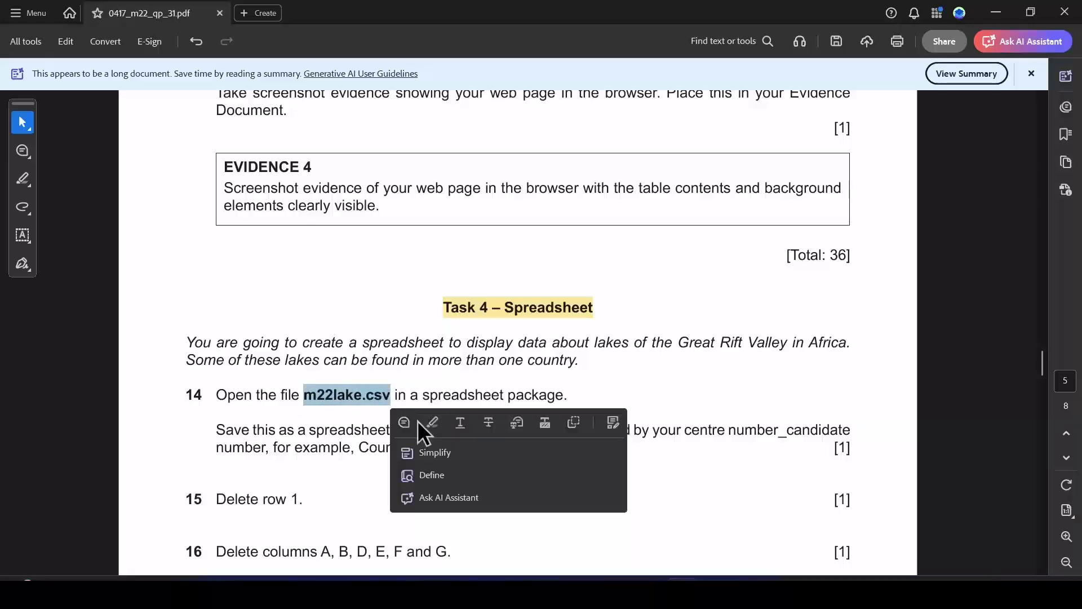
{"action": "left_click", "coordinate": [417, 420]}
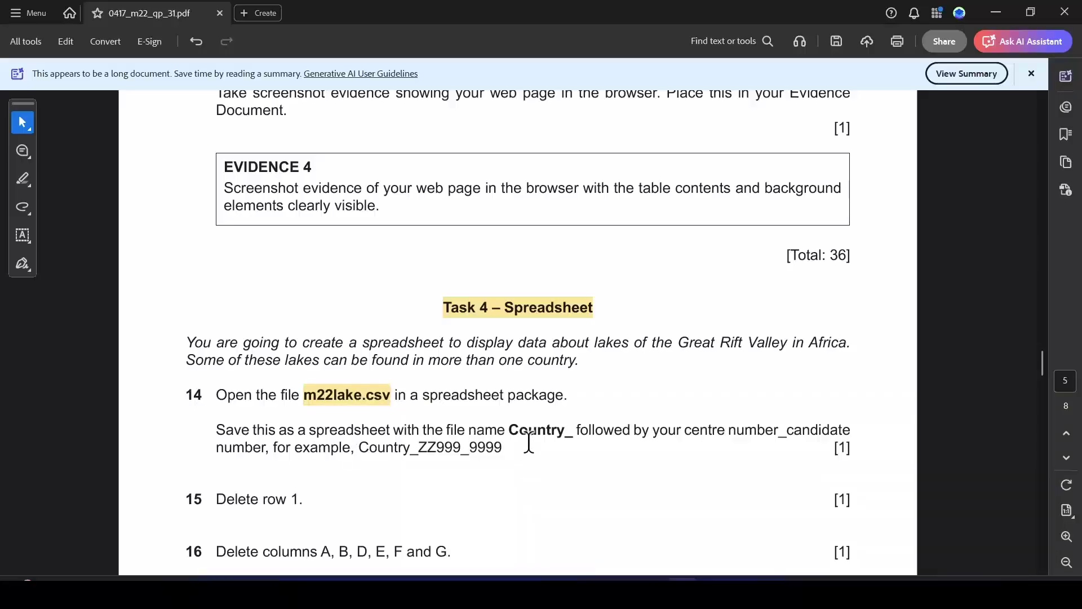
{"action": "left_click_drag", "start_coordinate": [511, 431], "coordinate": [574, 437]}
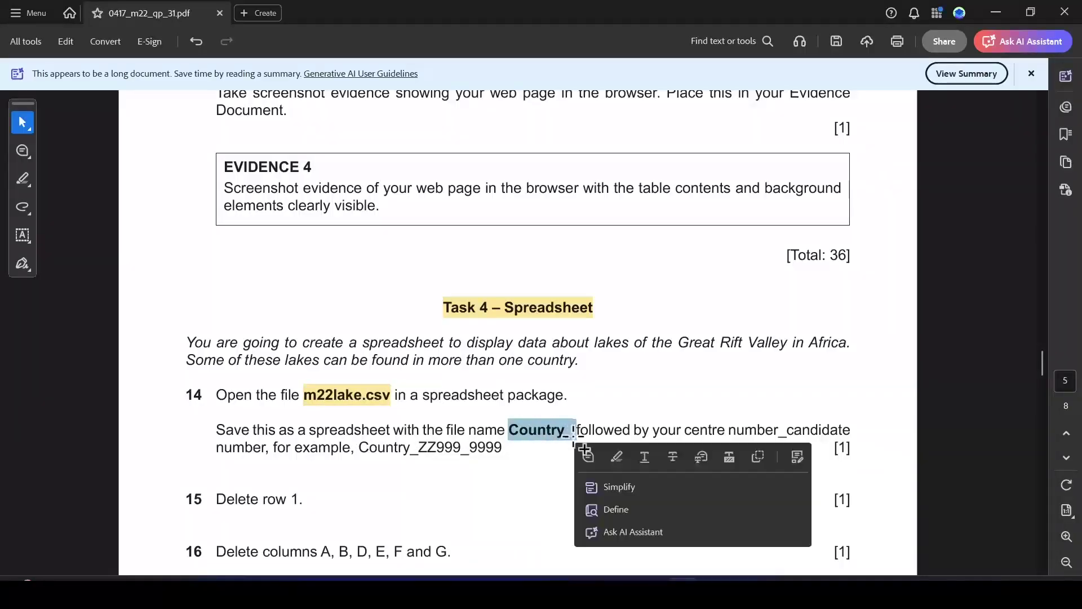
{"action": "left_click", "coordinate": [612, 457]}
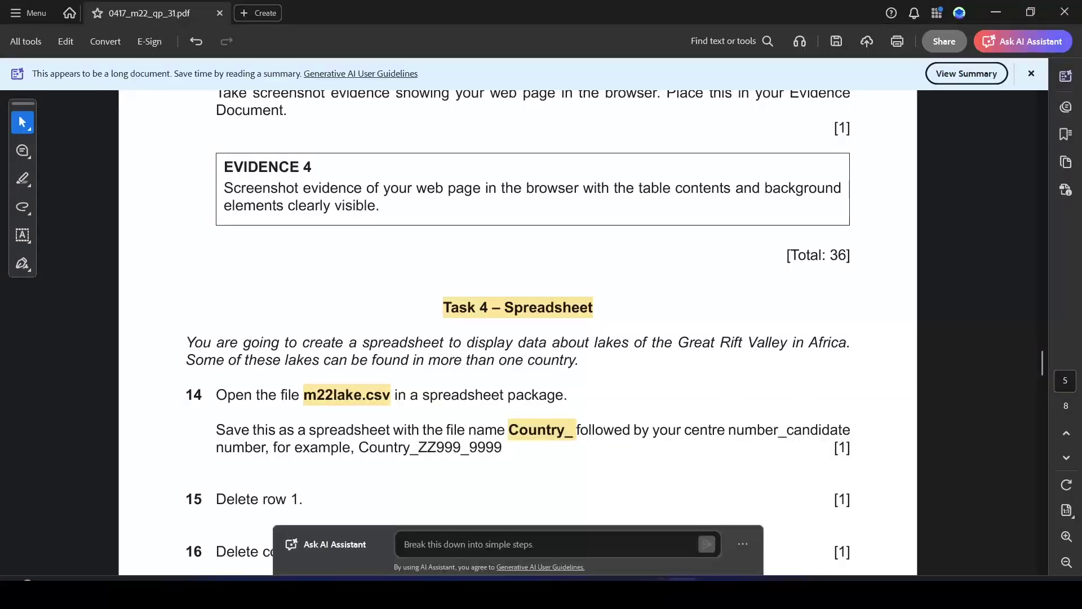
Switch to the source files folder and open m22lake.csv in Excel
{"action": "left_click", "coordinate": [657, 530]}
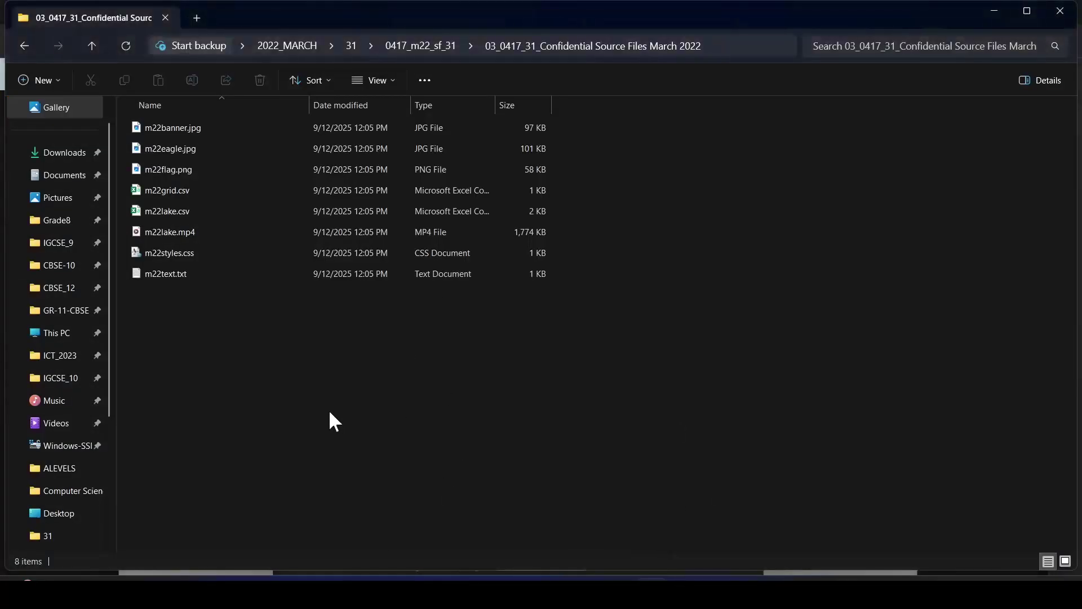
{"action": "left_click", "coordinate": [165, 211]}
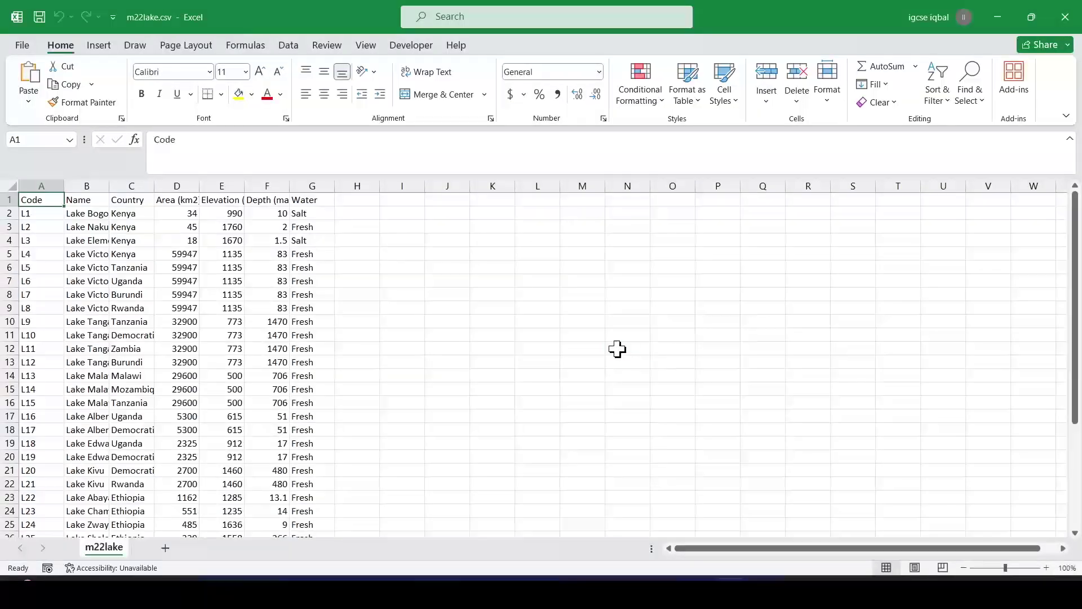
{"action": "left_click", "coordinate": [617, 350]}
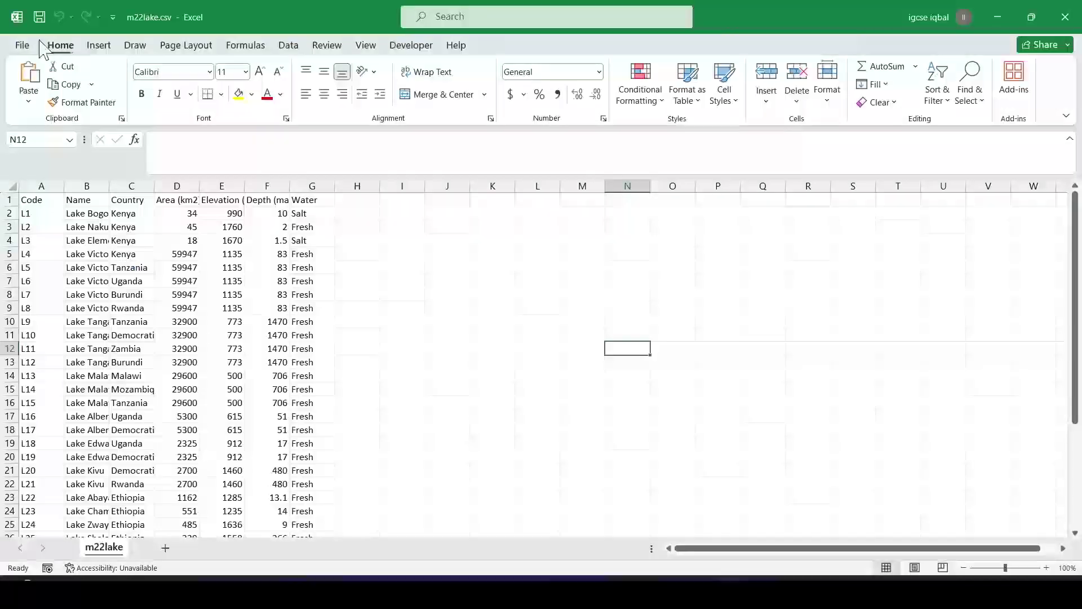
Save the file as an Excel Workbook (*.xlsx) named Country_ followed by the centre number and candidate number
{"action": "left_click", "coordinate": [29, 45]}
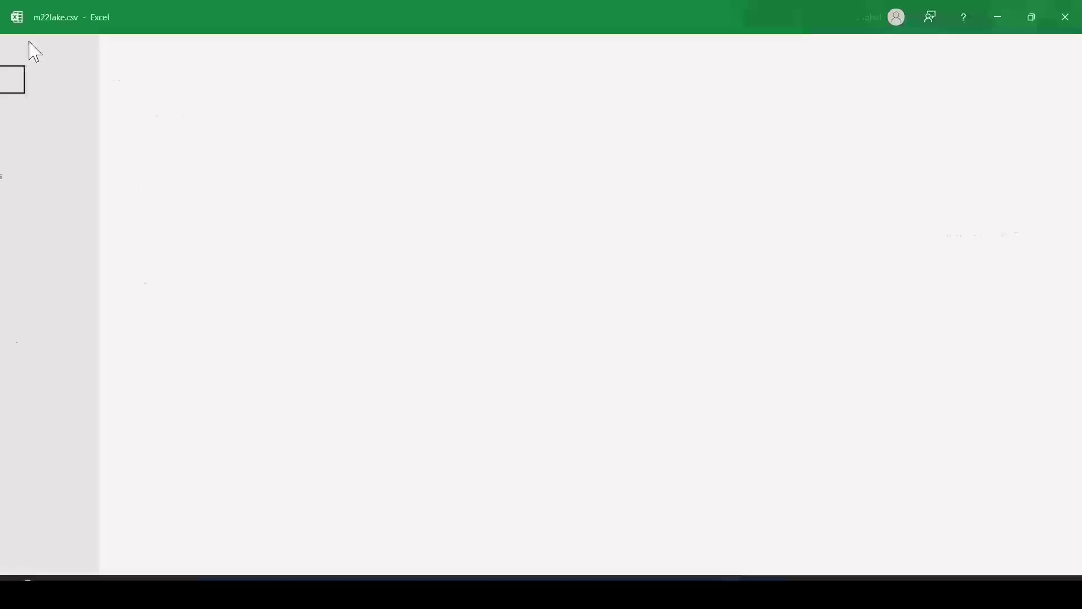
{"action": "left_click", "coordinate": [63, 267]}
{"action": "left_click", "coordinate": [493, 158]}
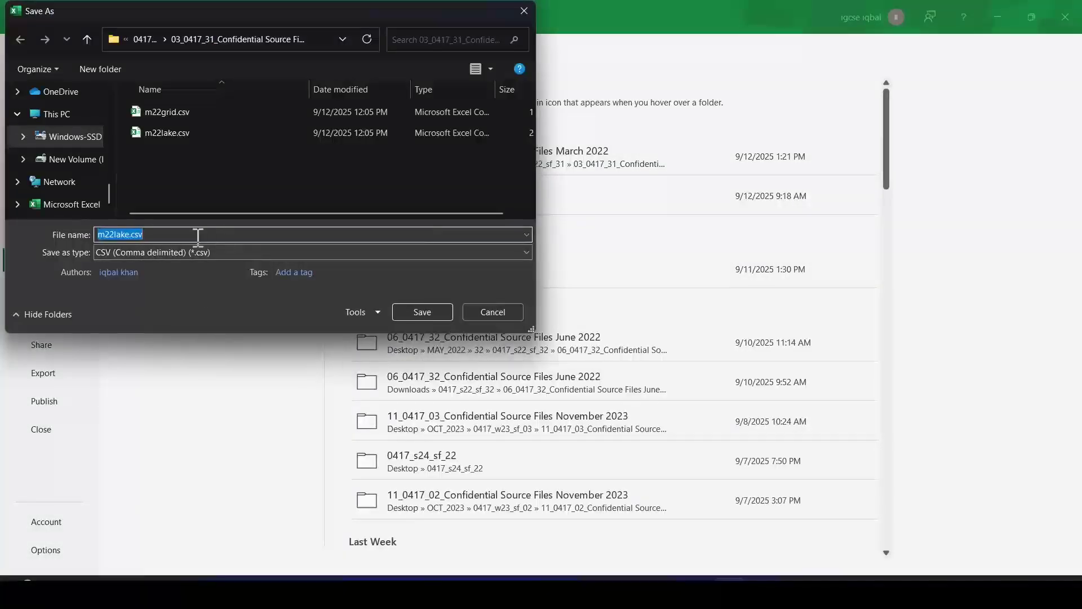
{"action": "type", "text": "Country_"}
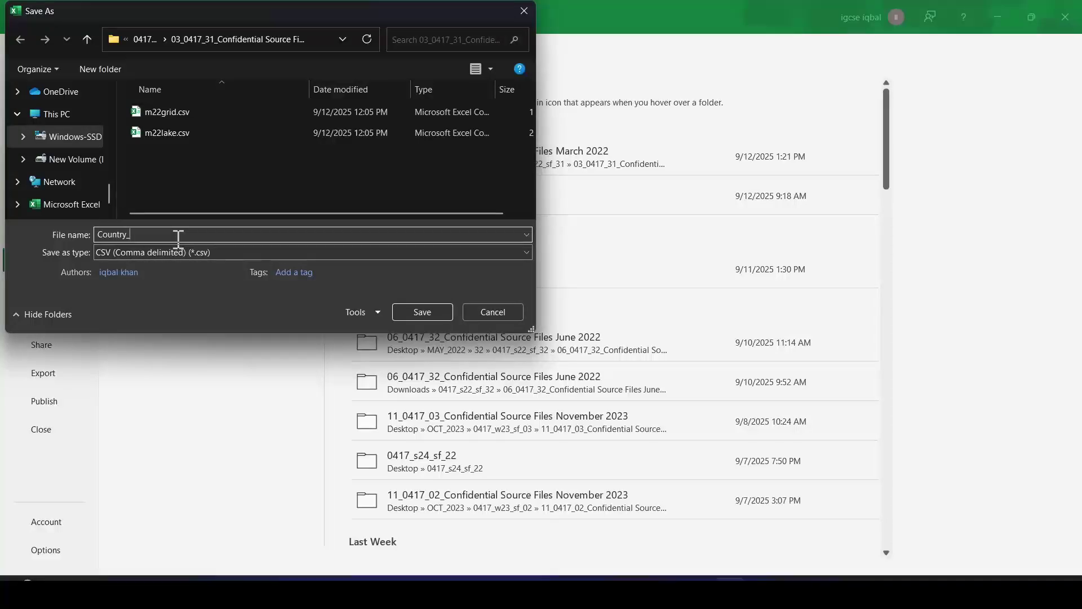
{"action": "key", "text": "Caps_Lock"}
{"action": "type", "text": "IN1231234"}
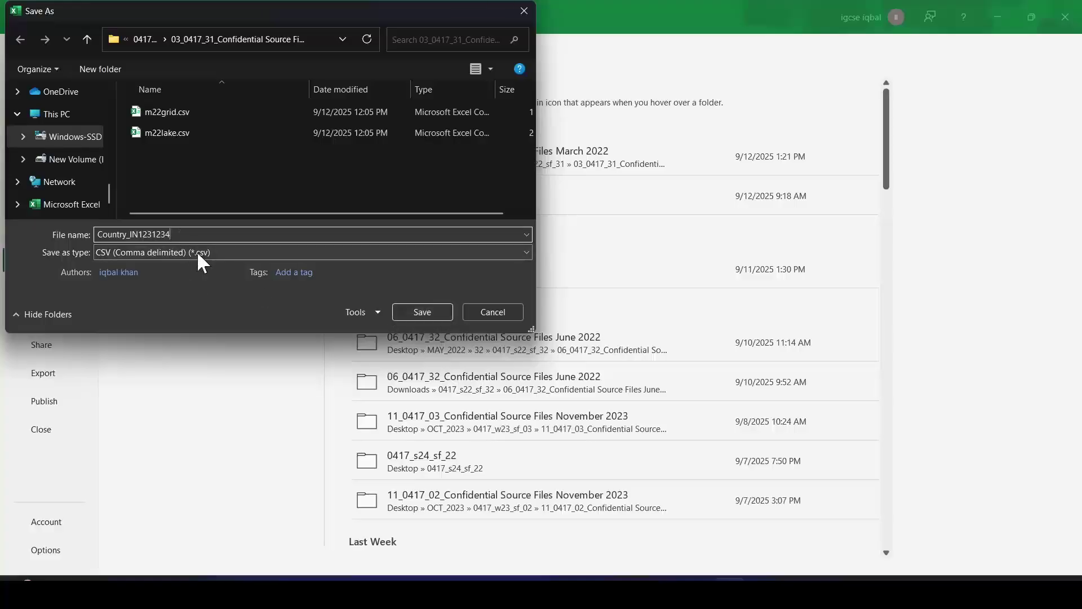
{"action": "left_click", "coordinate": [181, 252]}
{"action": "left_click", "coordinate": [147, 267]}
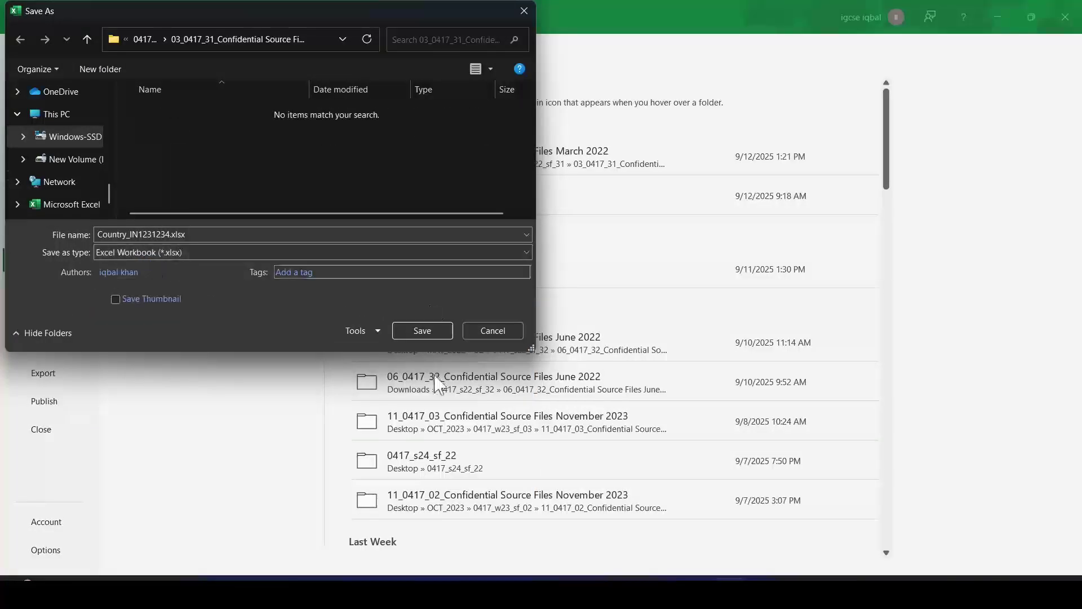
{"action": "left_click", "coordinate": [431, 331]}
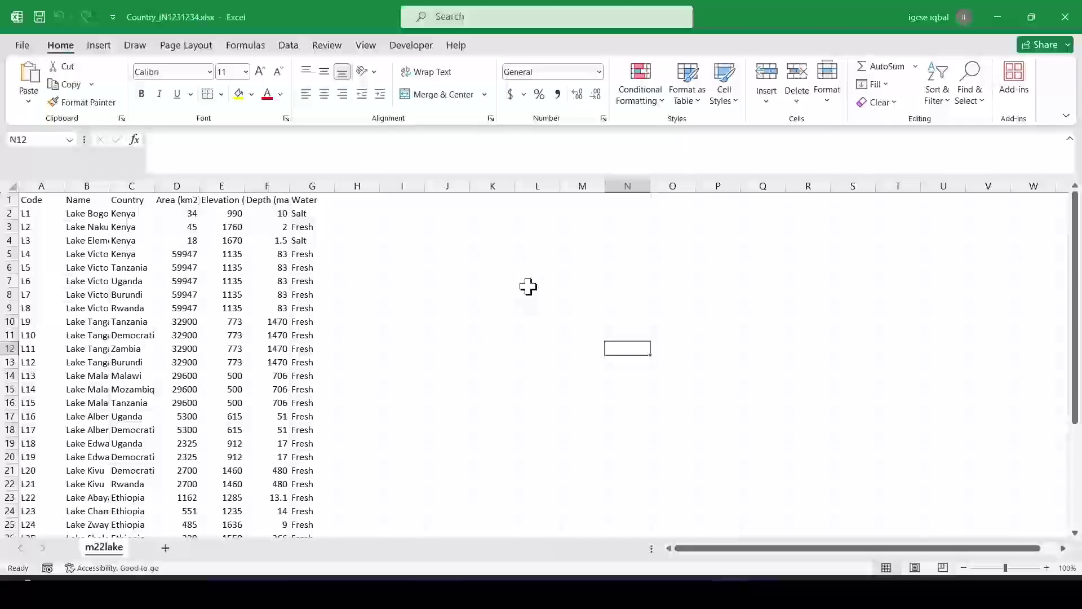
Check question 15 in the exam paper and delete row 1 from the spreadsheet in Excel
{"action": "key", "text": "alt+Tab"}
{"action": "scroll", "coordinate": [410, 374], "scroll_direction": "down", "scroll_amount": 3}
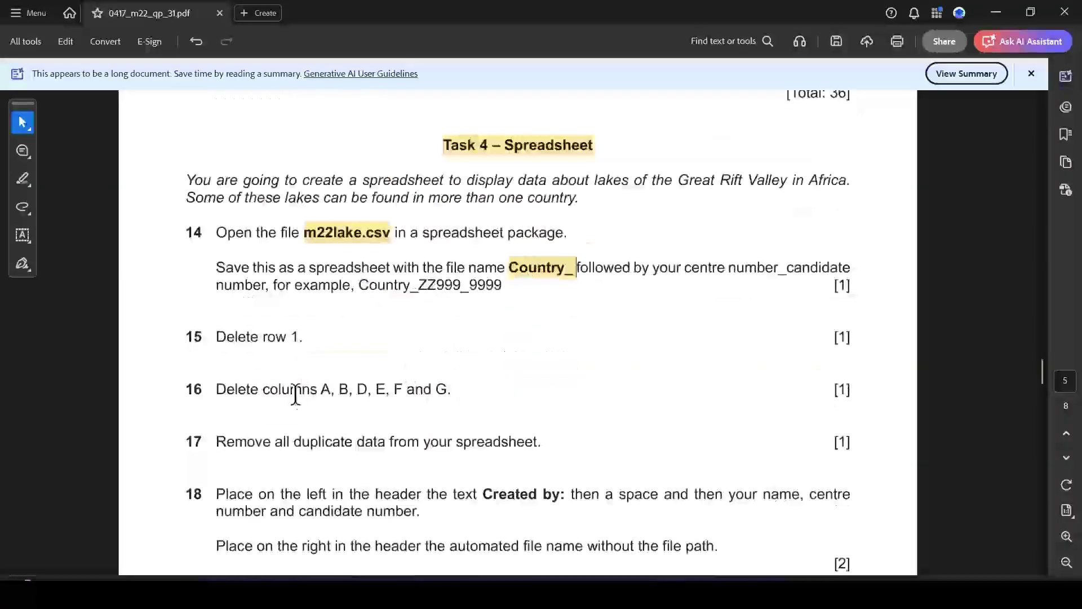
{"action": "key", "text": "alt+Tab"}
{"action": "right_click", "coordinate": [9, 200]}
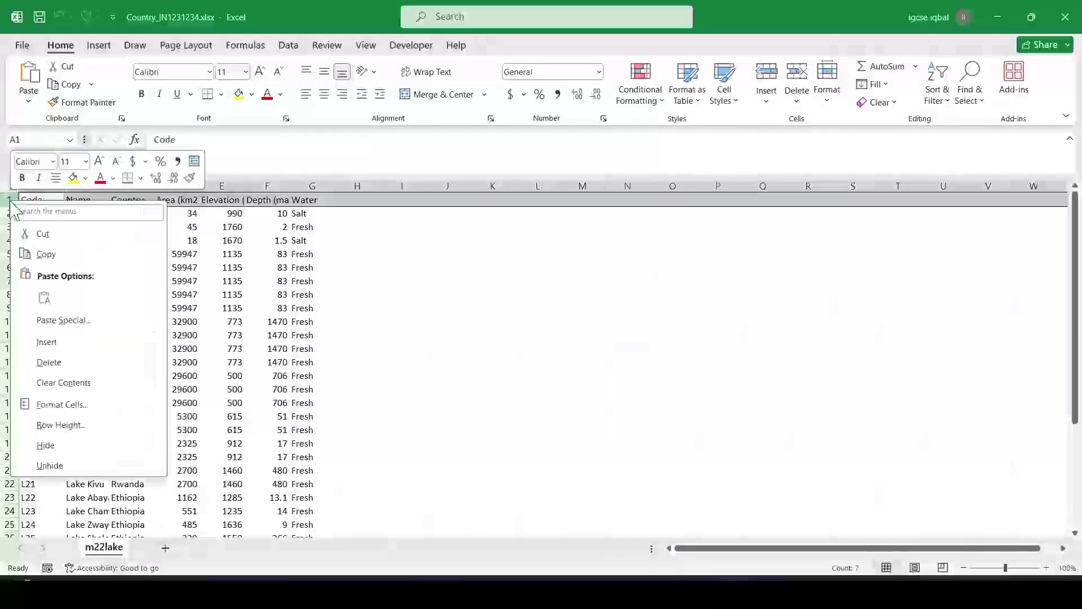
{"action": "left_click", "coordinate": [58, 366]}
Check question 16 in the exam paper and delete columns A, B, D, E, F and G from the spreadsheet
{"action": "key", "text": "alt+Tab"}
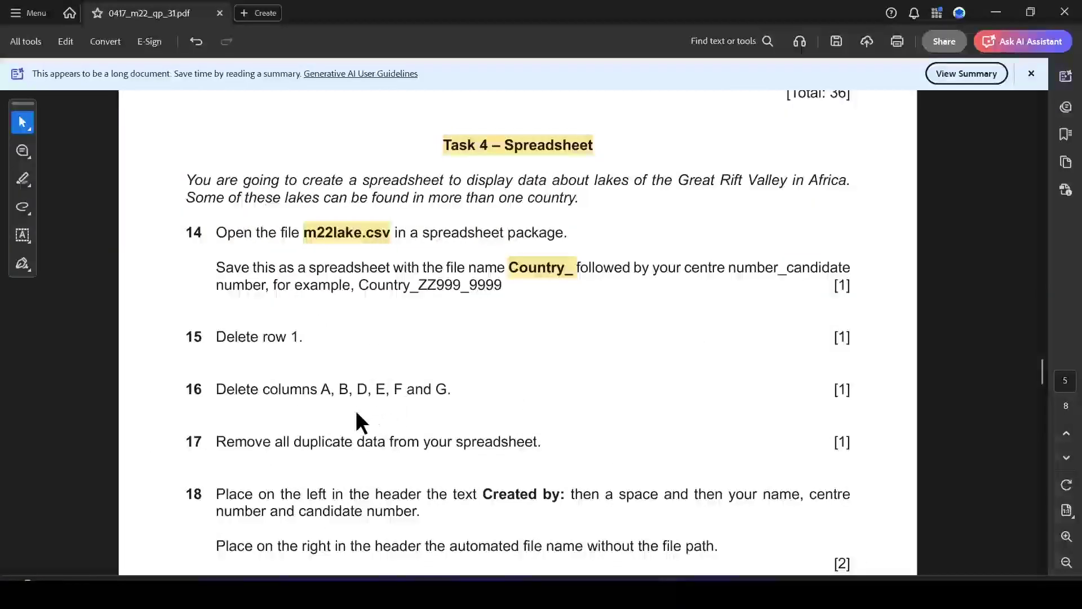
{"action": "key", "text": "alt+Tab"}
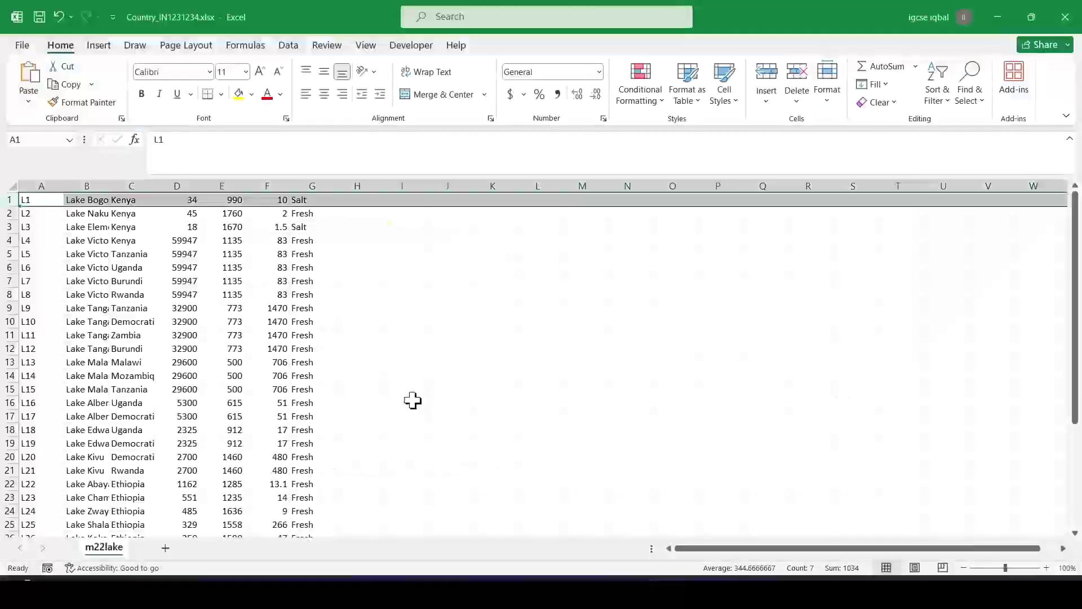
{"action": "left_click", "coordinate": [40, 185]}
{"action": "left_click", "coordinate": [80, 185]}
{"action": "left_click", "coordinate": [38, 185]}
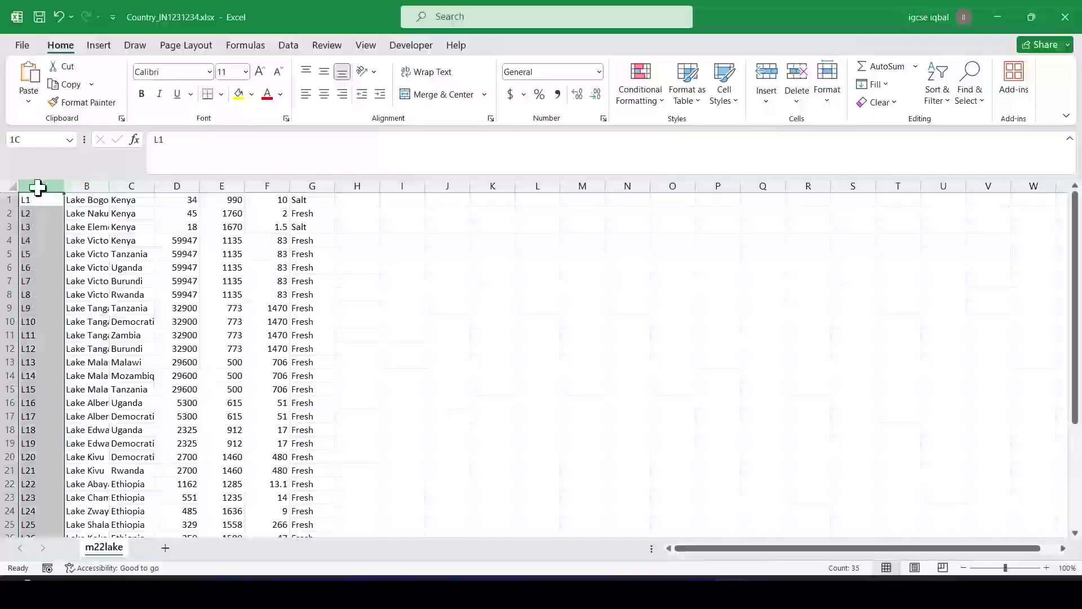
{"action": "left_click", "coordinate": [87, 185], "text": "ctrl"}
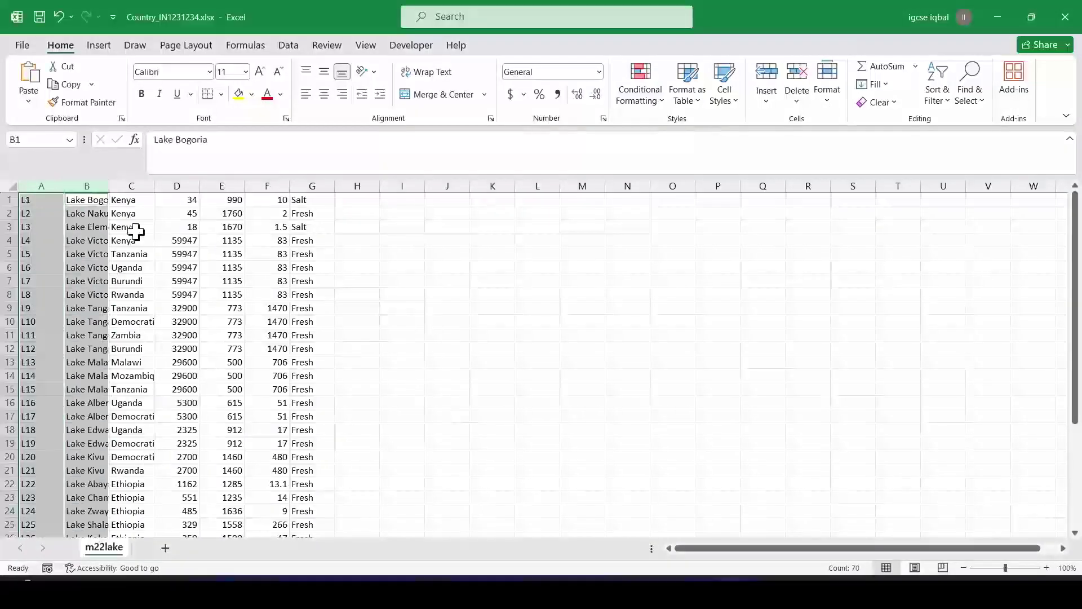
{"action": "left_click", "coordinate": [180, 186], "text": "ctrl"}
{"action": "left_click", "coordinate": [228, 185], "text": "ctrl"}
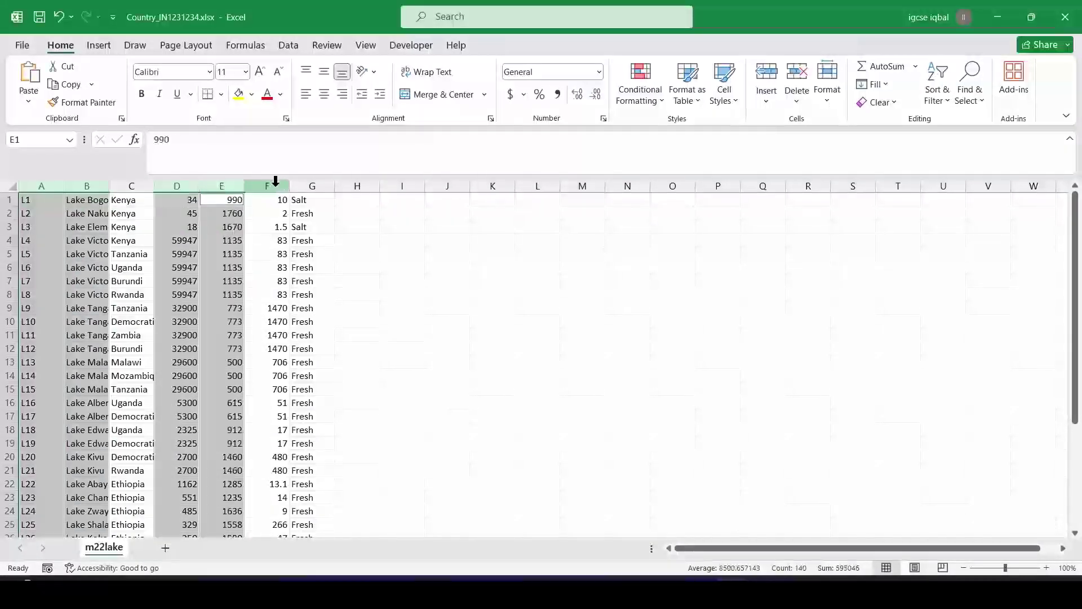
{"action": "left_click", "coordinate": [272, 185], "text": "ctrl"}
{"action": "left_click", "coordinate": [313, 185], "text": "ctrl"}
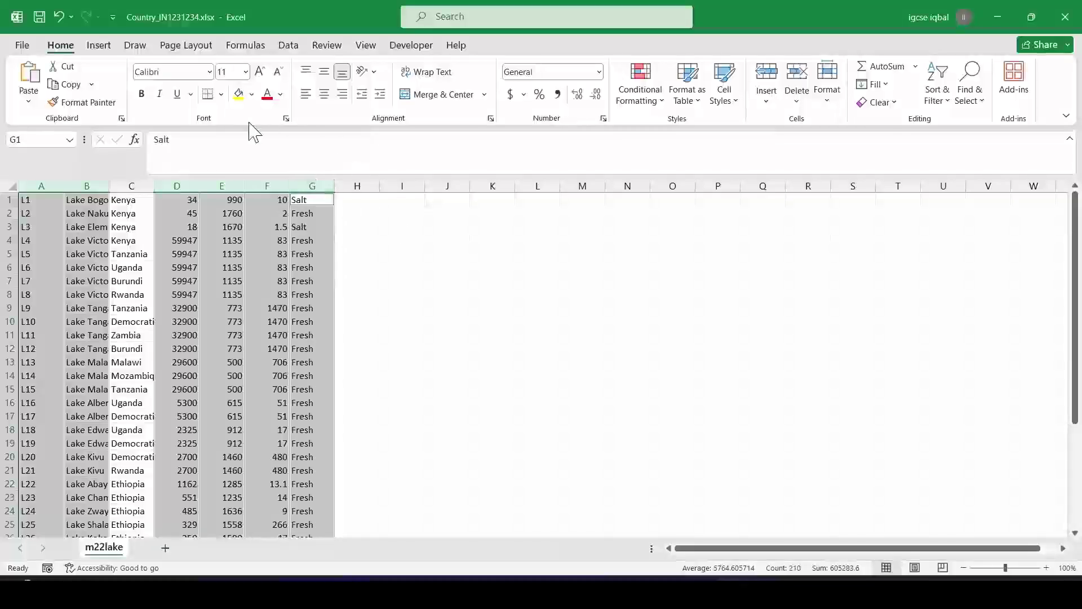
{"action": "key", "text": "alt+Tab"}
{"action": "key", "text": "alt+Tab"}
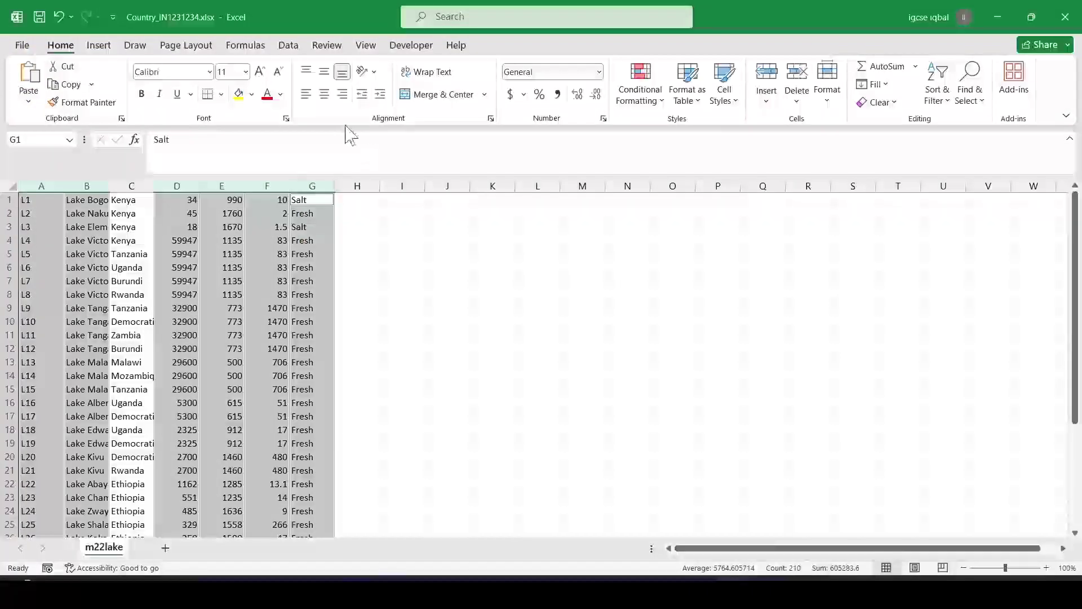
{"action": "right_click", "coordinate": [275, 186]}
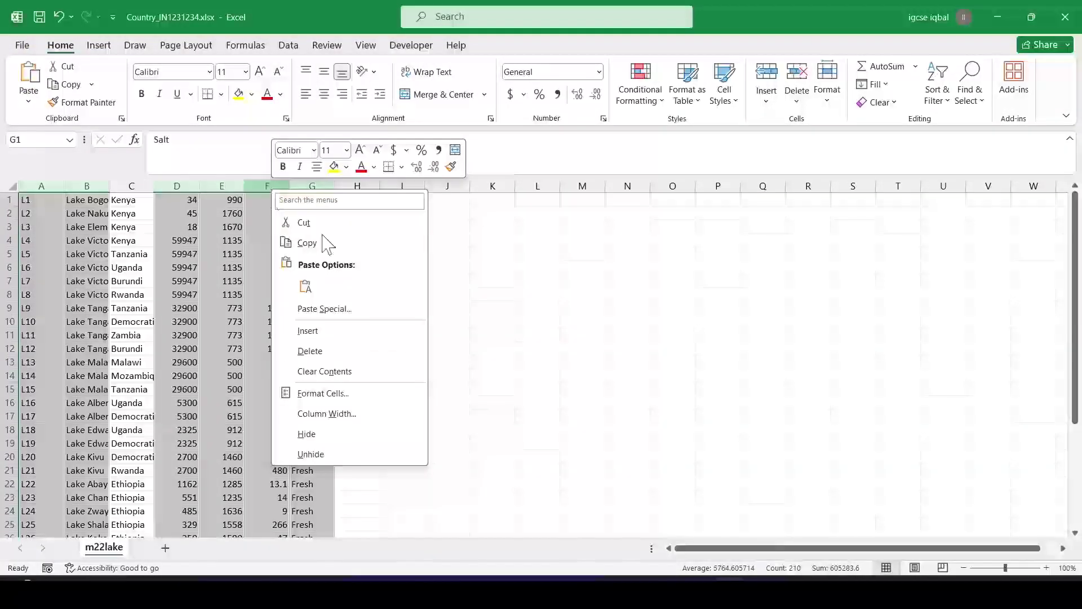
{"action": "key", "text": "Escape"}
{"action": "key", "text": "ctrl+minus"}
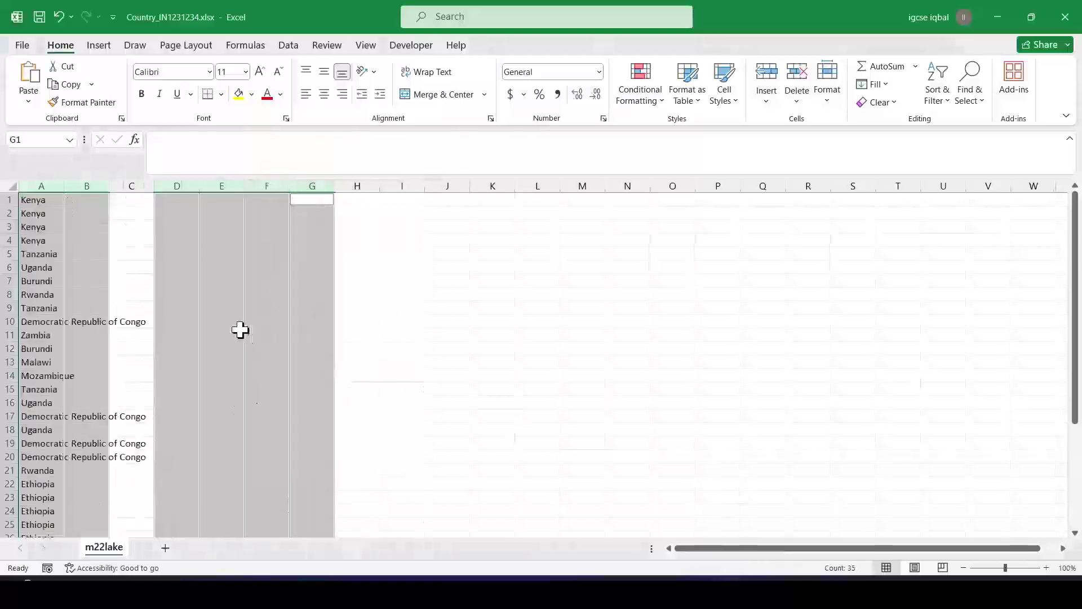
{"action": "left_click", "coordinate": [270, 295]}
Autofit the column widths of the whole sheet so the country names fit
{"action": "left_click", "coordinate": [11, 188]}
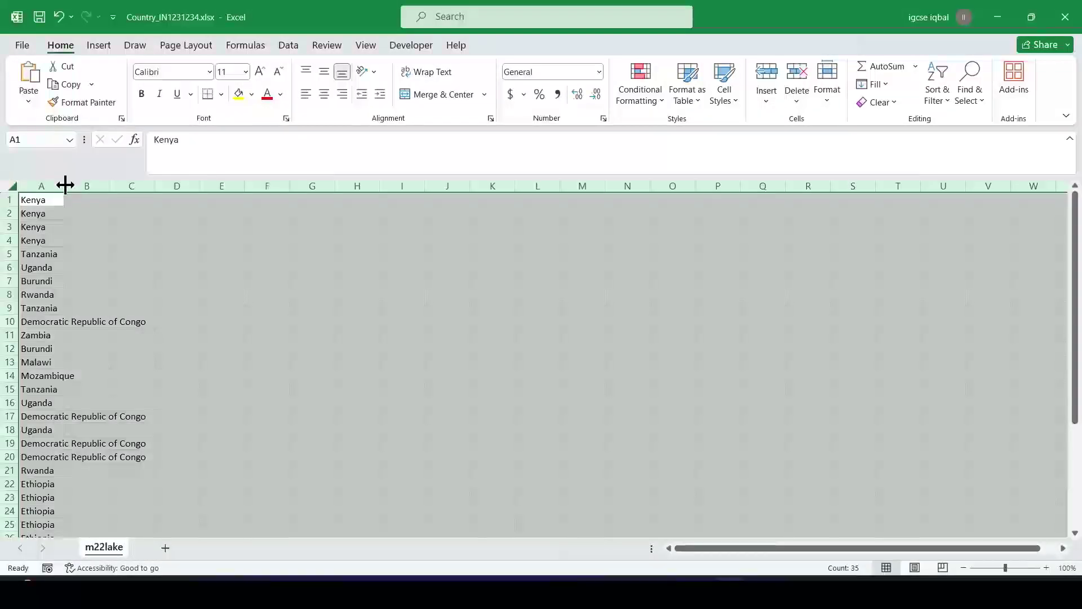
{"action": "double_click", "coordinate": [65, 185]}
{"action": "left_click", "coordinate": [289, 286]}
Switch to the exam paper in Acrobat and highlight the instructions of questions 15 and 16
{"action": "key", "text": "alt+Tab"}
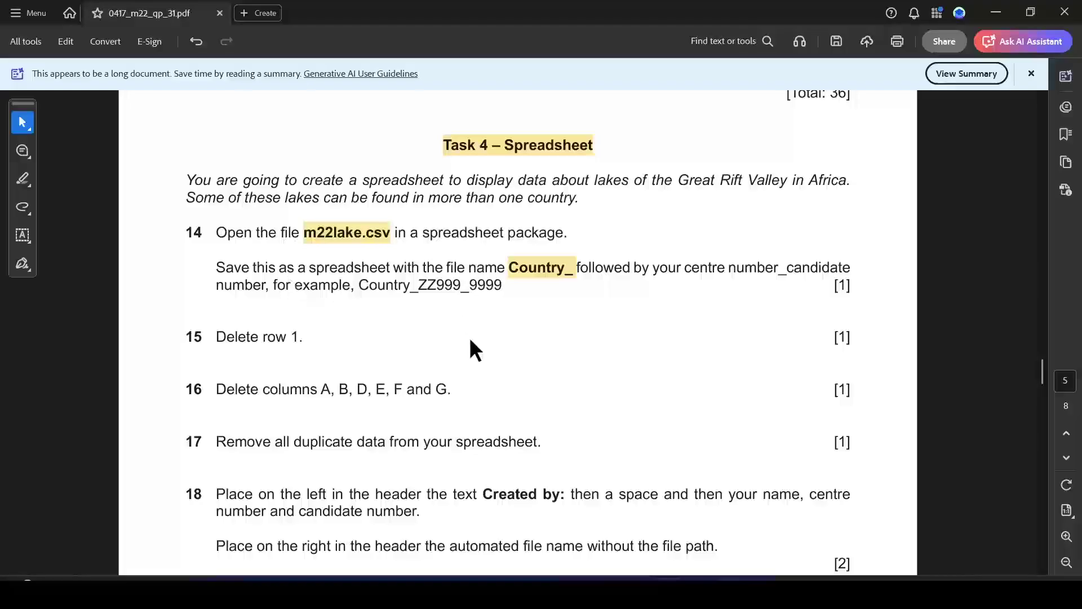
{"action": "left_click_drag", "start_coordinate": [218, 388], "coordinate": [445, 389]}
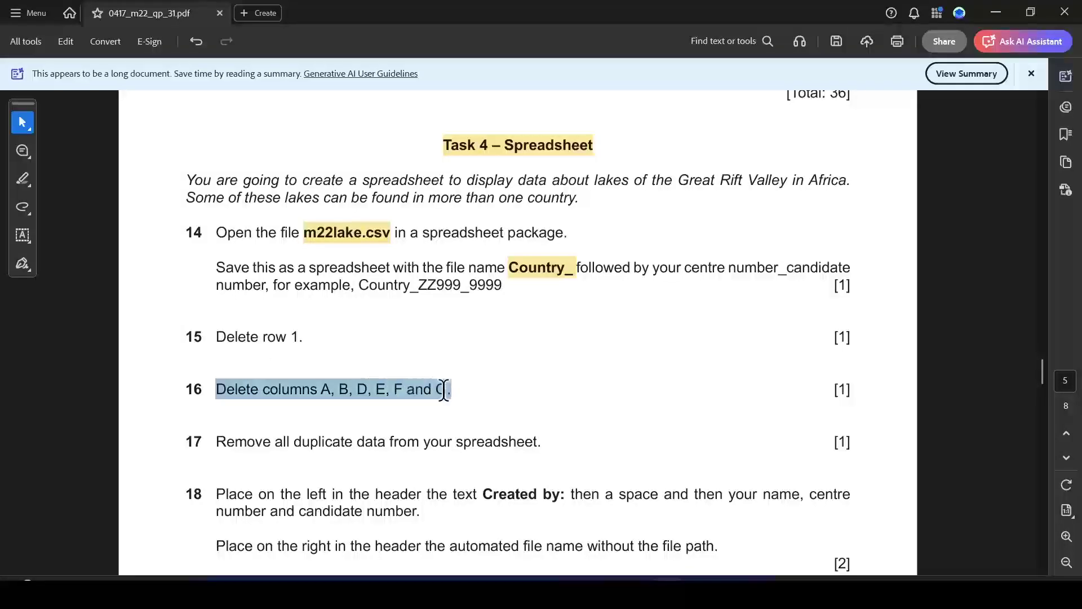
{"action": "left_click", "coordinate": [483, 417]}
{"action": "left_click_drag", "start_coordinate": [216, 337], "coordinate": [297, 329]}
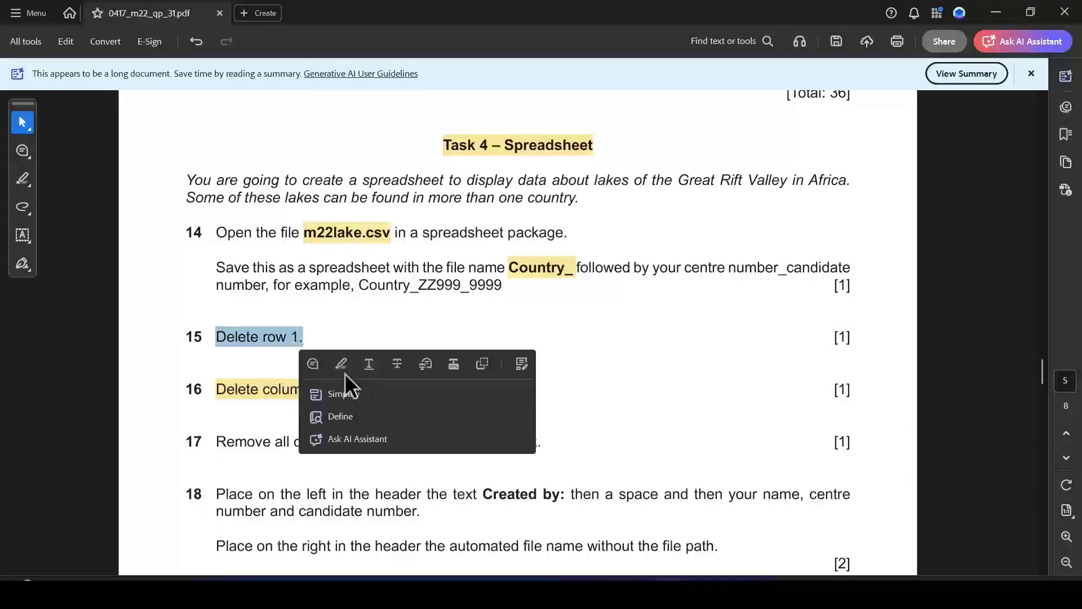
{"action": "left_click", "coordinate": [333, 361]}
Highlight the words "duplicate data" in question 17
{"action": "scroll", "coordinate": [324, 372], "scroll_direction": "down", "scroll_amount": 2}
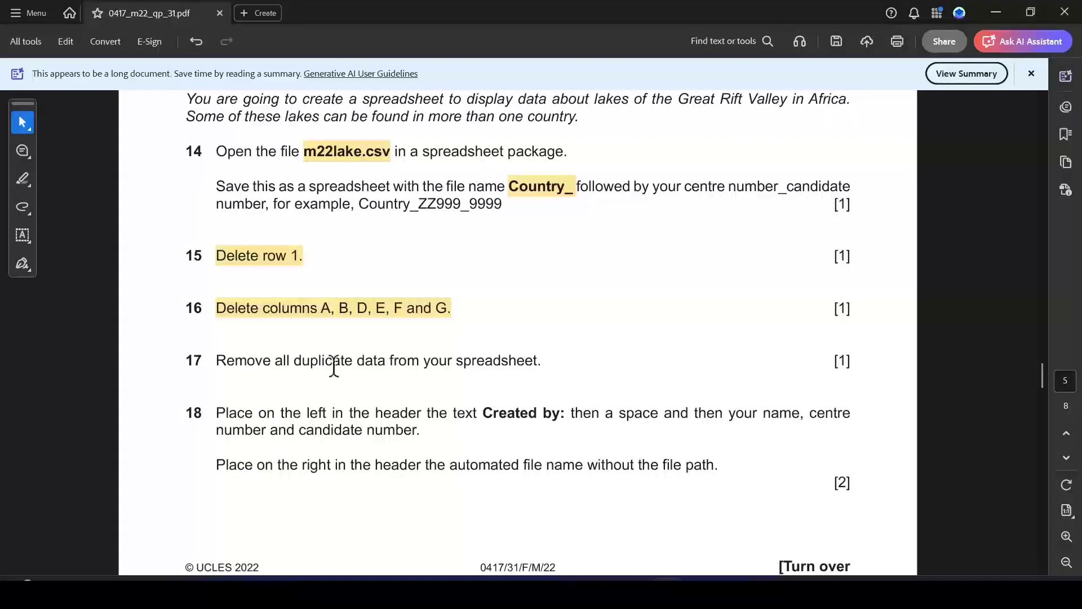
{"action": "left_click_drag", "start_coordinate": [295, 363], "coordinate": [386, 364]}
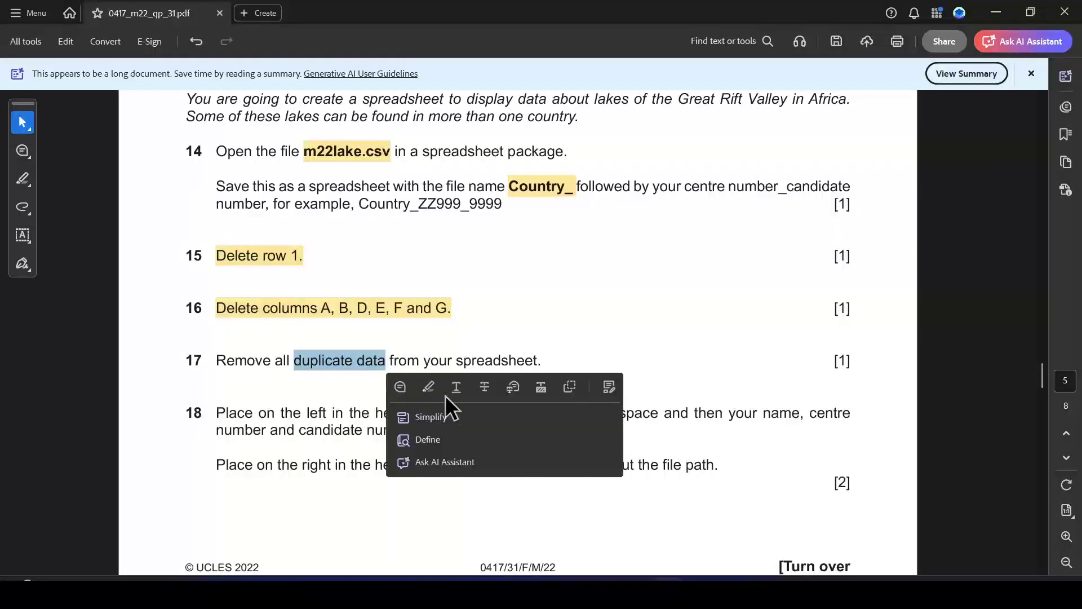
{"action": "left_click", "coordinate": [428, 388]}
Switch to Excel and remove the duplicate country names from the list in A1:A35
{"action": "key", "text": "alt+Tab"}
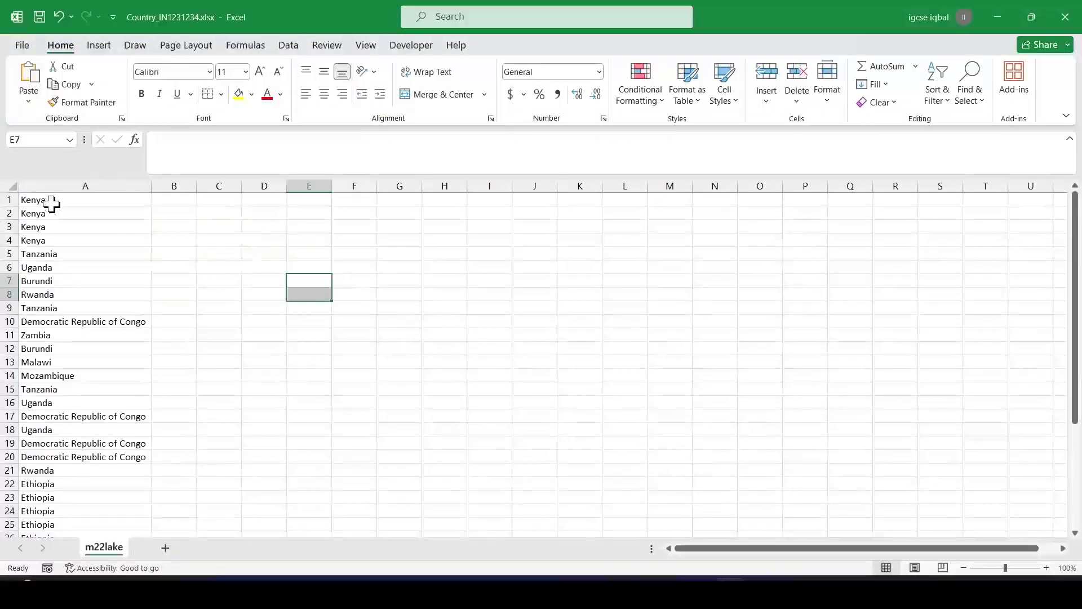
{"action": "left_click_drag", "start_coordinate": [53, 199], "coordinate": [65, 510]}
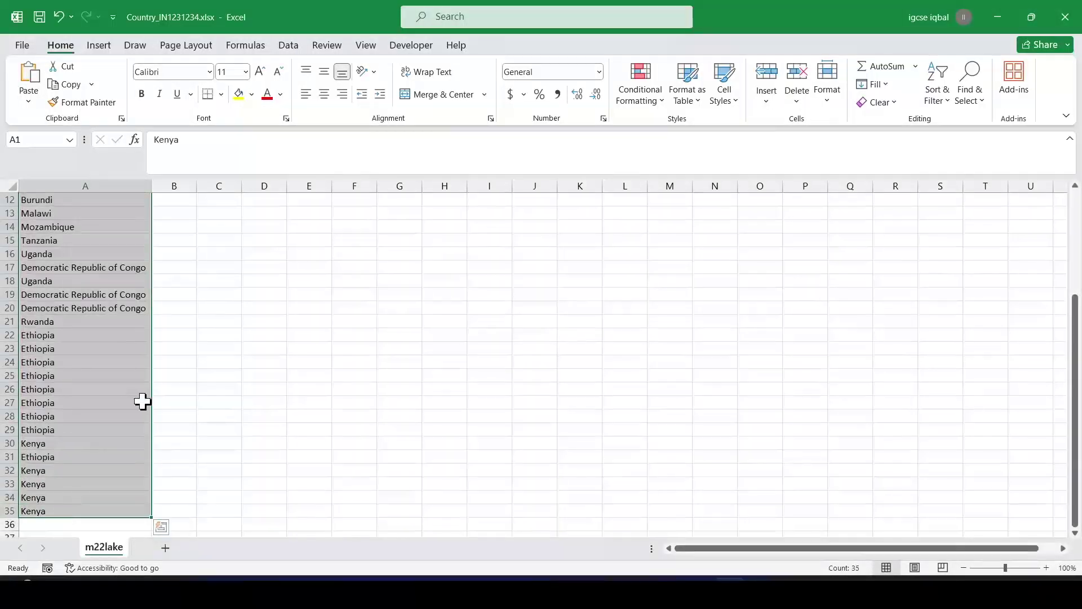
{"action": "scroll", "coordinate": [143, 399], "scroll_direction": "up", "scroll_amount": 4}
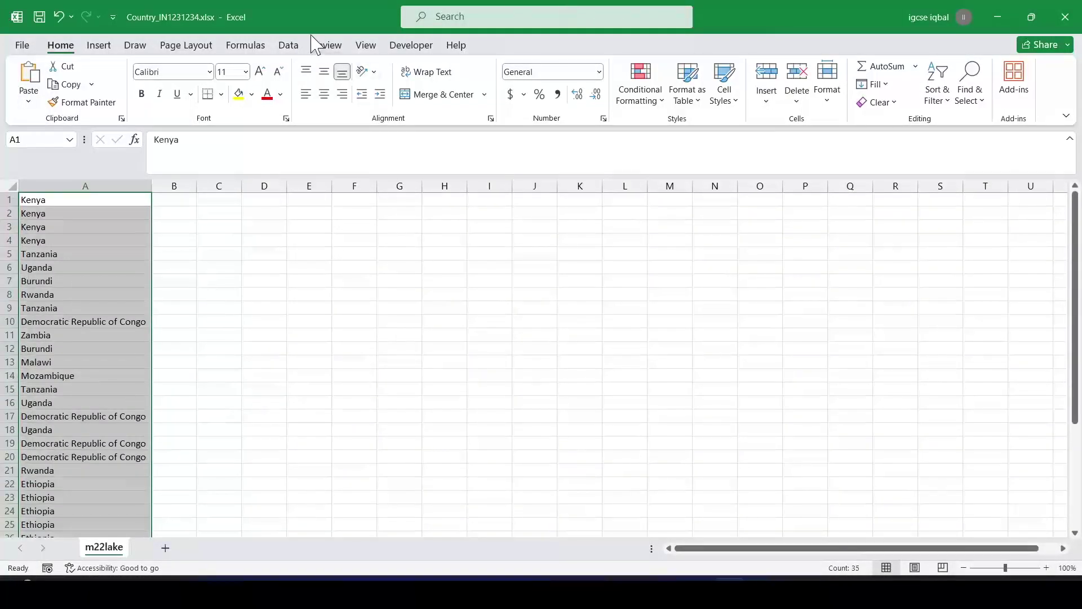
{"action": "left_click", "coordinate": [290, 45]}
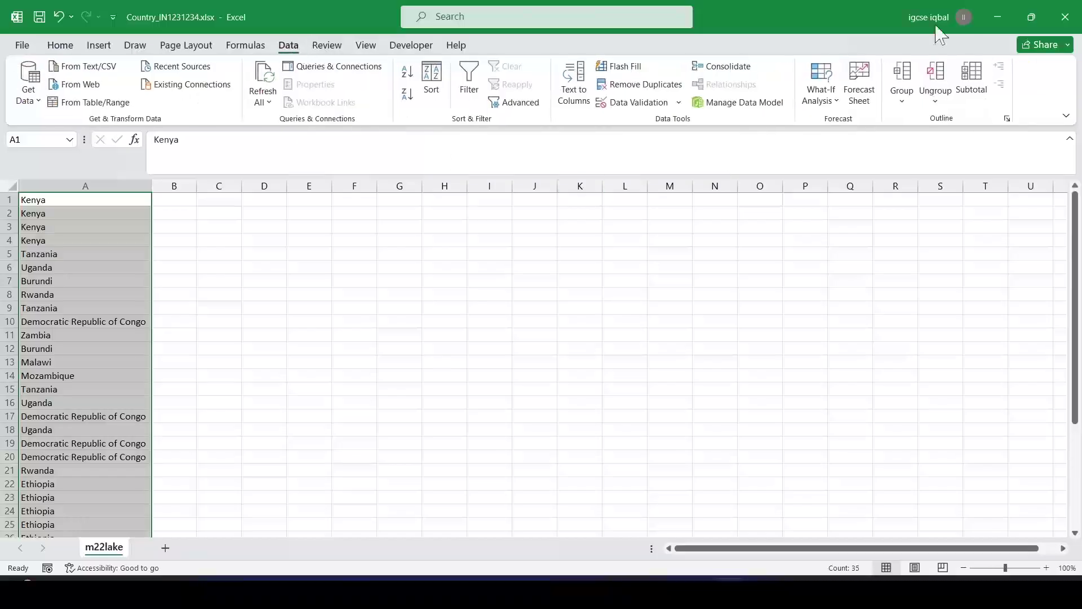
{"action": "left_click", "coordinate": [640, 85]}
{"action": "left_click", "coordinate": [831, 317]}
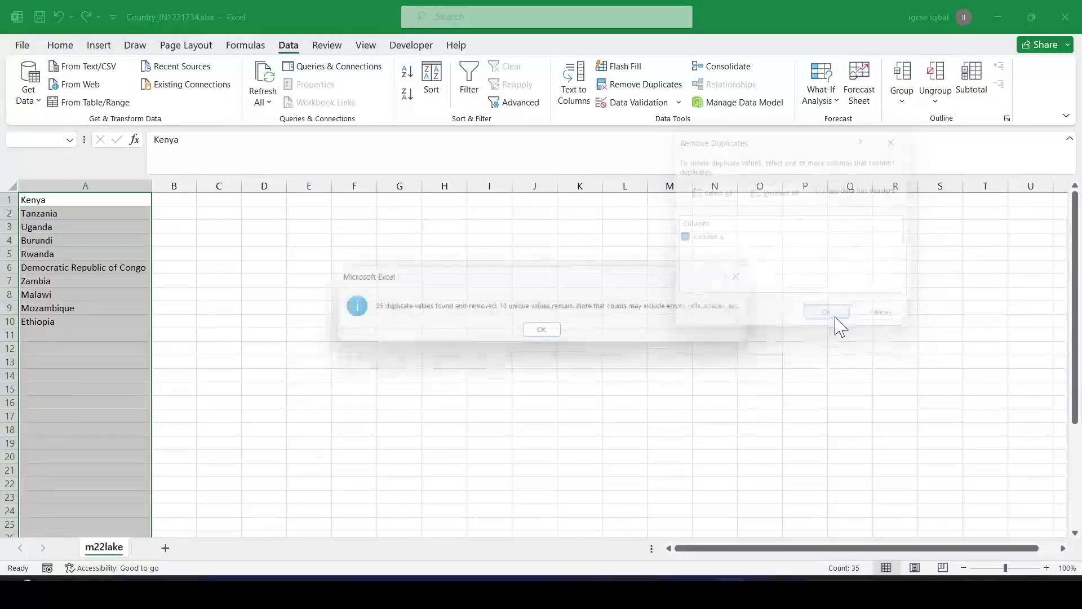
{"action": "left_click", "coordinate": [545, 333]}
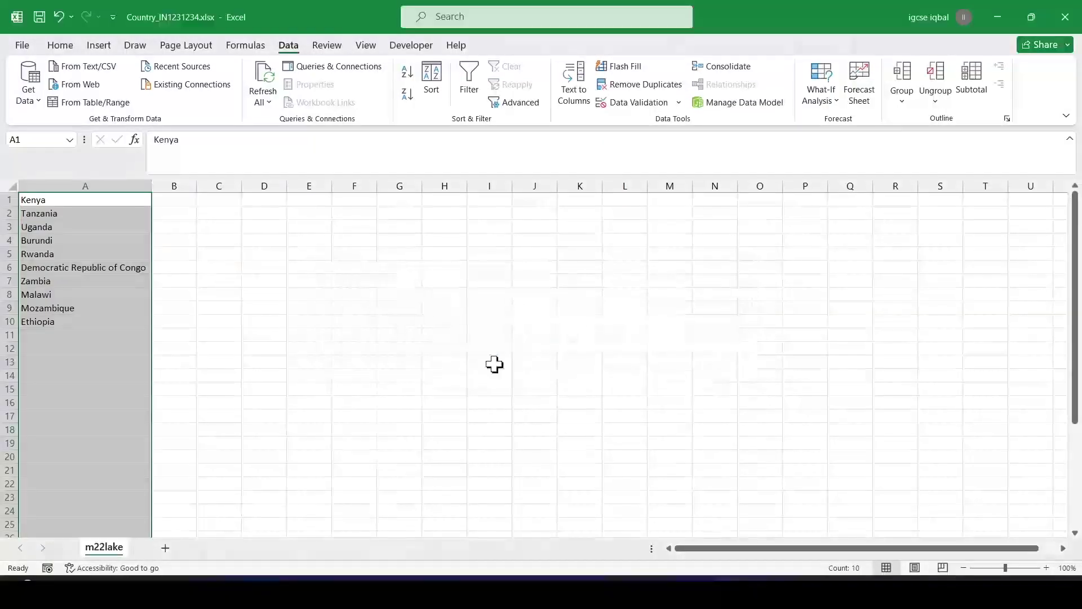
{"action": "left_click", "coordinate": [263, 321]}
Switch to the exam paper in Acrobat and highlight "Created by:" and "the automated file name" in question 18
{"action": "key", "text": "alt+Tab"}
{"action": "scroll", "coordinate": [339, 432], "scroll_direction": "down", "scroll_amount": 2}
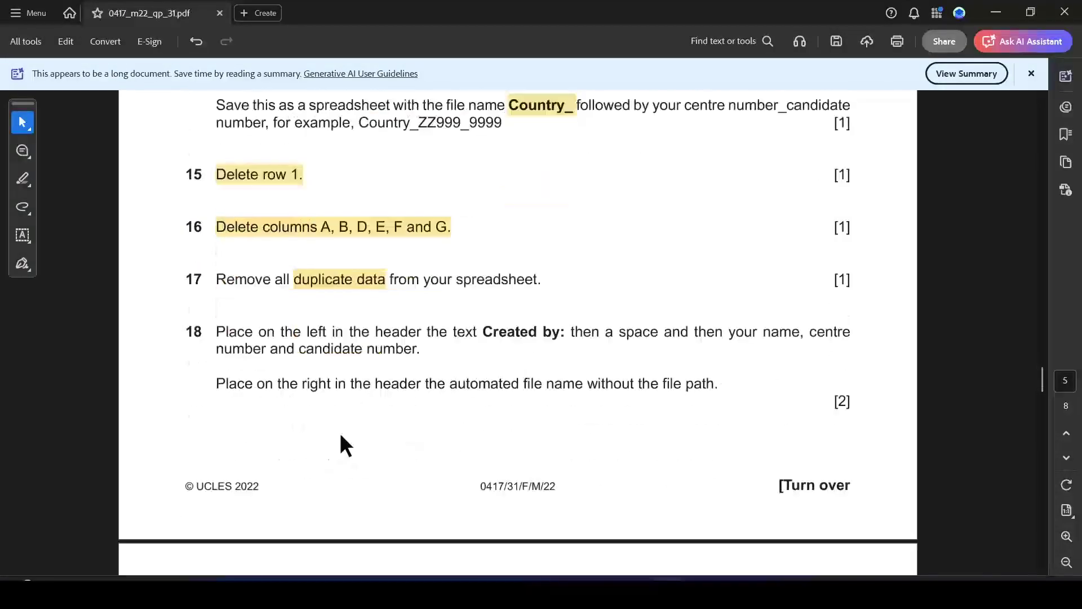
{"action": "left_click_drag", "start_coordinate": [482, 331], "coordinate": [567, 332]}
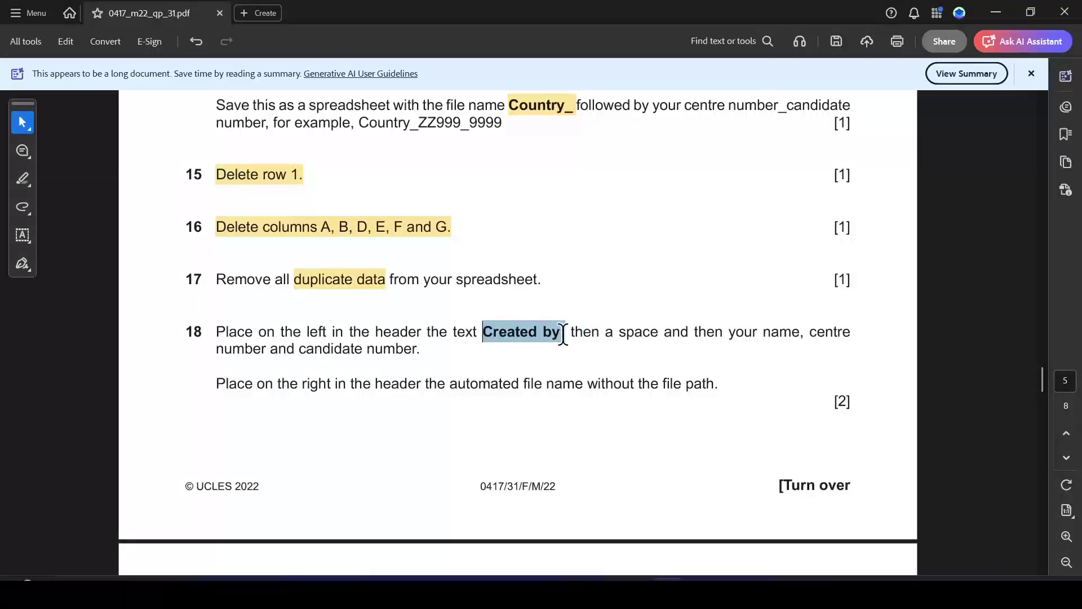
{"action": "left_click", "coordinate": [607, 358]}
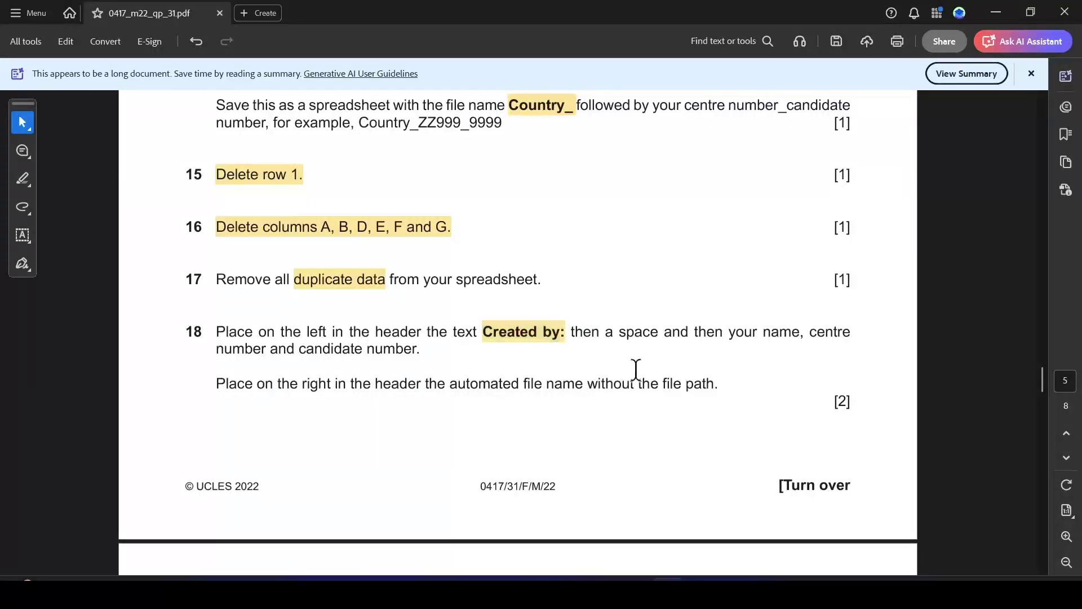
{"action": "left_click_drag", "start_coordinate": [426, 384], "coordinate": [560, 387]}
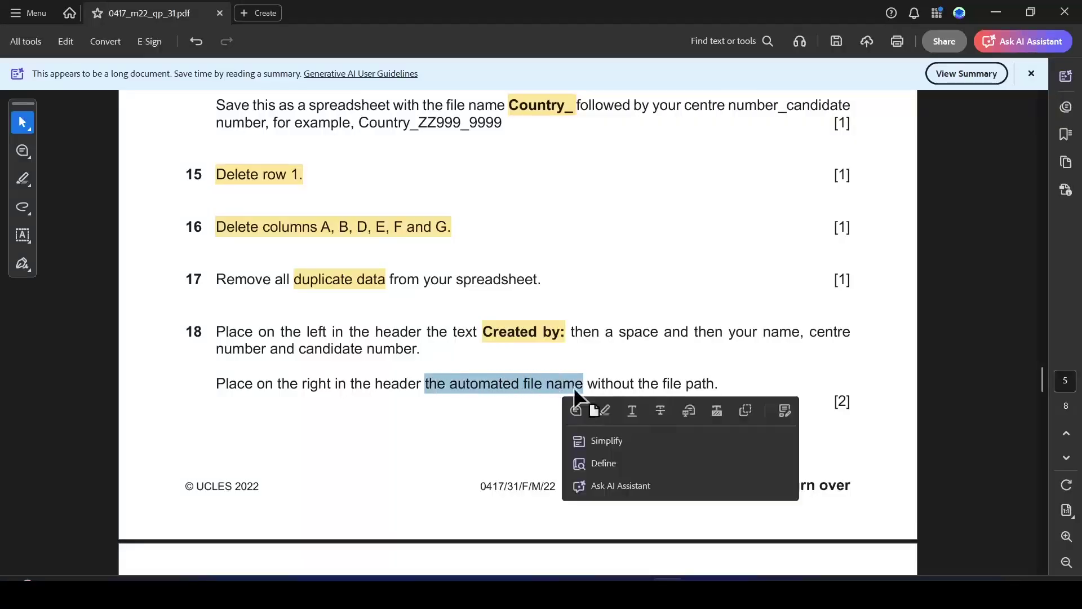
{"action": "left_click", "coordinate": [604, 411]}
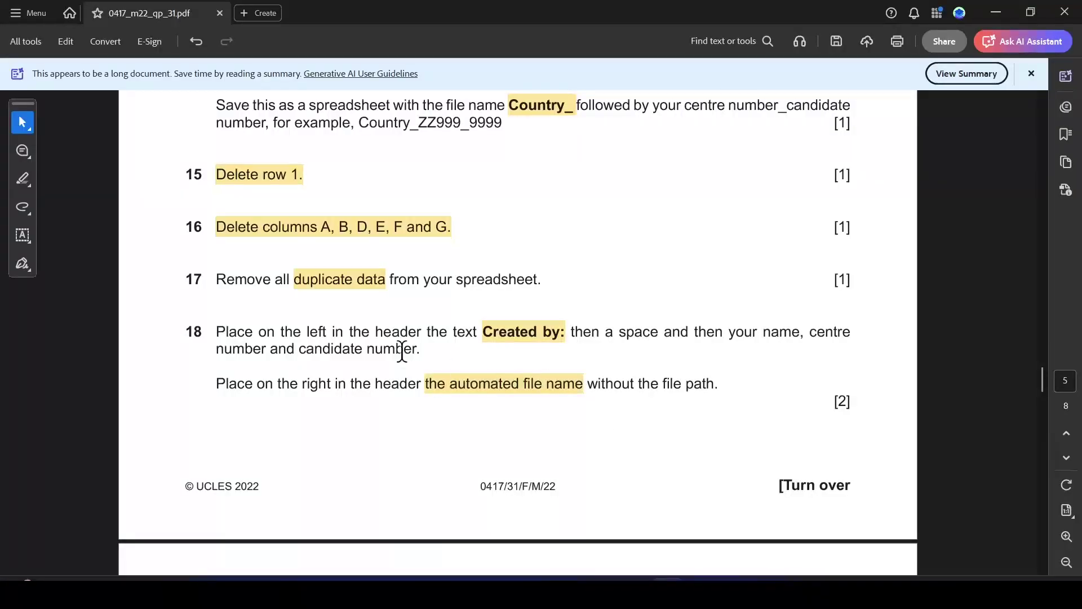
In Excel, enter "Created by:" followed by the candidate's name, centre number and candidate number in the left section of the page header
{"action": "key", "text": "alt+Tab"}
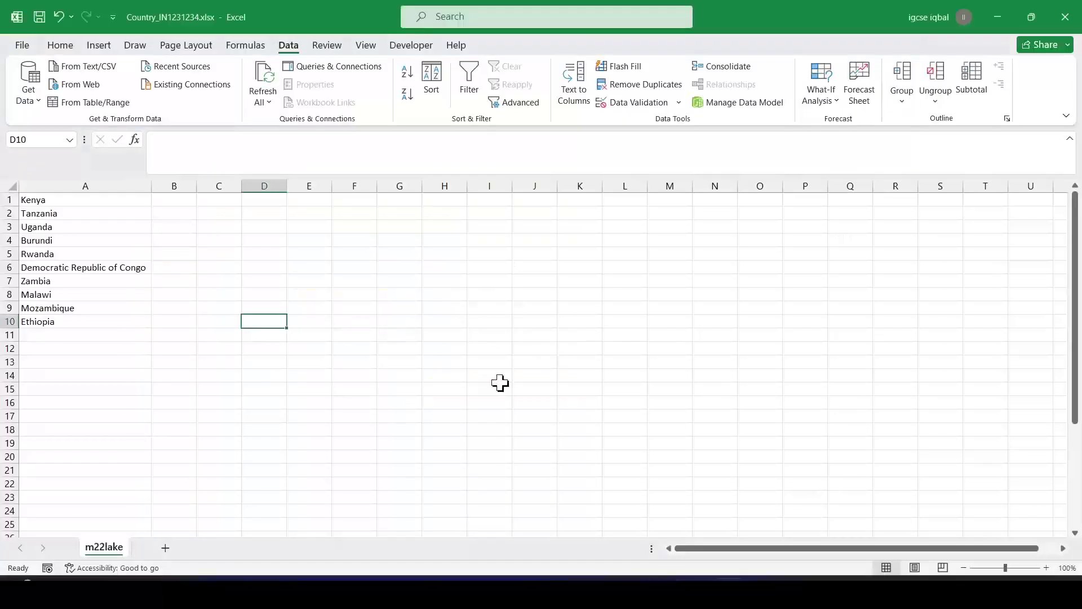
{"action": "left_click", "coordinate": [914, 567]}
{"action": "left_click", "coordinate": [190, 263]}
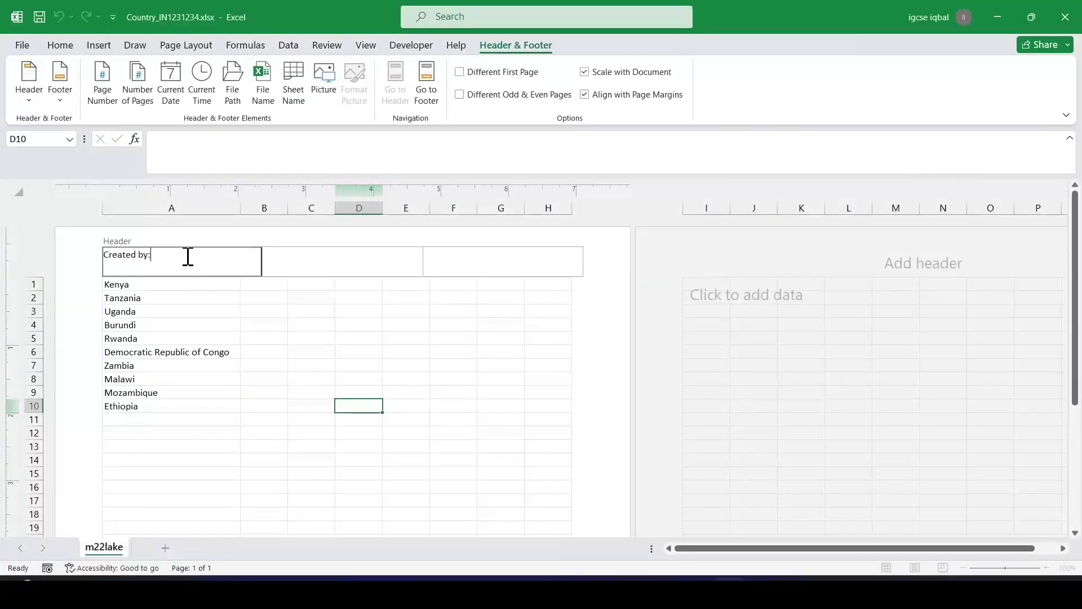
{"action": "key", "text": "alt+Tab"}
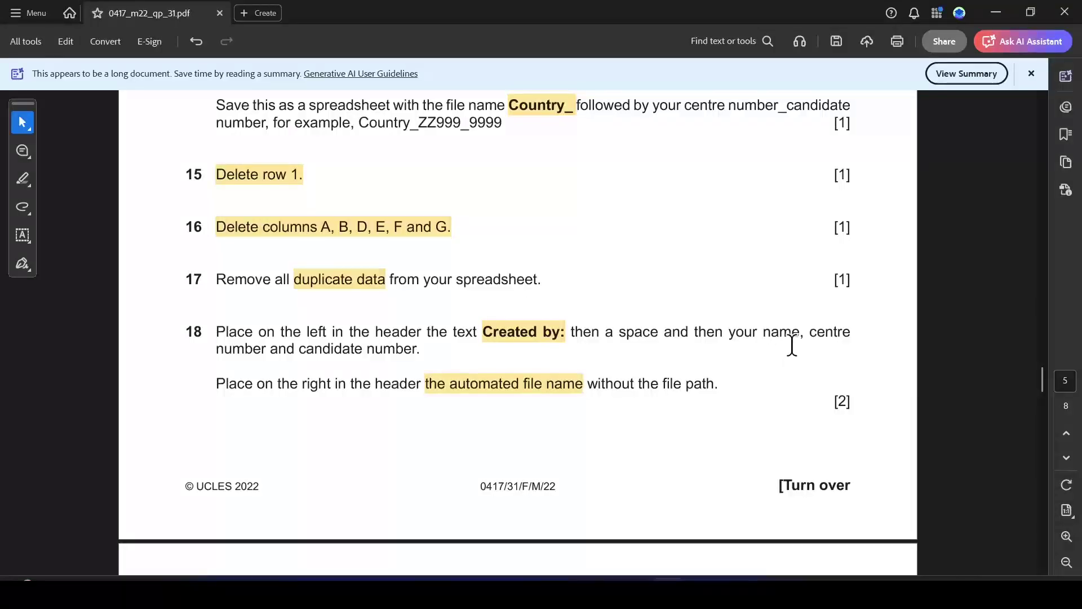
{"action": "key", "text": "alt+Tab"}
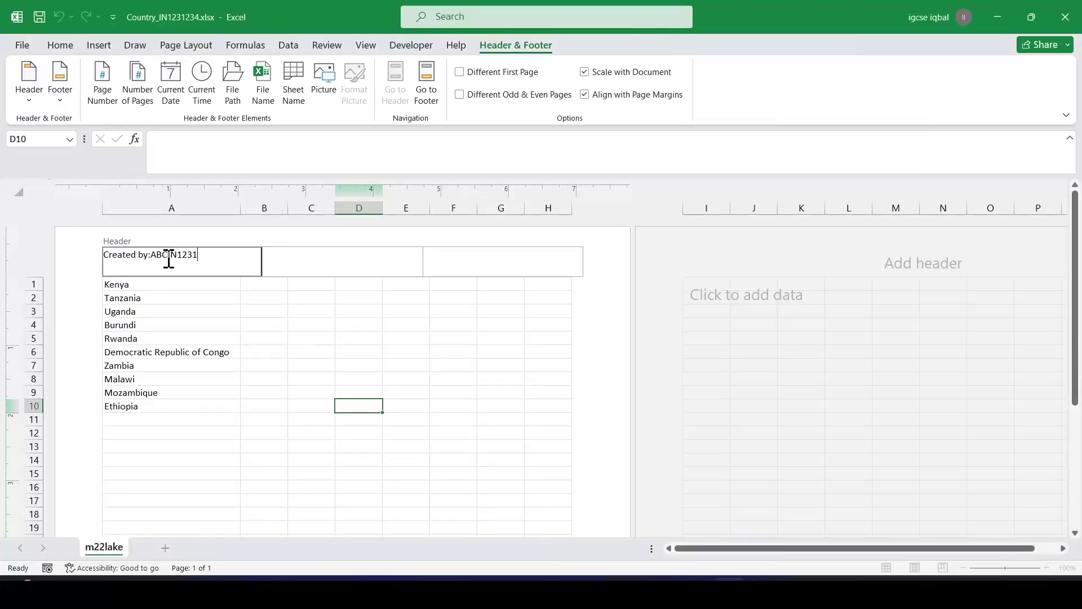
Insert the automated file name without the path in the right section of the header and return to Normal view
{"action": "left_click", "coordinate": [478, 266]}
{"action": "key", "text": "alt+Tab"}
{"action": "key", "text": "alt+Tab"}
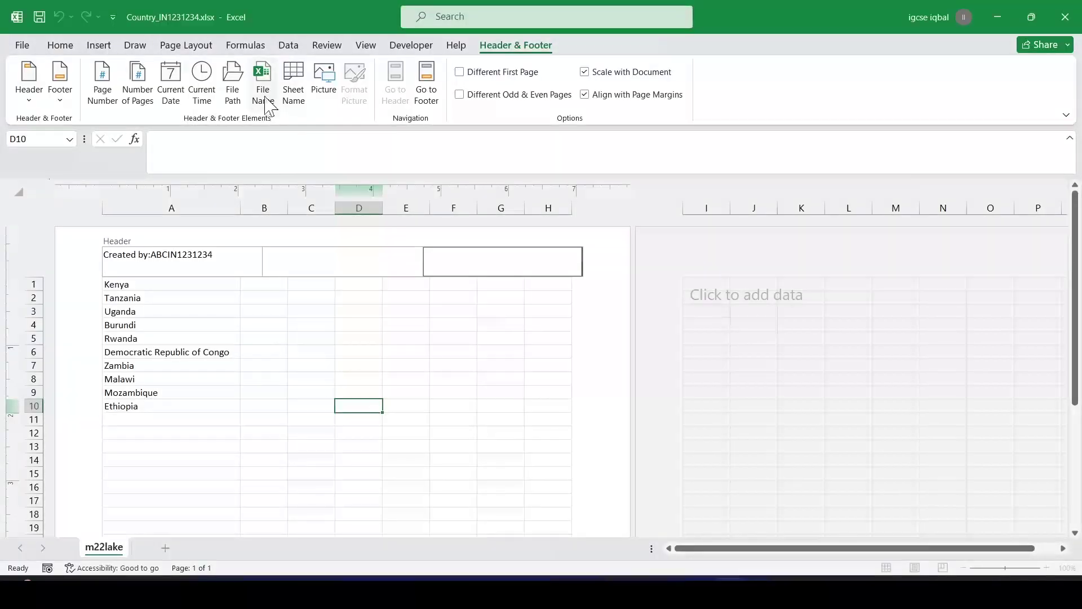
{"action": "key", "text": "alt+Tab"}
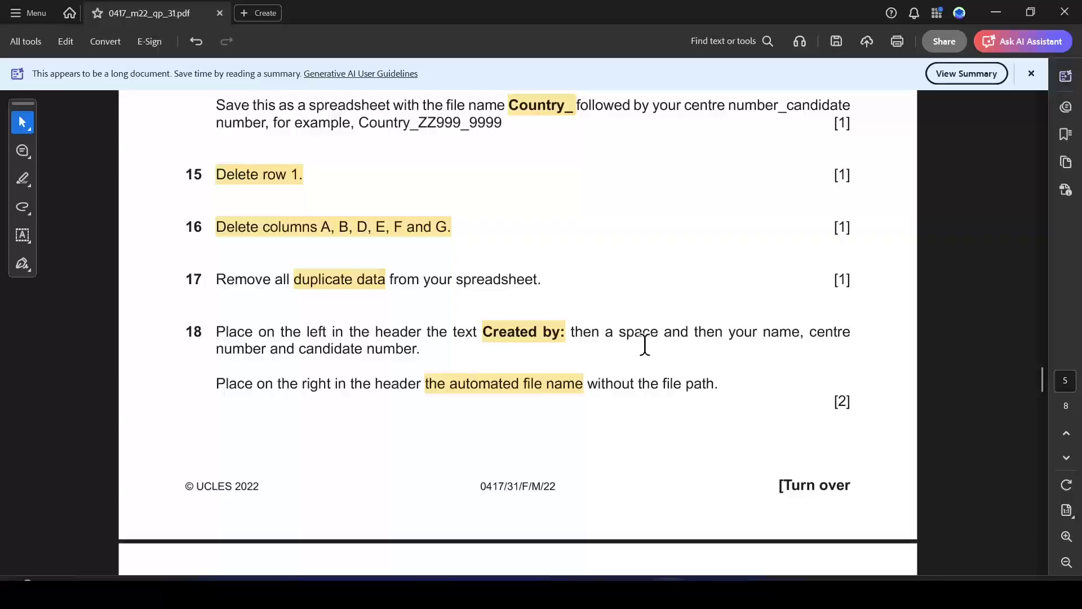
{"action": "key", "text": "alt+Tab"}
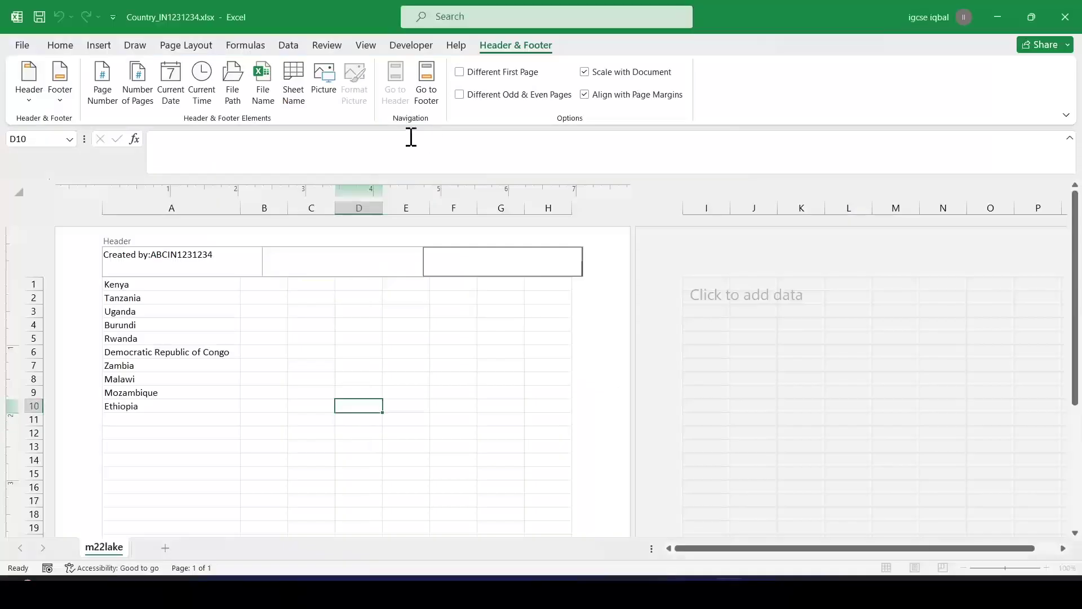
{"action": "left_click", "coordinate": [268, 90]}
{"action": "left_click", "coordinate": [506, 366]}
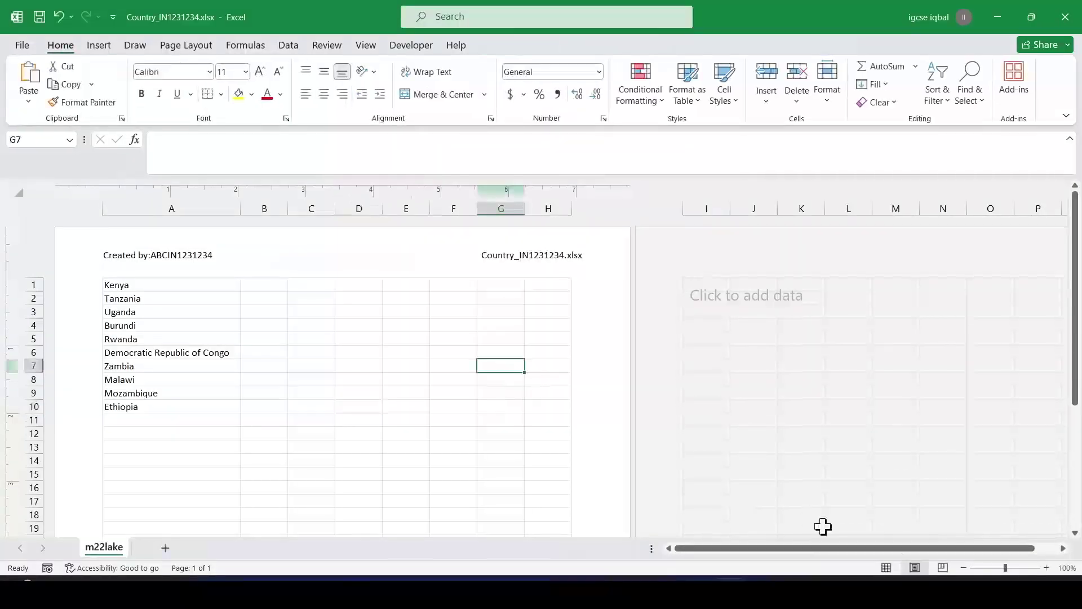
{"action": "left_click", "coordinate": [888, 567]}
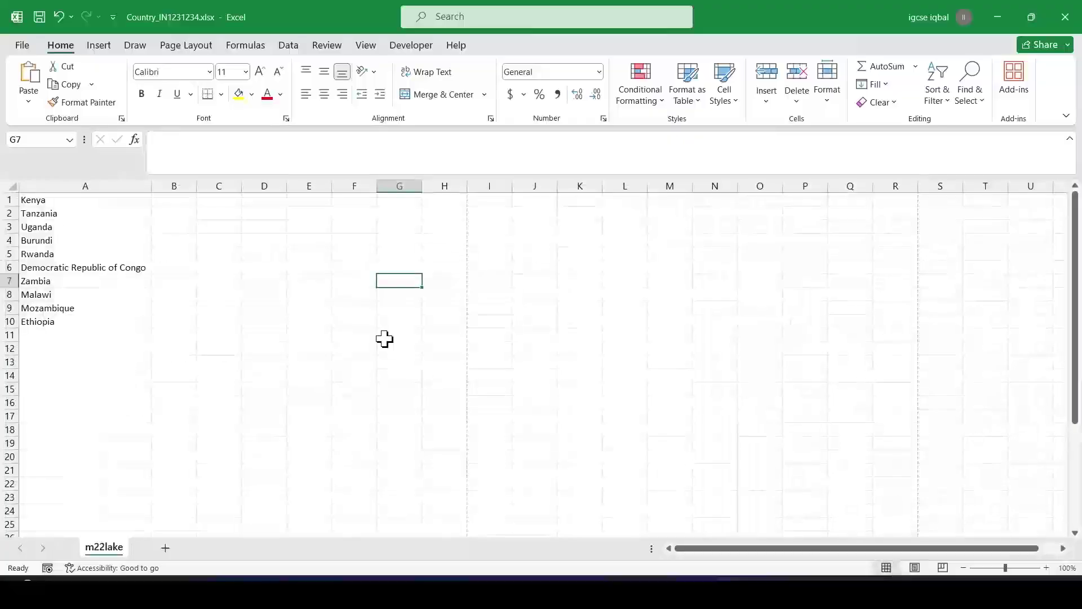
Switch to the exam paper in Acrobat and highlight "Sort your spreadsheet into ascending order" in question 19
{"action": "key", "text": "alt+Tab"}
{"action": "scroll", "coordinate": [415, 380], "scroll_direction": "down", "scroll_amount": 5}
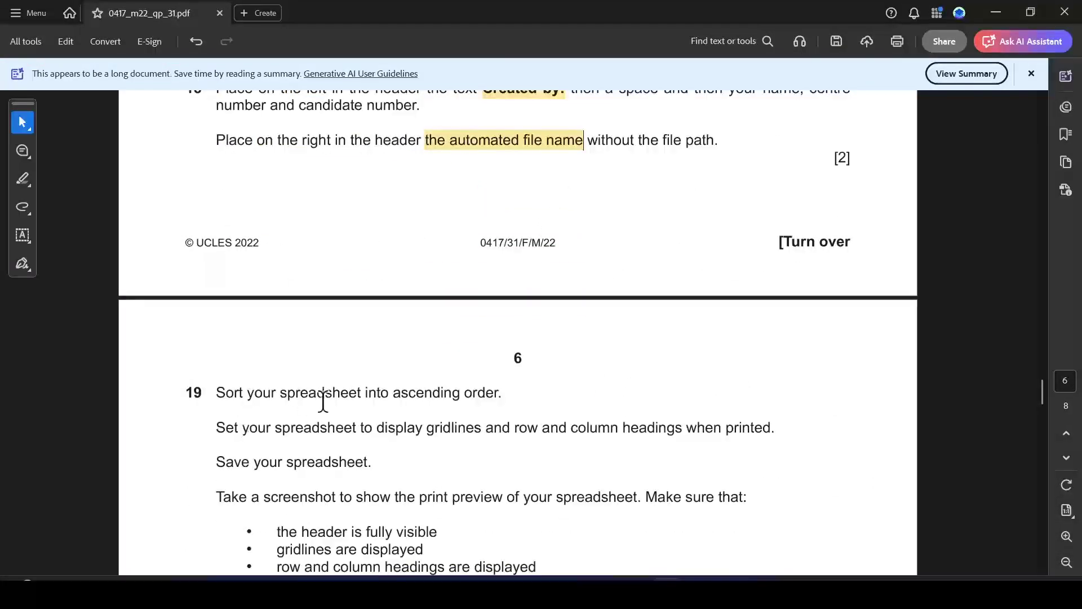
{"action": "scroll", "coordinate": [420, 366], "scroll_direction": "up", "scroll_amount": 2}
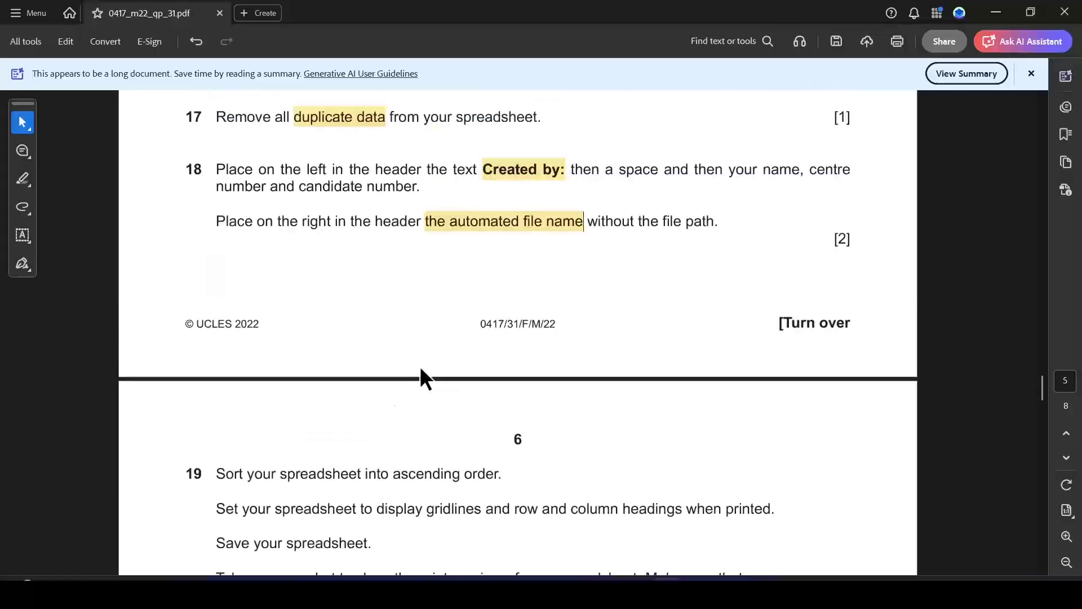
{"action": "scroll", "coordinate": [421, 366], "scroll_direction": "down", "scroll_amount": 2}
{"action": "left_click_drag", "start_coordinate": [215, 365], "coordinate": [495, 365]}
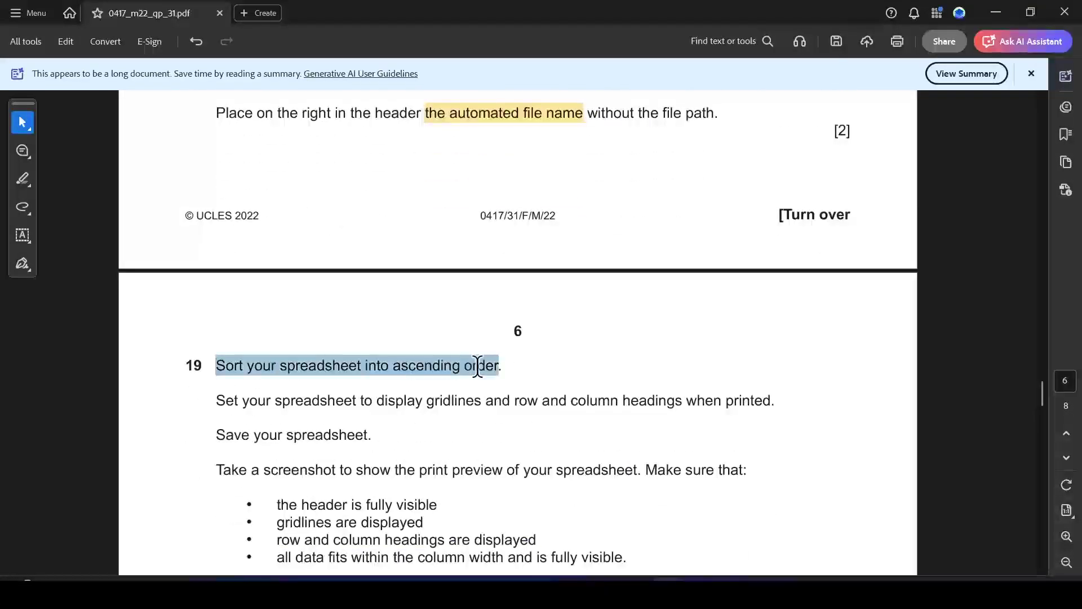
Switch to Excel and sort the country names in A1:A10 in ascending order
{"action": "key", "text": "alt+Tab"}
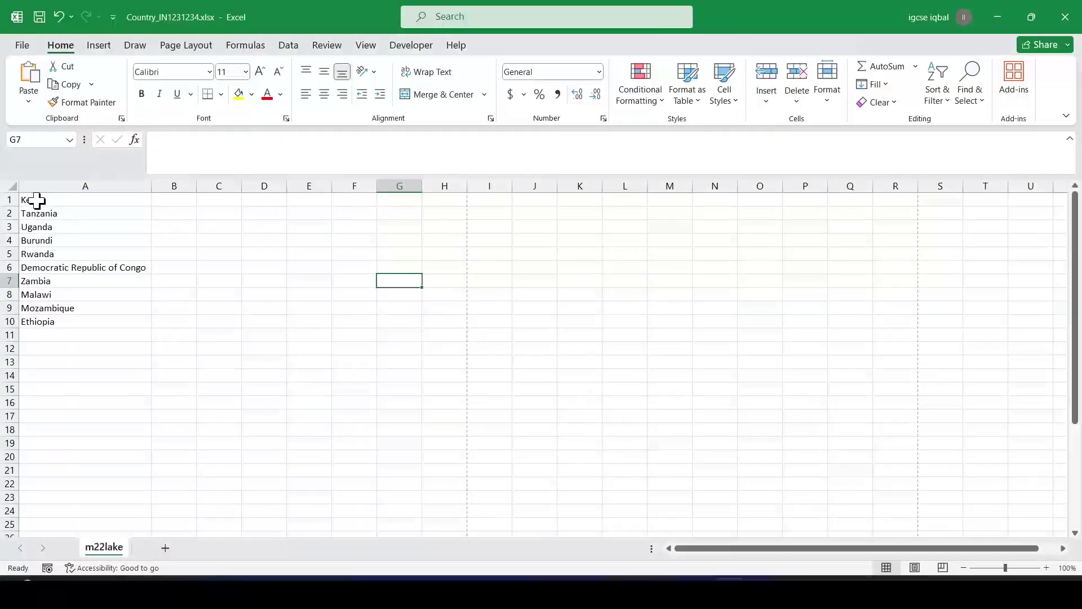
{"action": "left_click_drag", "start_coordinate": [34, 201], "coordinate": [45, 321]}
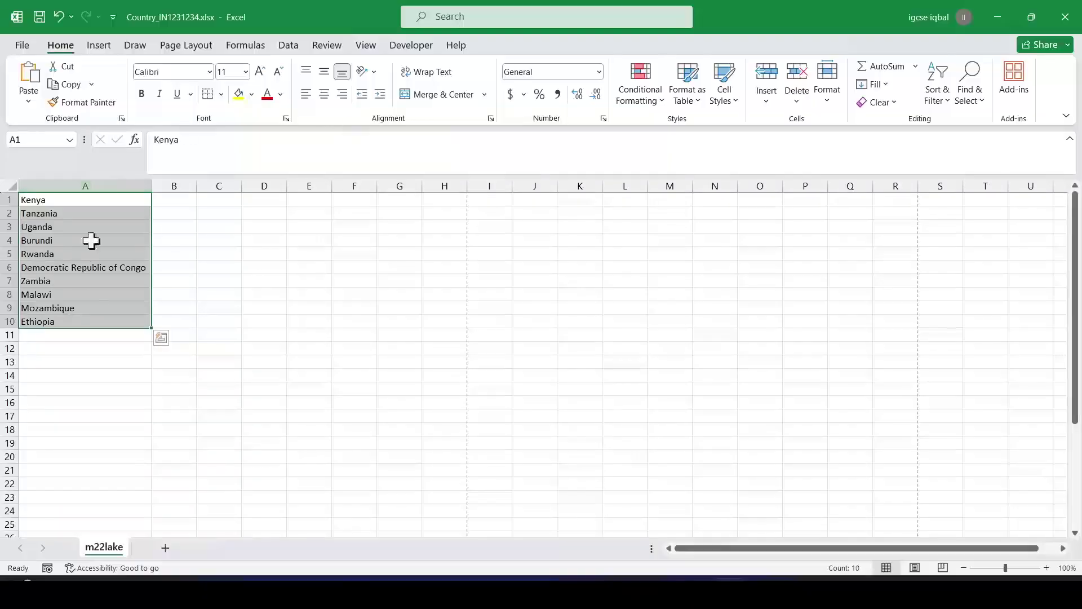
{"action": "right_click", "coordinate": [89, 206]}
{"action": "mouse_move", "coordinate": [221, 415]}
{"action": "left_click", "coordinate": [307, 414]}
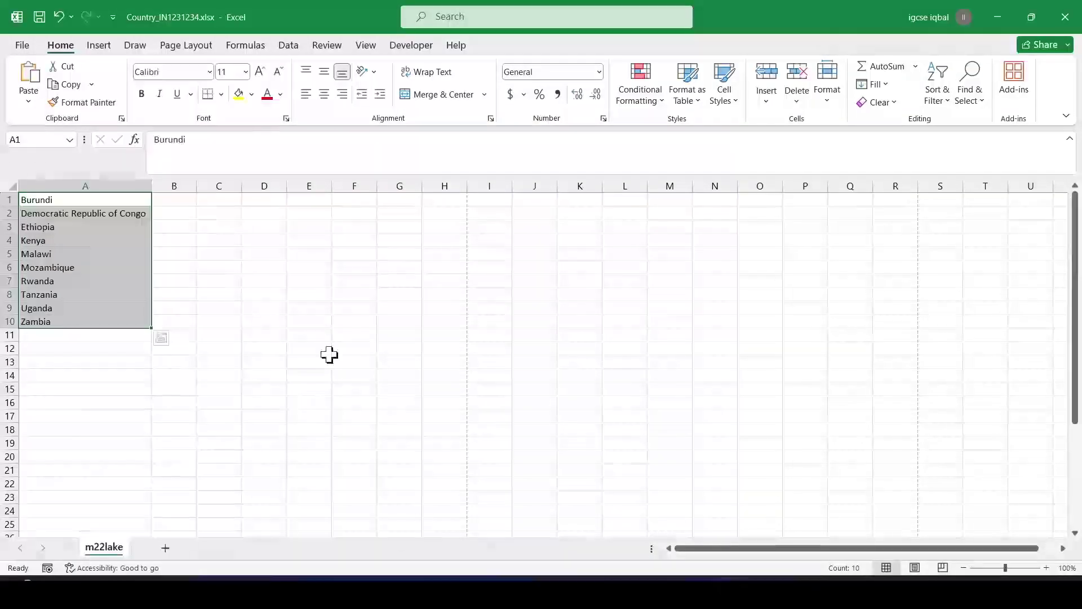
Check question 19's gridlines instruction and apply thin outline and inside horizontal borders to the country list in A1:A10
{"action": "key", "text": "alt+Tab"}
{"action": "scroll", "coordinate": [248, 345], "scroll_direction": "down", "scroll_amount": 1}
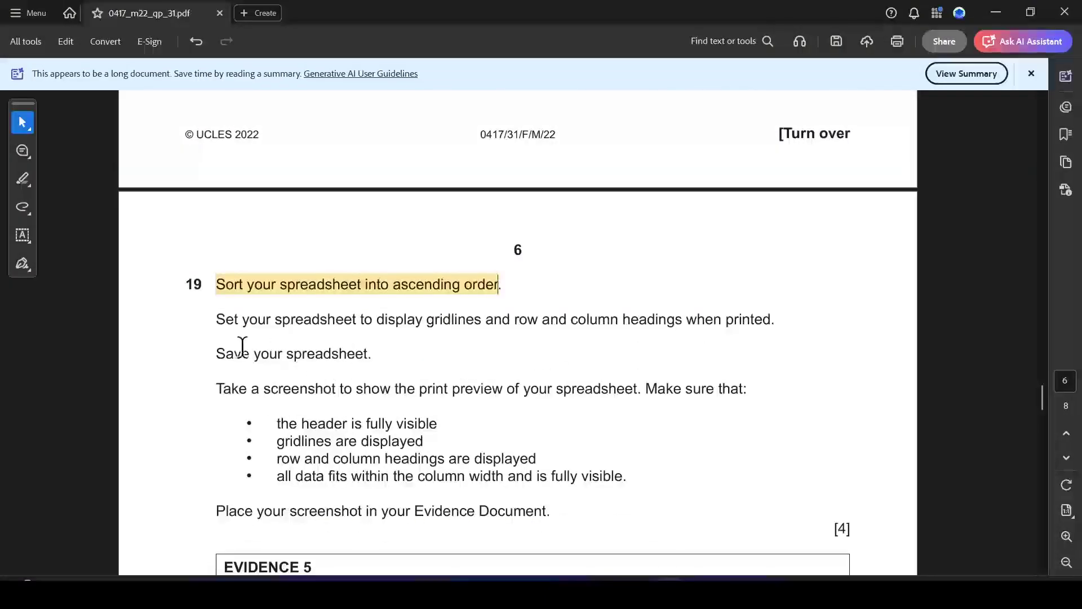
{"action": "key", "text": "alt+Tab"}
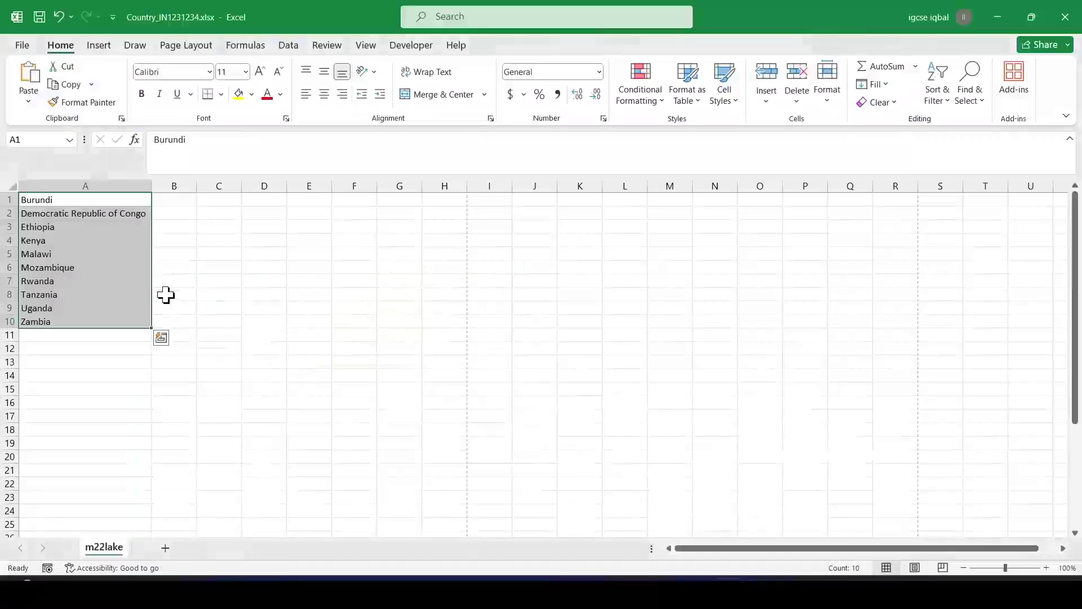
{"action": "left_click_drag", "start_coordinate": [92, 198], "coordinate": [110, 323]}
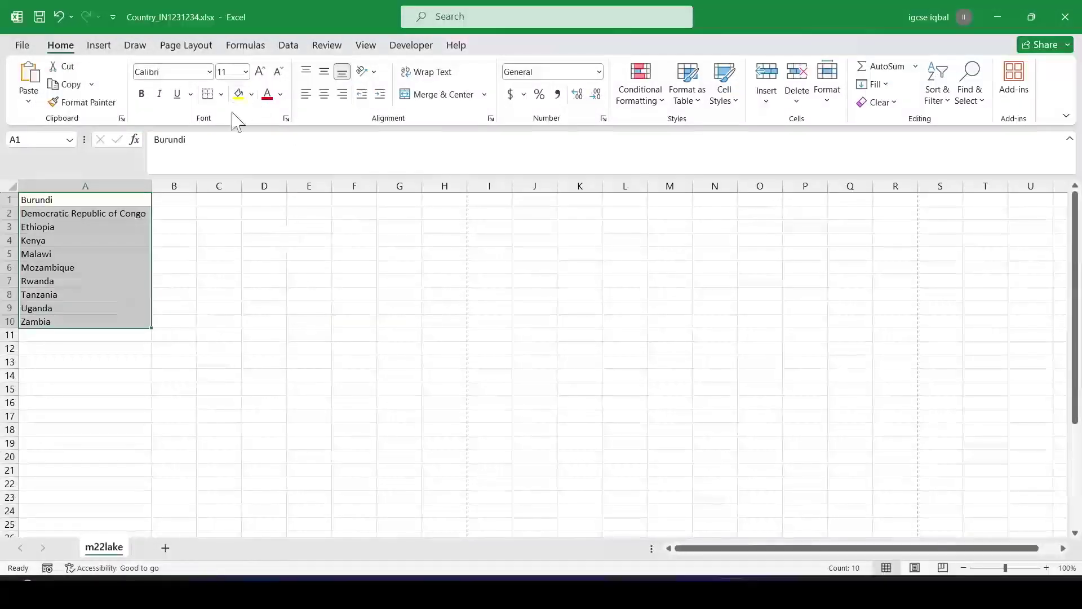
{"action": "left_click", "coordinate": [221, 94]}
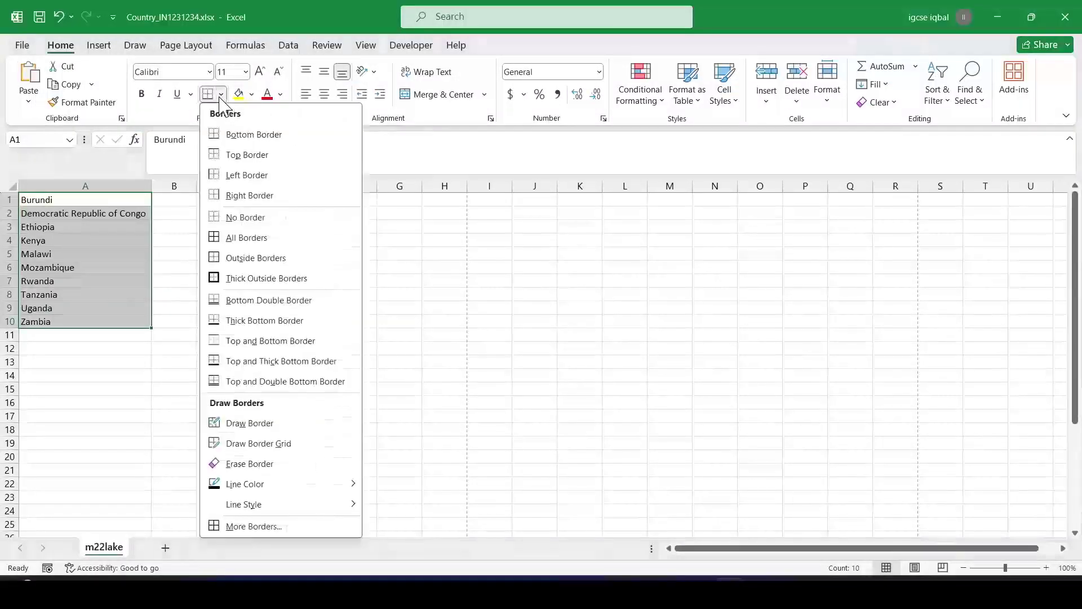
{"action": "left_click", "coordinate": [255, 526]}
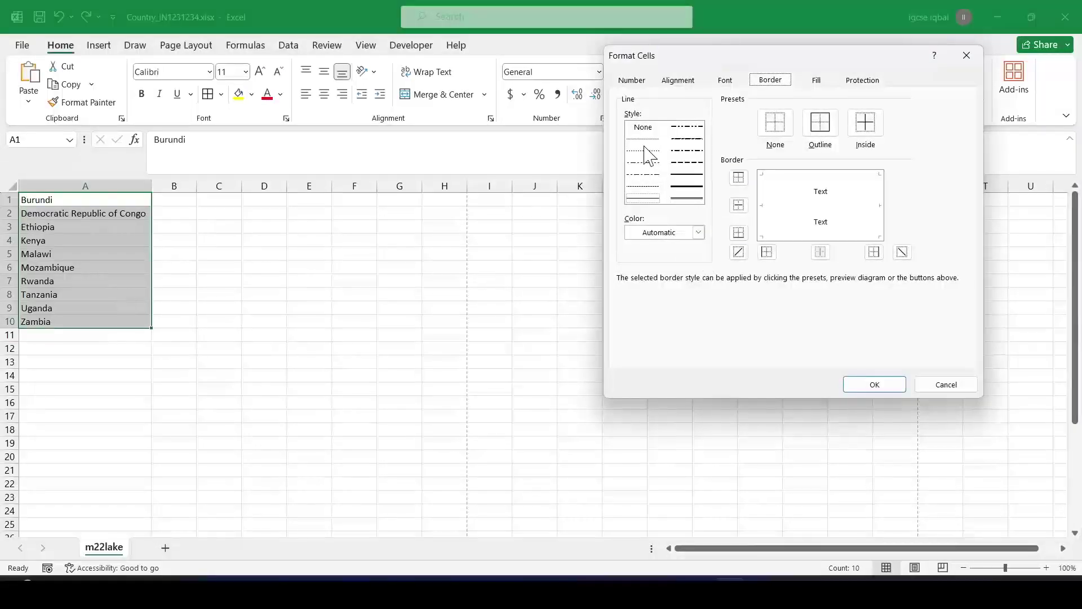
{"action": "left_click", "coordinate": [647, 141]}
{"action": "left_click", "coordinate": [809, 197]}
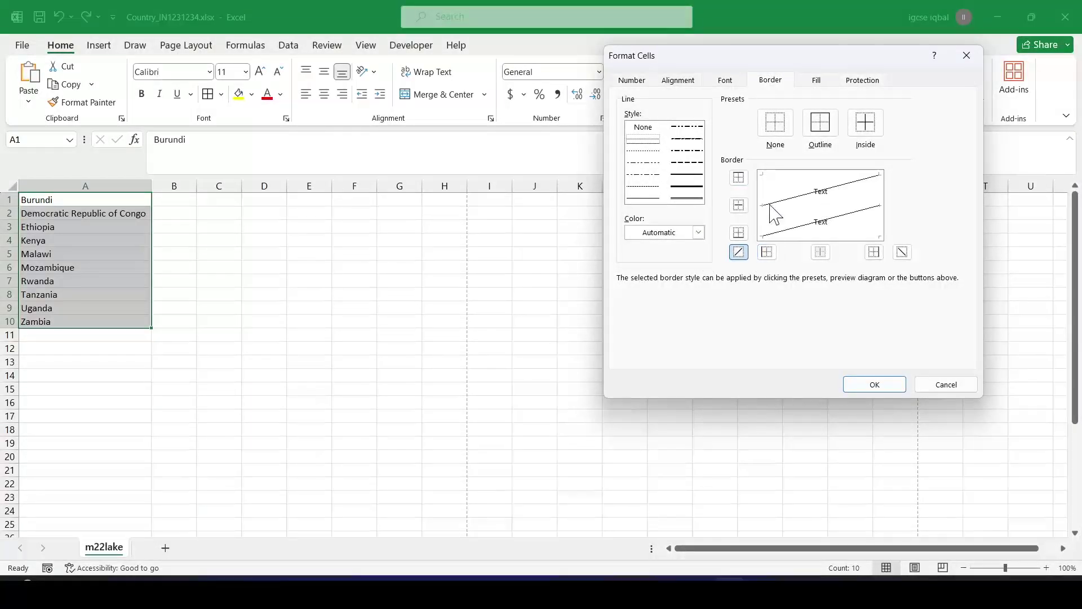
{"action": "left_click", "coordinate": [739, 252]}
{"action": "left_click", "coordinate": [739, 179]}
{"action": "left_click", "coordinate": [738, 207]}
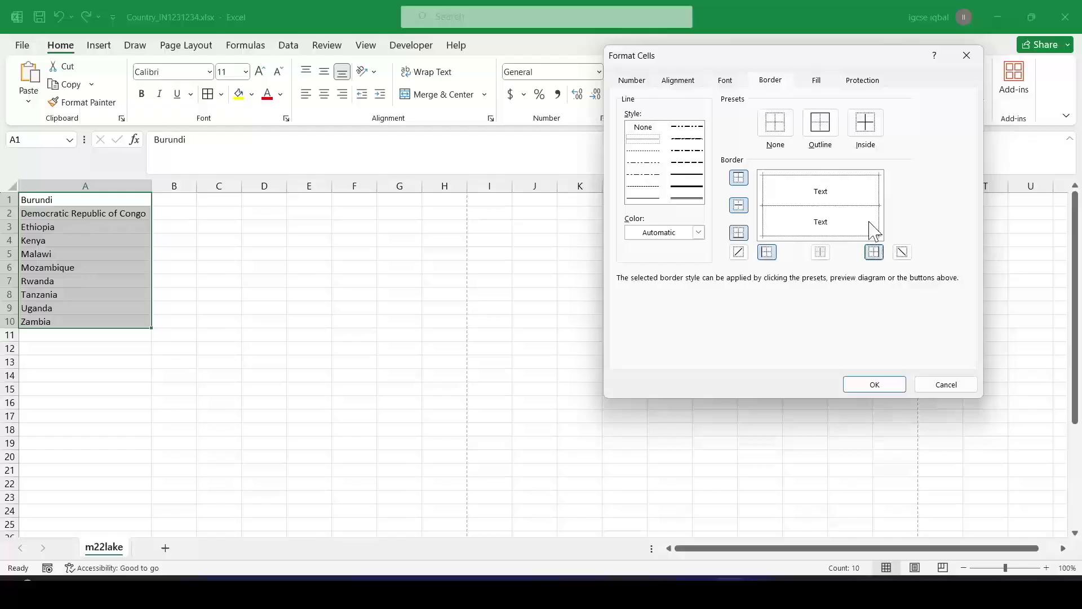
{"action": "left_click", "coordinate": [884, 386]}
{"action": "left_click", "coordinate": [217, 283]}
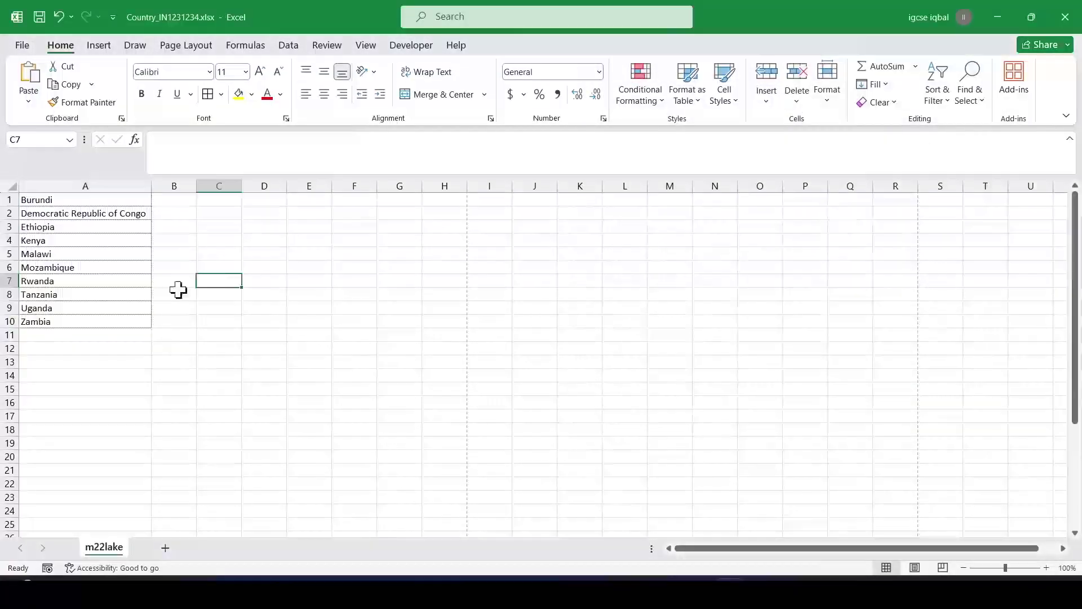
Switch to the exam paper in Acrobat and highlight "display gridlines" and "Save your spreadsheet" in question 19
{"action": "key", "text": "alt+Tab"}
{"action": "scroll", "coordinate": [273, 400], "scroll_direction": "down", "scroll_amount": 2}
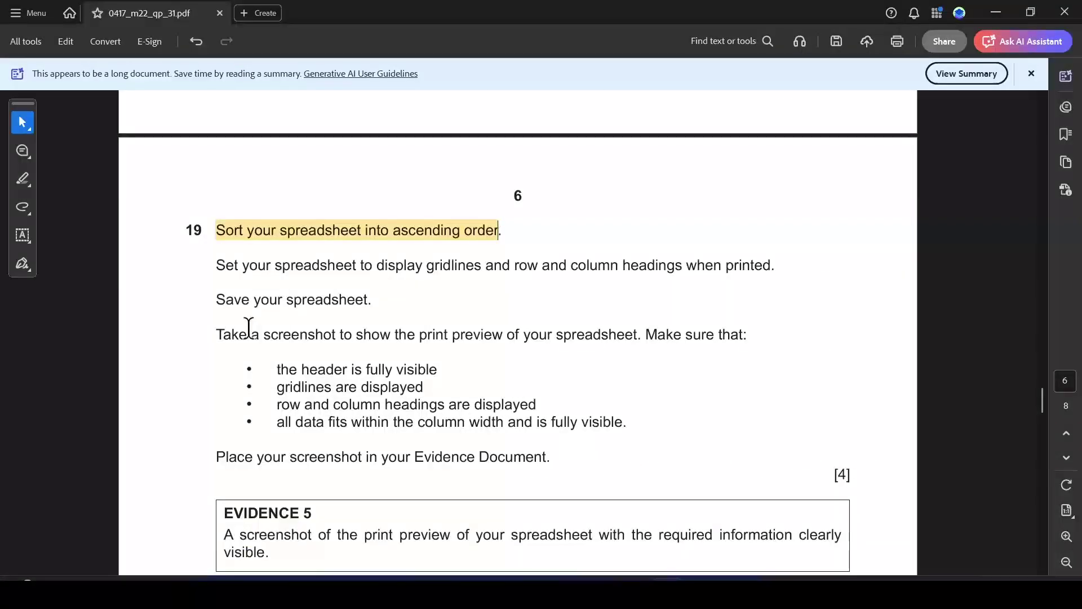
{"action": "left_click_drag", "start_coordinate": [215, 300], "coordinate": [482, 266]}
{"action": "left_click", "coordinate": [373, 333]}
{"action": "left_click", "coordinate": [500, 291]}
Check question 19's print preview requirements, switch to Excel and open the print preview of the country spreadsheet
{"action": "key", "text": "alt+Tab"}
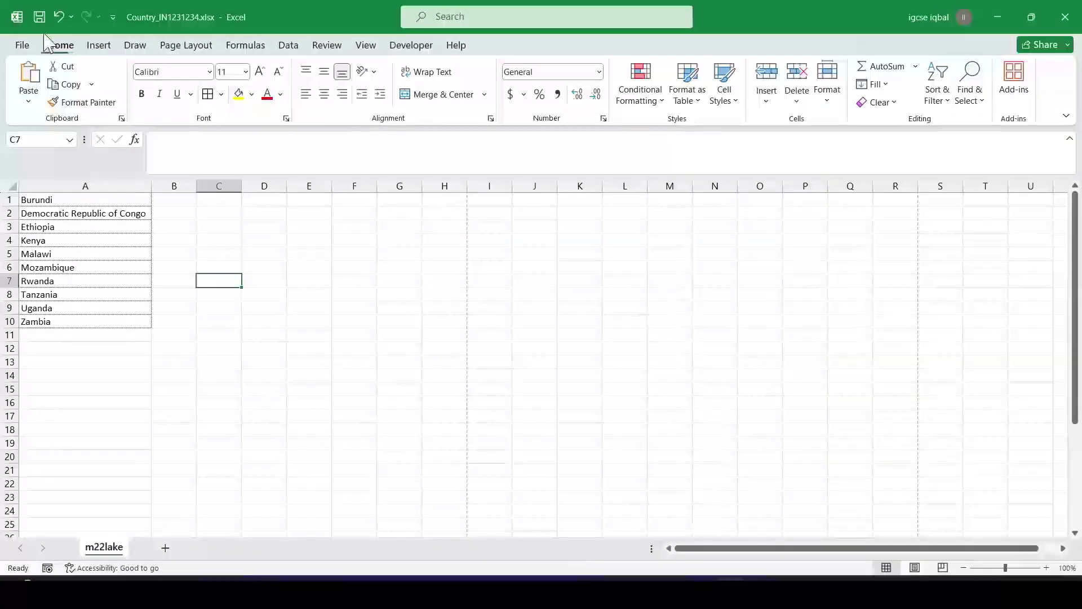
{"action": "key", "text": "alt+Tab"}
{"action": "scroll", "coordinate": [338, 338], "scroll_direction": "down", "scroll_amount": 3}
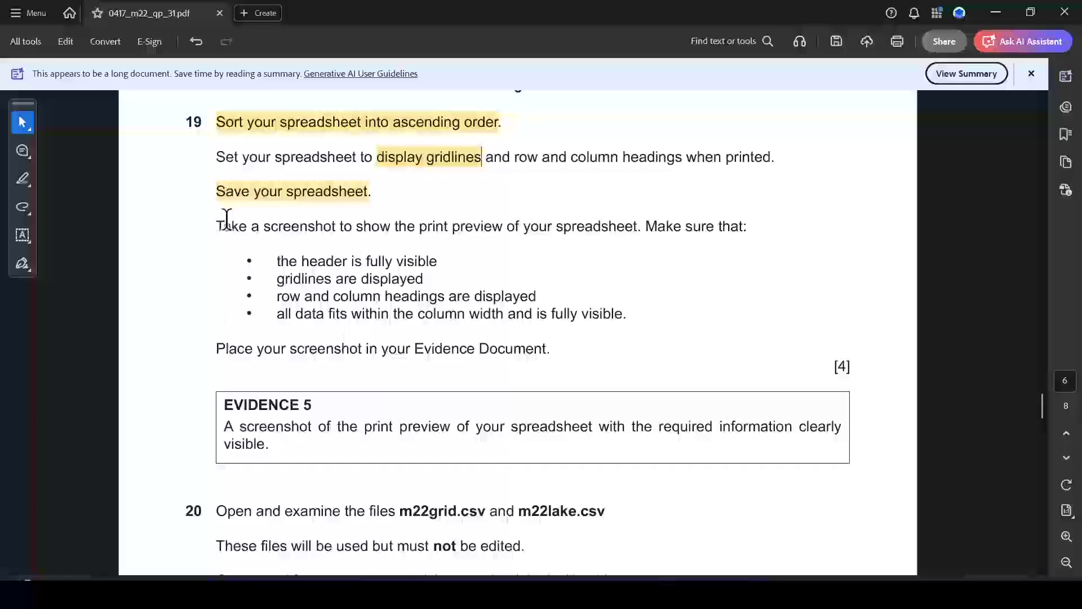
{"action": "key", "text": "alt+Tab"}
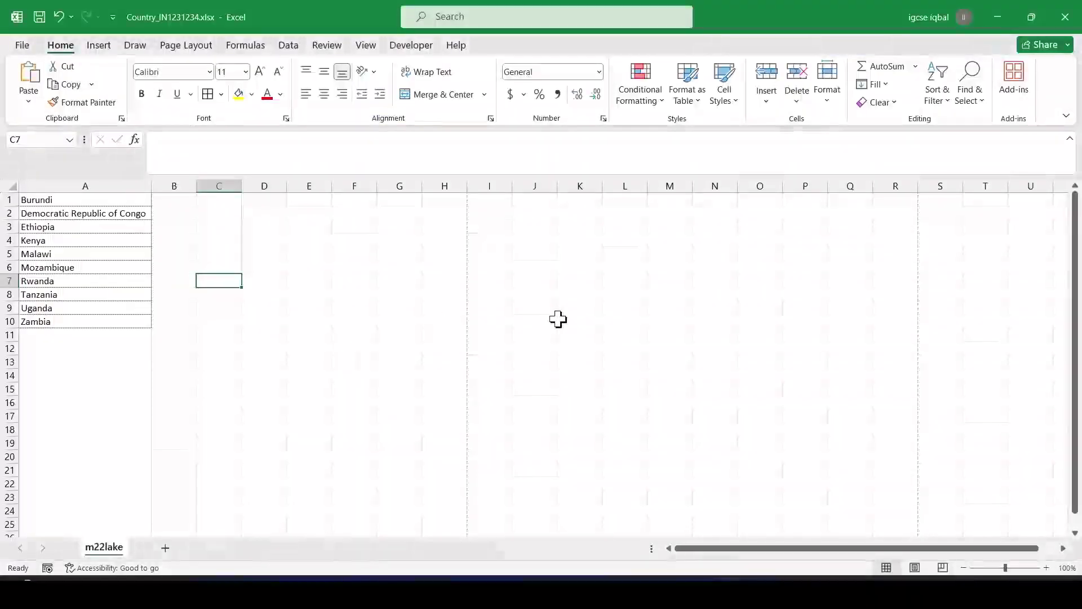
{"action": "key", "text": "ctrl+p"}
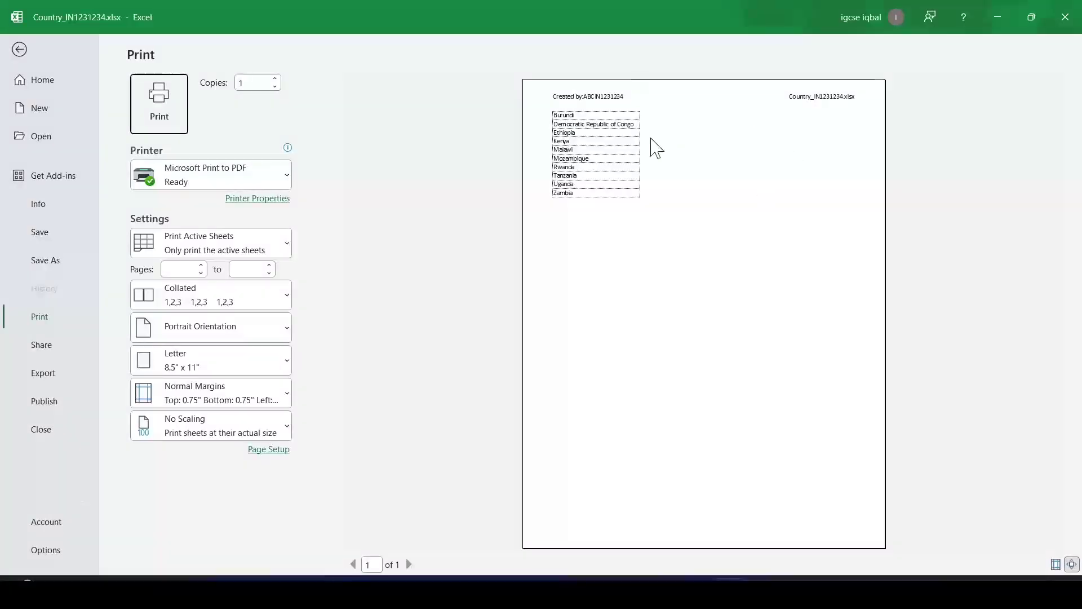
Switch to the exam paper, highlight "gridlines are displayed" in question 19 and check the row and column headings requirement
{"action": "key", "text": "alt+Tab"}
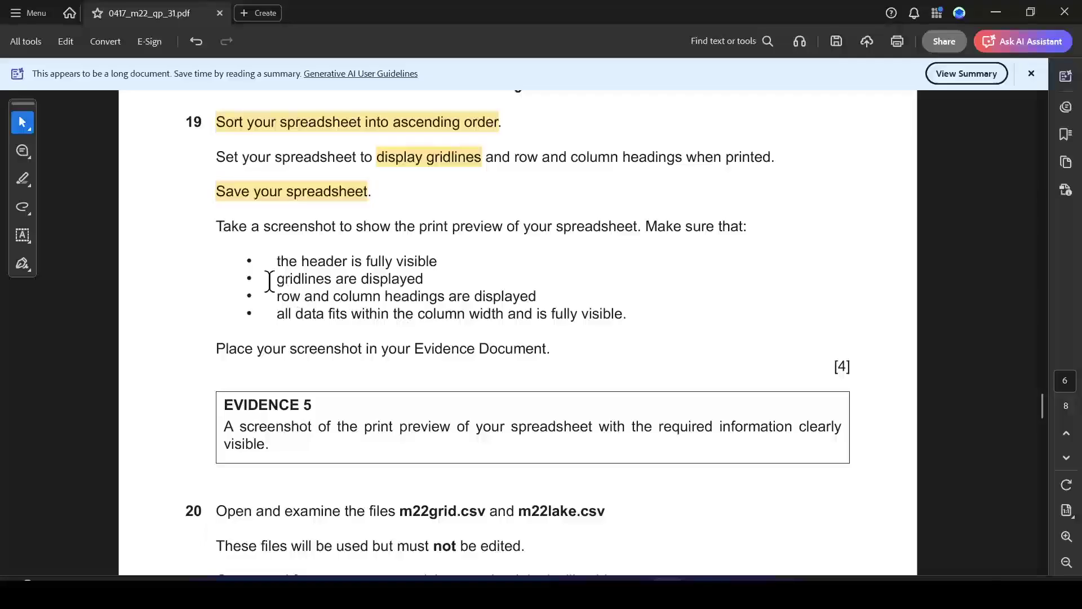
{"action": "left_click_drag", "start_coordinate": [279, 278], "coordinate": [422, 279]}
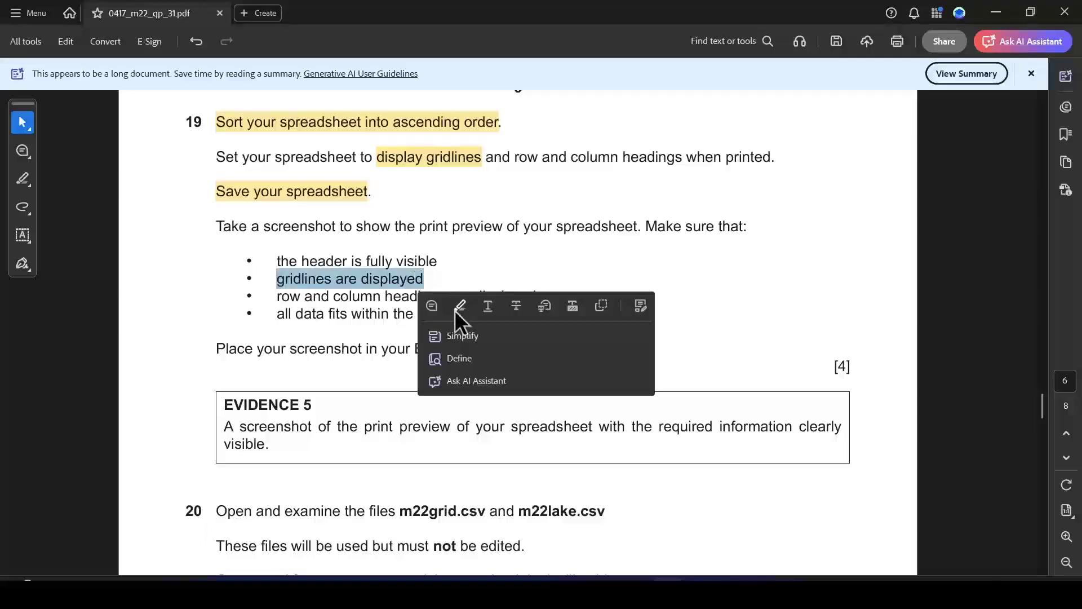
{"action": "key", "text": "alt+Tab"}
{"action": "key", "text": "alt+Tab"}
{"action": "left_click_drag", "start_coordinate": [536, 296], "coordinate": [490, 297]}
Switch to Excel and set the country spreadsheet's page setup to print row and column headings
{"action": "key", "text": "alt+Tab"}
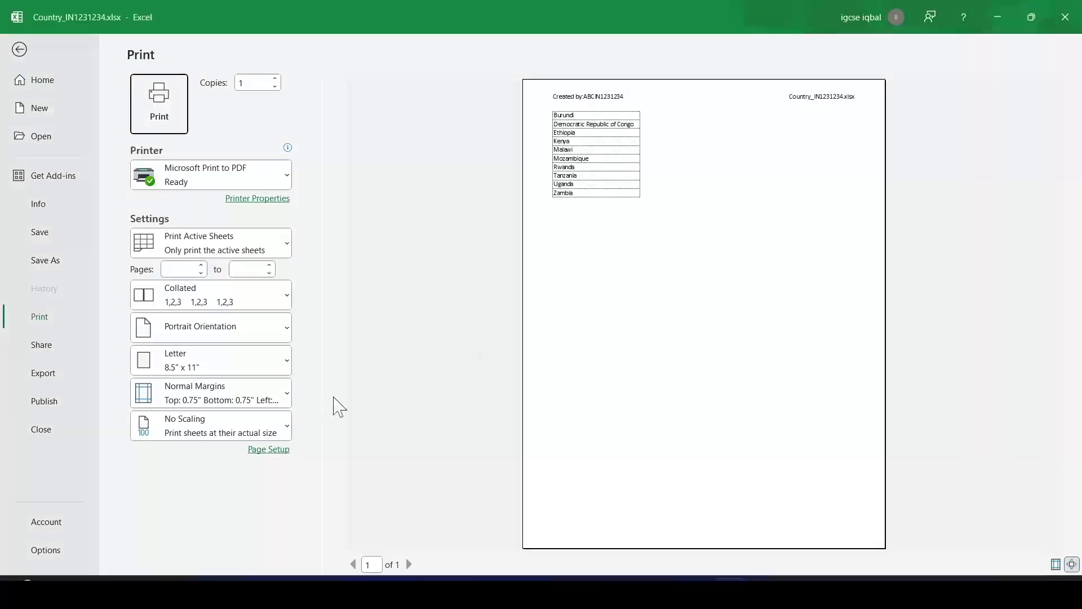
{"action": "left_click", "coordinate": [276, 449]}
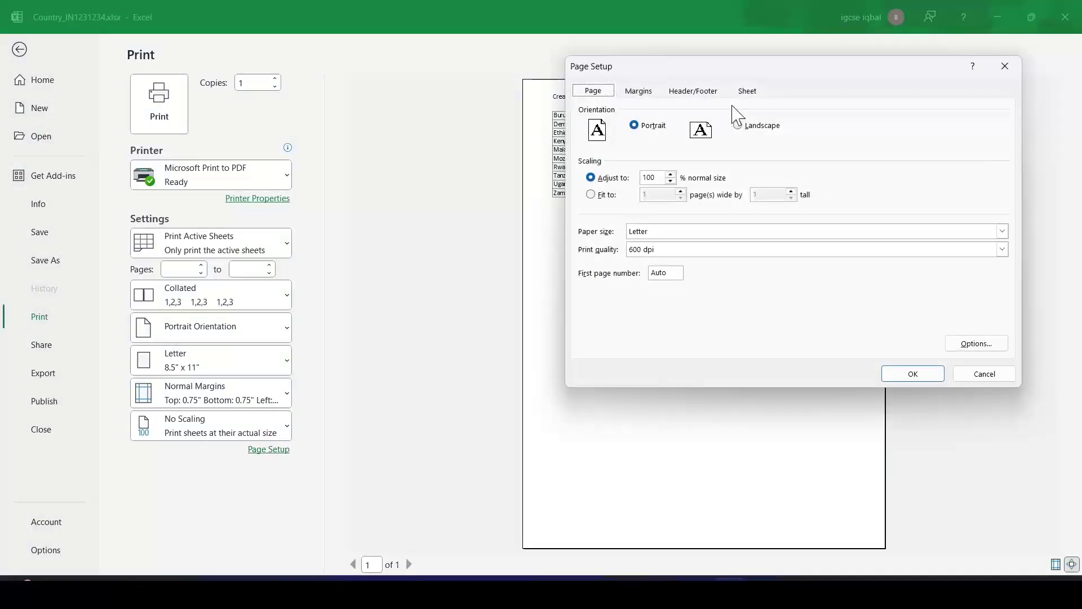
{"action": "left_click", "coordinate": [755, 93]}
{"action": "left_click", "coordinate": [592, 236]}
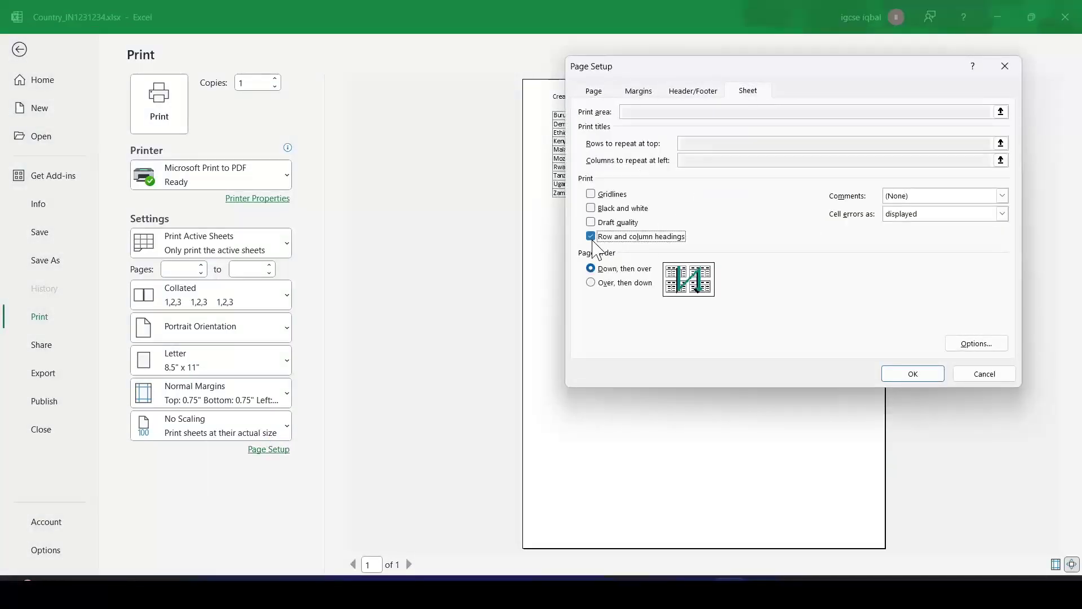
{"action": "left_click", "coordinate": [911, 374]}
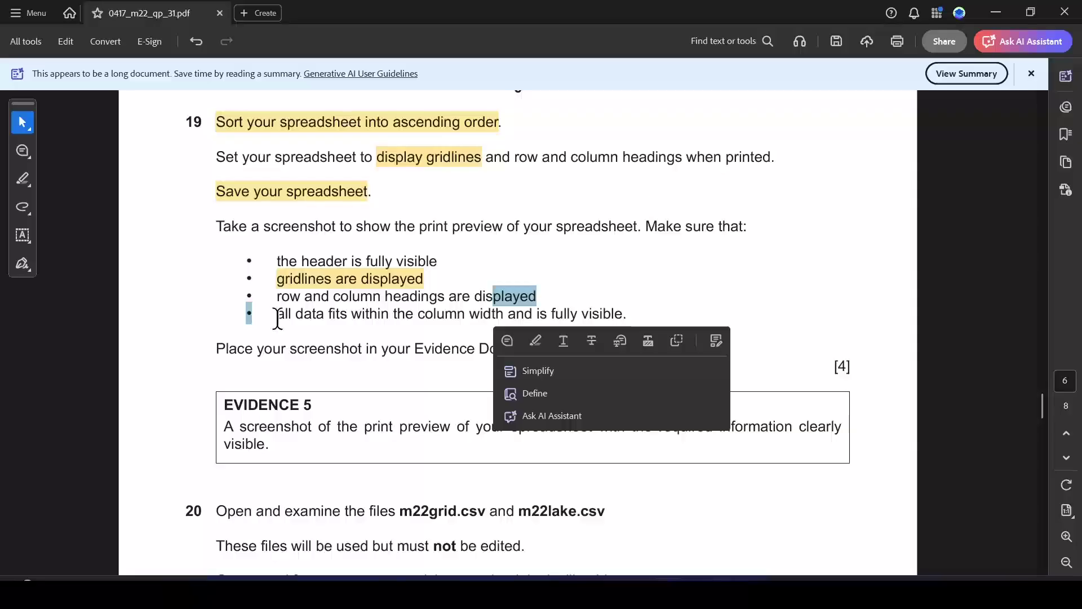
Highlight "Place your screenshot in your Evidence Document" in the exam paper, check the print preview in Excel and return to the worksheet
{"action": "left_click_drag", "start_coordinate": [217, 349], "coordinate": [509, 348]}
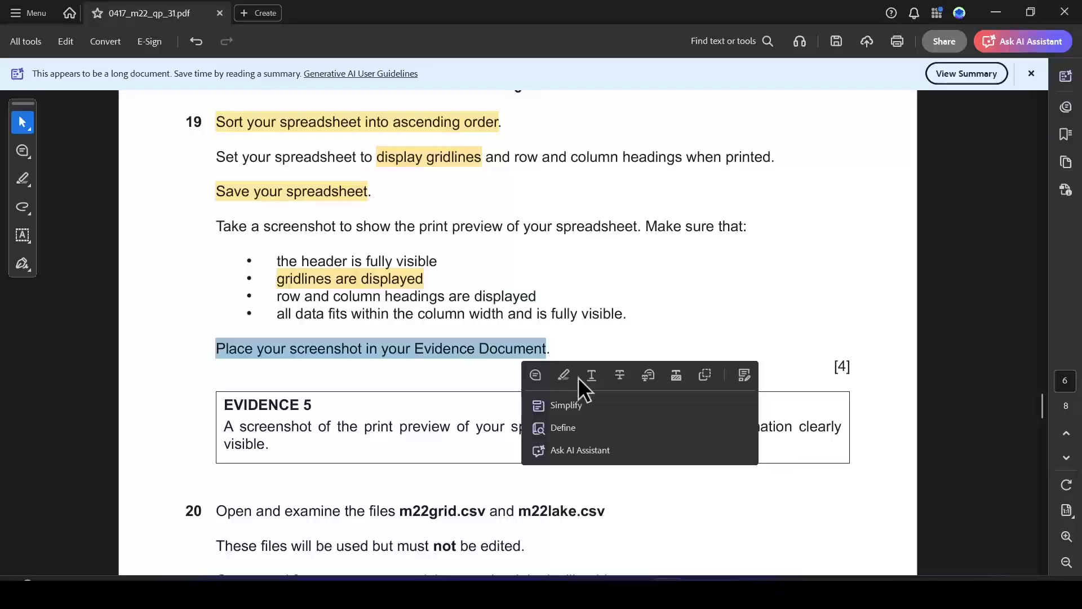
{"action": "left_click", "coordinate": [564, 374]}
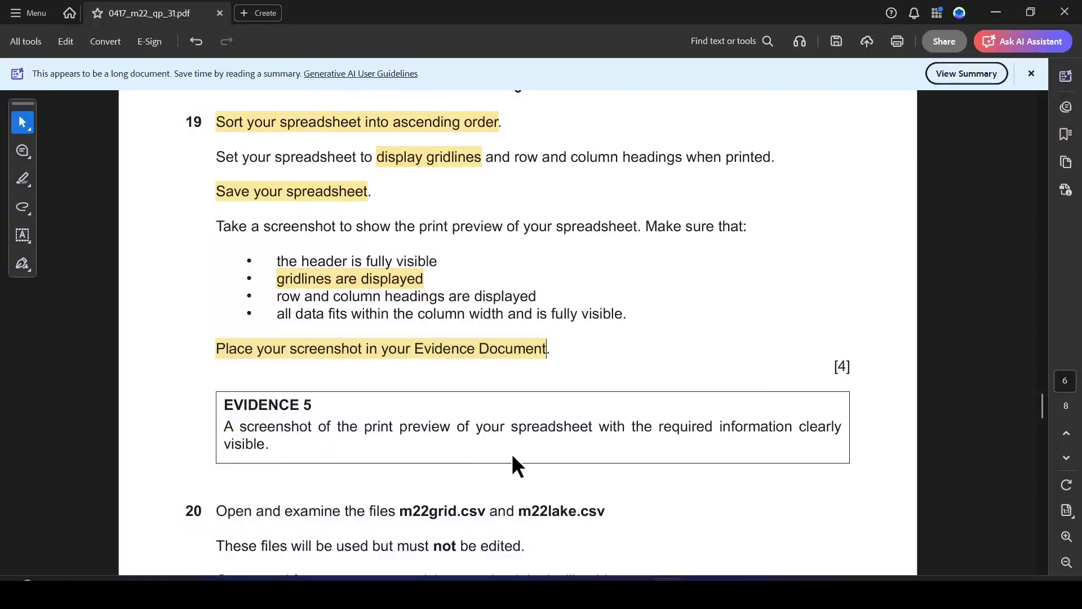
{"action": "key", "text": "alt+Tab"}
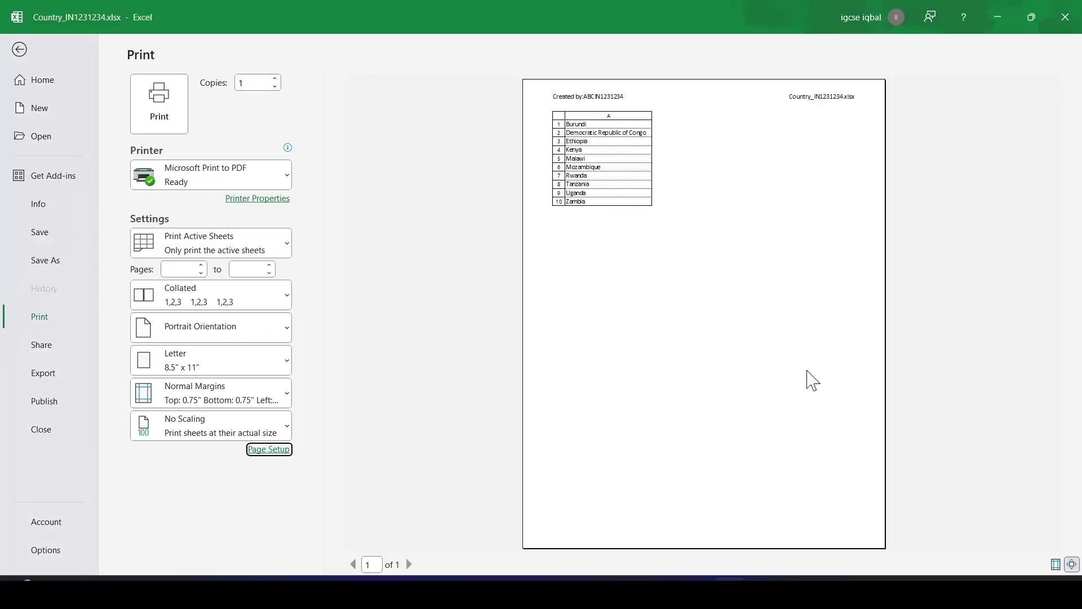
{"action": "key", "text": "alt+Tab"}
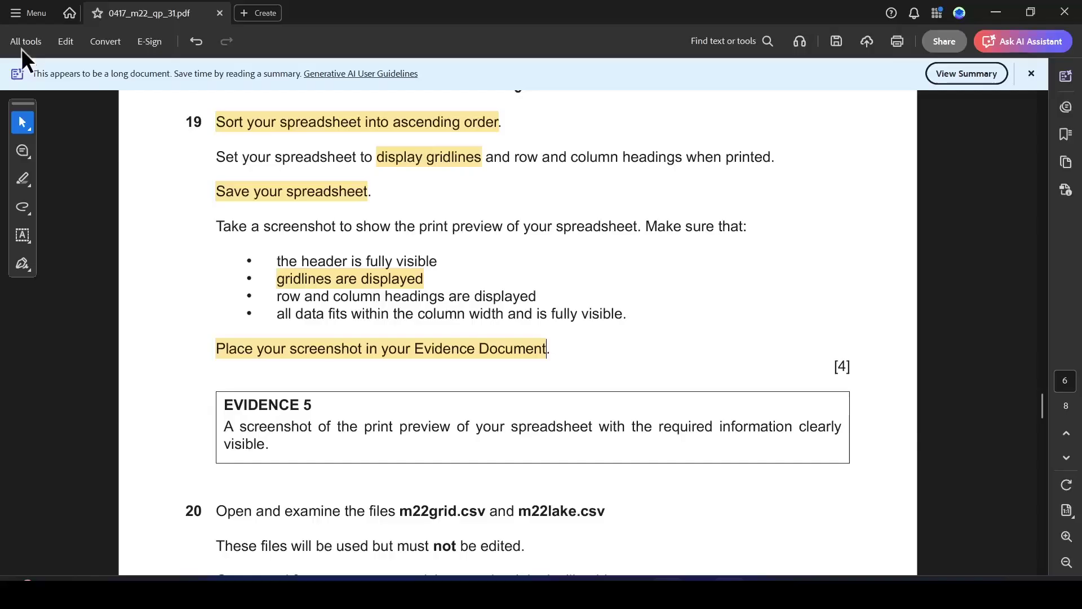
{"action": "key", "text": "alt+Tab"}
{"action": "key", "text": "Escape"}
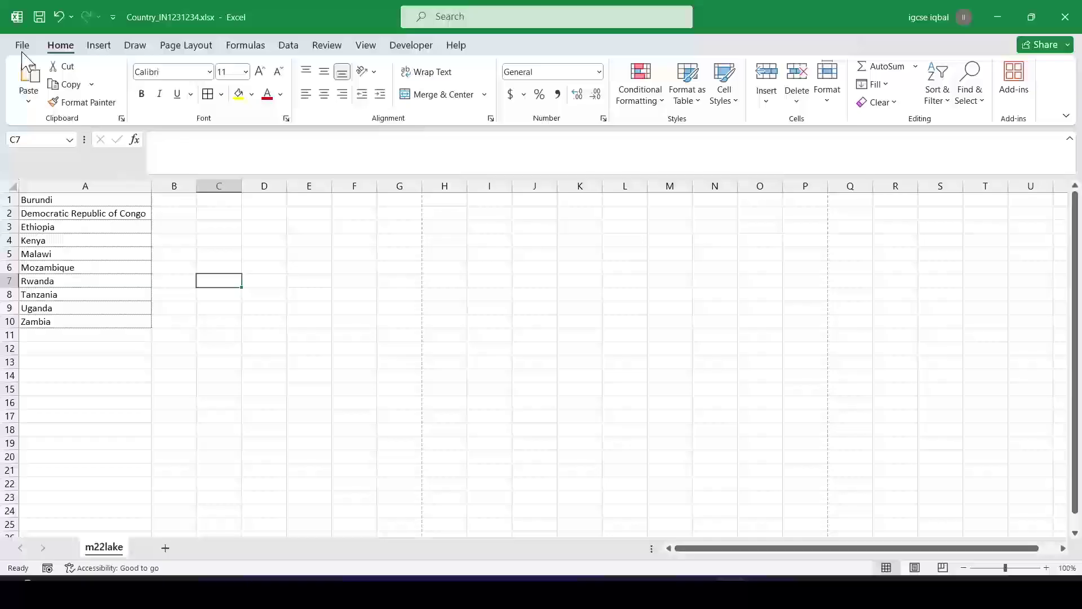
{"action": "left_click", "coordinate": [324, 369]}
Switch to the exam paper and highlight the file names m22grid.csv and m22lake.csv in question 20
{"action": "key", "text": "alt+Tab"}
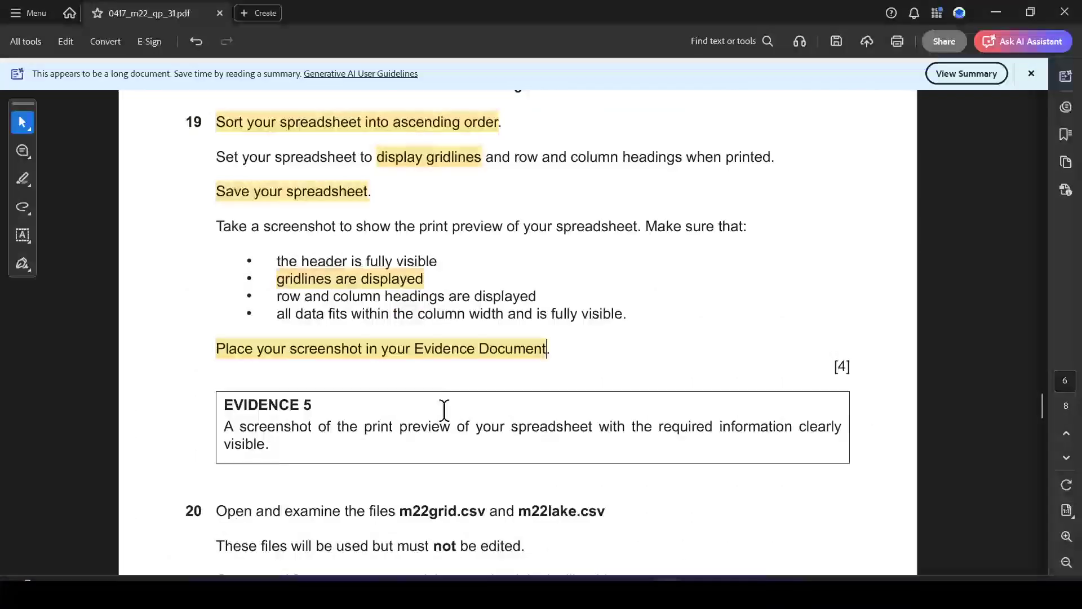
{"action": "scroll", "coordinate": [444, 410], "scroll_direction": "down", "scroll_amount": 3}
{"action": "scroll", "coordinate": [444, 410], "scroll_direction": "down", "scroll_amount": 2}
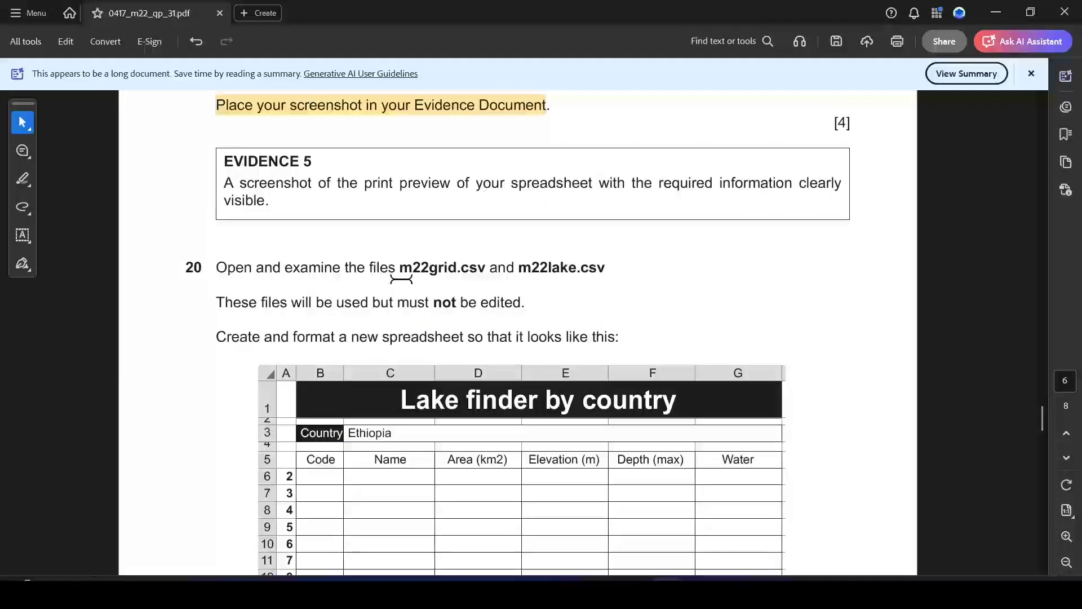
{"action": "left_click_drag", "start_coordinate": [401, 270], "coordinate": [607, 271]}
{"action": "left_click", "coordinate": [529, 294]}
{"action": "left_click", "coordinate": [649, 295]}
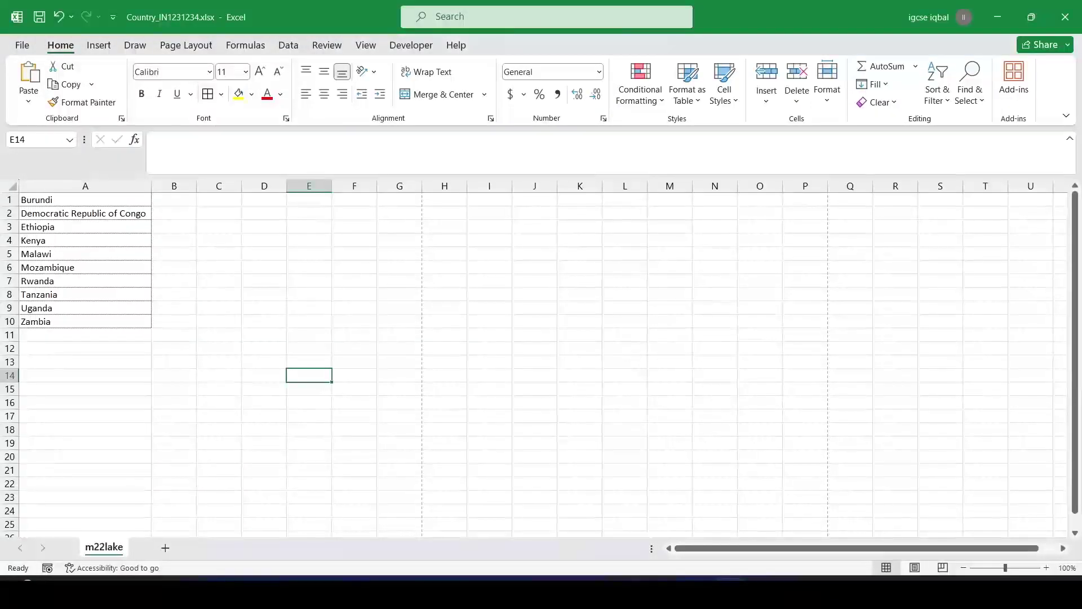
Open m22grid.csv from the Confidential Source Files March 2022 folder in File Explorer and minimize its Excel window
{"action": "key", "text": "alt+Tab"}
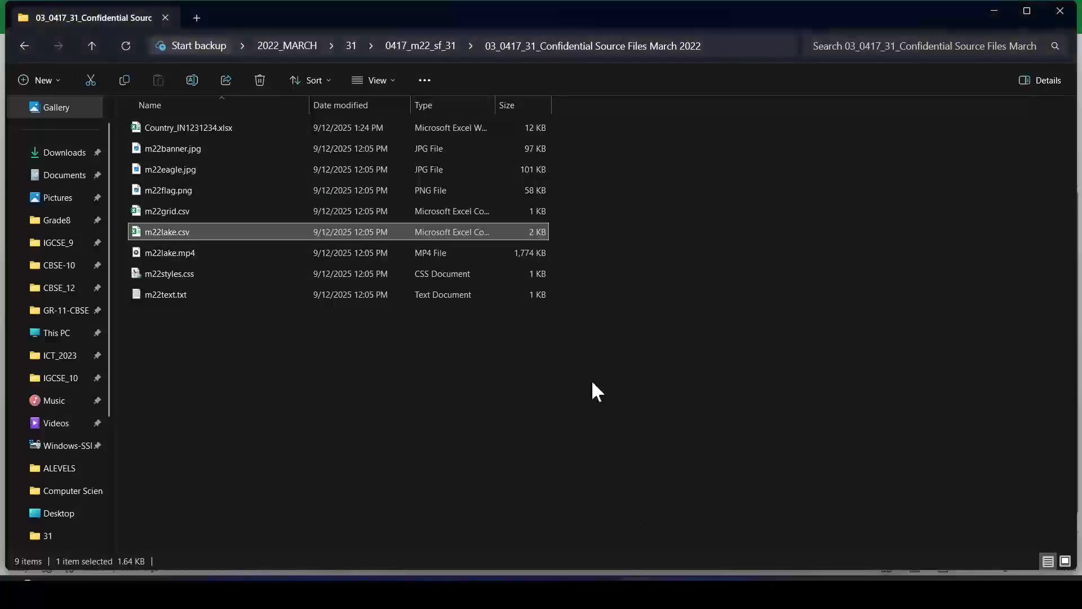
{"action": "left_click", "coordinate": [192, 210]}
{"action": "key", "text": "alt+Tab"}
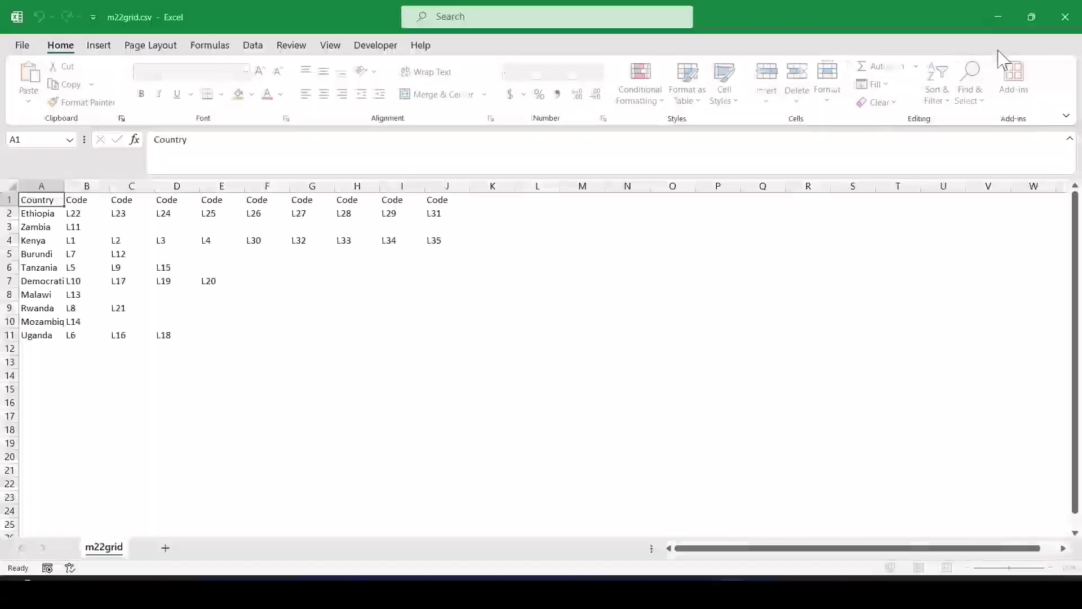
{"action": "left_click", "coordinate": [997, 17]}
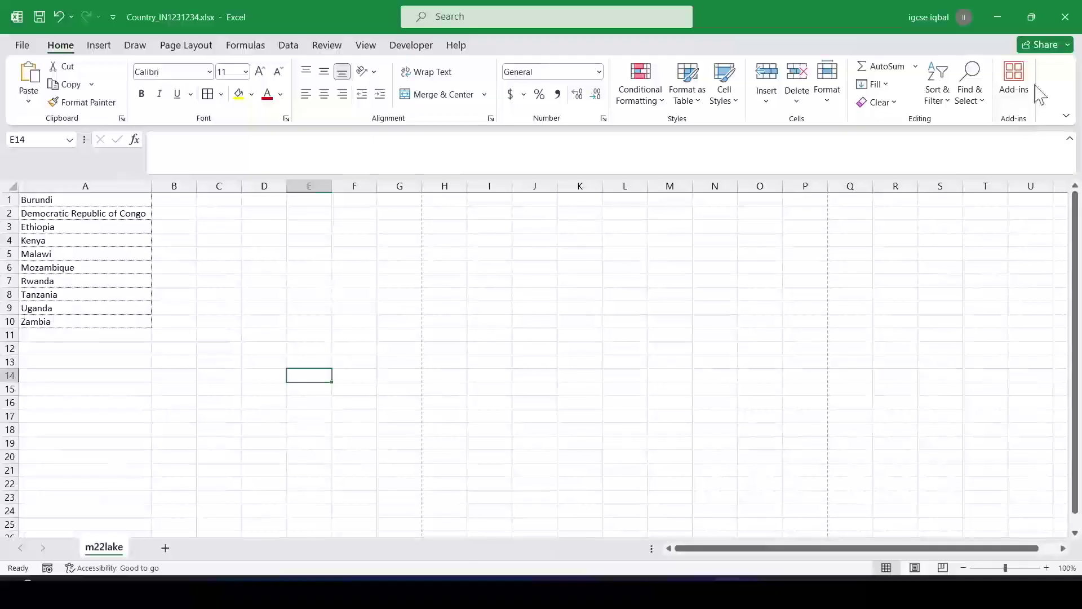
Open m22lake.csv from the source files folder and bring its Excel window to the front
{"action": "left_click", "coordinate": [1001, 17]}
{"action": "double_click", "coordinate": [173, 251]}
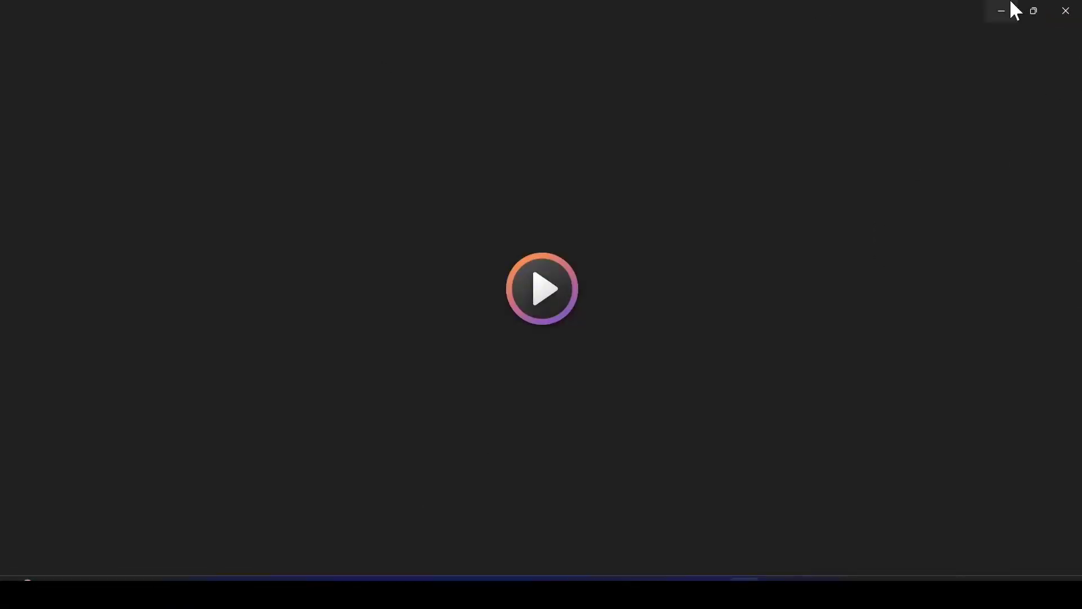
{"action": "left_click", "coordinate": [1069, 14]}
{"action": "left_click", "coordinate": [173, 234]}
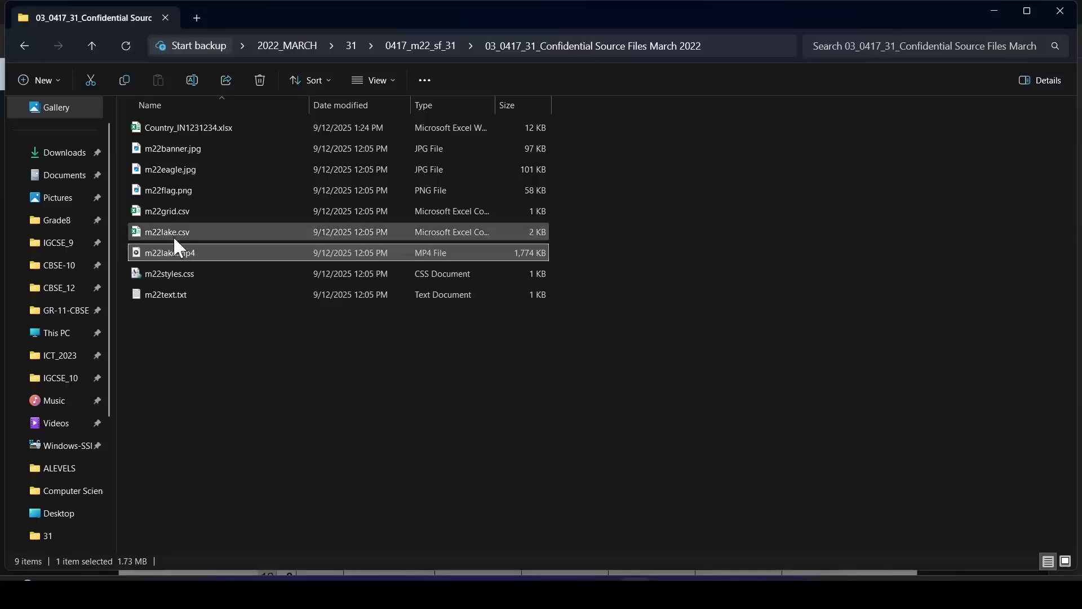
{"action": "double_click", "coordinate": [171, 232]}
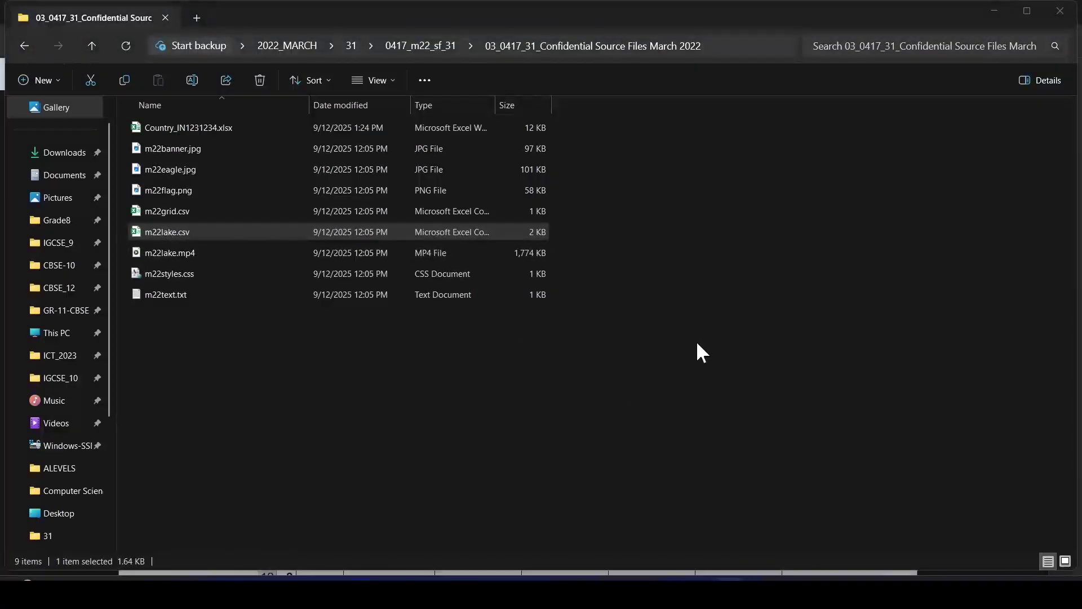
{"action": "mouse_move", "coordinate": [720, 556]}
{"action": "left_click", "coordinate": [822, 551]}
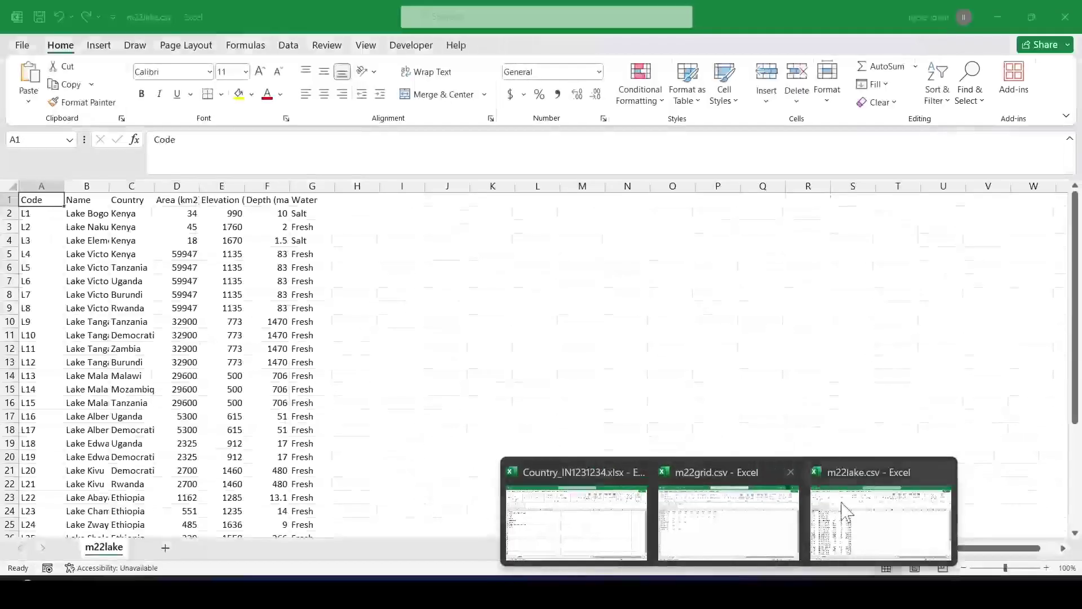
{"action": "left_click", "coordinate": [665, 348]}
Switch to the exam paper and highlight "These files will be used but must not be edited" and "new spreadsheet" in question 20
{"action": "key", "text": "alt+Tab"}
{"action": "mouse_move", "coordinate": [694, 594]}
{"action": "left_click", "coordinate": [694, 538]}
{"action": "scroll", "coordinate": [445, 428], "scroll_direction": "down", "scroll_amount": 2}
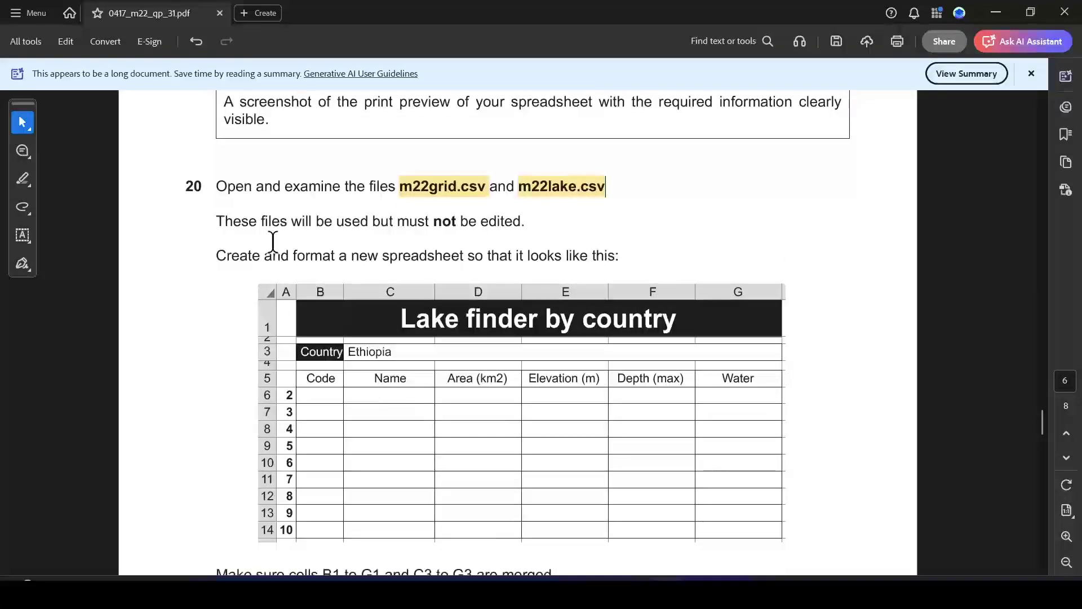
{"action": "left_click_drag", "start_coordinate": [217, 223], "coordinate": [524, 220]}
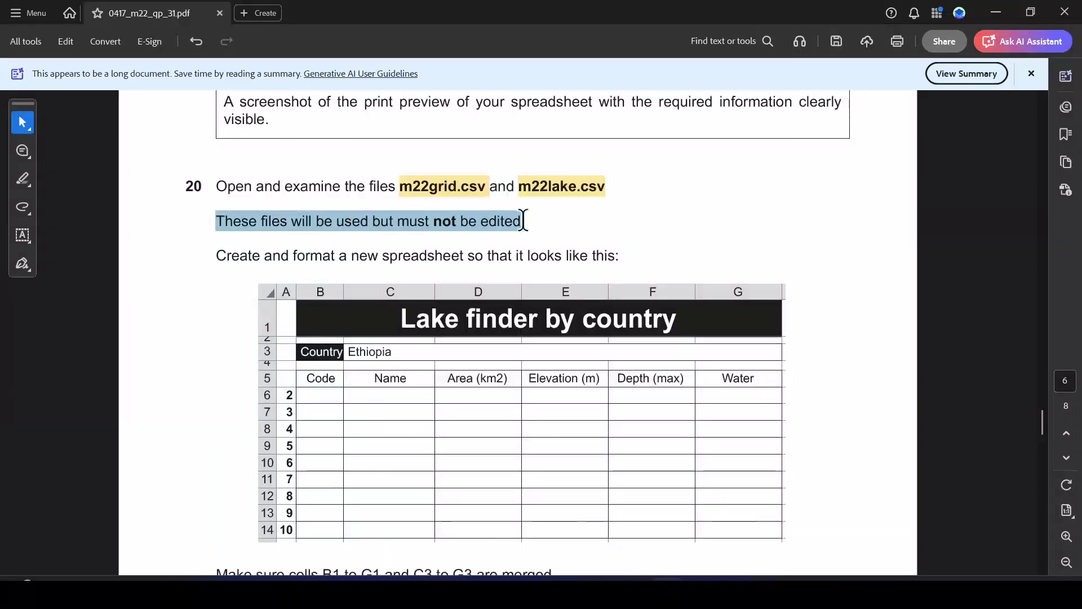
{"action": "left_click", "coordinate": [569, 250]}
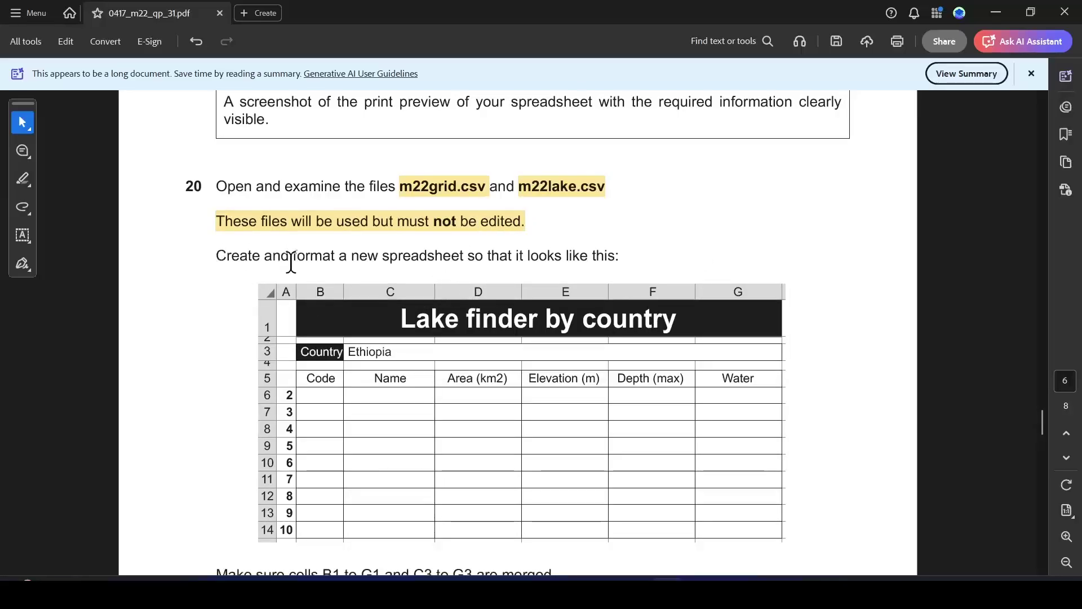
{"action": "left_click_drag", "start_coordinate": [353, 256], "coordinate": [463, 257]}
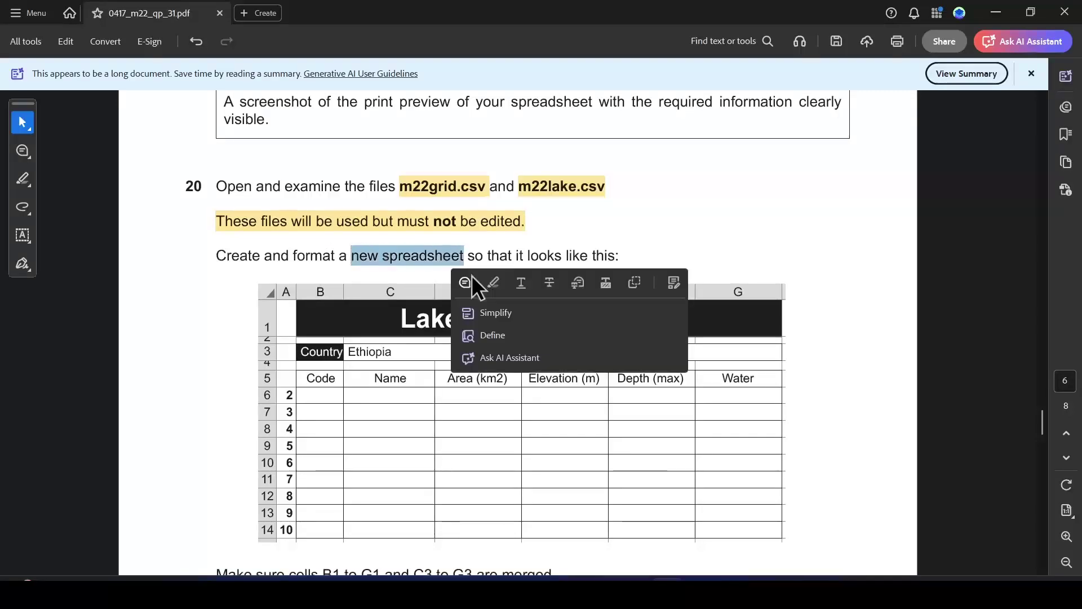
{"action": "left_click", "coordinate": [496, 284]}
Switch to Excel and create a new blank workbook
{"action": "key", "text": "alt+Tab"}
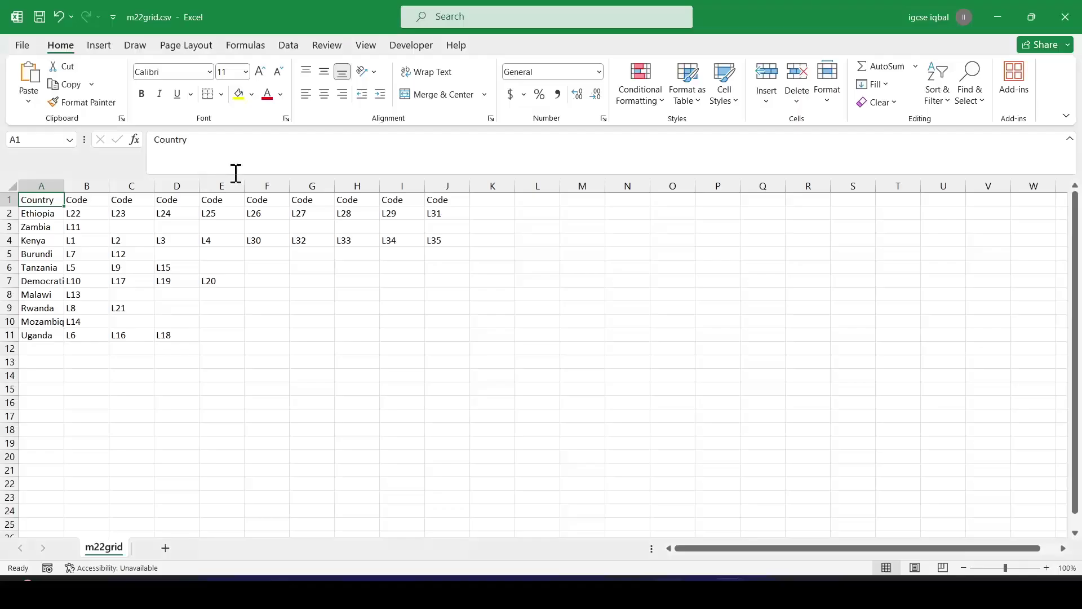
{"action": "left_click", "coordinate": [22, 45]}
{"action": "left_click", "coordinate": [188, 153]}
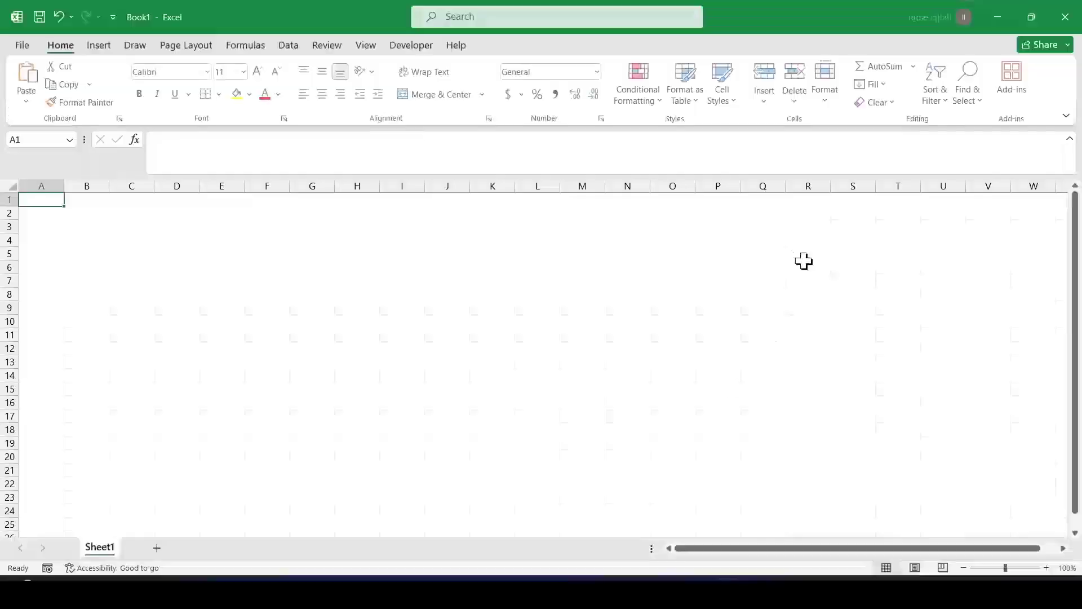
{"action": "left_click", "coordinate": [312, 267]}
{"action": "scroll", "coordinate": [458, 321], "scroll_direction": "up", "scroll_amount": 4}
{"action": "left_click", "coordinate": [280, 287]}
Copy the title "Lake finder by country" from the exam paper and paste it into cell A1 of the new workbook
{"action": "key", "text": "alt+Tab"}
{"action": "key", "text": "alt+Tab"}
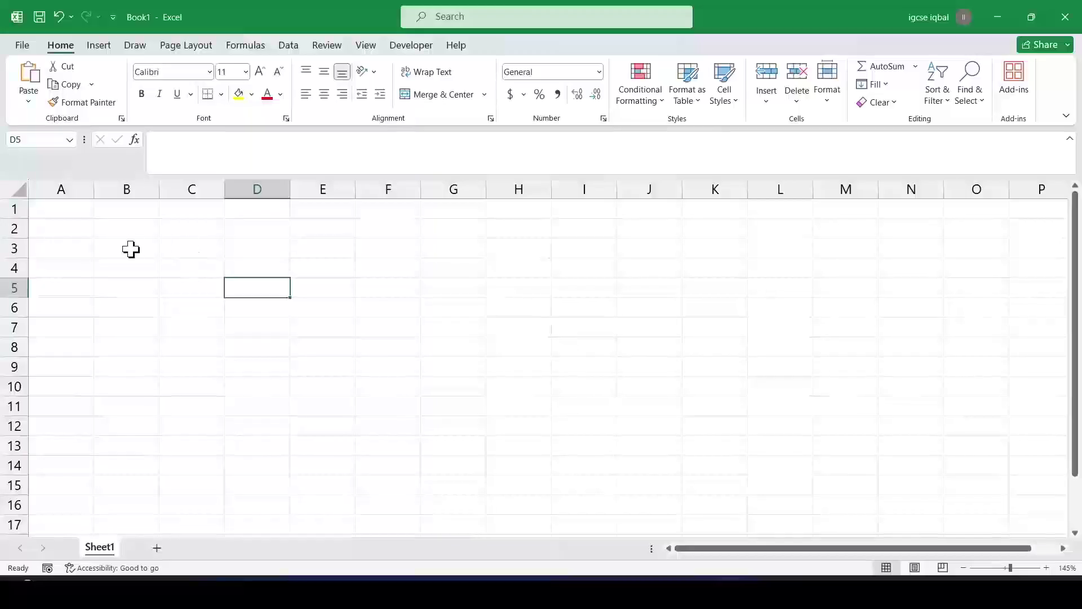
{"action": "left_click", "coordinate": [77, 210]}
{"action": "mouse_move", "coordinate": [674, 592]}
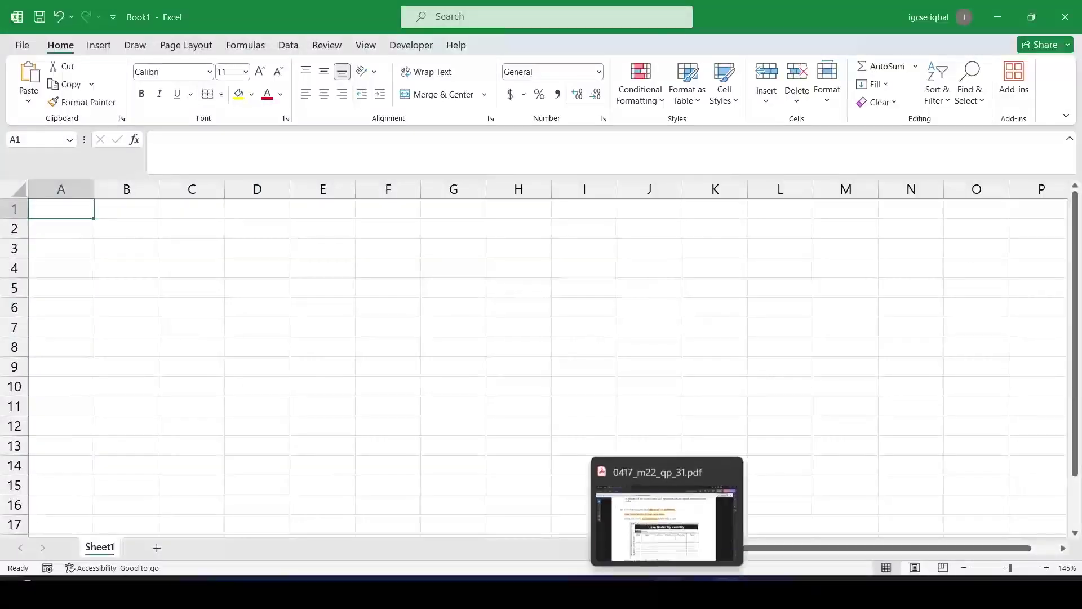
{"action": "left_click", "coordinate": [674, 546]}
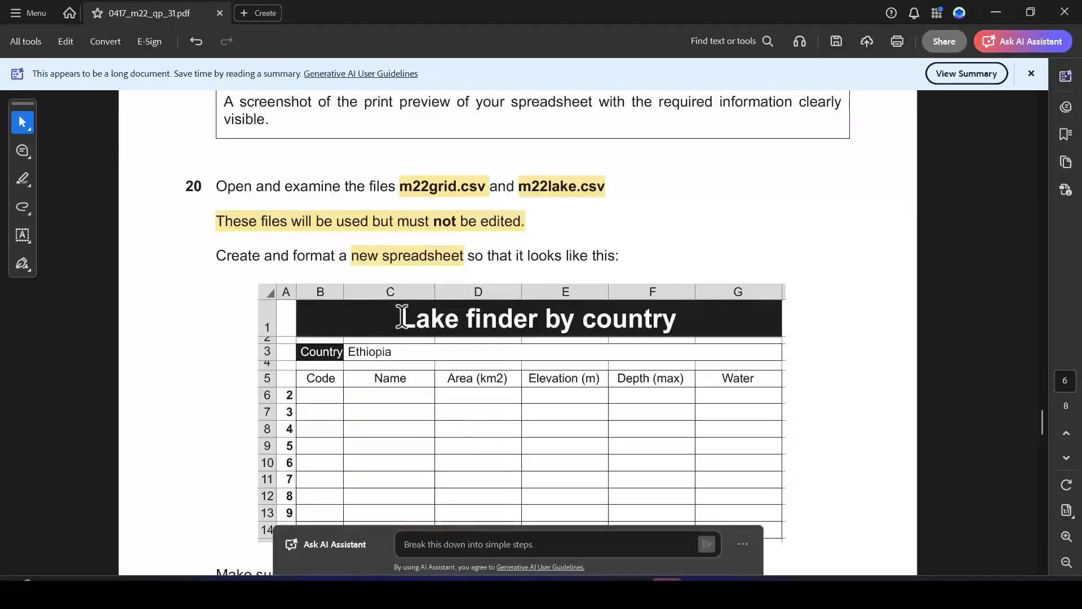
{"action": "left_click_drag", "start_coordinate": [400, 319], "coordinate": [668, 310]}
{"action": "key", "text": "ctrl+c"}
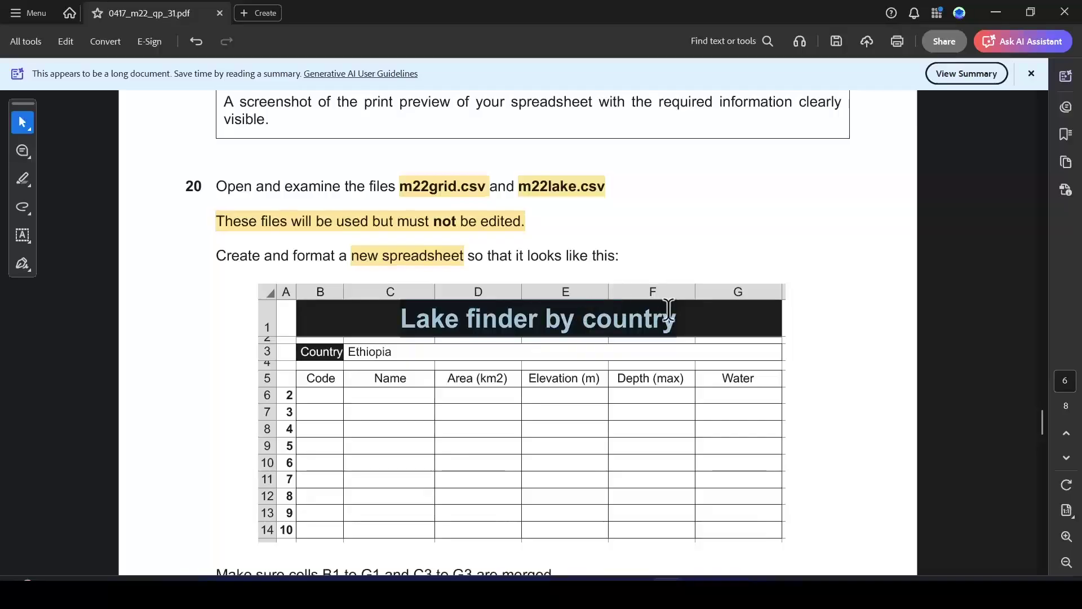
{"action": "key", "text": "alt+Tab"}
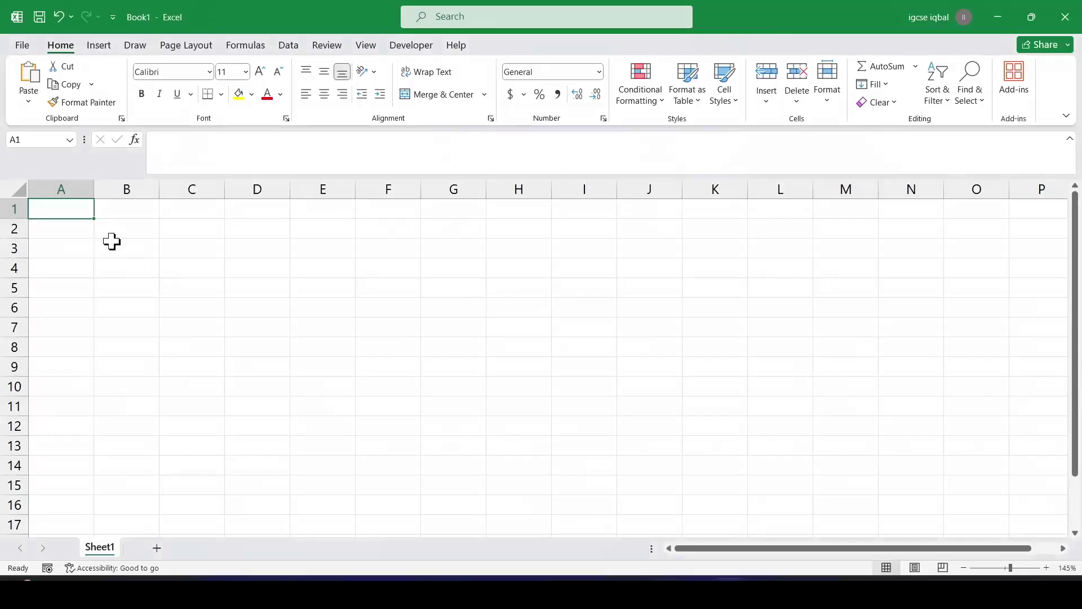
{"action": "key", "text": "ctrl+v"}
{"action": "left_click", "coordinate": [90, 269]}
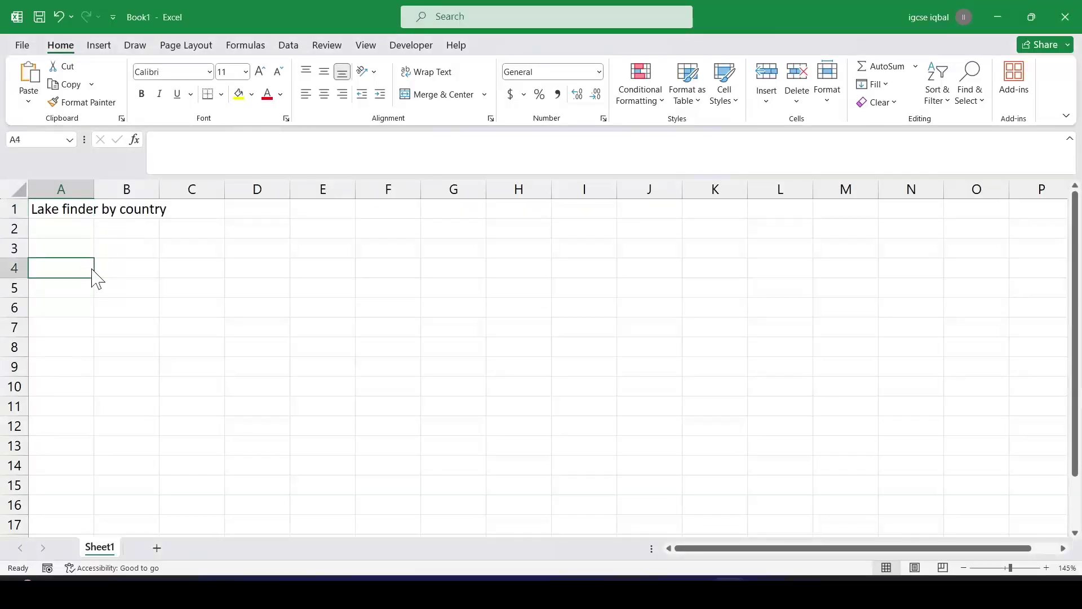
Check the layout in the exam paper and move the title from cell A1 to B1
{"action": "key", "text": "alt+Tab"}
{"action": "key", "text": "alt+Tab"}
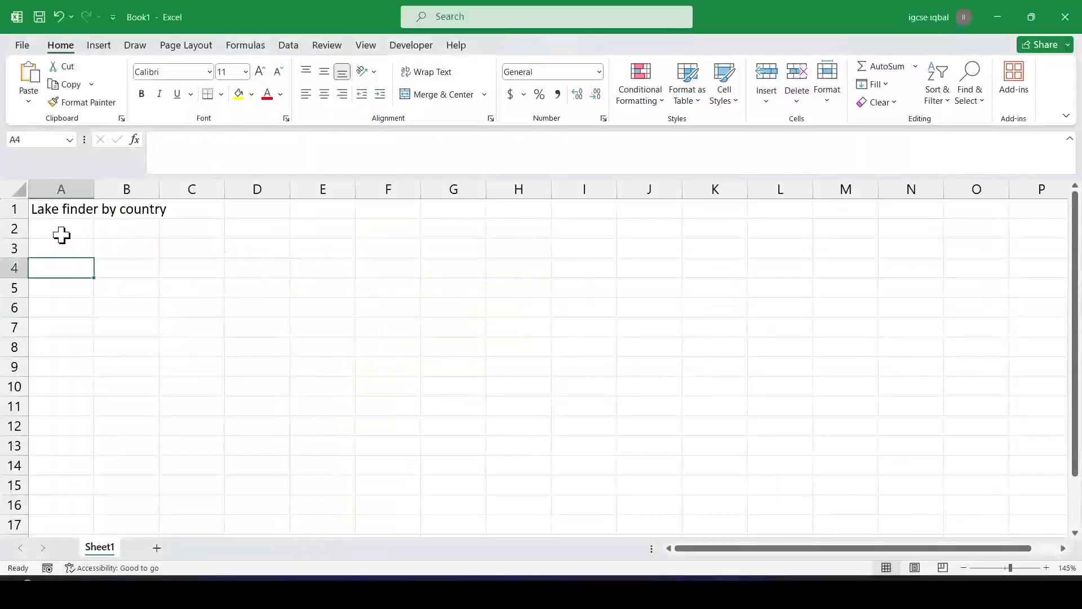
{"action": "key", "text": "alt+Tab"}
{"action": "key", "text": "alt+Tab"}
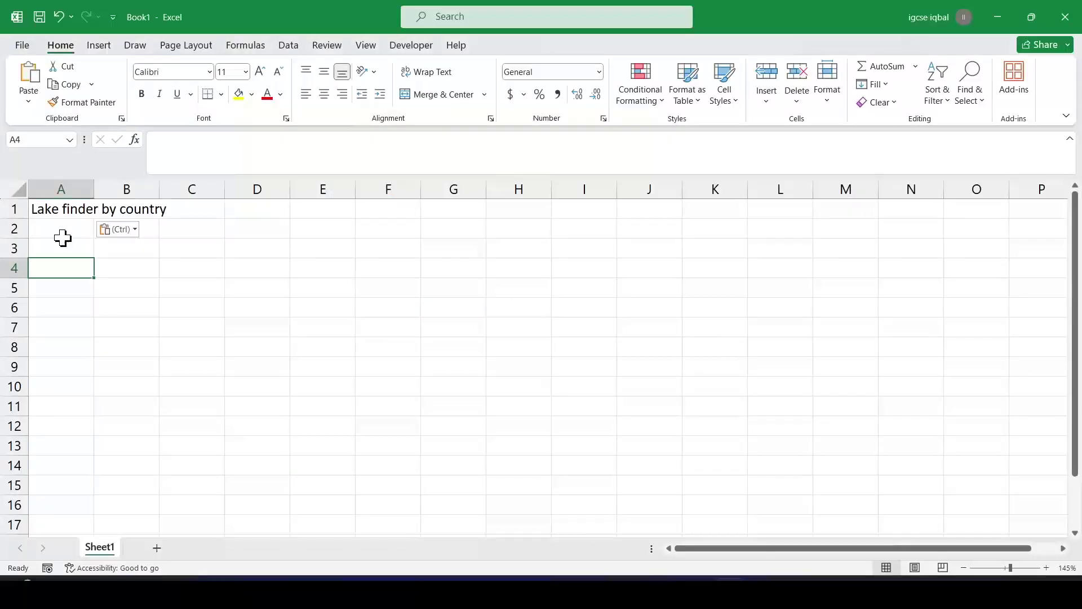
{"action": "right_click", "coordinate": [62, 179]}
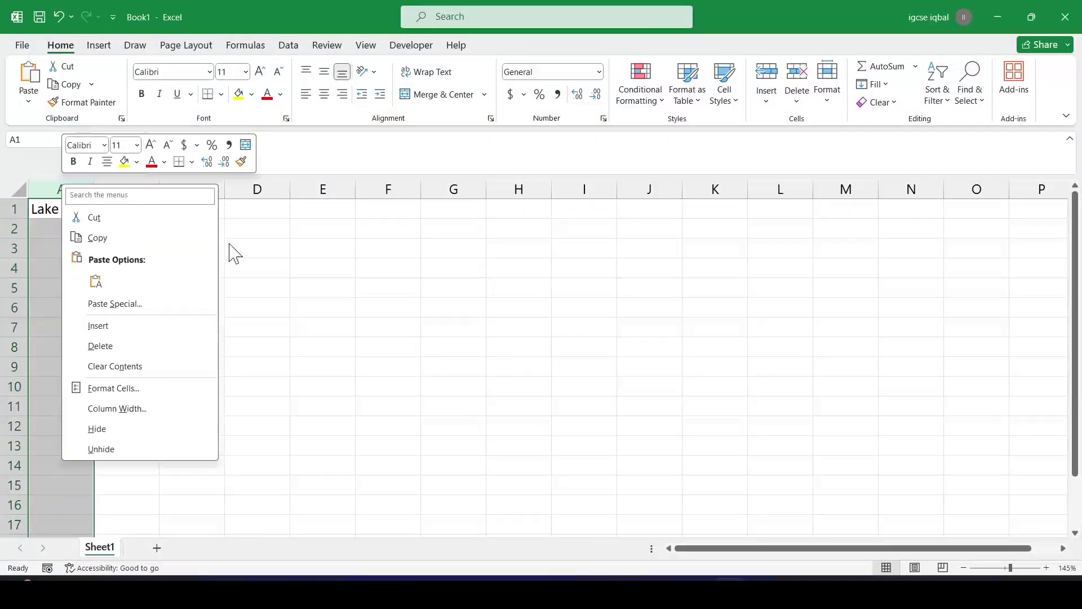
{"action": "key", "text": "Escape"}
{"action": "left_click", "coordinate": [41, 208]}
{"action": "key", "text": "ctrl+x"}
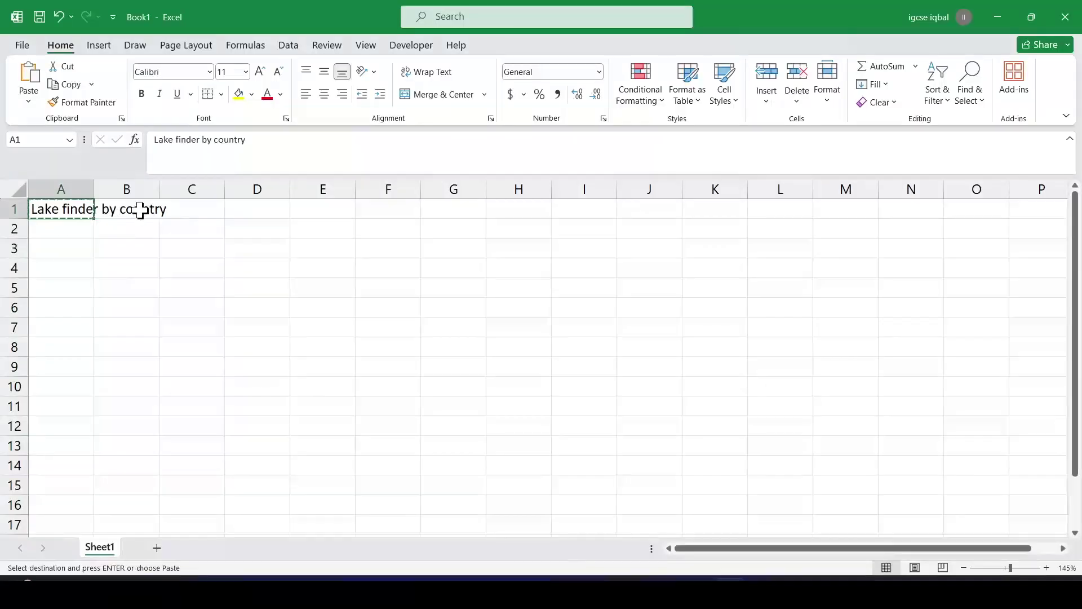
{"action": "left_click", "coordinate": [146, 210]}
{"action": "key", "text": "ctrl+v"}
Copy "Country" and "Ethiopia" from the exam paper into cells B2 and C2 of the workbook
{"action": "key", "text": "alt+Tab"}
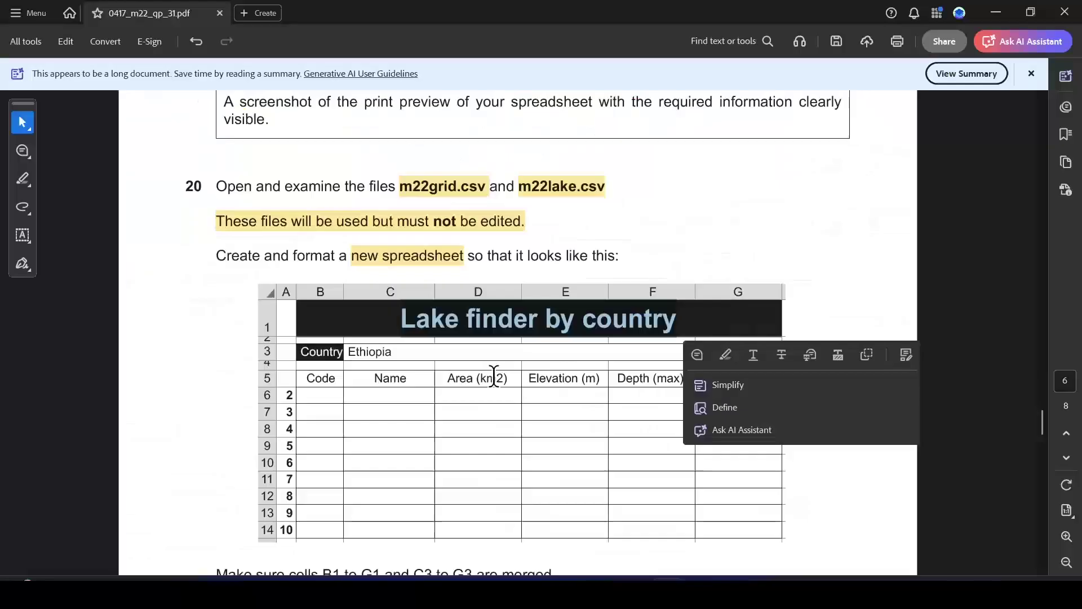
{"action": "left_click_drag", "start_coordinate": [304, 352], "coordinate": [346, 351]}
{"action": "key", "text": "alt+Tab"}
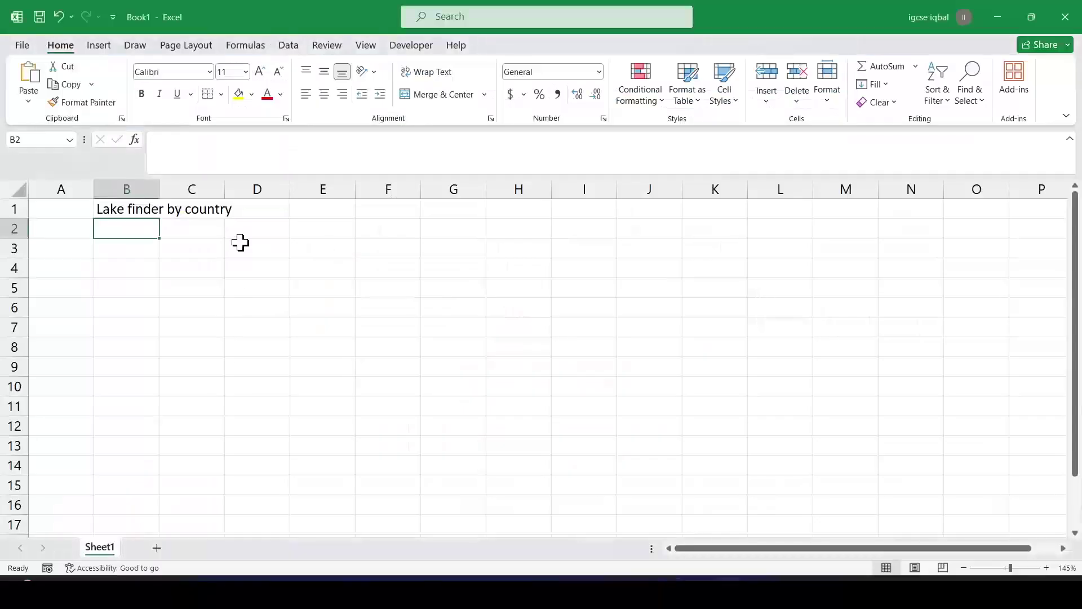
{"action": "key", "text": "ctrl+v"}
{"action": "key", "text": "alt+Tab"}
{"action": "left_click", "coordinate": [407, 352]}
{"action": "left_click_drag", "start_coordinate": [396, 351], "coordinate": [348, 350]}
{"action": "key", "text": "alt+Tab"}
{"action": "key", "text": "ctrl+v"}
{"action": "left_click", "coordinate": [217, 307]}
Copy the heading "Code" from the exam paper's table into cell B3
{"action": "key", "text": "alt+Tab"}
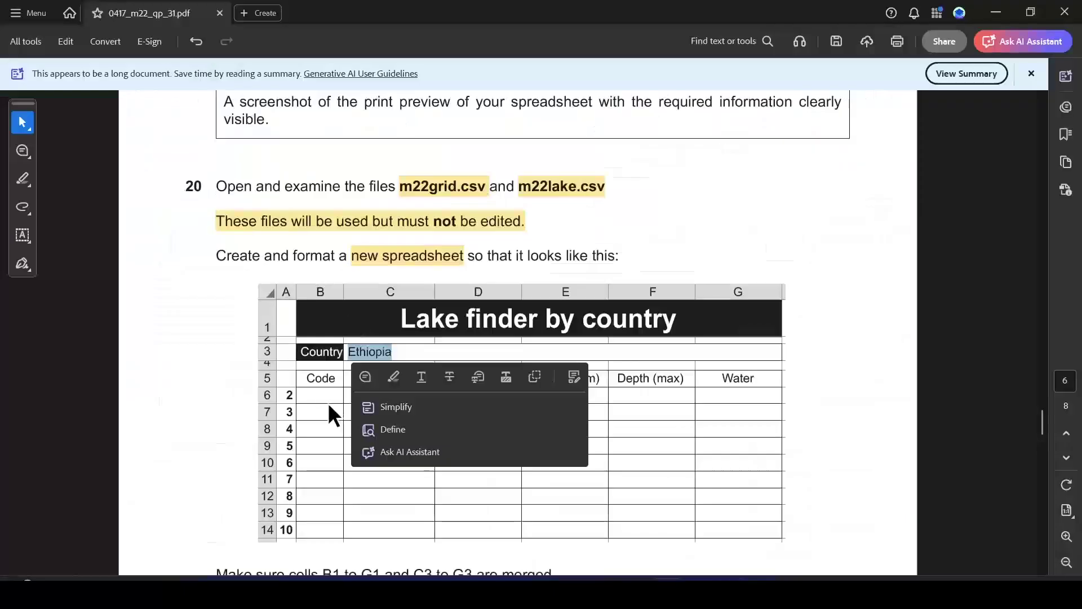
{"action": "scroll", "coordinate": [328, 394], "scroll_direction": "down", "scroll_amount": 2}
{"action": "left_click_drag", "start_coordinate": [307, 322], "coordinate": [335, 327]}
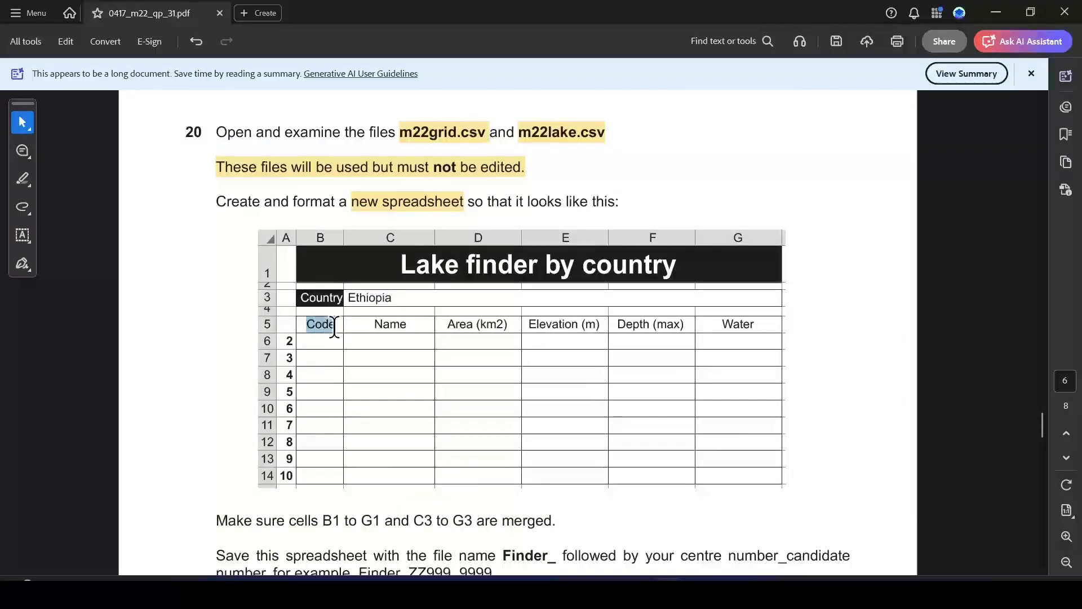
{"action": "key", "text": "alt+Tab"}
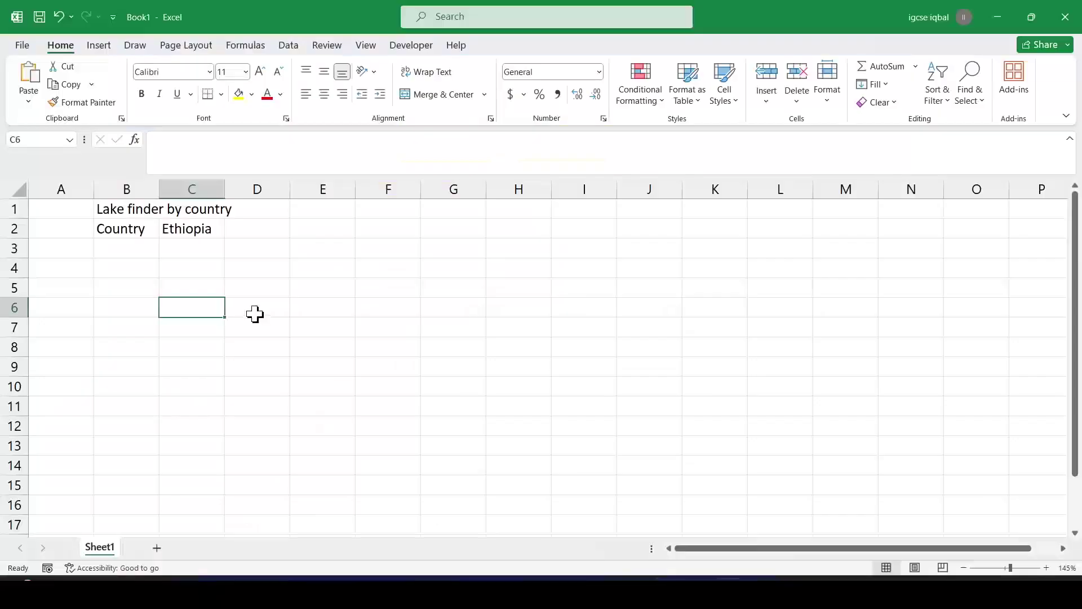
{"action": "left_click", "coordinate": [154, 252]}
{"action": "key", "text": "ctrl+v"}
Following the exam paper's layout, insert a blank row above the Country row and another above the Code row
{"action": "key", "text": "alt+Tab"}
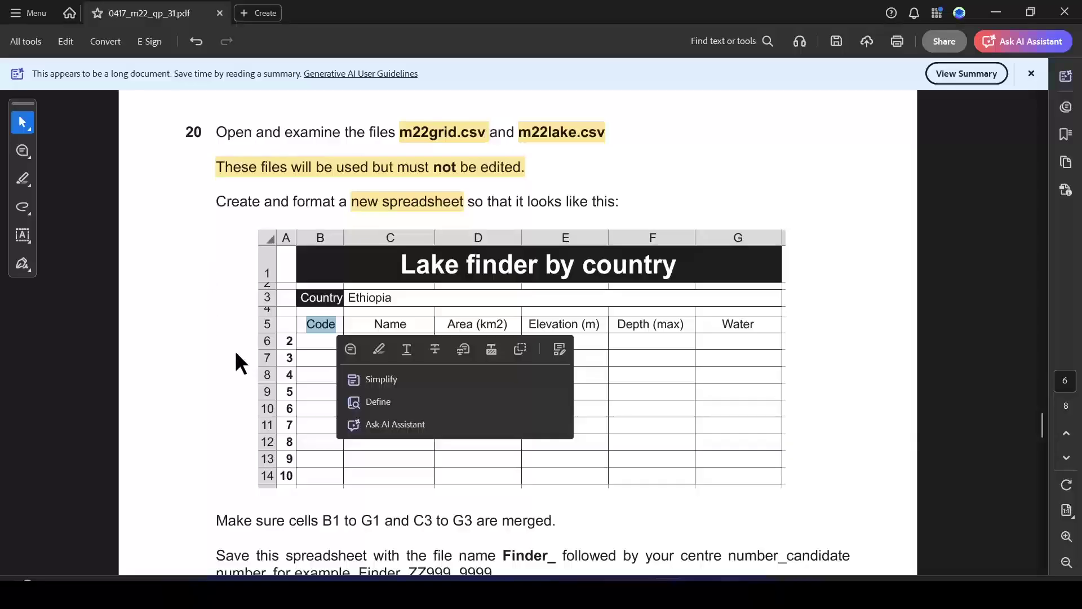
{"action": "key", "text": "alt+Tab"}
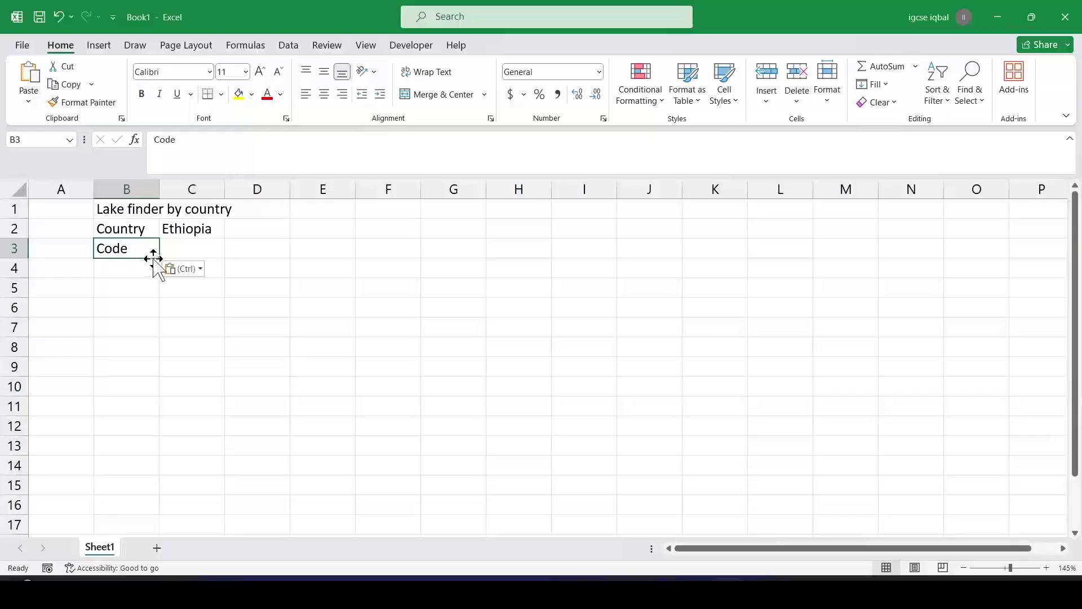
{"action": "left_click", "coordinate": [14, 229]}
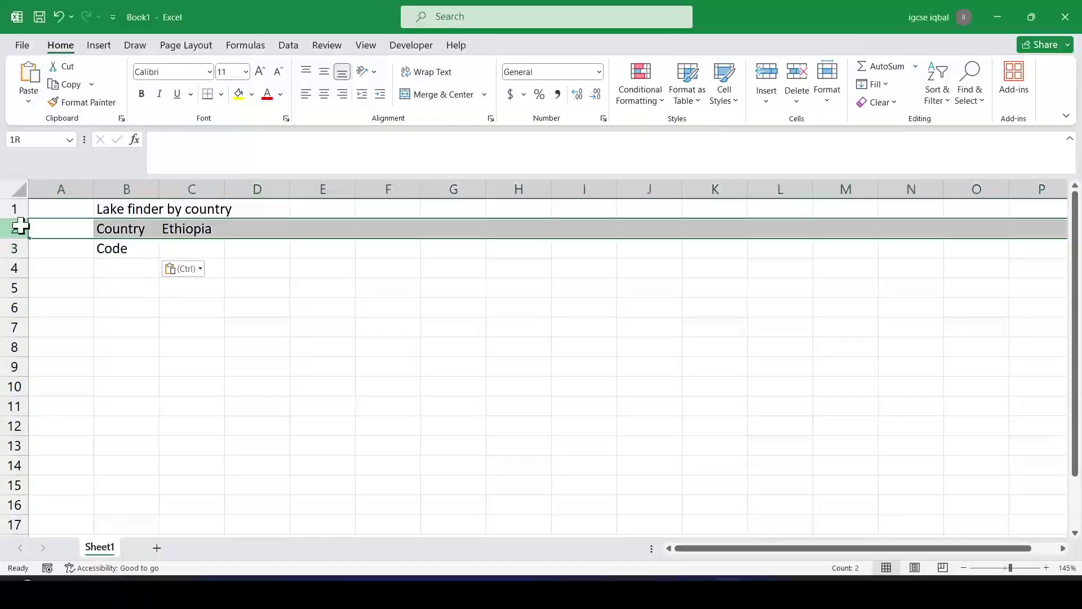
{"action": "right_click", "coordinate": [14, 228]}
{"action": "left_click", "coordinate": [47, 368]}
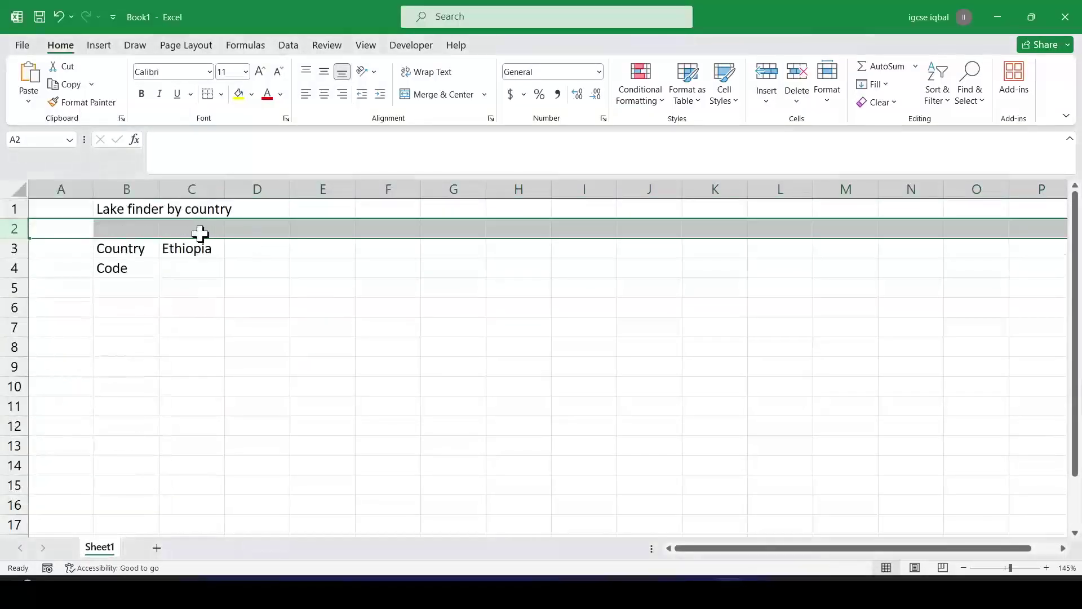
{"action": "key", "text": "alt+Tab"}
{"action": "key", "text": "alt+Tab"}
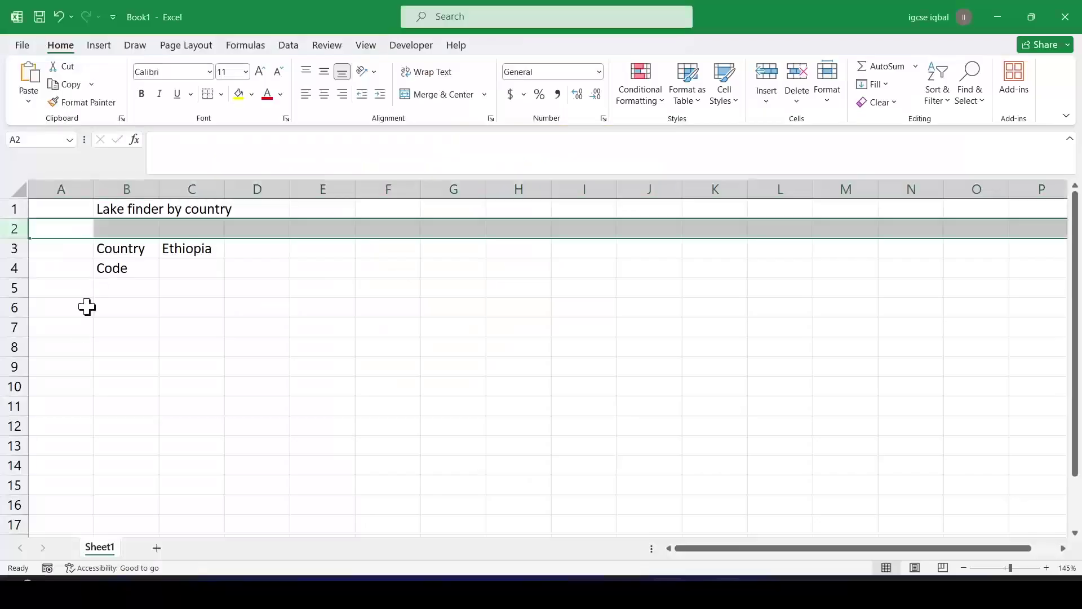
{"action": "left_click", "coordinate": [14, 268]}
{"action": "right_click", "coordinate": [14, 268]}
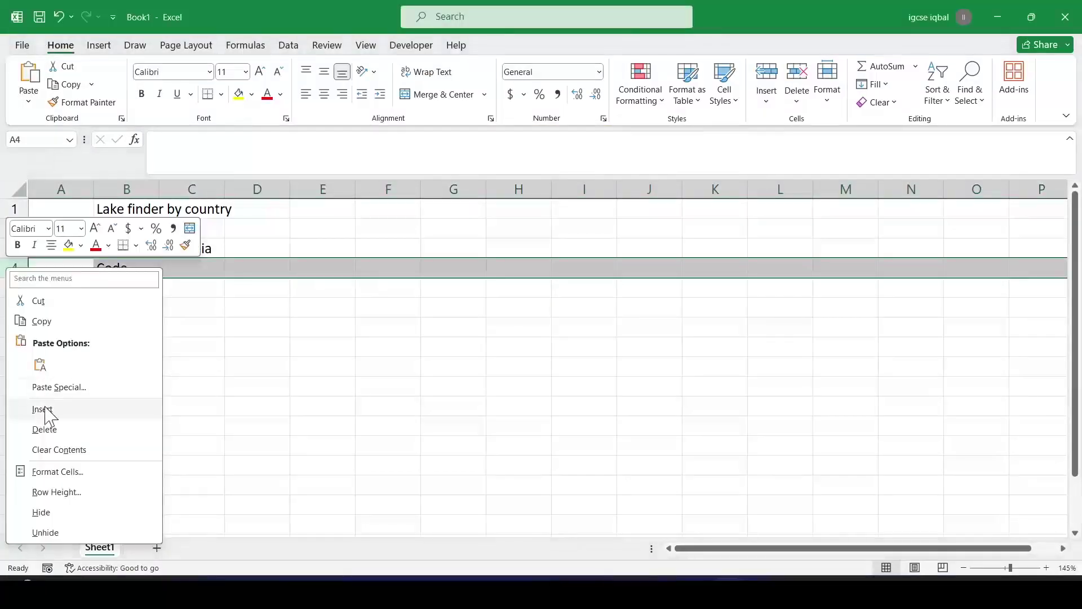
{"action": "left_click", "coordinate": [45, 410]}
{"action": "left_click", "coordinate": [143, 287]}
Copy the headings "Name" and "Area (km2)" from the exam paper into cells C5 and D5
{"action": "key", "text": "alt+Tab"}
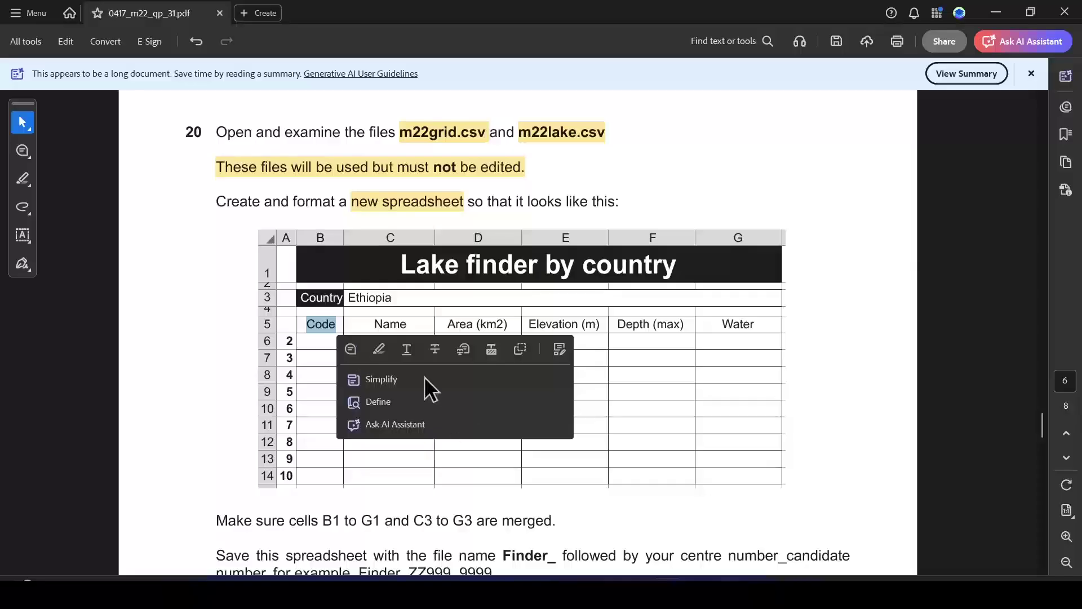
{"action": "double_click", "coordinate": [395, 323]}
{"action": "key", "text": "ctrl+c"}
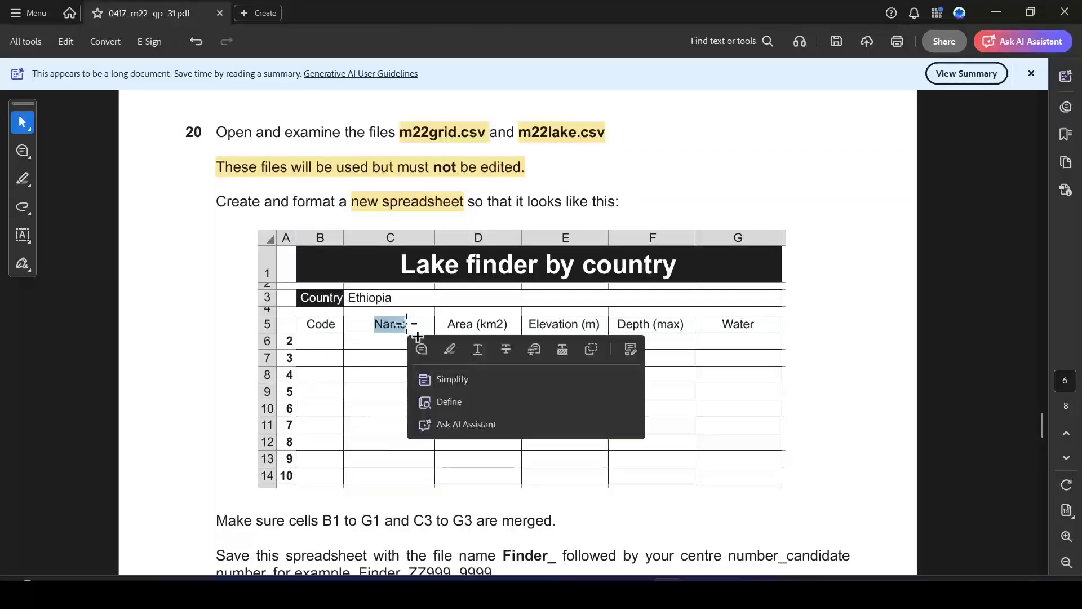
{"action": "key", "text": "alt+Tab"}
{"action": "left_click", "coordinate": [195, 285]}
{"action": "key", "text": "ctrl+v"}
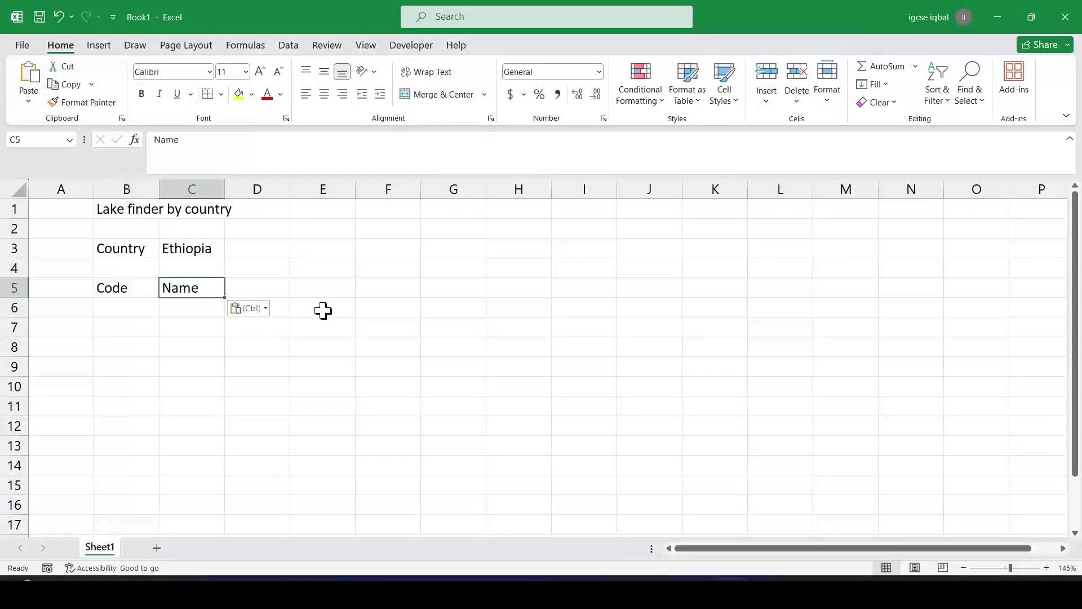
{"action": "key", "text": "alt+Tab"}
{"action": "left_click_drag", "start_coordinate": [442, 321], "coordinate": [505, 329]}
{"action": "key", "text": "alt+Tab"}
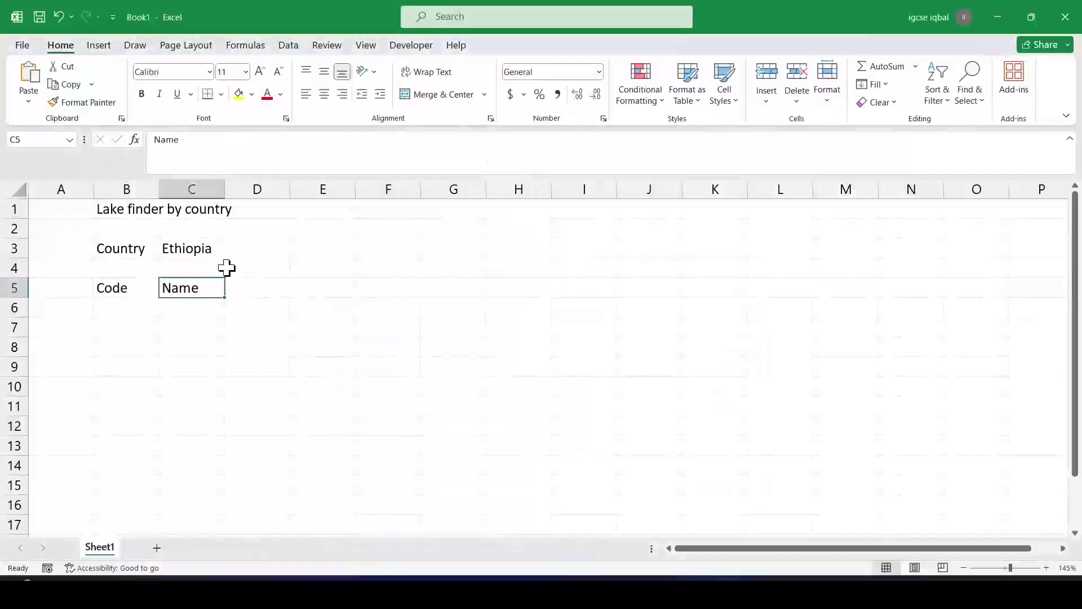
{"action": "left_click", "coordinate": [259, 289]}
{"action": "type", "text": "Area (km2)"}
Copy the headings "Elevation (m)" and "Depth (max)" from the exam paper into cells E5 and F5
{"action": "key", "text": "alt+Tab"}
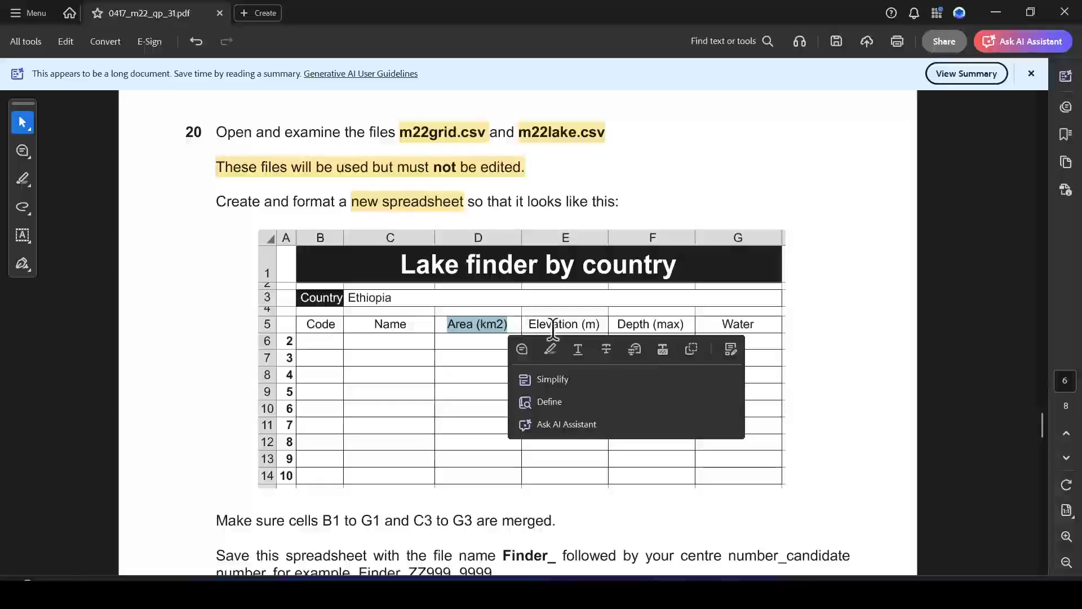
{"action": "left_click_drag", "start_coordinate": [526, 323], "coordinate": [602, 324]}
{"action": "key", "text": "ctrl+c"}
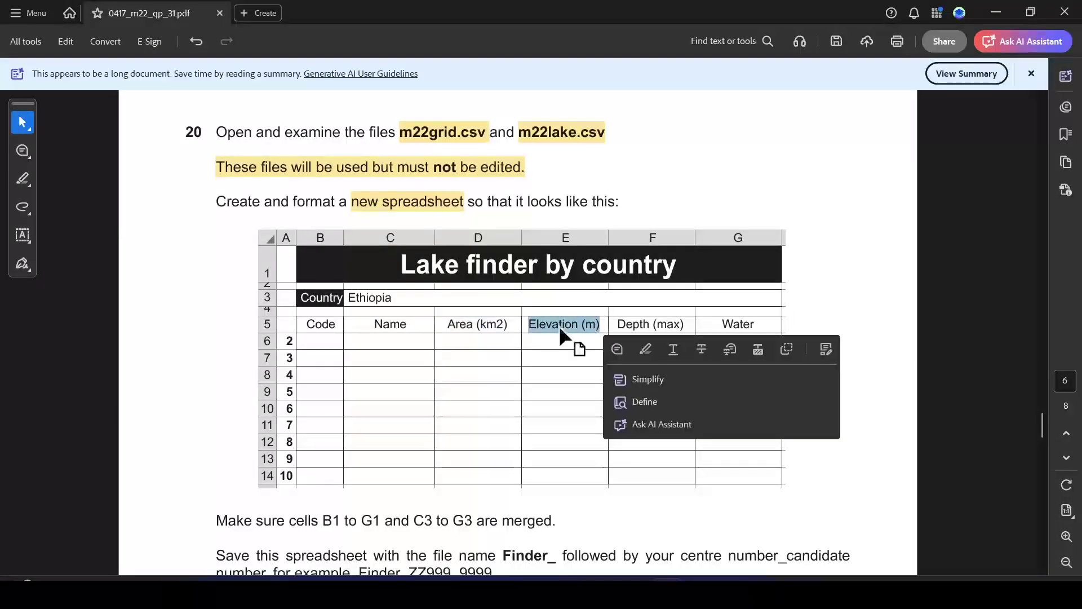
{"action": "key", "text": "alt+Tab"}
{"action": "left_click", "coordinate": [345, 288]}
{"action": "key", "text": "ctrl+v"}
{"action": "key", "text": "alt+Tab"}
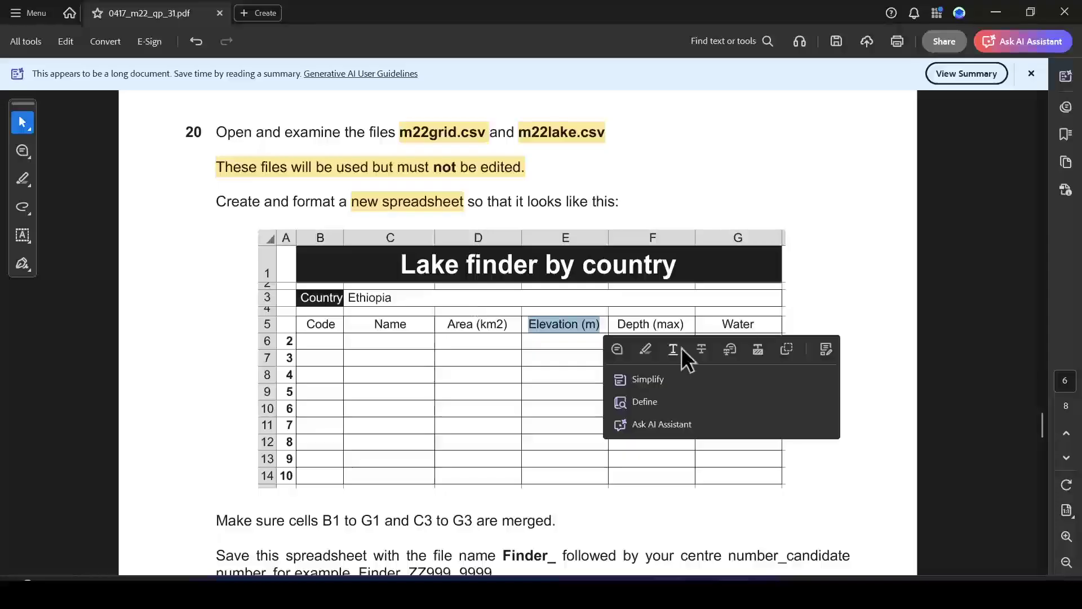
{"action": "left_click_drag", "start_coordinate": [617, 323], "coordinate": [684, 325]}
{"action": "key", "text": "ctrl+c"}
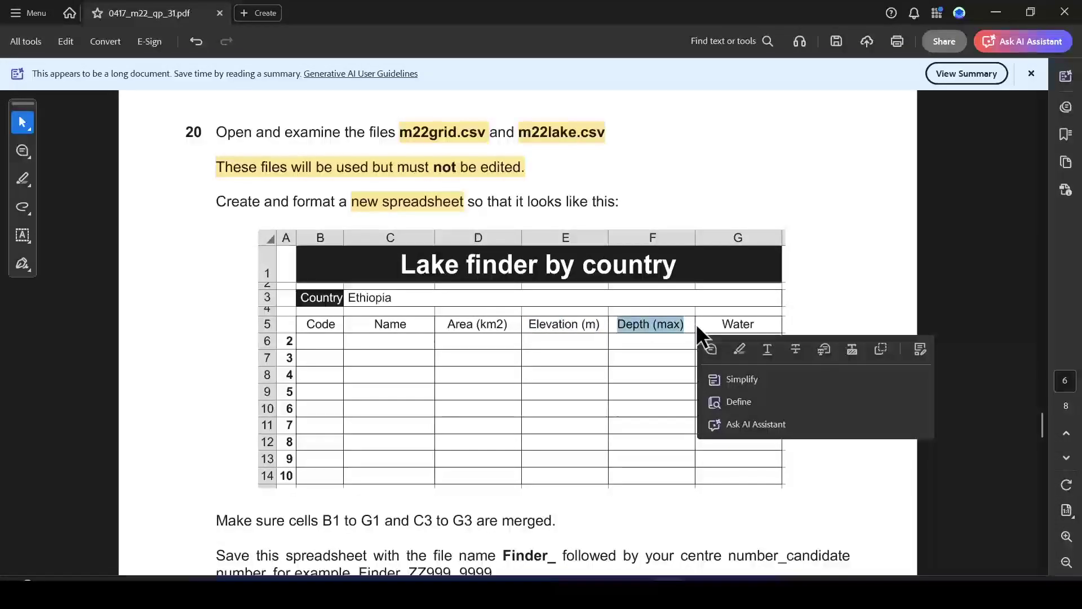
{"action": "key", "text": "alt+Tab"}
{"action": "left_click", "coordinate": [415, 294]}
{"action": "key", "text": "ctrl+v"}
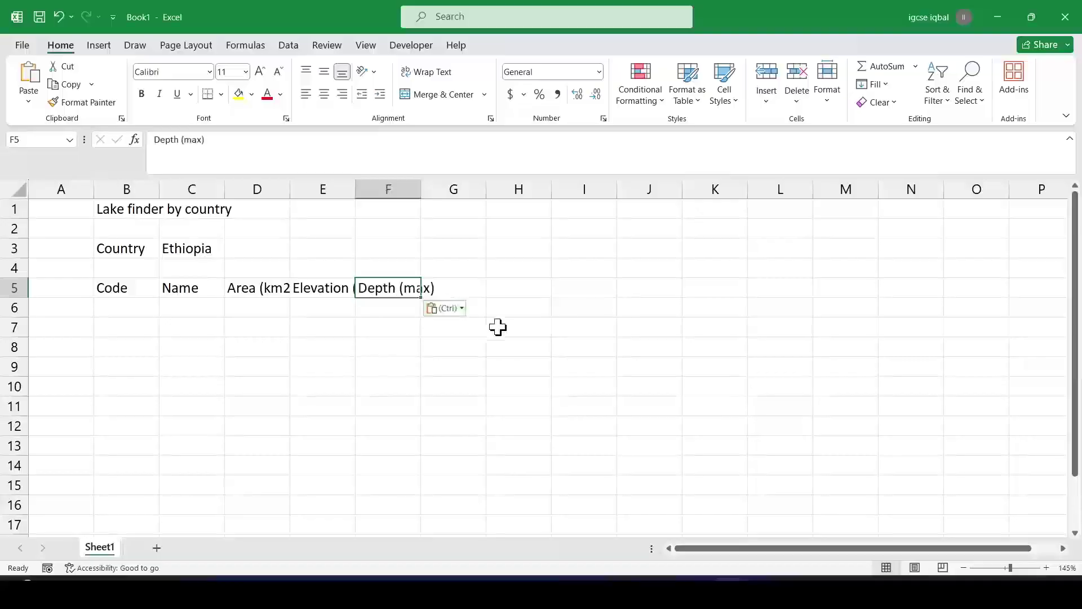
Copy the heading "Water" from the exam paper into cell G5 and compare the headings with the paper
{"action": "key", "text": "alt+Tab"}
{"action": "left_click_drag", "start_coordinate": [721, 324], "coordinate": [755, 316]}
{"action": "key", "text": "ctrl+c"}
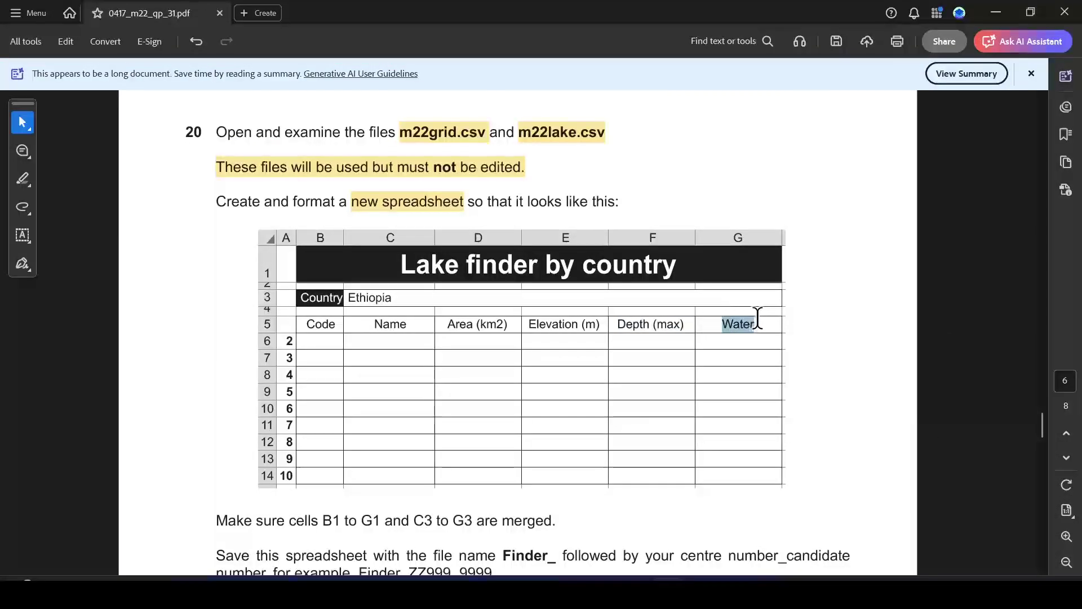
{"action": "key", "text": "alt+Tab"}
{"action": "left_click", "coordinate": [473, 288]}
{"action": "key", "text": "ctrl+v"}
{"action": "left_click", "coordinate": [536, 295]}
{"action": "key", "text": "alt+Tab"}
{"action": "key", "text": "alt+Tab"}
{"action": "left_click", "coordinate": [454, 345]}
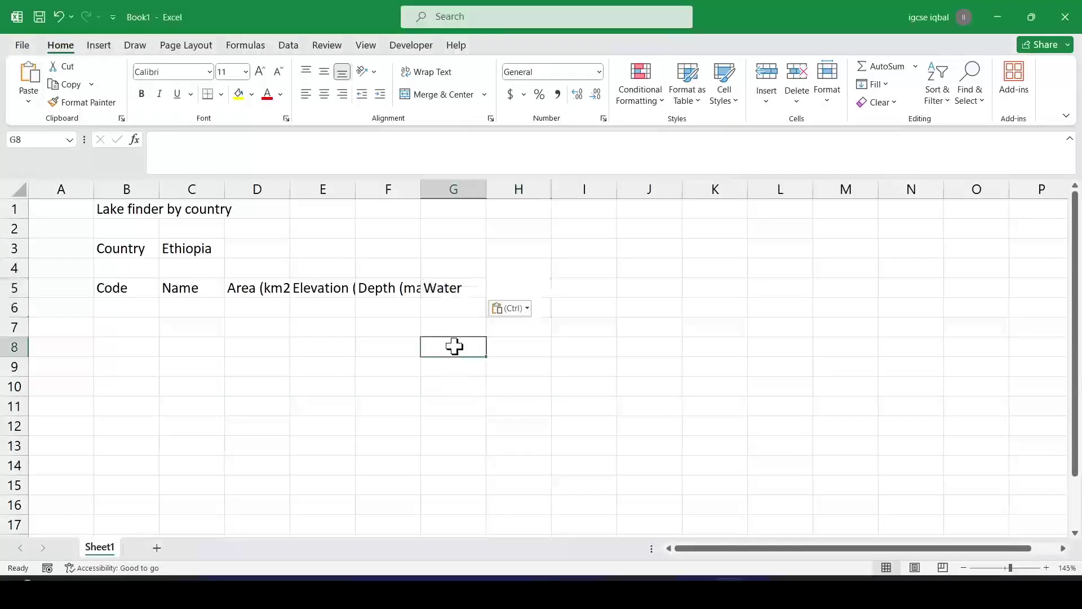
Autofit the widths of all columns in the sheet
{"action": "left_click", "coordinate": [454, 288]}
{"action": "left_click", "coordinate": [24, 187]}
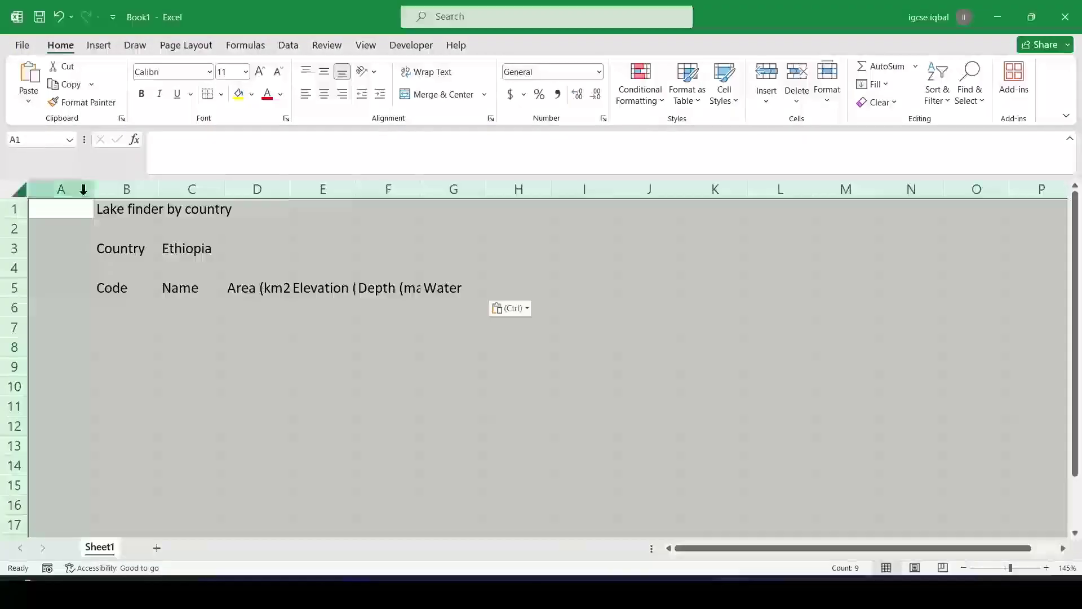
{"action": "double_click", "coordinate": [93, 189]}
{"action": "left_click", "coordinate": [373, 357]}
Highlight the merge ranges "B1 to G1" and "C3 to G3" in the exam paper's question 20 instructions
{"action": "key", "text": "alt+Tab"}
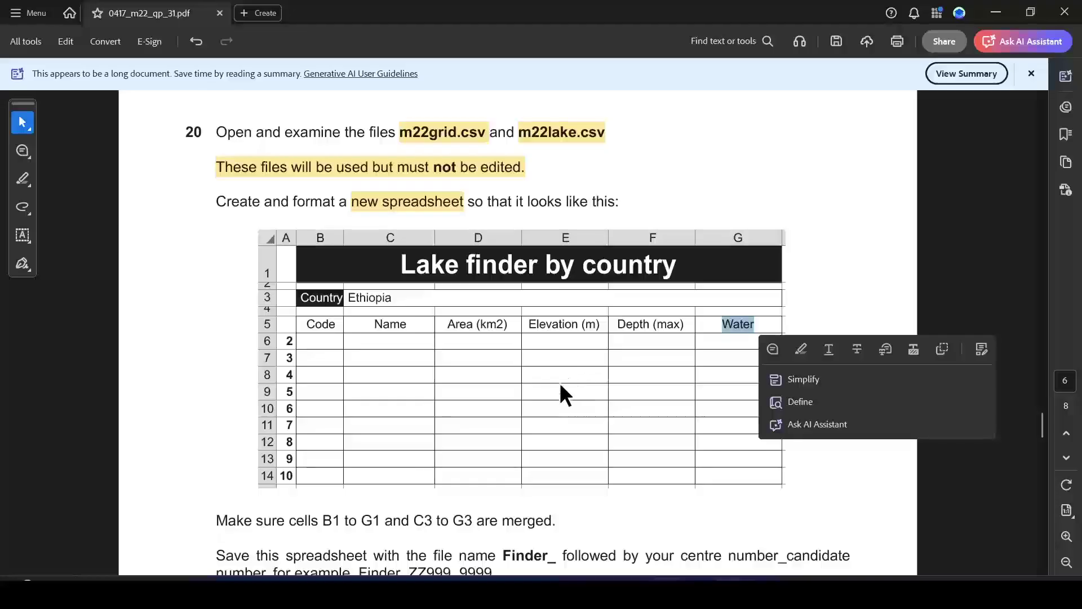
{"action": "scroll", "coordinate": [428, 462], "scroll_direction": "down", "scroll_amount": 1}
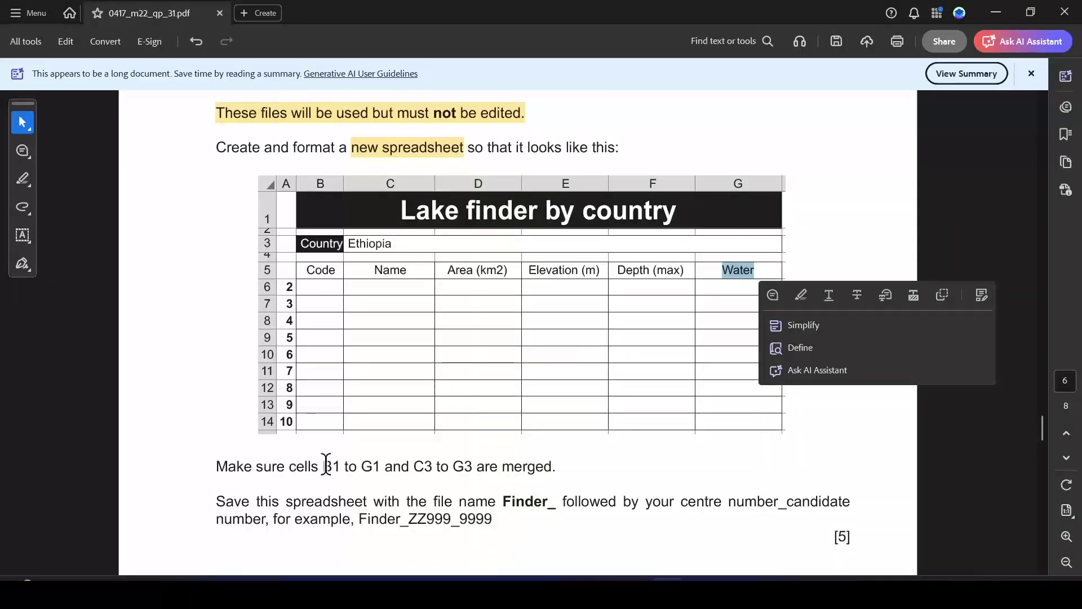
{"action": "left_click_drag", "start_coordinate": [323, 467], "coordinate": [379, 467]}
{"action": "left_click", "coordinate": [421, 362]}
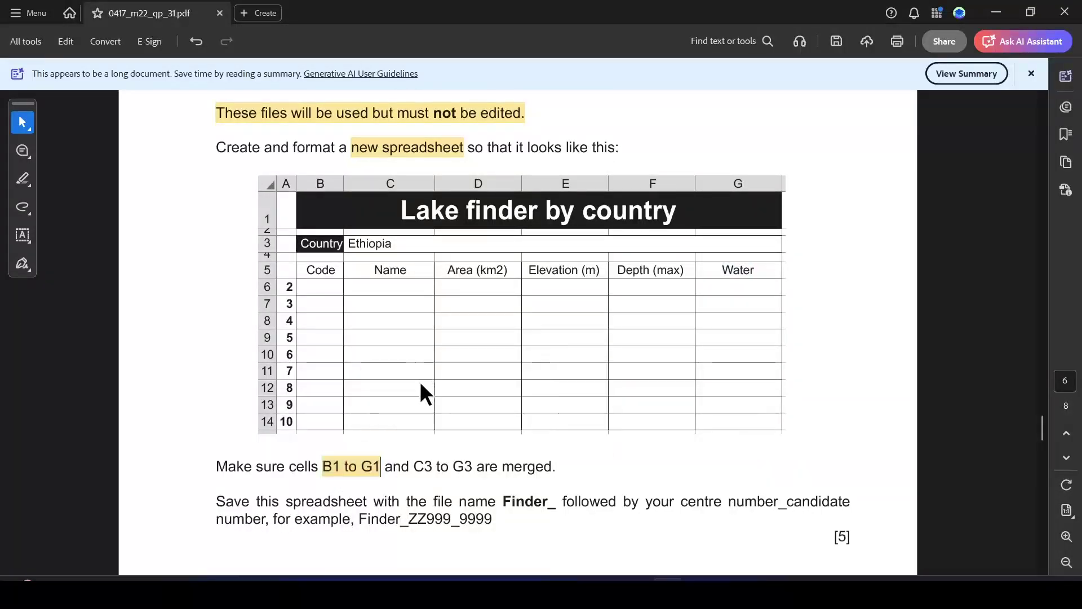
{"action": "left_click_drag", "start_coordinate": [415, 466], "coordinate": [472, 467]}
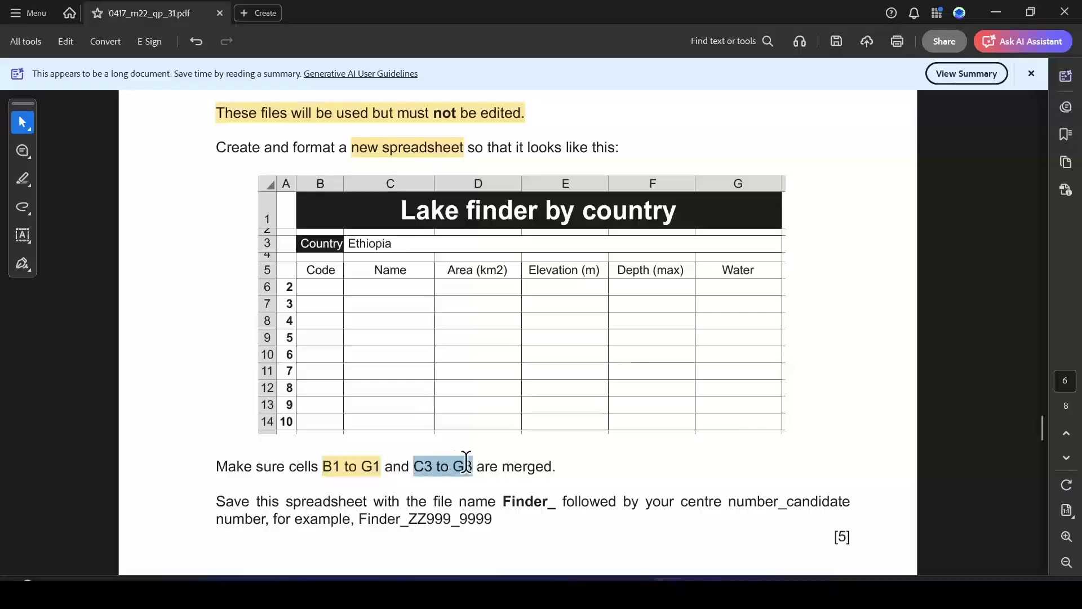
{"action": "left_click", "coordinate": [510, 362]}
Return to the Excel workbook and merge and center the title "Lake finder by country" across cells B1 to G1
{"action": "key", "text": "alt+Tab"}
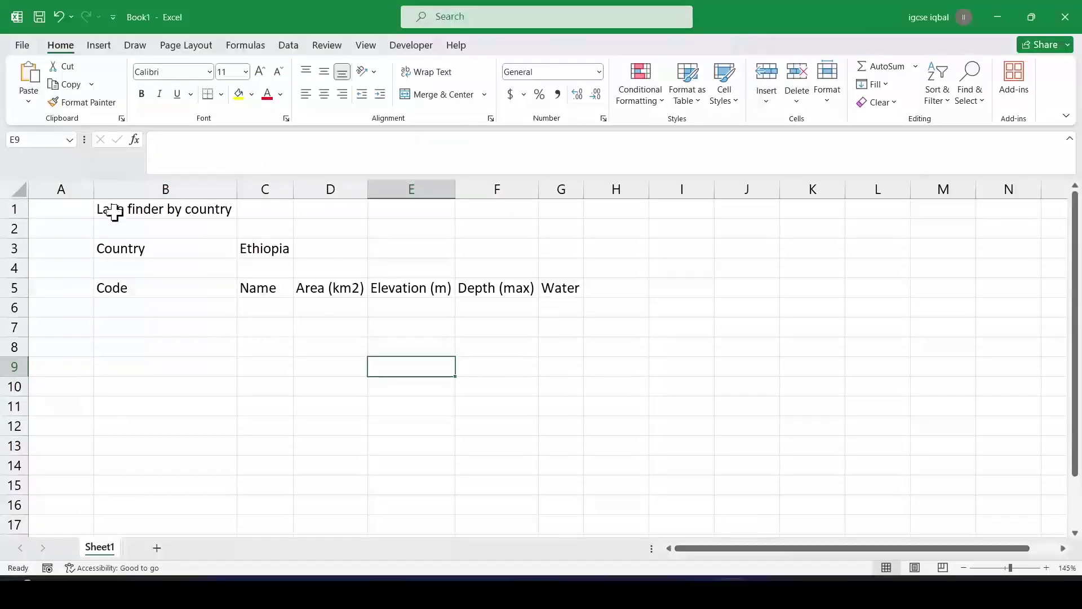
{"action": "key", "text": "alt+Tab"}
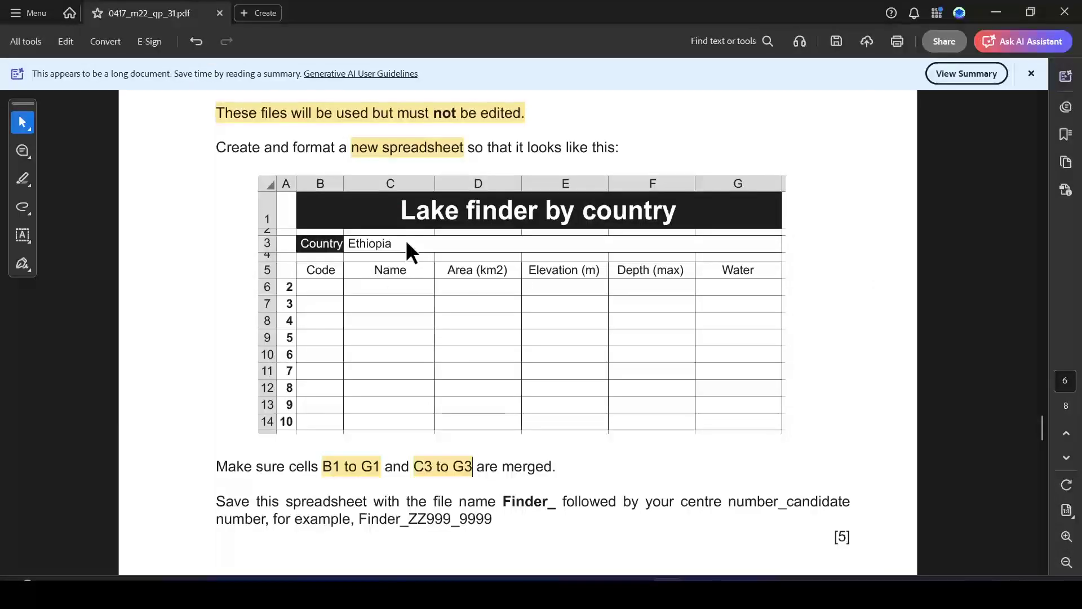
{"action": "key", "text": "alt+Tab"}
{"action": "left_click_drag", "start_coordinate": [176, 210], "coordinate": [558, 206]}
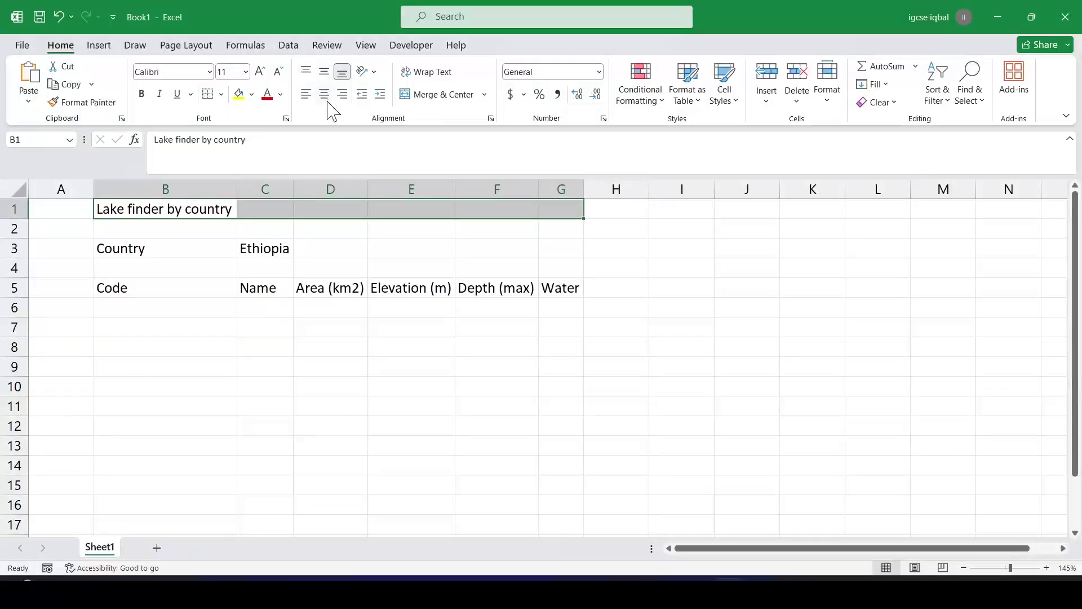
{"action": "left_click", "coordinate": [440, 94]}
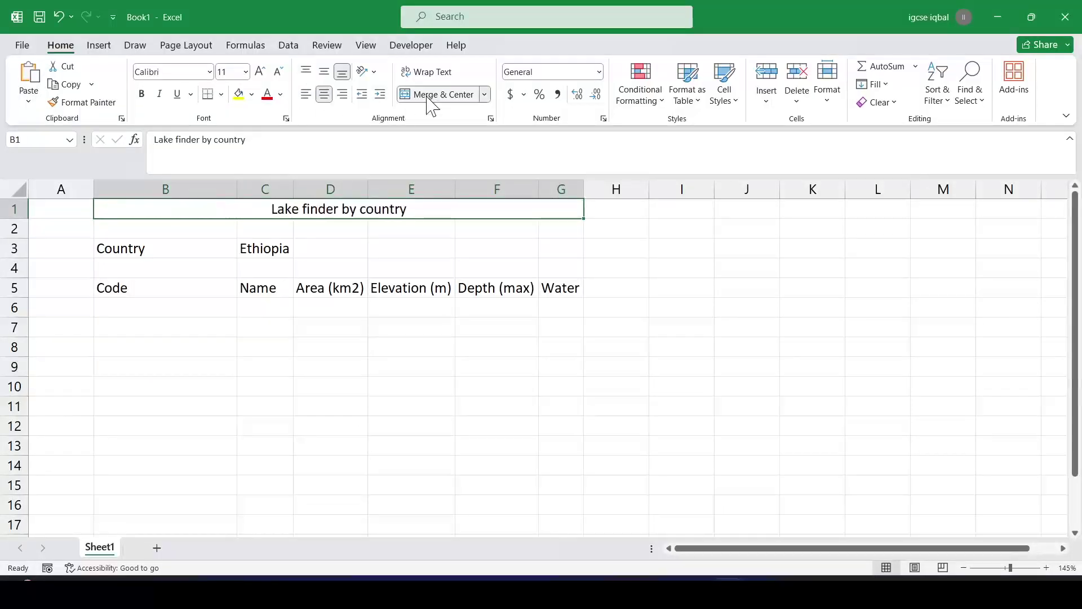
Enlarge the title in the merged cell B1 to font size 24
{"action": "left_click", "coordinate": [260, 72]}
{"action": "left_click", "coordinate": [260, 72]}
{"action": "left_click", "coordinate": [260, 72]}
{"action": "left_click", "coordinate": [260, 72]}
{"action": "left_click", "coordinate": [260, 71]}
{"action": "left_click", "coordinate": [260, 72]}
{"action": "left_click", "coordinate": [260, 71]}
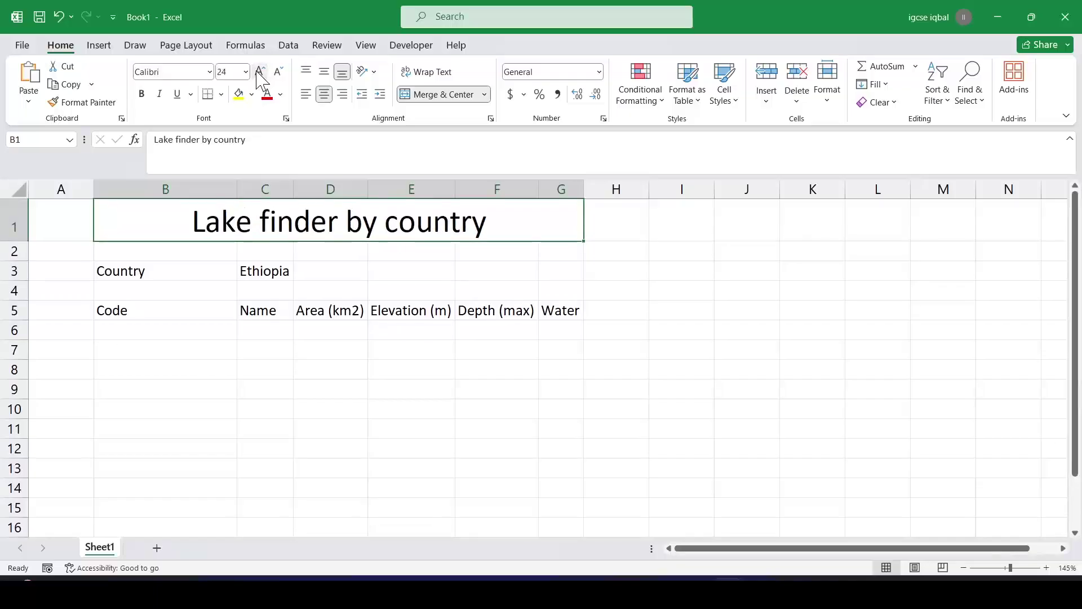
Give the title cell a black fill and white text
{"action": "left_click", "coordinate": [253, 94]}
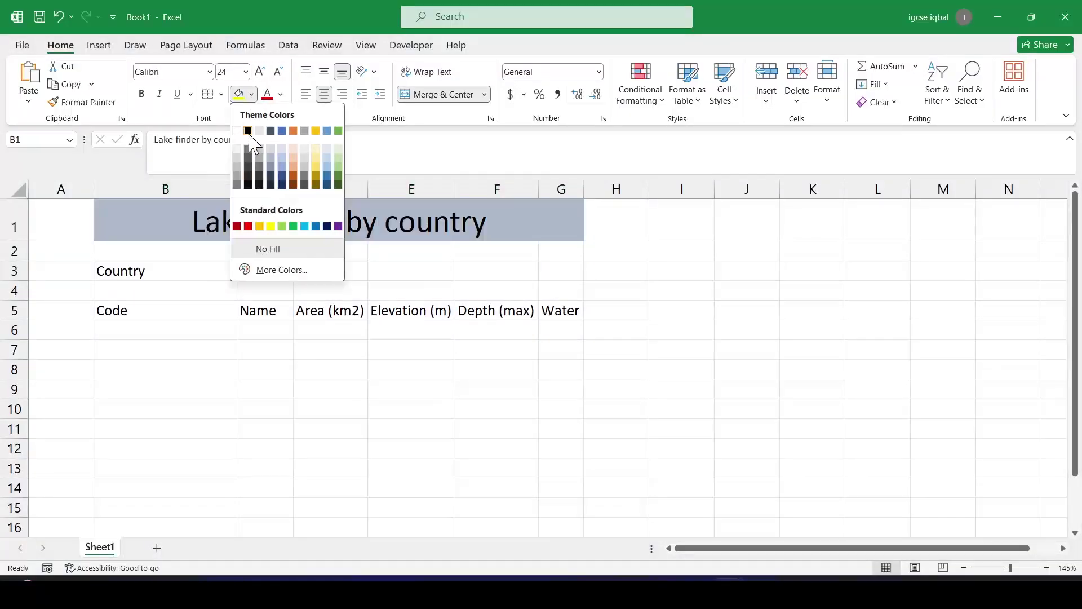
{"action": "left_click", "coordinate": [248, 132]}
{"action": "left_click", "coordinate": [281, 94]}
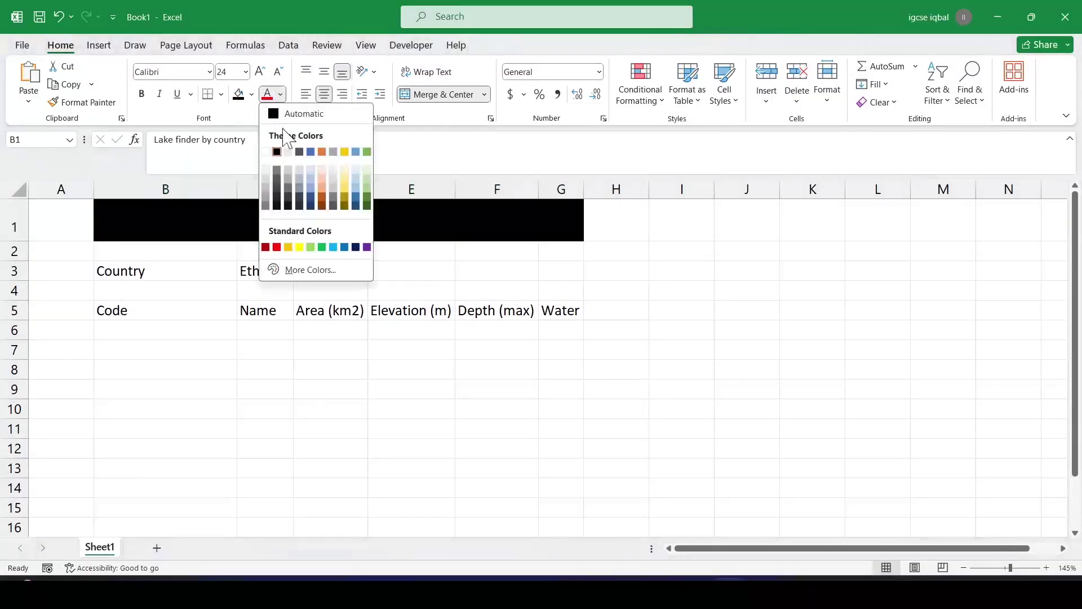
{"action": "left_click", "coordinate": [265, 152]}
{"action": "left_click", "coordinate": [330, 349]}
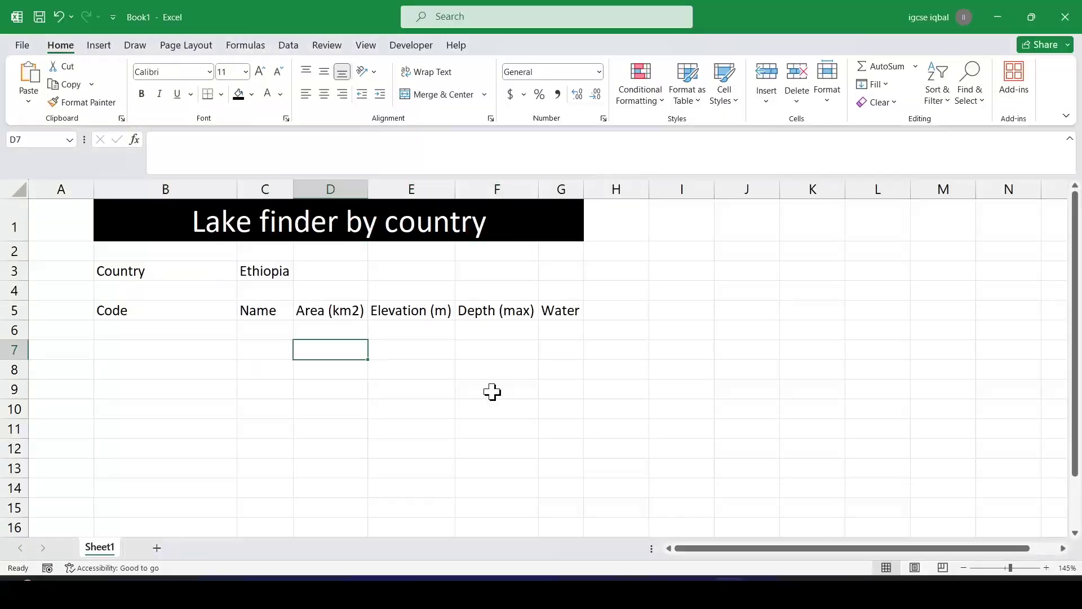
Format the "Country" cell B3 with a black fill and white text, checking it against the exam paper's layout
{"action": "key", "text": "alt+Tab"}
{"action": "key", "text": "alt+Tab"}
{"action": "left_click", "coordinate": [154, 268]}
{"action": "left_click", "coordinate": [237, 94]}
{"action": "left_click", "coordinate": [268, 94]}
{"action": "key", "text": "alt+Tab"}
{"action": "key", "text": "alt+Tab"}
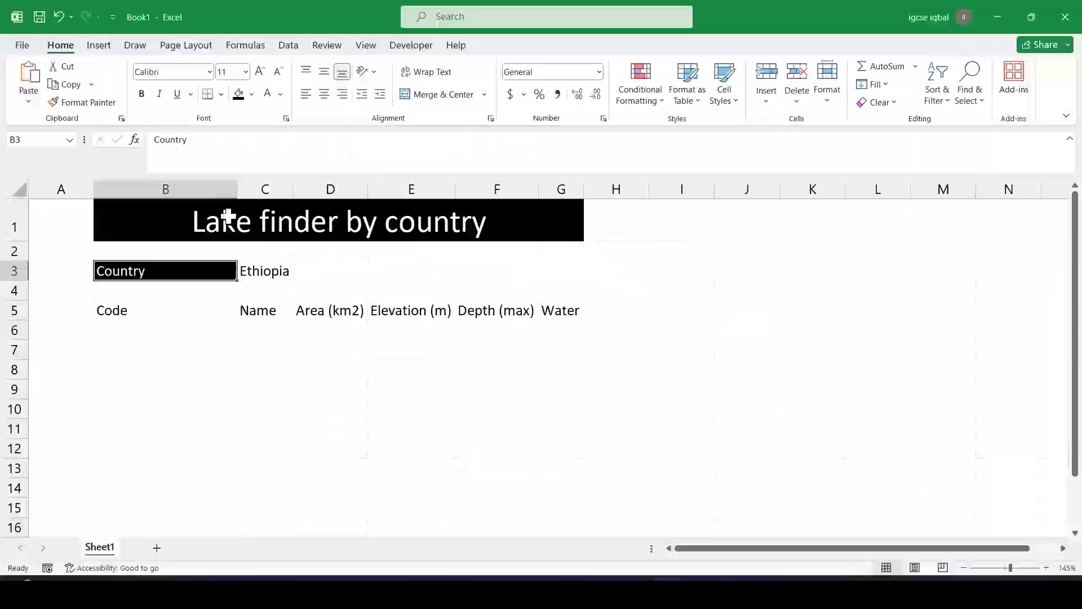
Merge cells C3 to G3 and left-align "Ethiopia" in the merged cell, as in the exam paper's layout
{"action": "key", "text": "alt+Tab"}
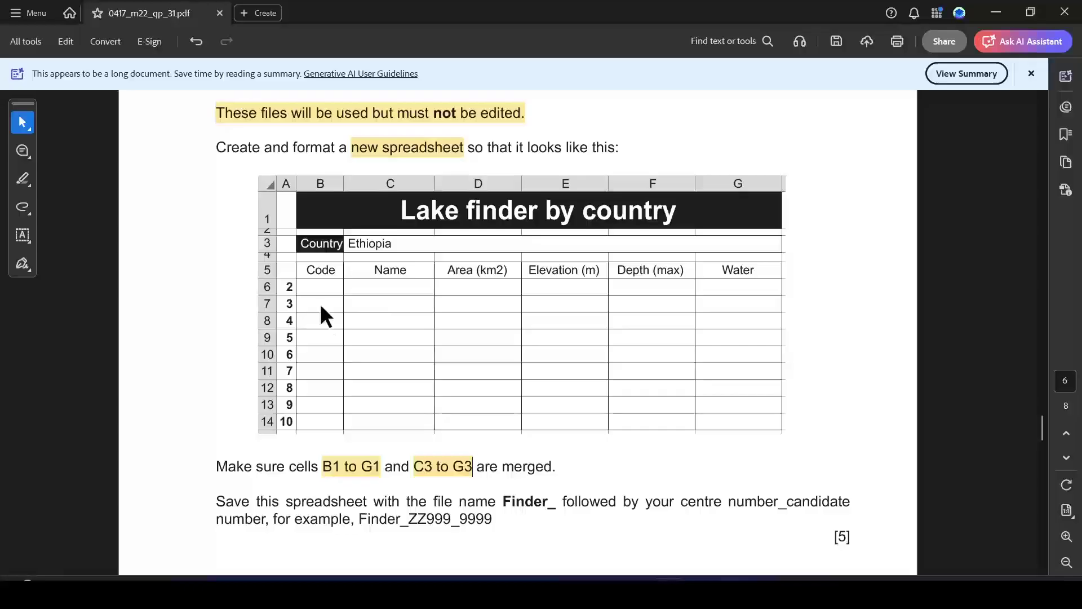
{"action": "key", "text": "alt+Tab"}
{"action": "left_click_drag", "start_coordinate": [188, 269], "coordinate": [455, 272]}
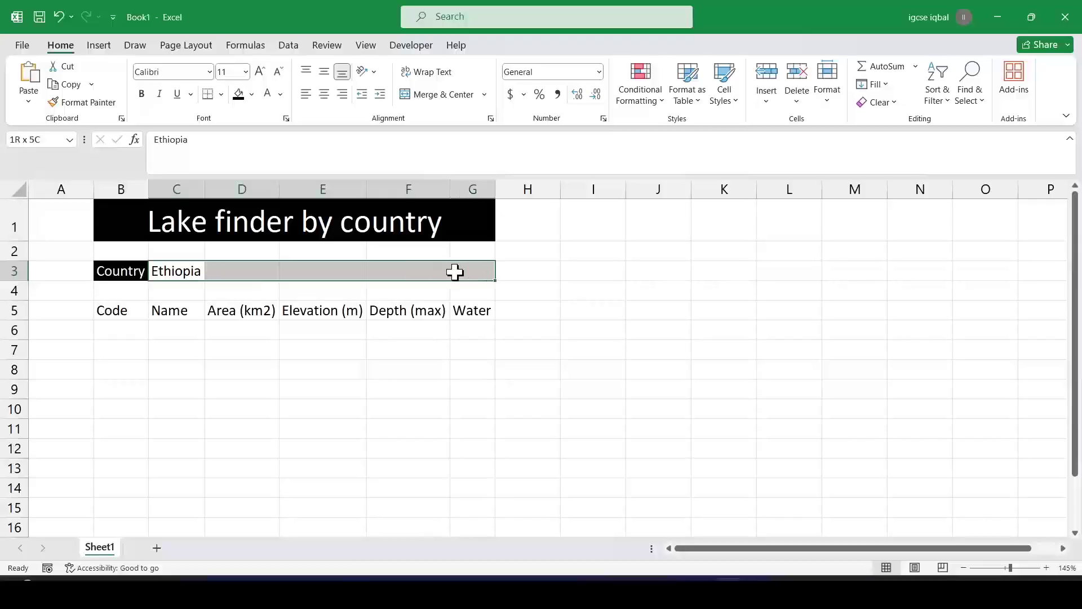
{"action": "left_click", "coordinate": [431, 96]}
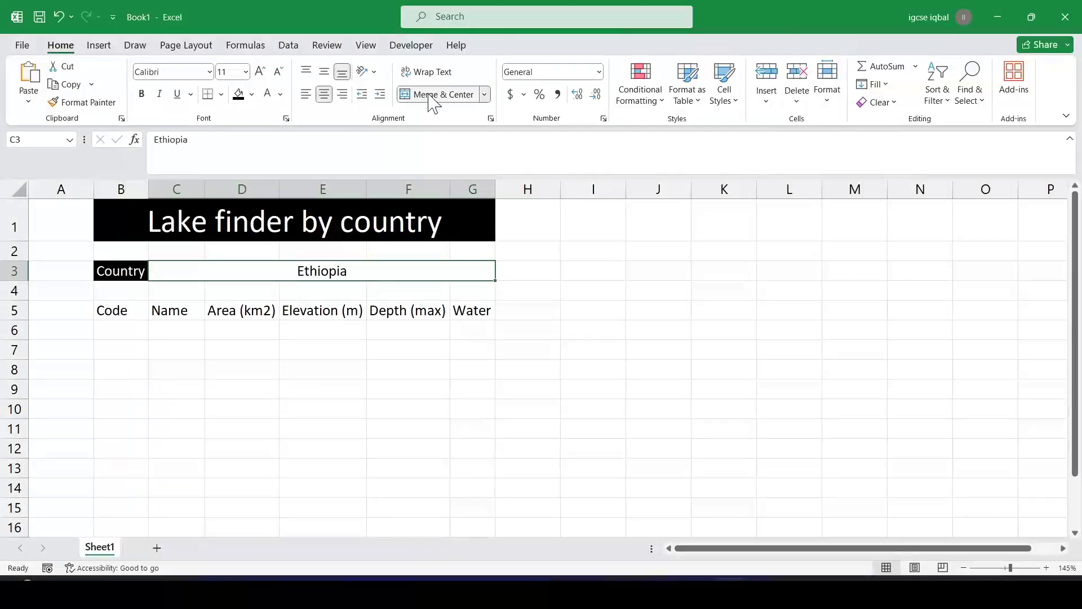
{"action": "left_click", "coordinate": [321, 96]}
Enter 2 in A6 and 3 in A7, and fill the number series down to 10 in A14
{"action": "key", "text": "alt+Tab"}
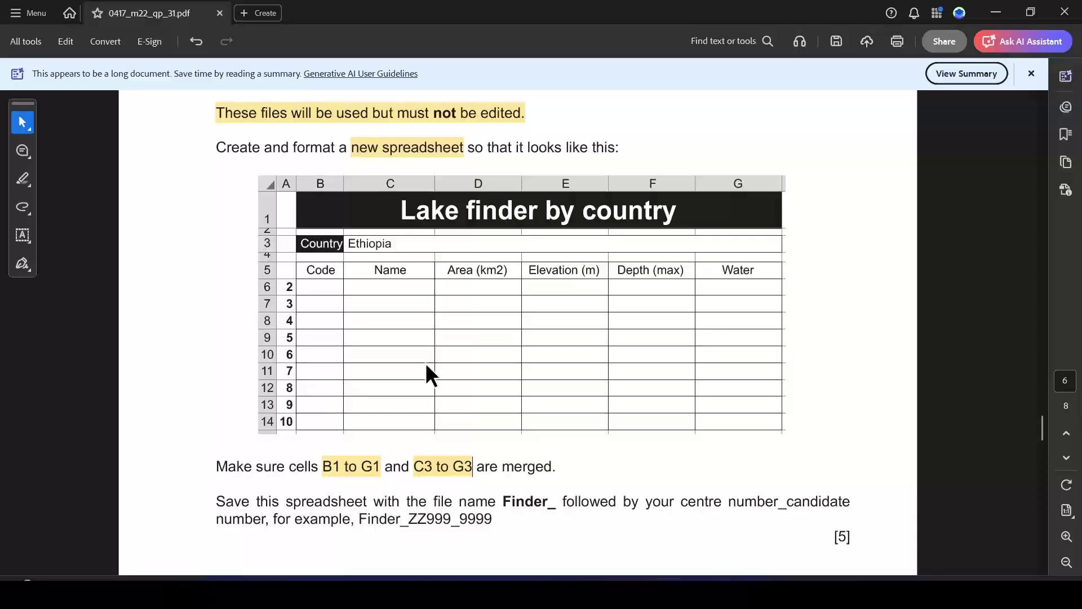
{"action": "key", "text": "alt+Tab"}
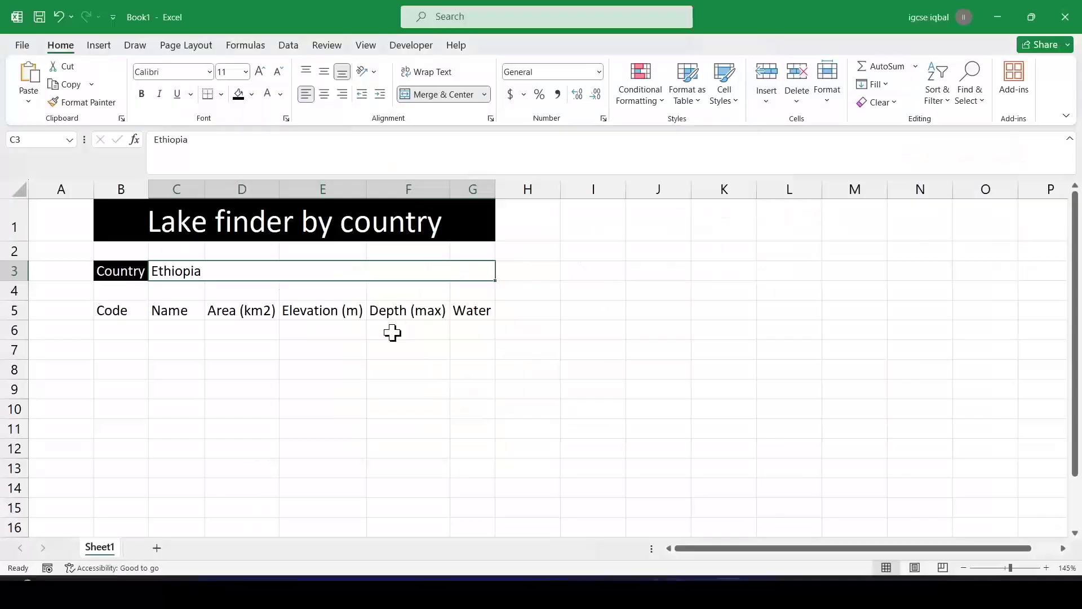
{"action": "left_click", "coordinate": [73, 327]}
{"action": "type", "text": "2"}
{"action": "key", "text": "Return"}
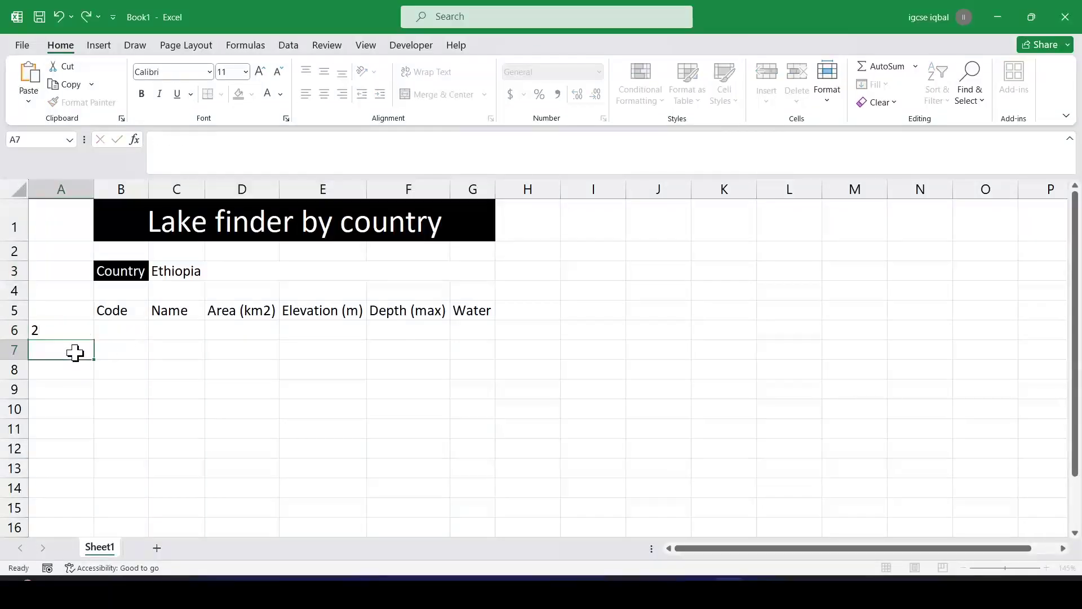
{"action": "type", "text": "3"}
{"action": "key", "text": "Return"}
{"action": "left_click_drag", "start_coordinate": [85, 337], "coordinate": [99, 494]}
Read the save instruction below the layout in the exam paper and select the file name prefix "Finder_"
{"action": "key", "text": "alt+Tab"}
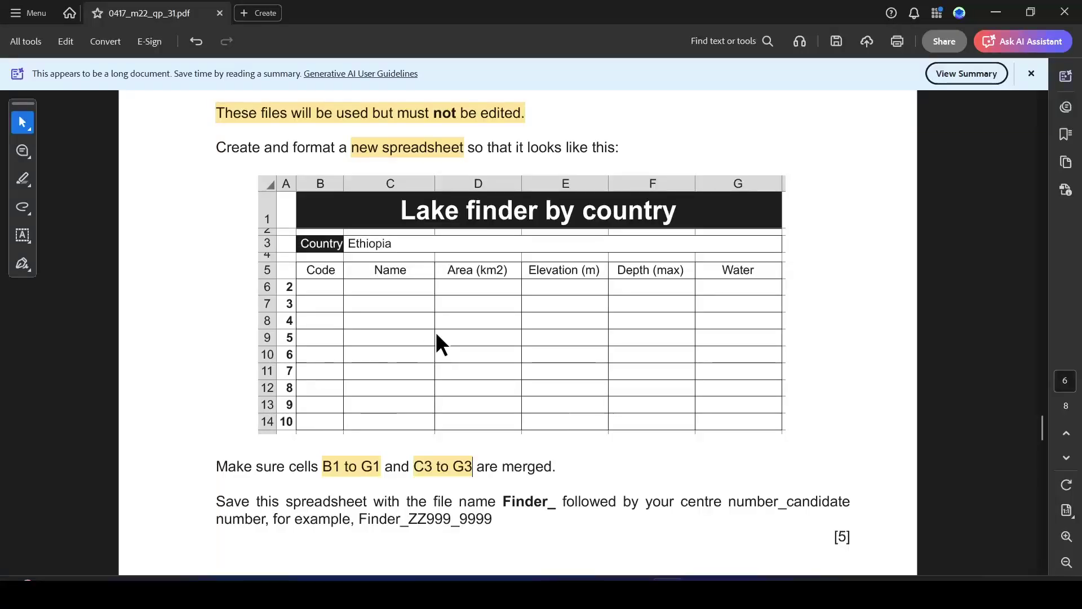
{"action": "scroll", "coordinate": [450, 443], "scroll_direction": "down", "scroll_amount": 3}
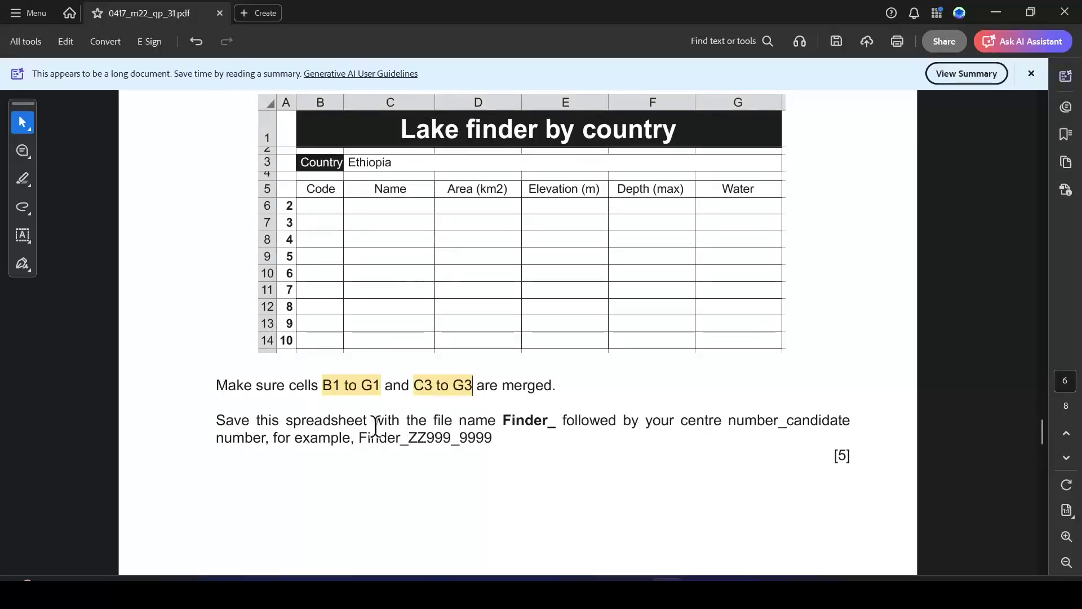
{"action": "left_click_drag", "start_coordinate": [497, 424], "coordinate": [558, 427]}
{"action": "left_click", "coordinate": [554, 426]}
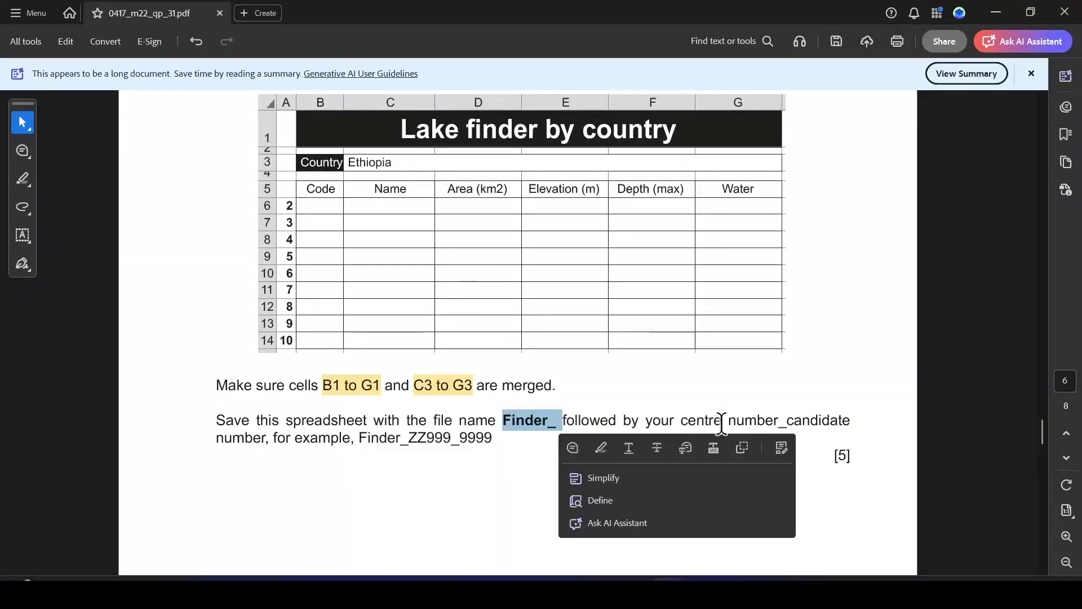
Start saving the Excel workbook under a new name and browse to the Desktop location
{"action": "key", "text": "alt+Tab"}
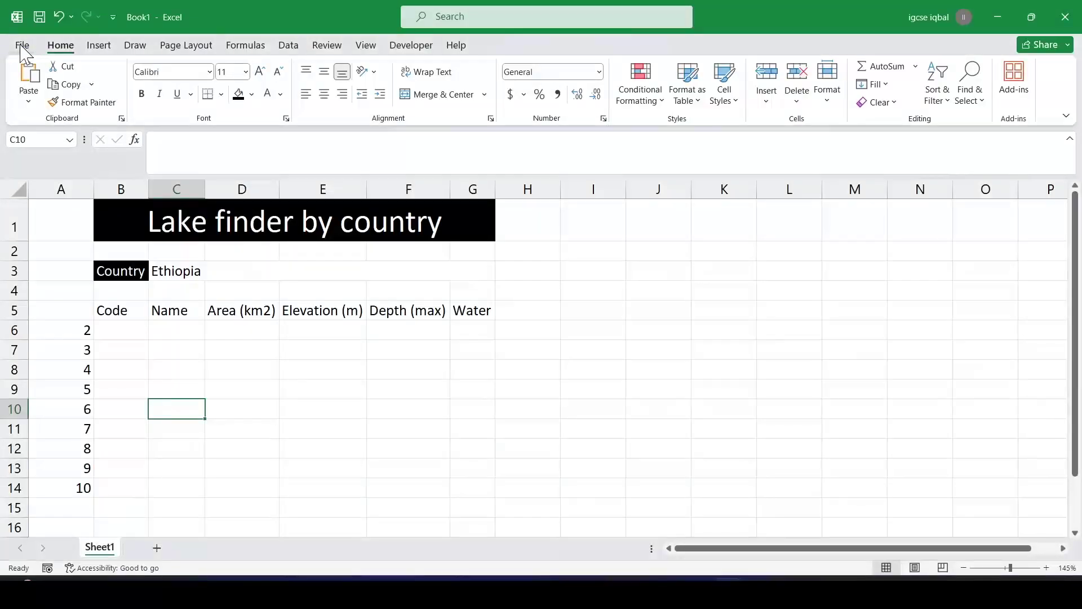
{"action": "left_click", "coordinate": [21, 44]}
{"action": "left_click", "coordinate": [48, 266]}
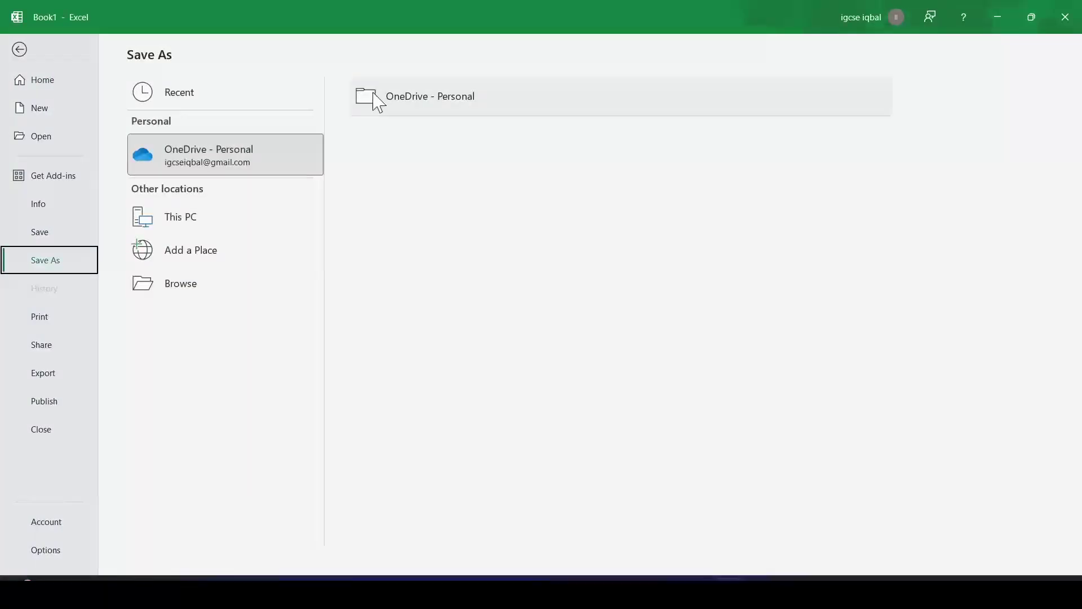
{"action": "left_click", "coordinate": [176, 286]}
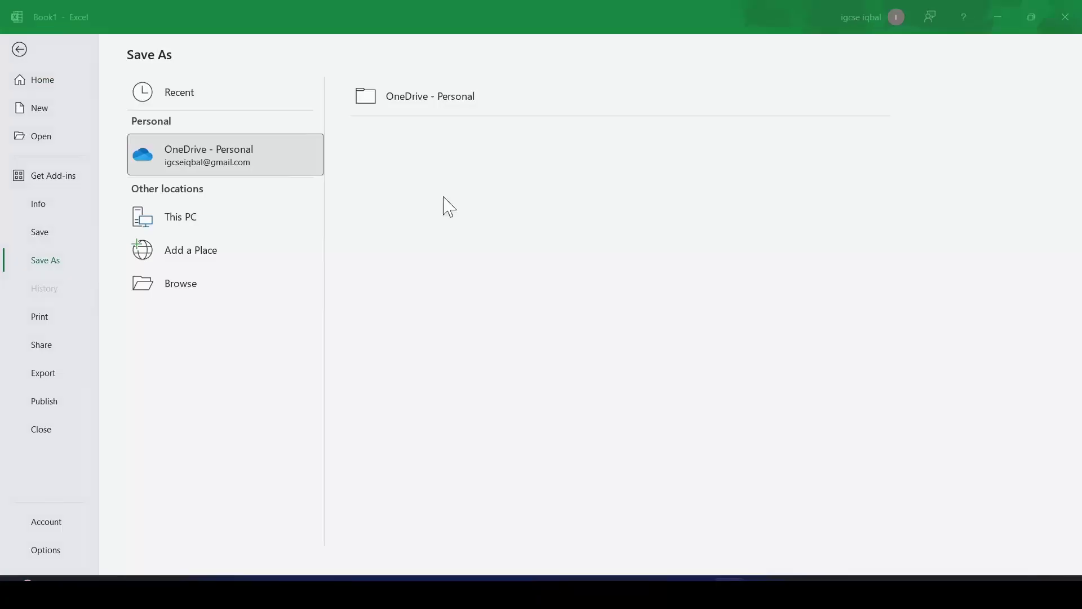
{"action": "left_click", "coordinate": [128, 46]}
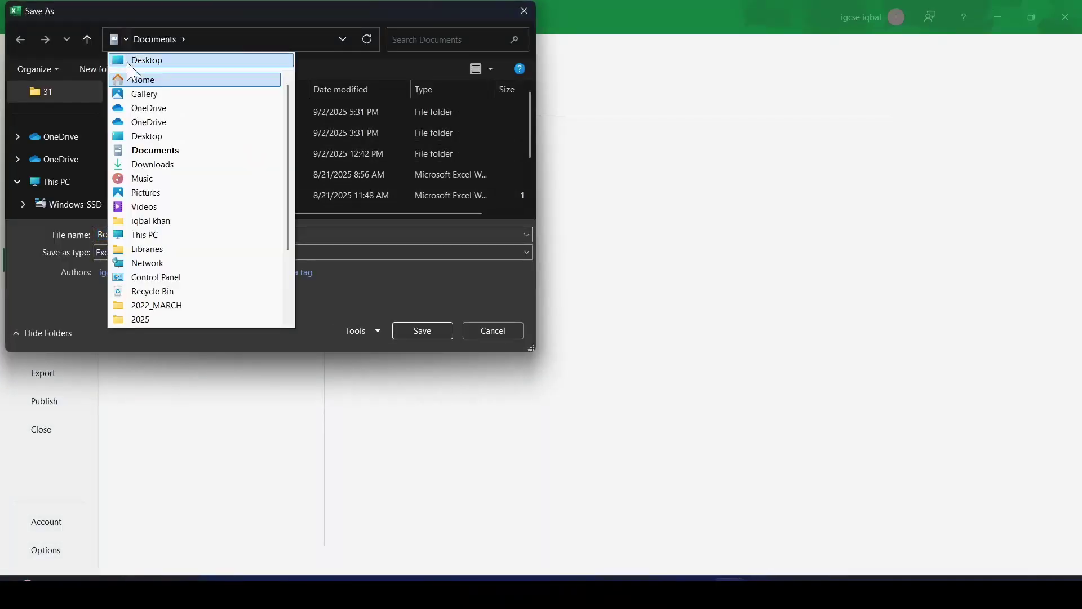
{"action": "left_click", "coordinate": [153, 58]}
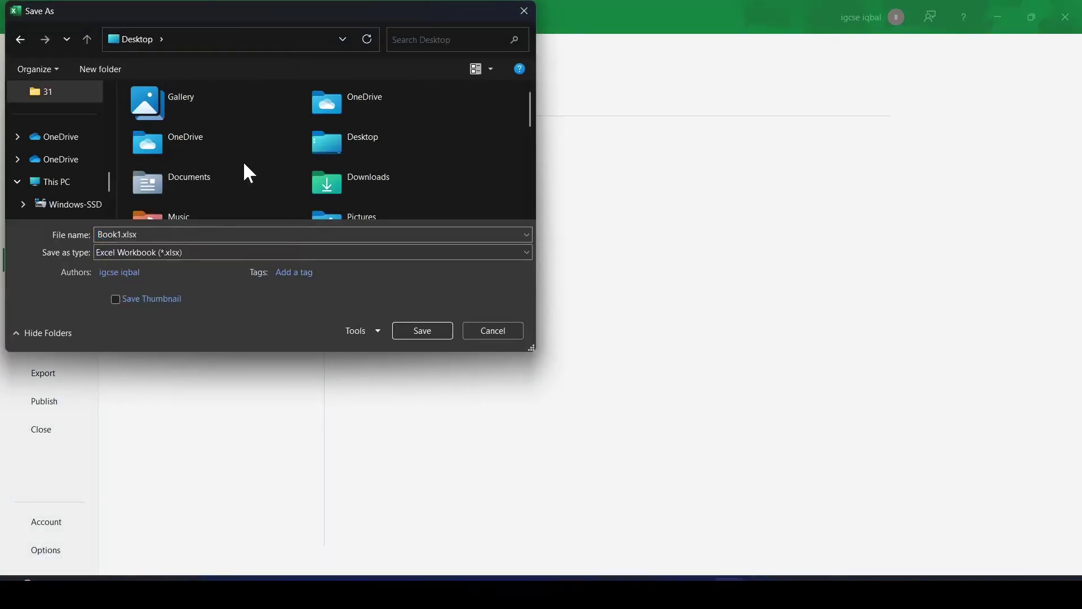
Browse to the 03_0417_31_Confidential Source Files folder inside 2022_MARCH, 31 and 0417_m22_sf_31 as the save location
{"action": "scroll", "coordinate": [242, 166], "scroll_direction": "down", "scroll_amount": 3}
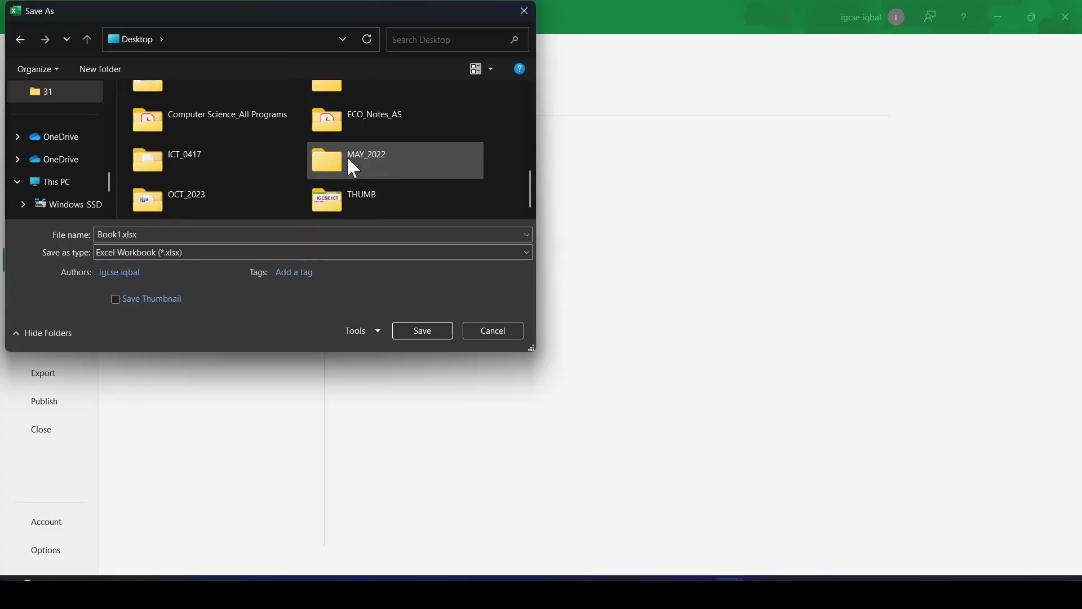
{"action": "scroll", "coordinate": [251, 158], "scroll_direction": "up", "scroll_amount": 1}
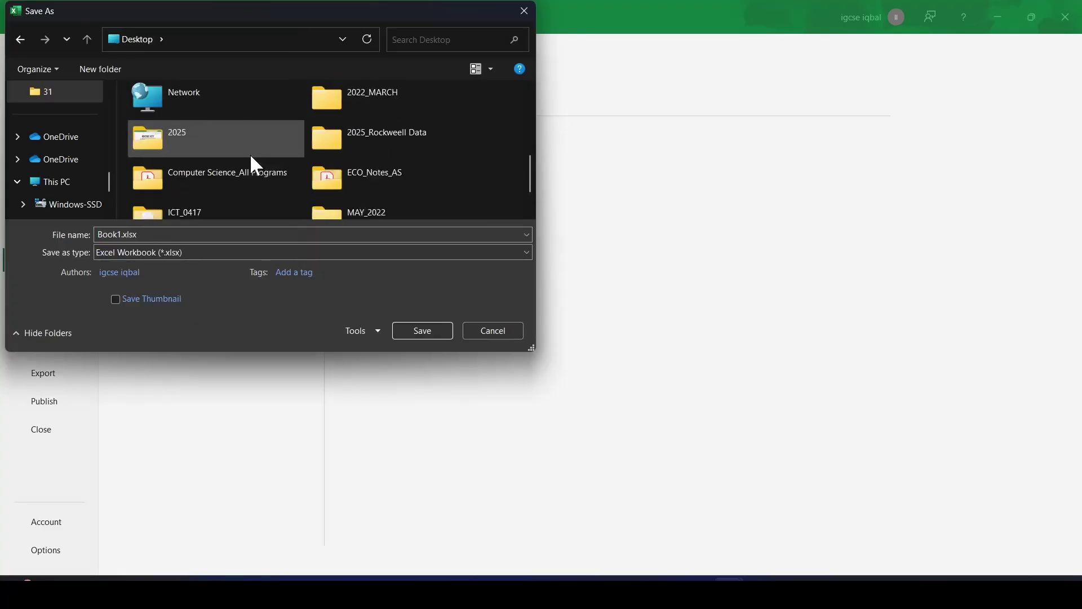
{"action": "double_click", "coordinate": [353, 105]}
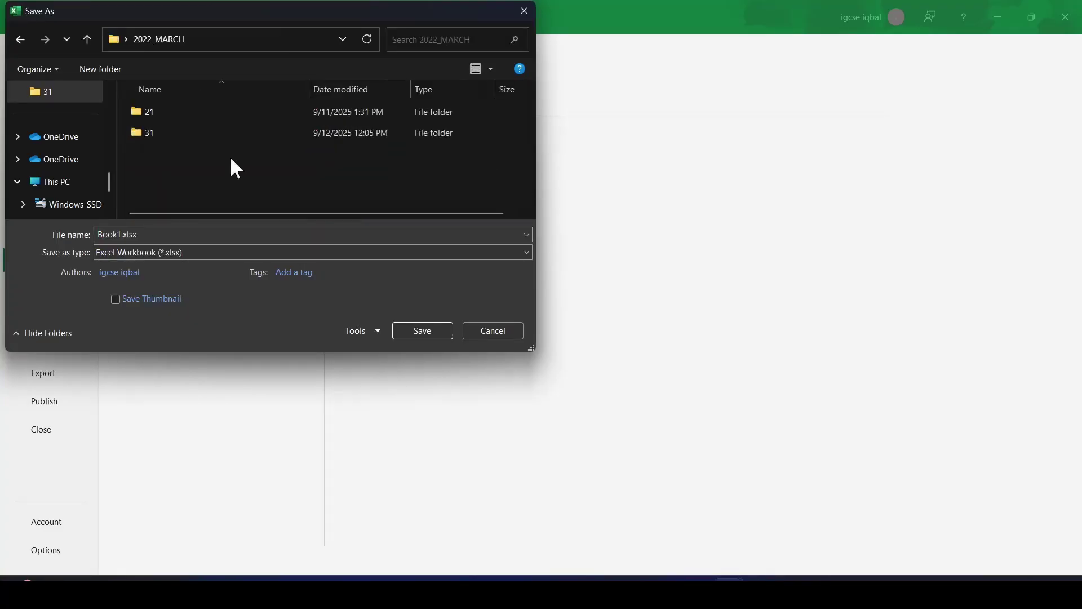
{"action": "double_click", "coordinate": [133, 134]}
{"action": "double_click", "coordinate": [146, 107]}
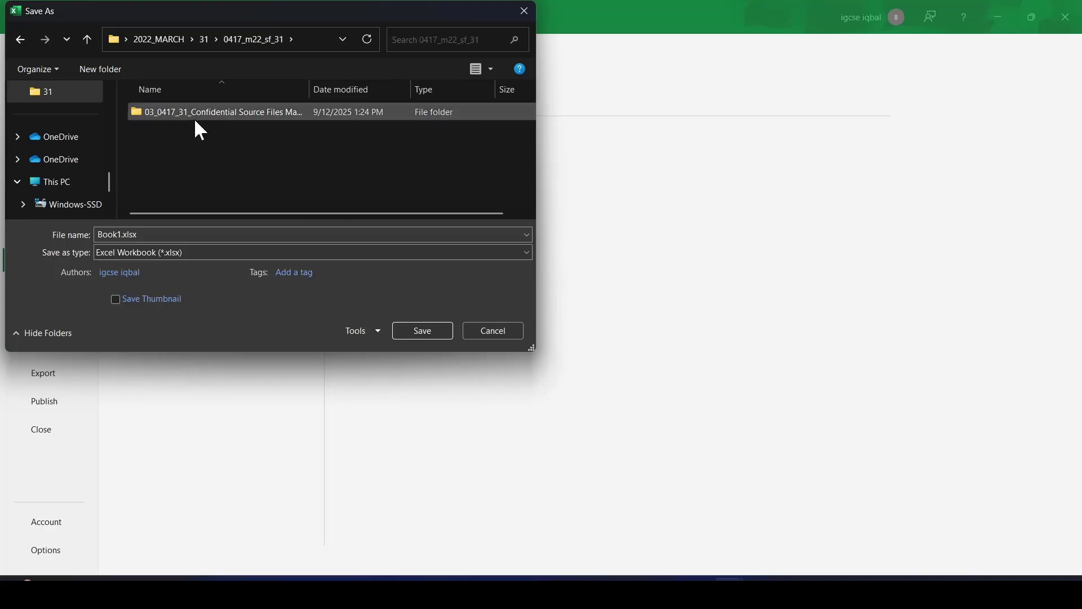
{"action": "double_click", "coordinate": [193, 115]}
Save the workbook in this folder as Book1.xlsx in the Excel Workbook (*.xlsx) format
{"action": "left_click", "coordinate": [198, 252]}
{"action": "left_click", "coordinate": [145, 267]}
{"action": "left_click", "coordinate": [424, 328]}
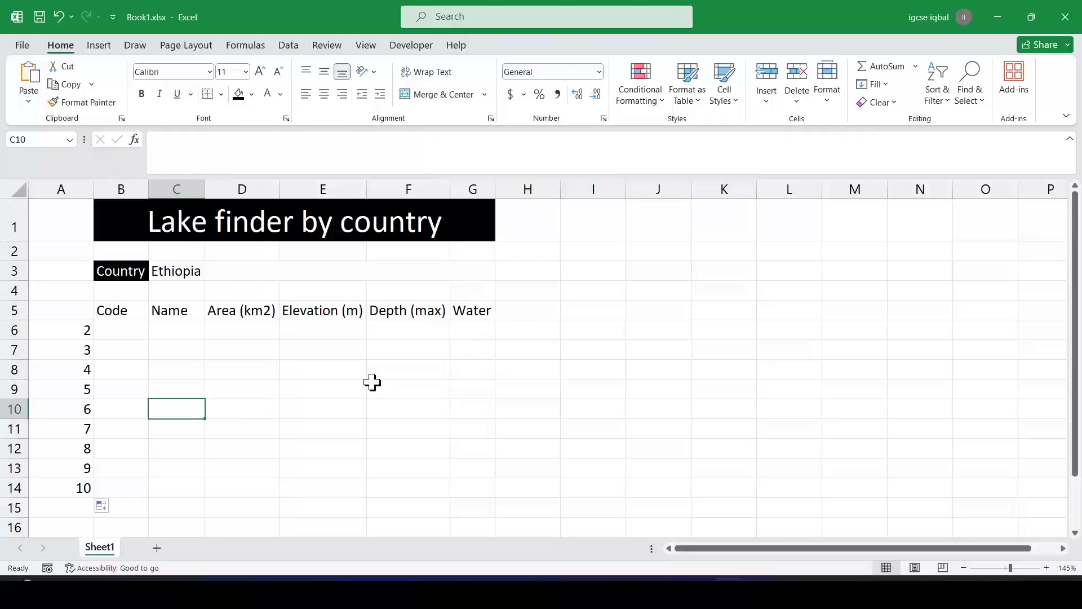
Save the workbook under the new name Finder_IN1231234 in the source files folder in Excel Workbook format
{"action": "left_click", "coordinate": [23, 48]}
{"action": "left_click", "coordinate": [42, 263]}
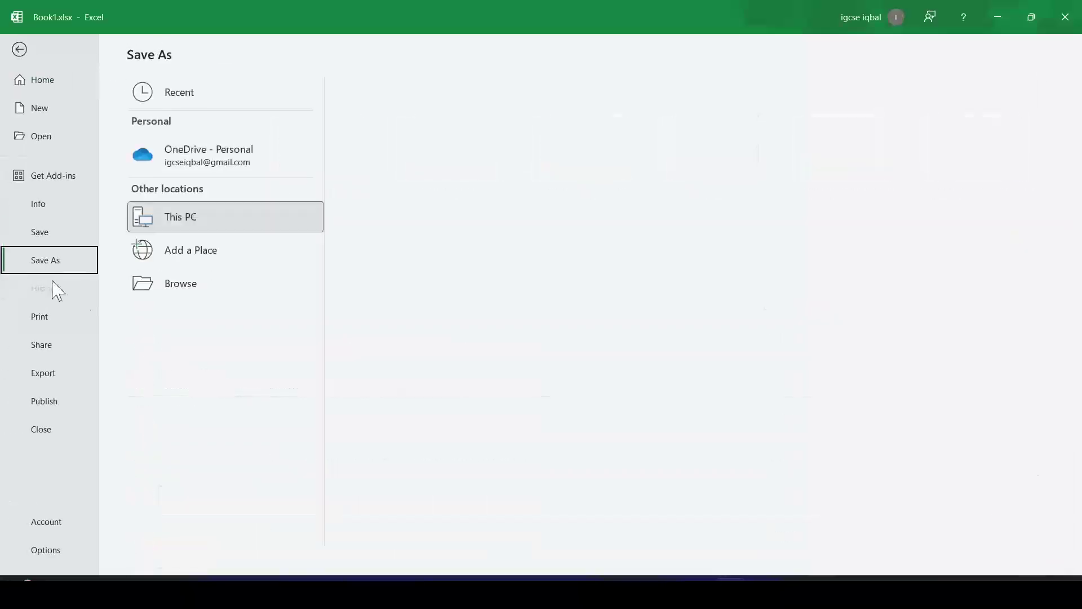
{"action": "left_click", "coordinate": [495, 151]}
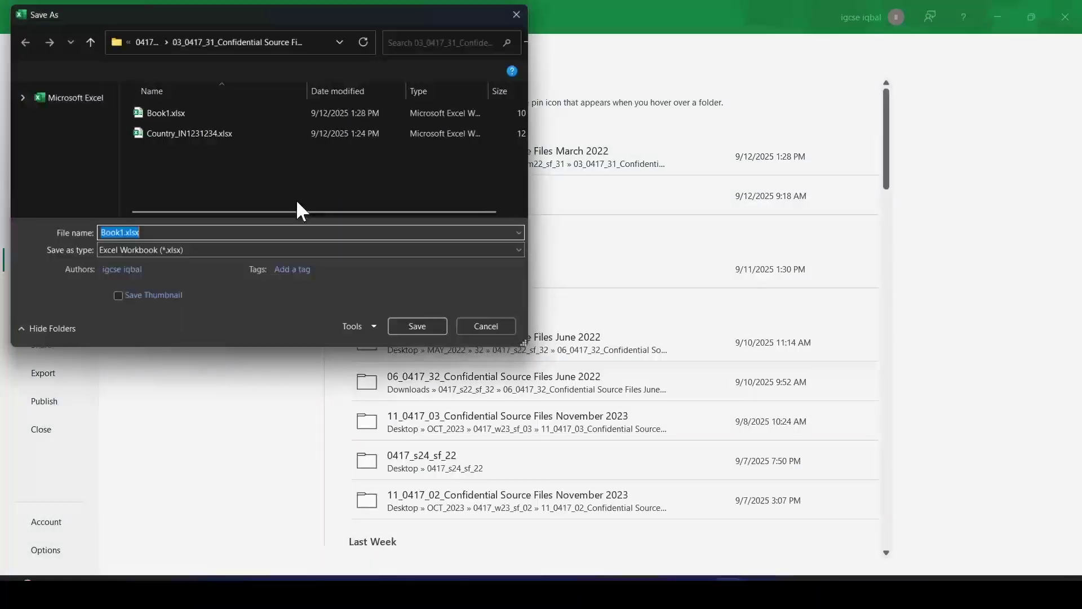
{"action": "type", "text": "Finder_IN1231234"}
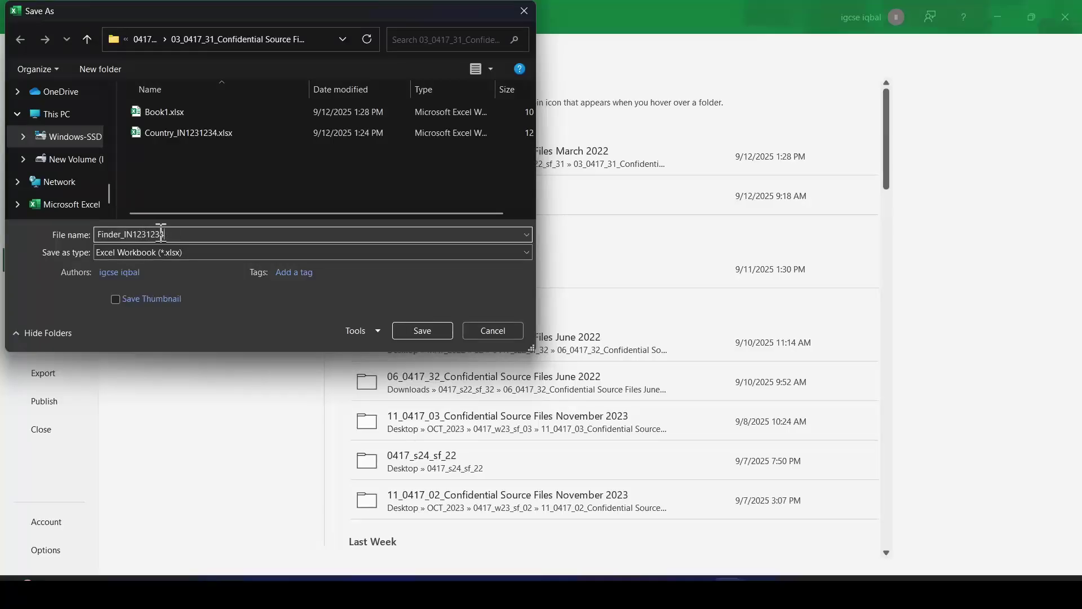
{"action": "left_click", "coordinate": [423, 330]}
Switch to the exam paper PDF and highlight "B6" and "look up" in question 21
{"action": "key", "text": "alt+Tab"}
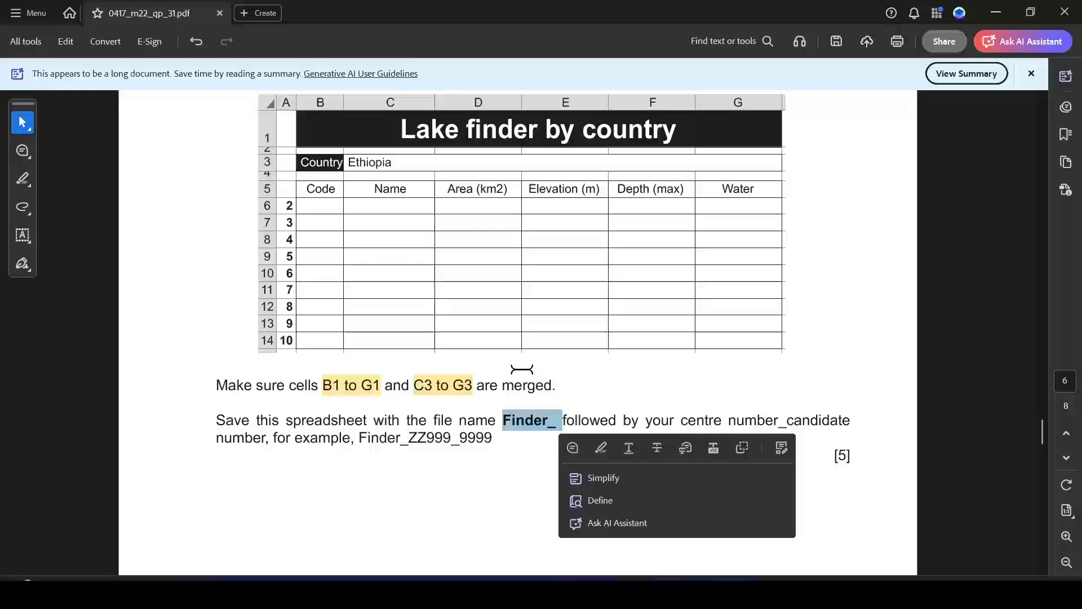
{"action": "scroll", "coordinate": [519, 326], "scroll_direction": "down", "scroll_amount": 10}
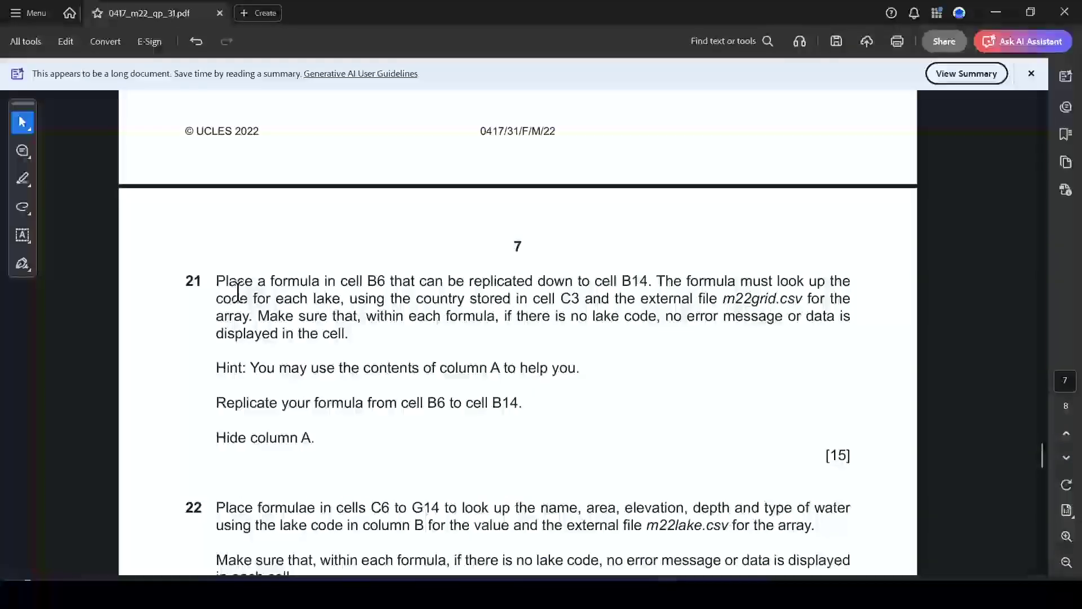
{"action": "double_click", "coordinate": [375, 281]}
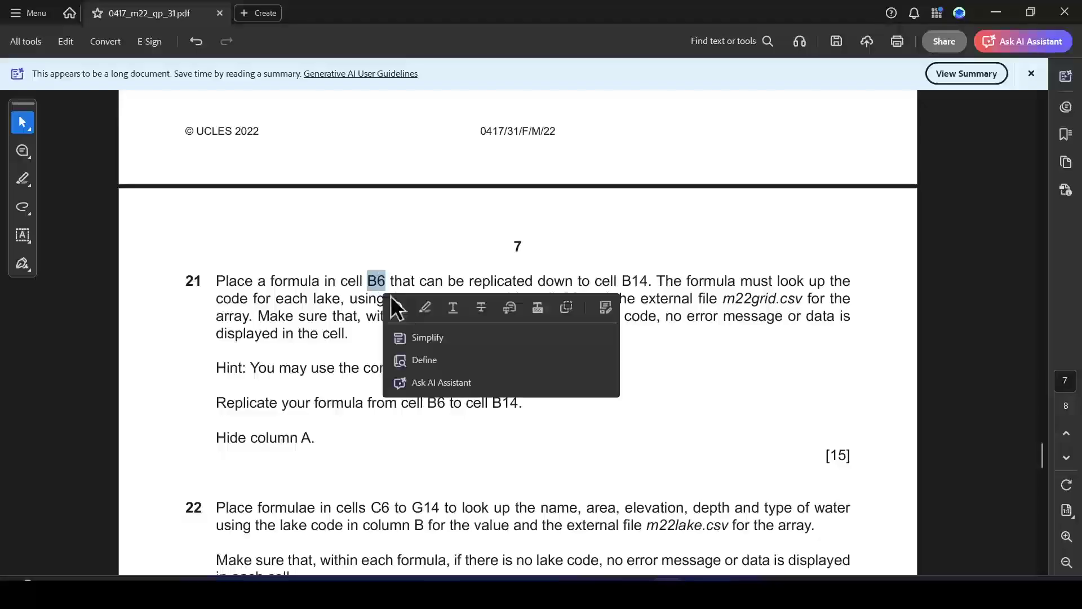
{"action": "left_click", "coordinate": [425, 308]}
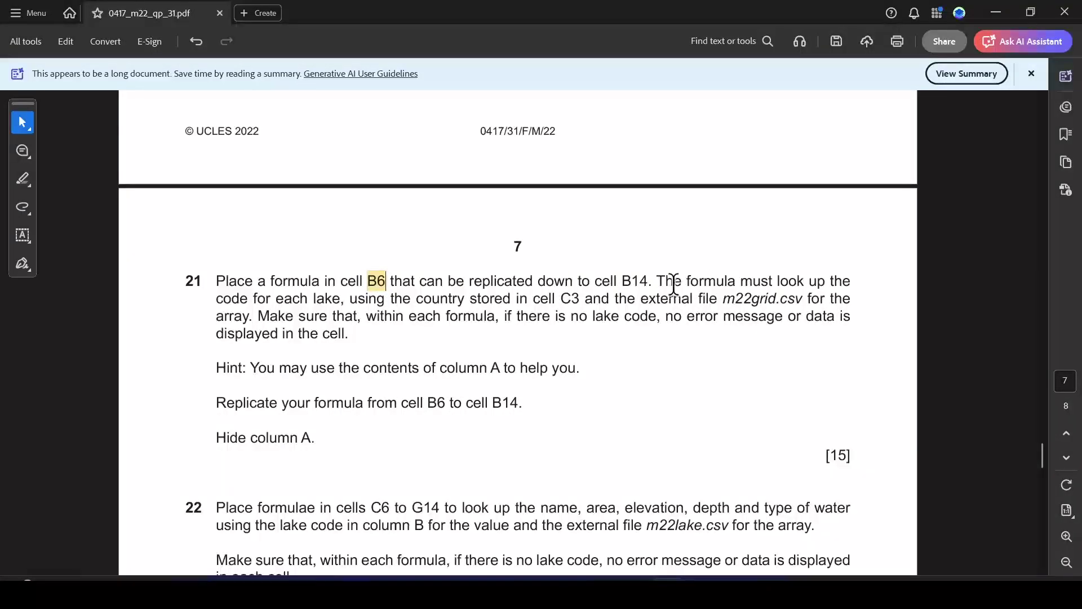
{"action": "left_click_drag", "start_coordinate": [776, 282], "coordinate": [822, 282]}
{"action": "left_click", "coordinate": [855, 308]}
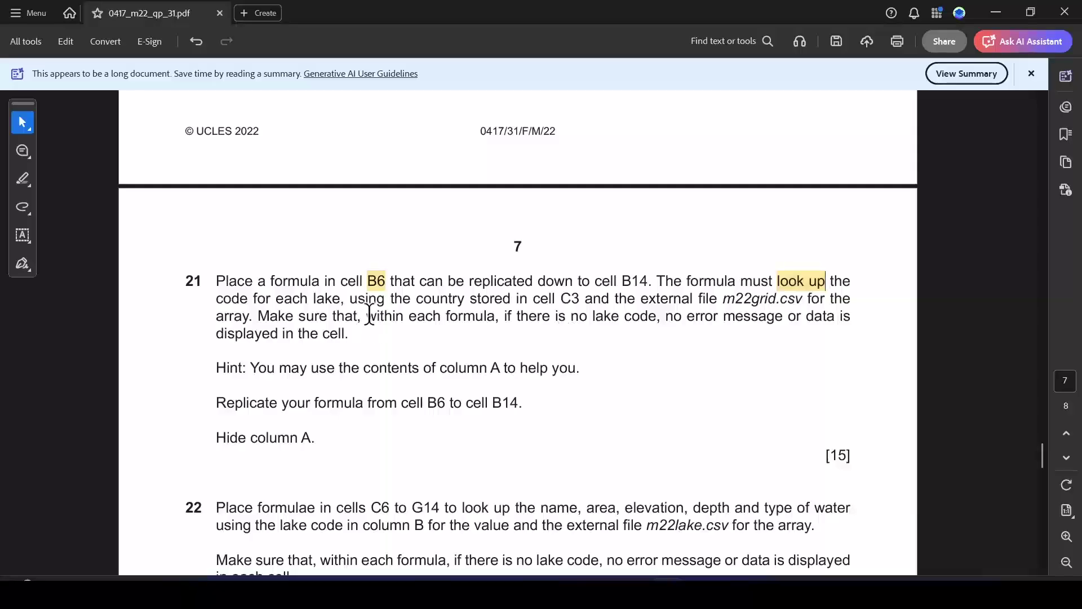
Highlight the cell reference "C3" and the file name "m22grid.csv" in question 21, checking the country cell in the Finder workbook
{"action": "left_click_drag", "start_coordinate": [558, 298], "coordinate": [582, 299]}
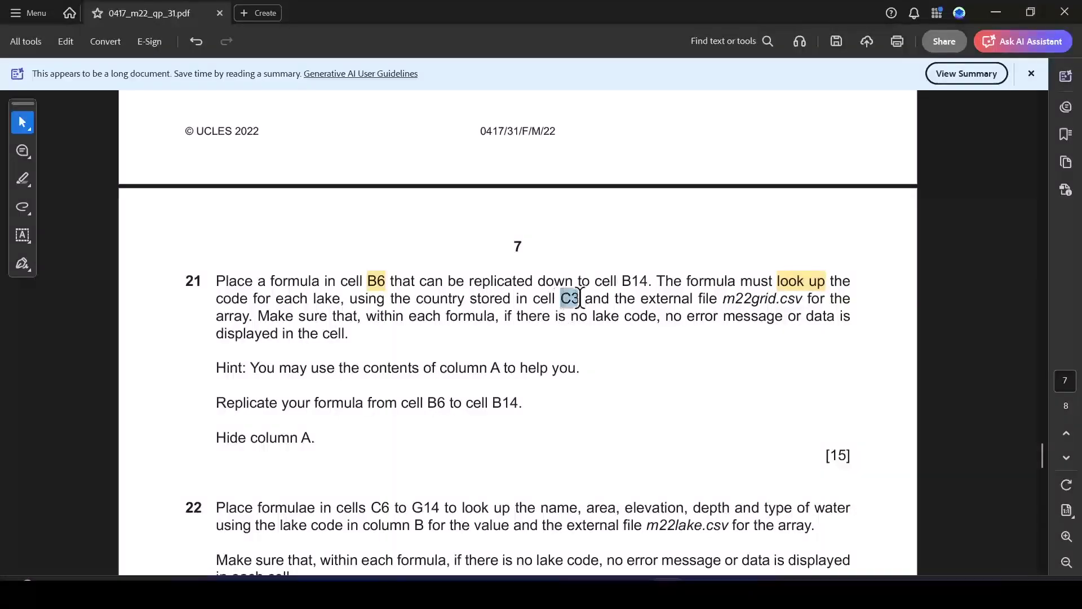
{"action": "left_click", "coordinate": [615, 323]}
{"action": "key", "text": "alt+Tab"}
{"action": "left_click", "coordinate": [195, 289]}
{"action": "key", "text": "alt+Tab"}
{"action": "left_click_drag", "start_coordinate": [725, 301], "coordinate": [801, 300]}
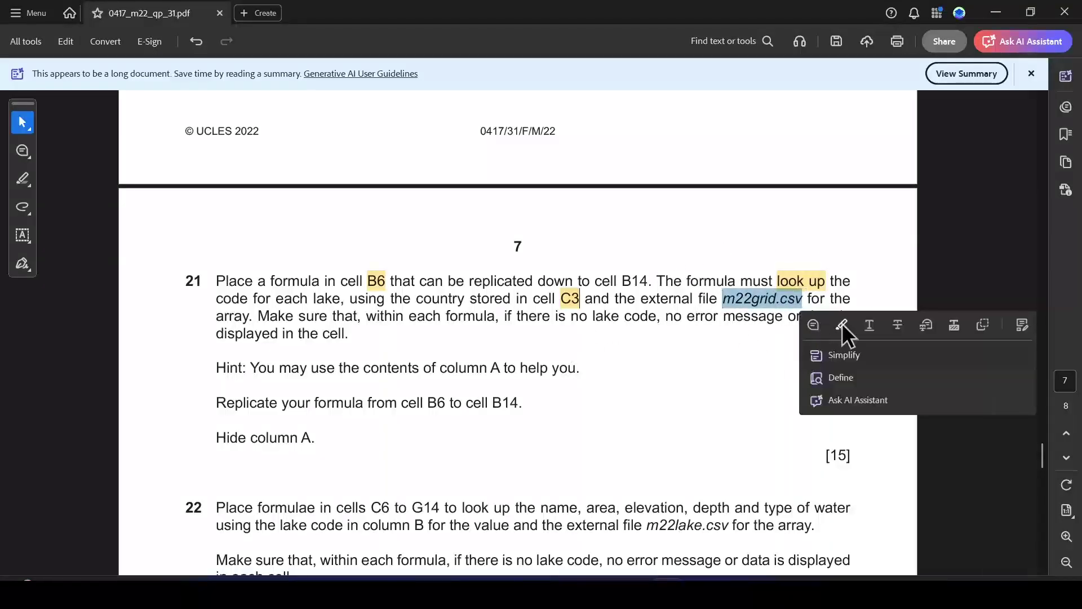
{"action": "left_click", "coordinate": [814, 321]}
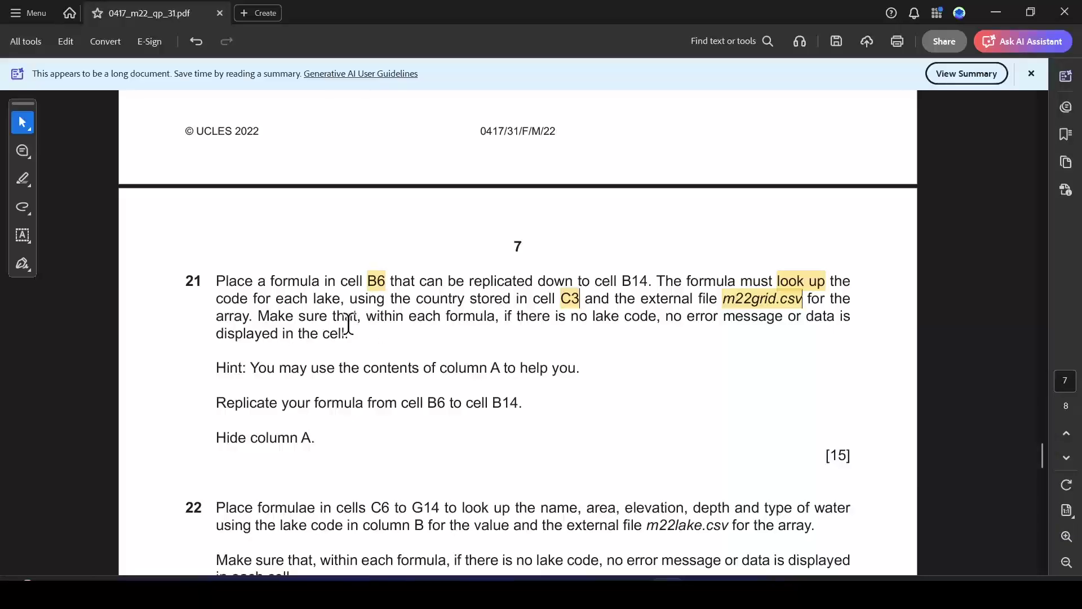
Highlight "if there is no lake code" and "no error message or data is displayed in the cell." in question 21
{"action": "left_click_drag", "start_coordinate": [507, 316], "coordinate": [656, 316]}
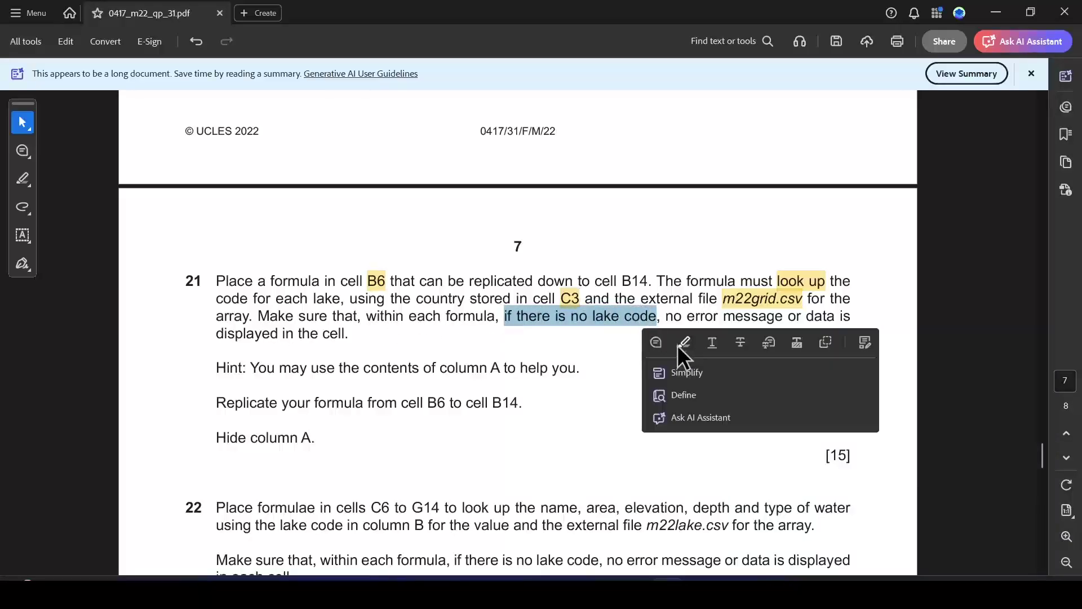
{"action": "left_click", "coordinate": [682, 343]}
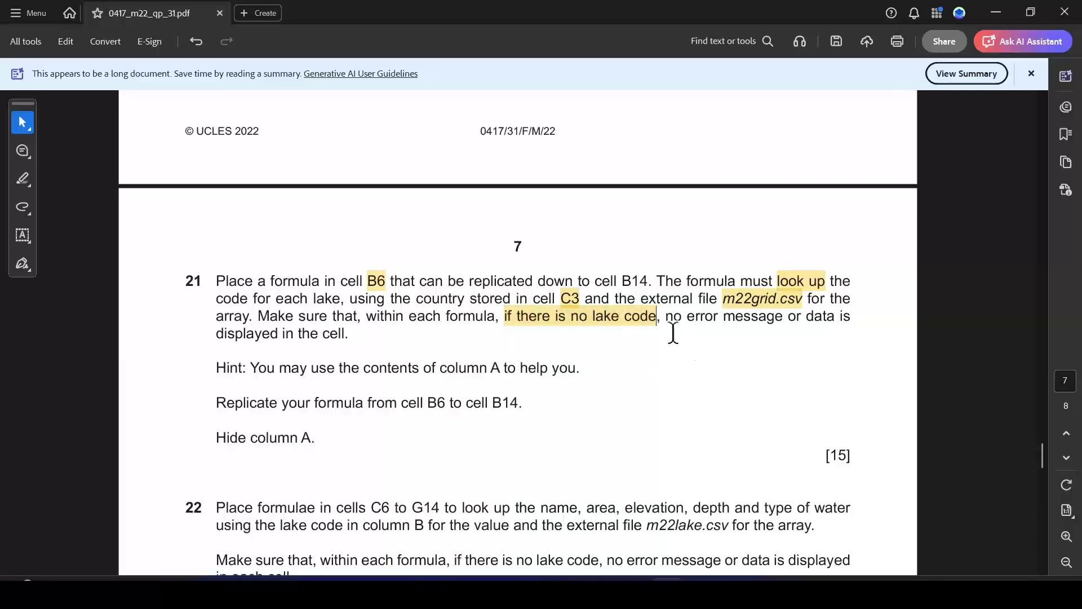
{"action": "left_click_drag", "start_coordinate": [667, 318], "coordinate": [357, 338]}
{"action": "left_click", "coordinate": [404, 363]}
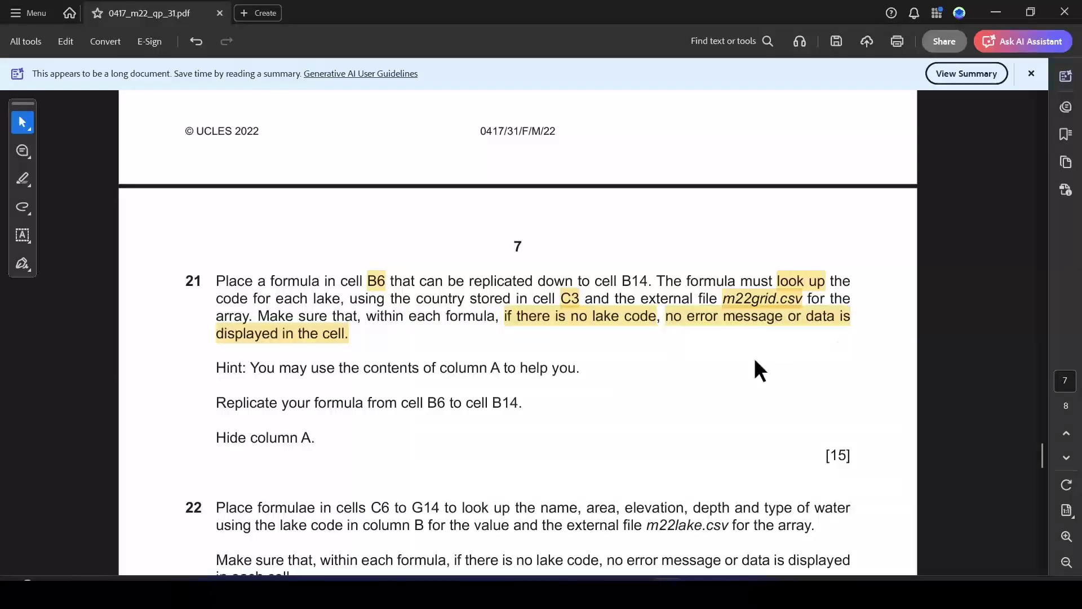
Switch to the Finder workbook, select cell B6 and check it against the question 21 instruction
{"action": "key", "text": "alt+Tab"}
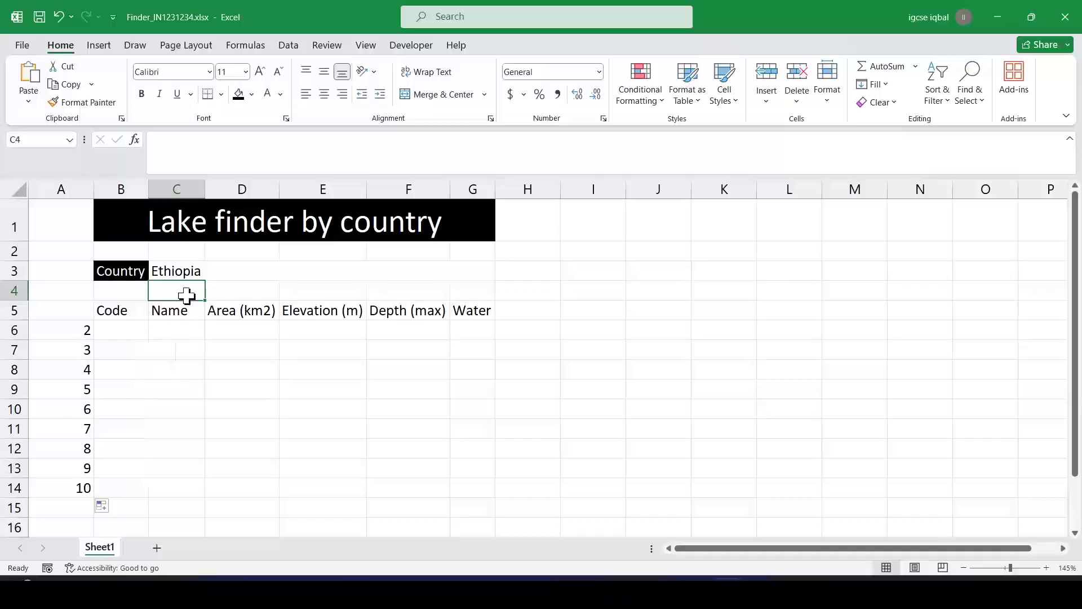
{"action": "key", "text": "alt+Tab"}
{"action": "key", "text": "alt+Tab"}
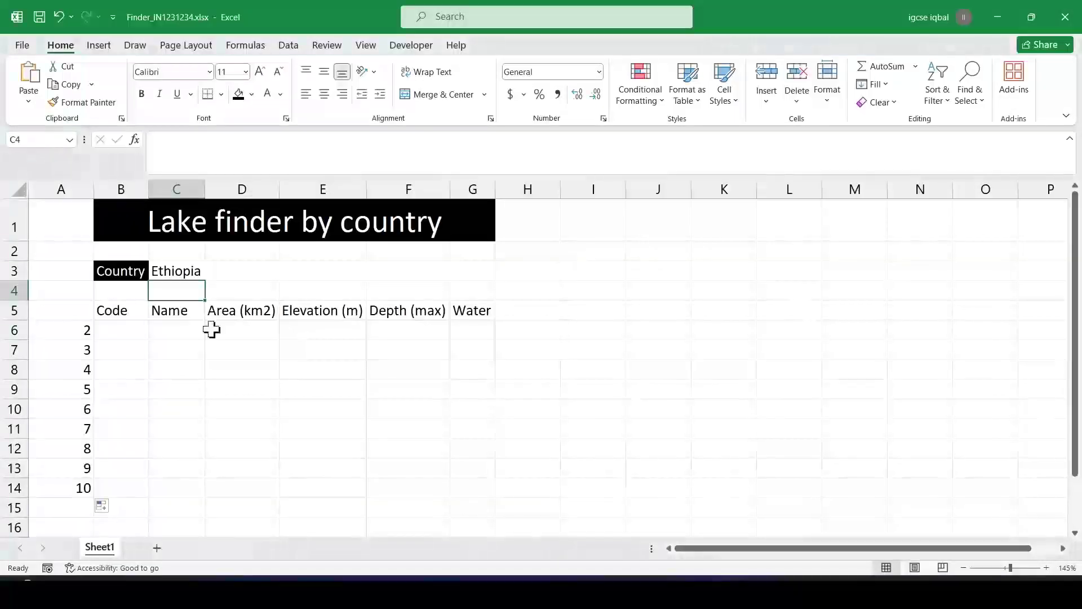
{"action": "left_click", "coordinate": [135, 335]}
{"action": "key", "text": "alt+Tab"}
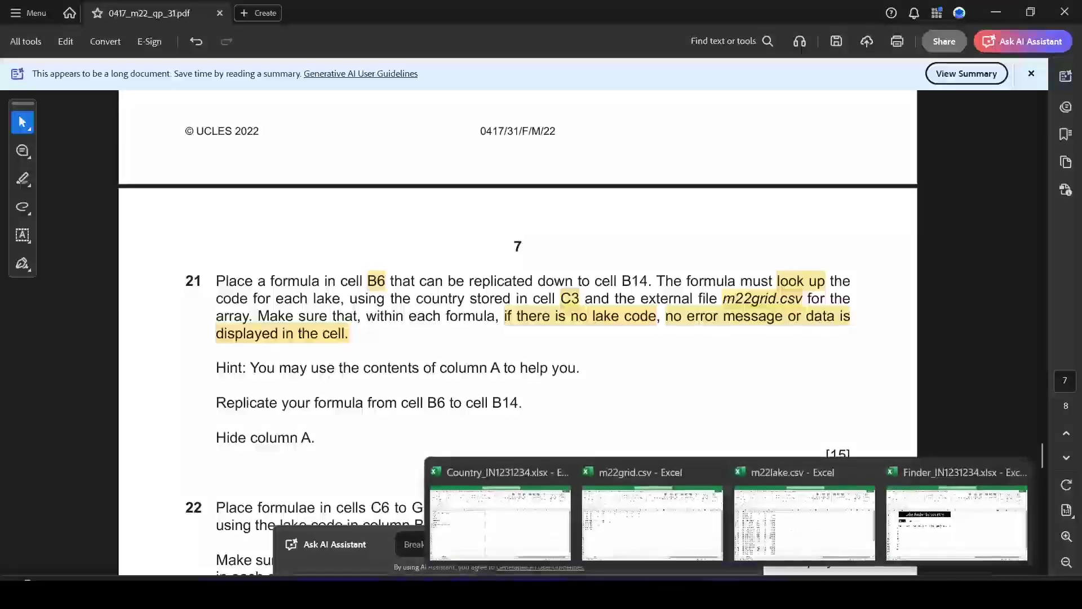
{"action": "left_click", "coordinate": [913, 526]}
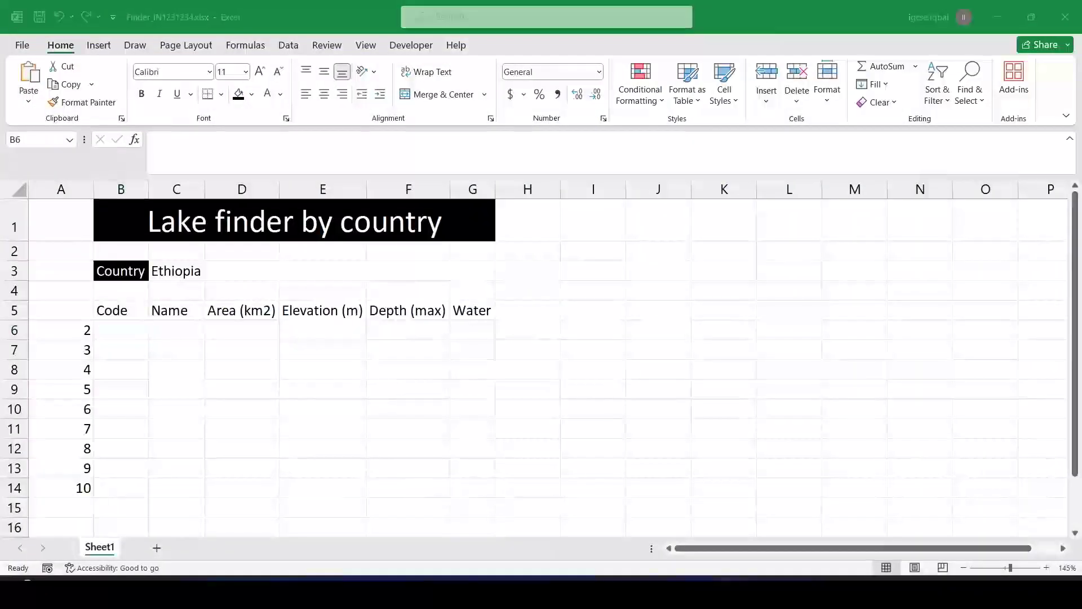
Examine the country and code grid in m22grid.csv, comparing cell A2 with the country in the Finder workbook
{"action": "left_click", "coordinate": [647, 541]}
{"action": "left_click", "coordinate": [406, 404]}
{"action": "left_click", "coordinate": [48, 212]}
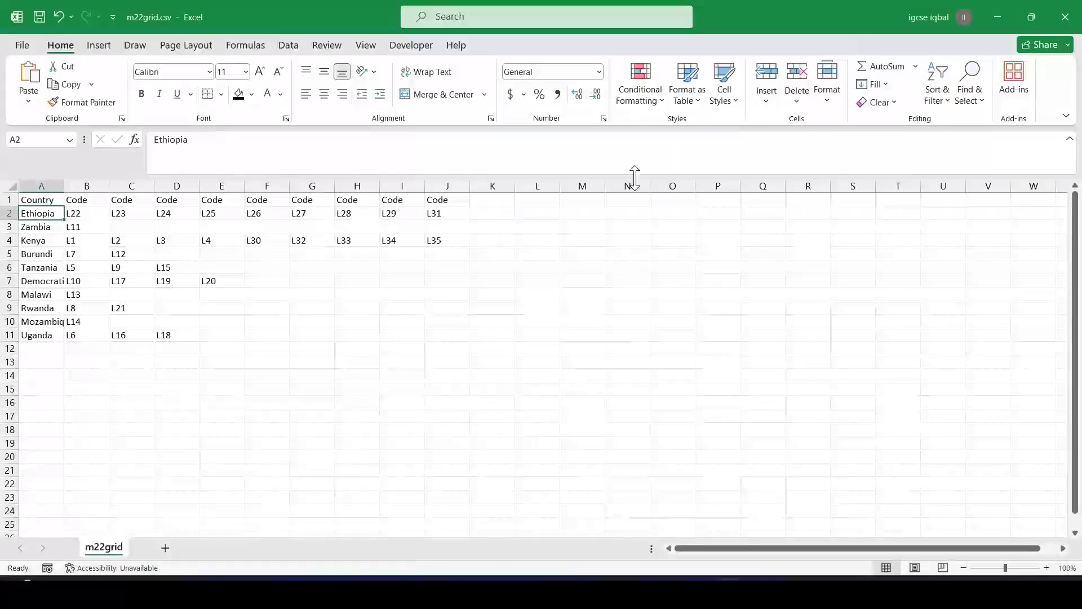
{"action": "left_click", "coordinate": [924, 524]}
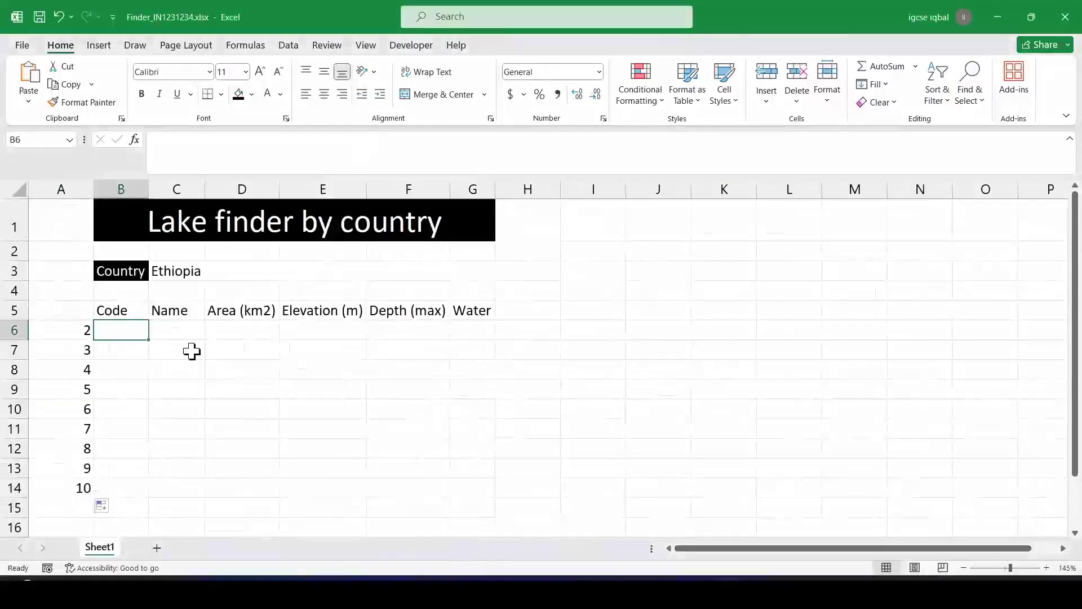
{"action": "left_click", "coordinate": [202, 383]}
{"action": "key", "text": "alt+Tab"}
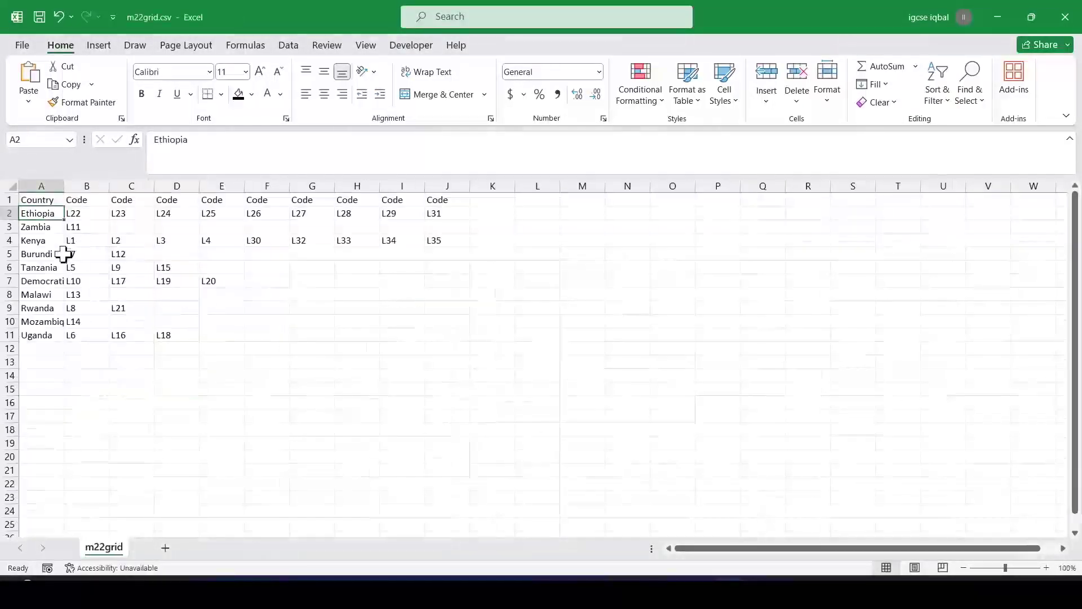
{"action": "key", "text": "alt+Tab"}
{"action": "key", "text": "alt+Tab"}
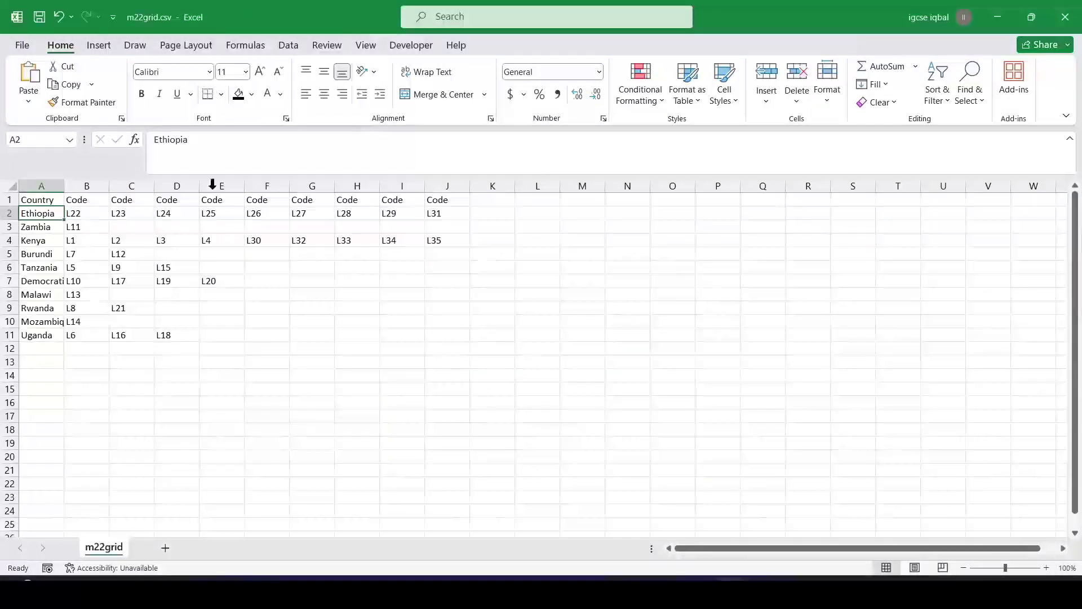
Copy the text "Ethiopia" from cell A2 of m22grid.csv and paste it over the country in cell C3 of the Finder workbook
{"action": "left_click_drag", "start_coordinate": [237, 135], "coordinate": [49, 133]}
{"action": "key", "text": "ctrl+c"}
{"action": "key", "text": "alt+Tab"}
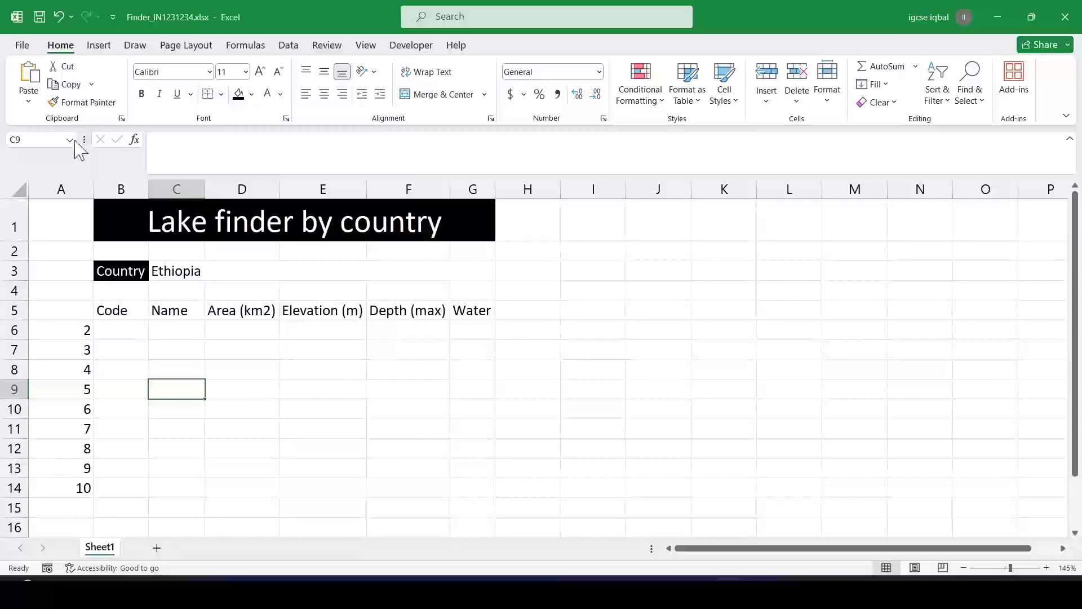
{"action": "left_click", "coordinate": [205, 273]}
{"action": "double_click", "coordinate": [212, 273]}
{"action": "left_click_drag", "start_coordinate": [201, 270], "coordinate": [150, 265]}
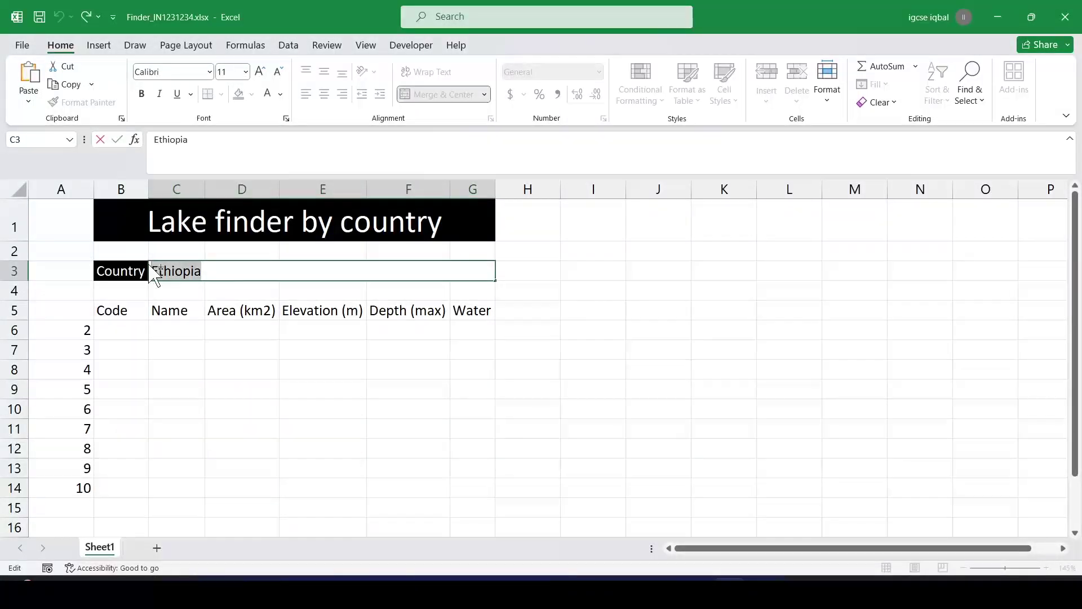
{"action": "key", "text": "ctrl+v"}
{"action": "left_click", "coordinate": [239, 367]}
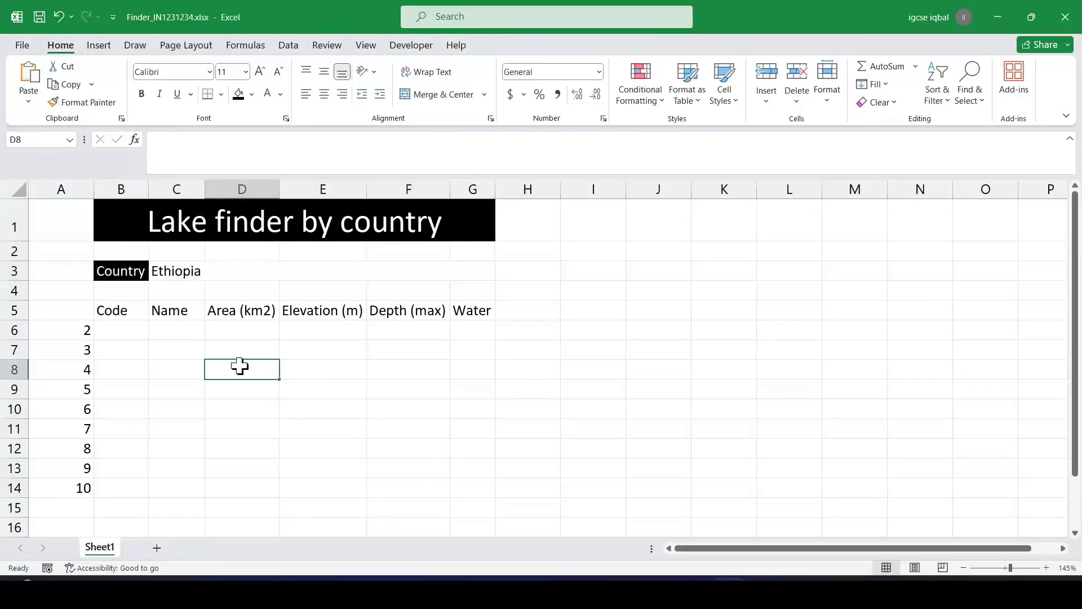
Begin the lake code formula in cell B6 with =IF(VLOOKUP(
{"action": "left_click", "coordinate": [182, 271]}
{"action": "left_click", "coordinate": [118, 328], "text": "alt"}
{"action": "left_click", "coordinate": [213, 335]}
{"action": "left_click", "coordinate": [107, 331]}
{"action": "left_click", "coordinate": [1066, 194]}
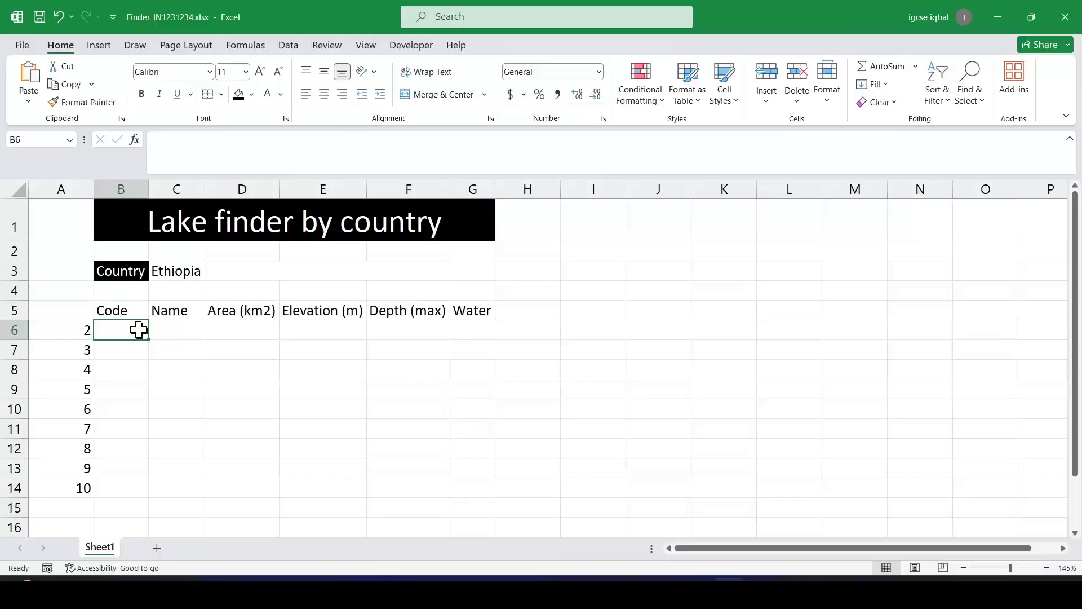
{"action": "type", "text": "=IF"}
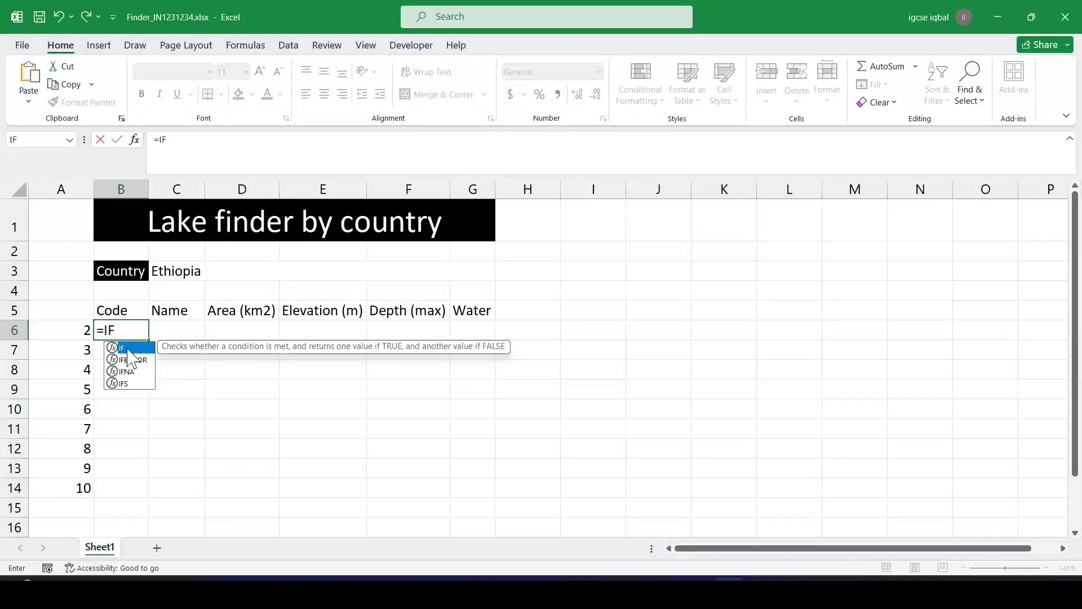
{"action": "type", "text": "("}
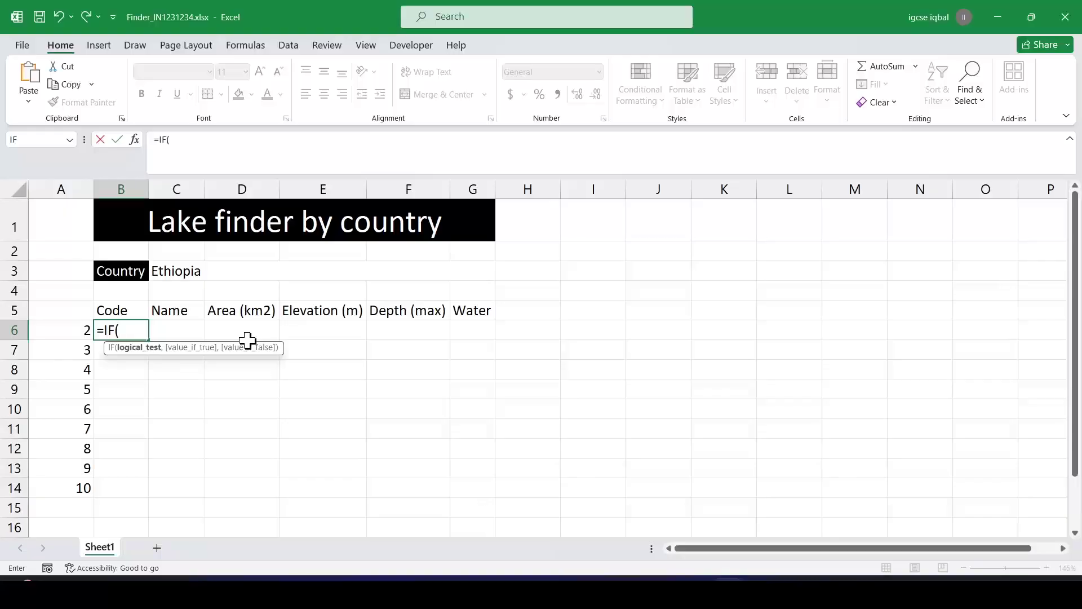
{"action": "type", "text": "VLO"}
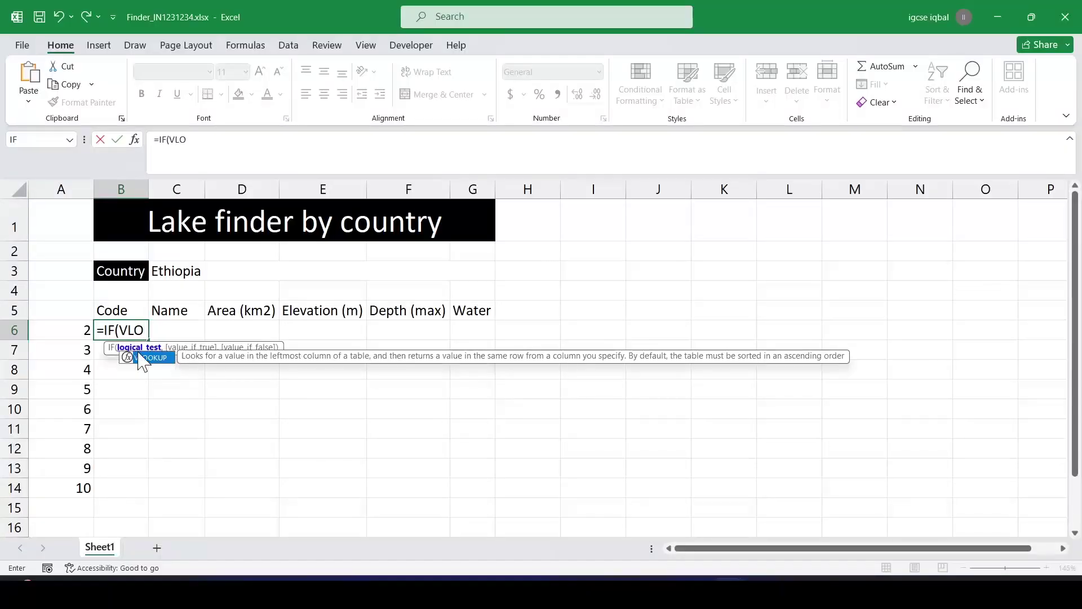
{"action": "key", "text": "Tab"}
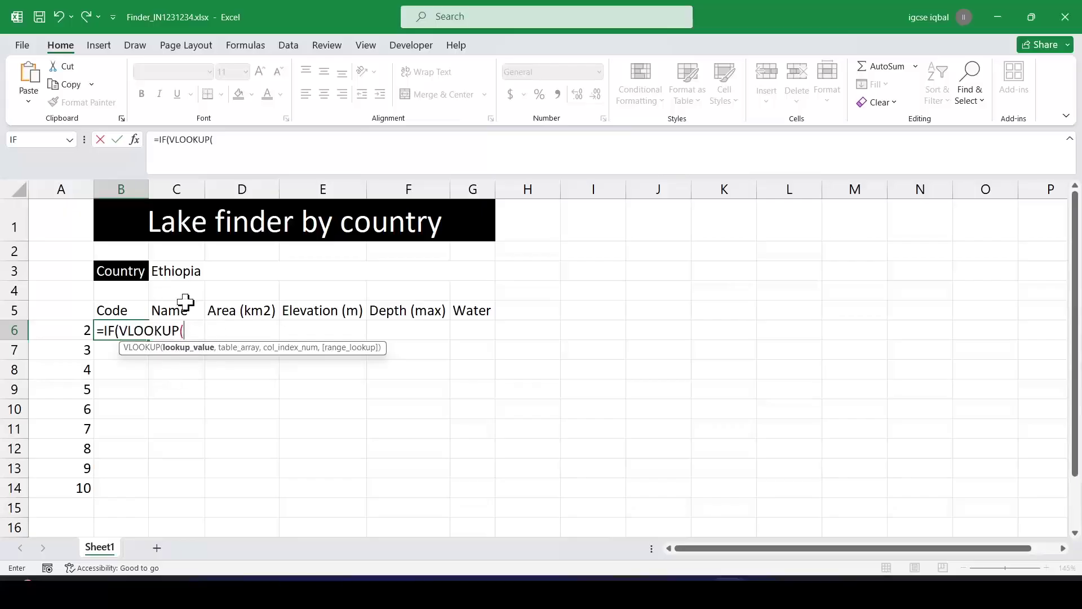
Enter the country cell as the VLOOKUP lookup value with the absolute reference $C$3, ready for the table array argument
{"action": "left_click", "coordinate": [188, 271]}
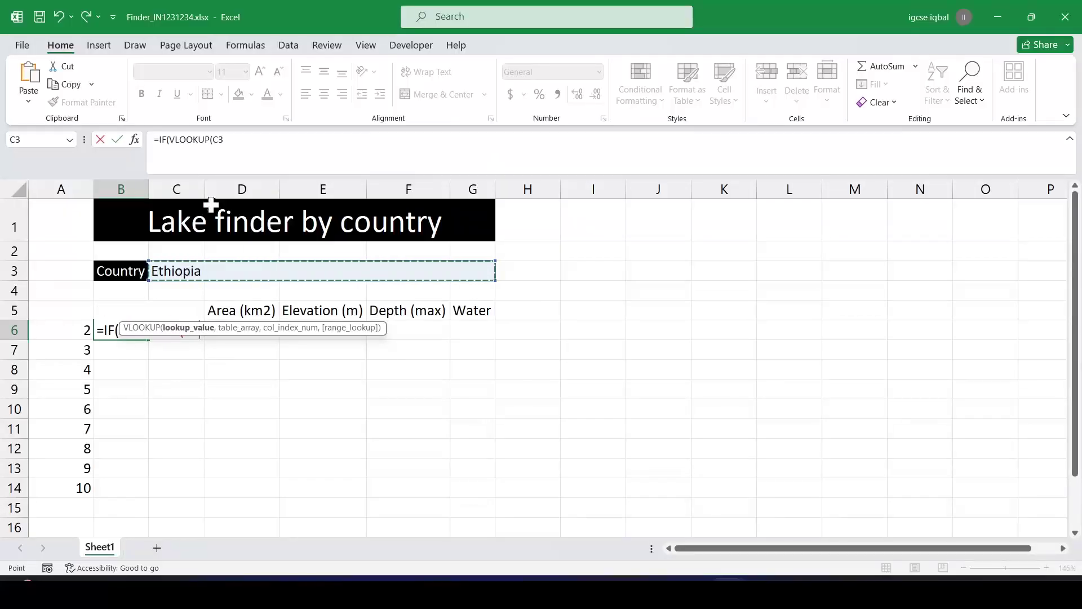
{"action": "double_click", "coordinate": [217, 140]}
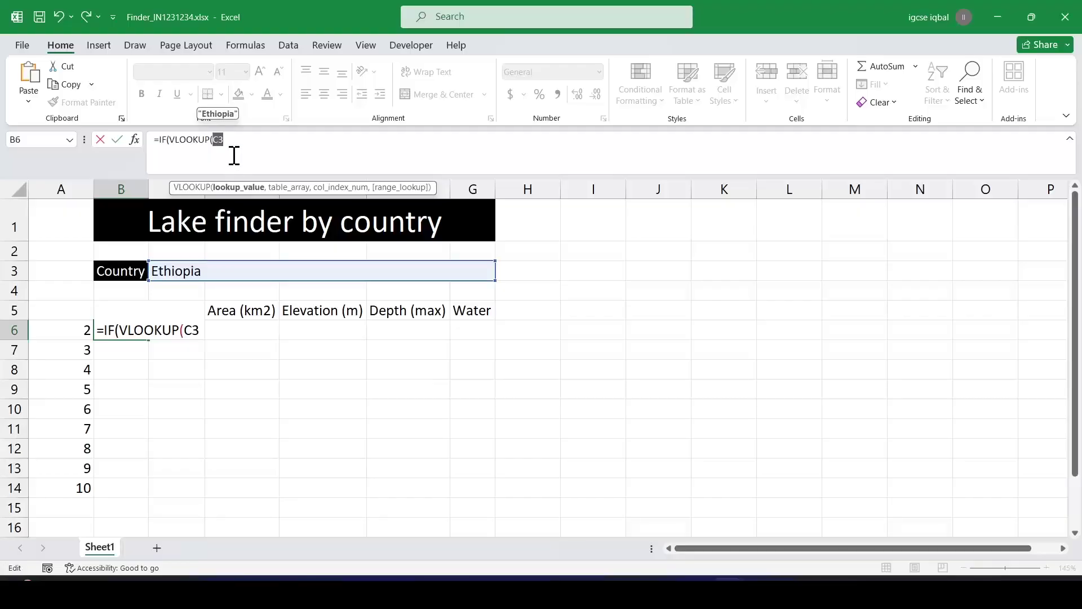
{"action": "key", "text": "F4"}
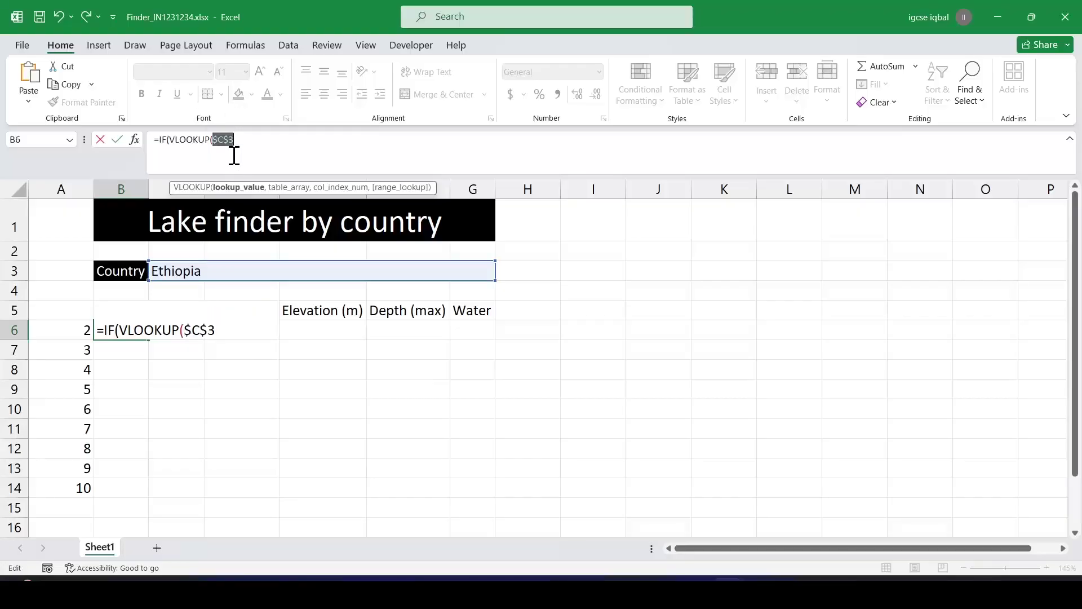
{"action": "left_click", "coordinate": [225, 331]}
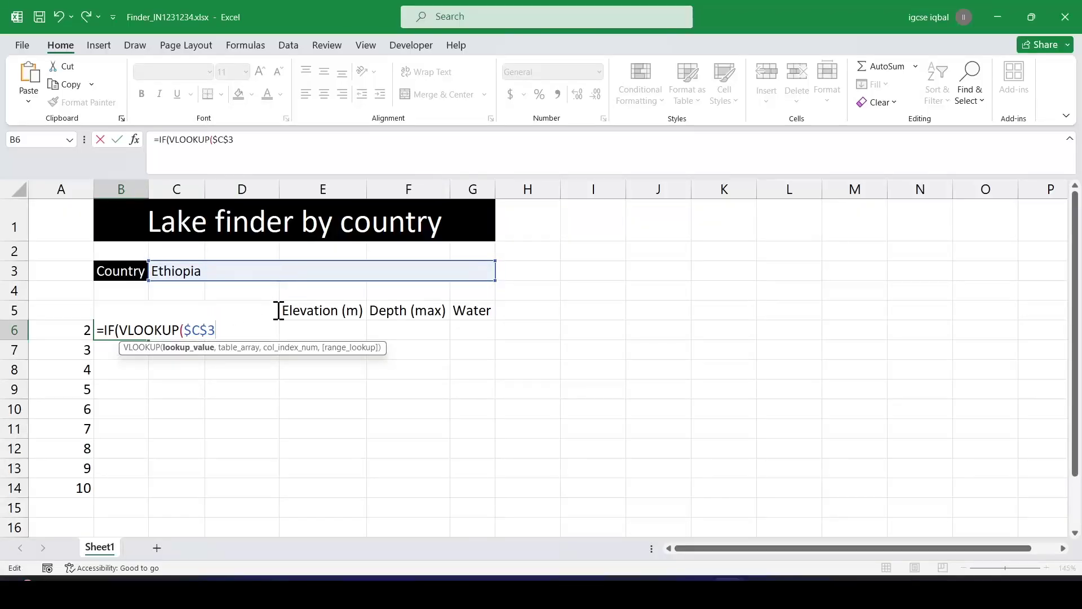
{"action": "type", "text": ","}
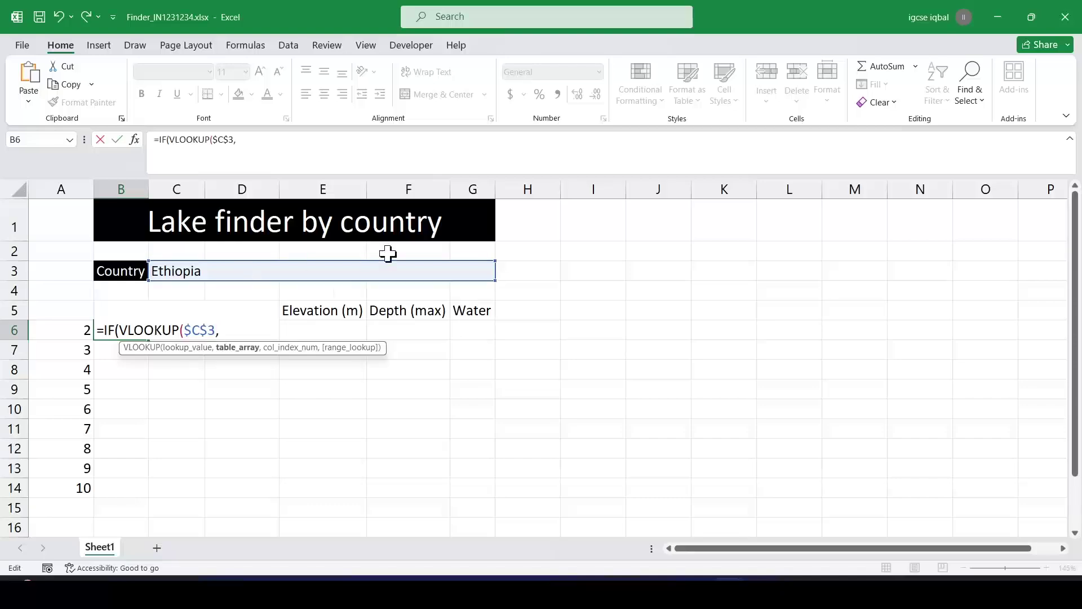
Complete the IF test in B6 with table array $A$2:$J$11 of m22grid.csv, column index A6, exact match 0, and the condition <>0
{"action": "key", "text": "alt+Tab"}
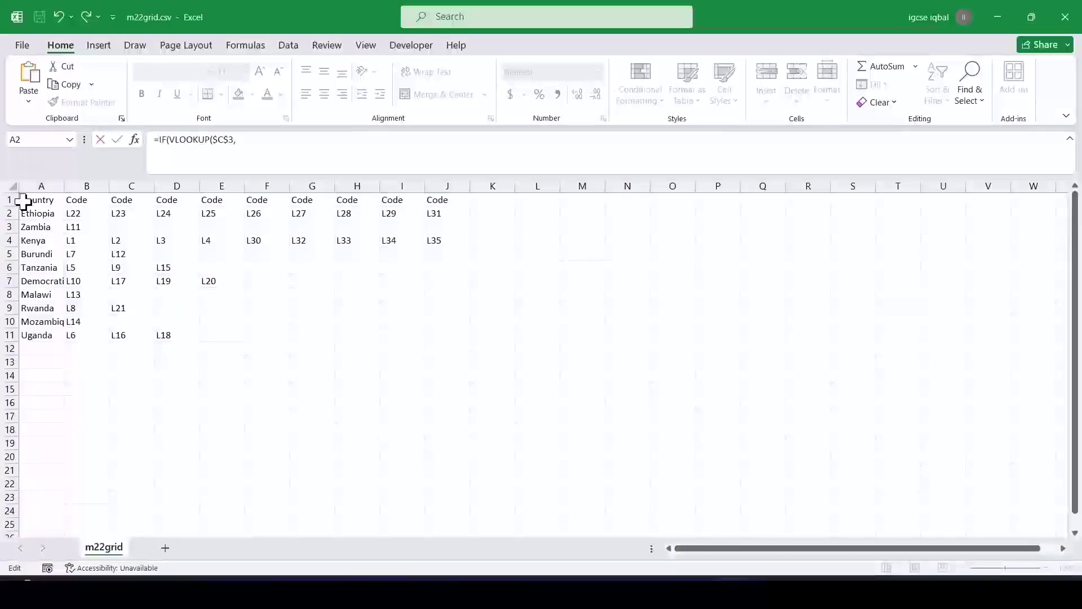
{"action": "left_click", "coordinate": [36, 213]}
{"action": "left_click_drag", "start_coordinate": [35, 213], "coordinate": [442, 338]}
{"action": "key", "text": "alt+Tab"}
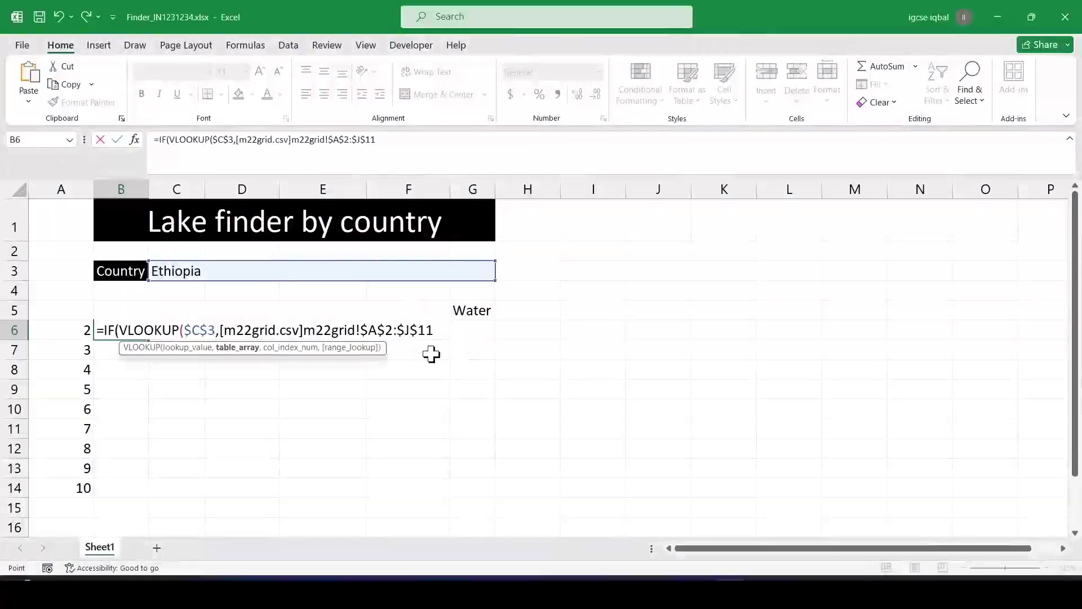
{"action": "type", "text": ","}
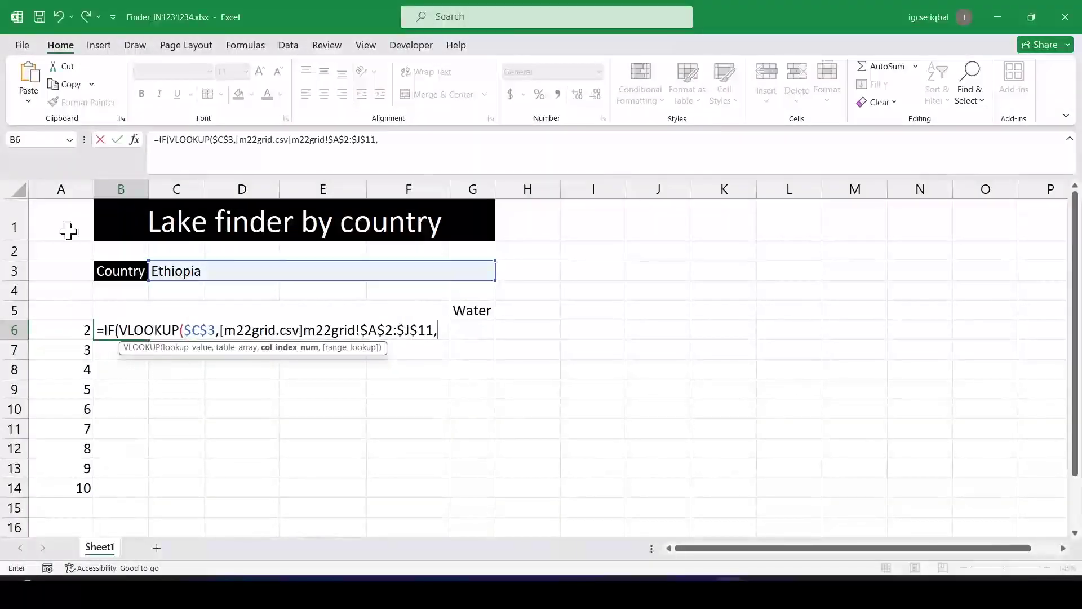
{"action": "left_click", "coordinate": [70, 325]}
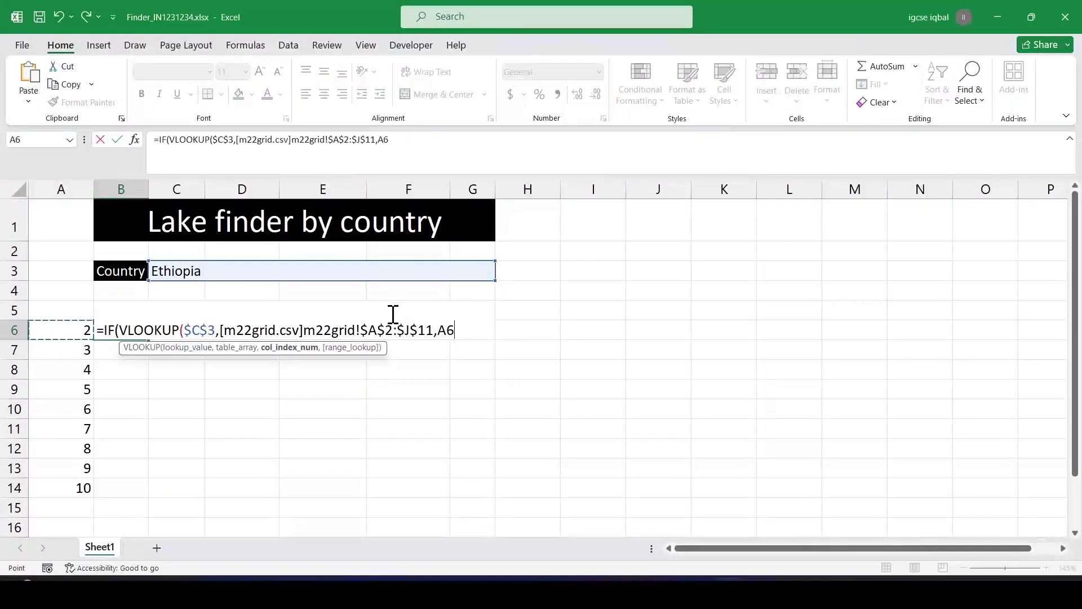
{"action": "type", "text": ",0)"}
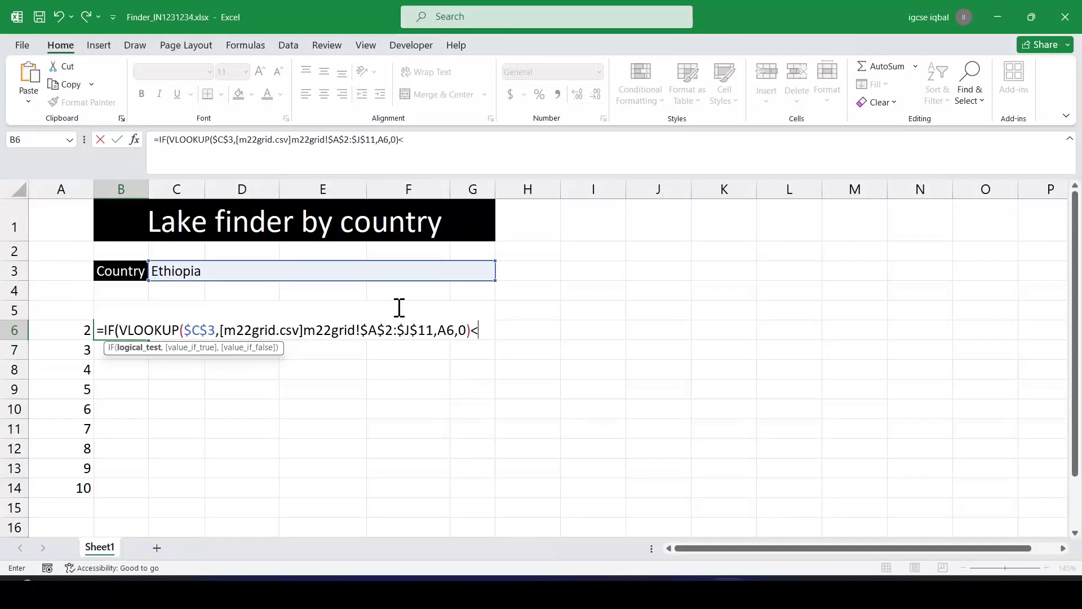
{"action": "type", "text": "<>0,"}
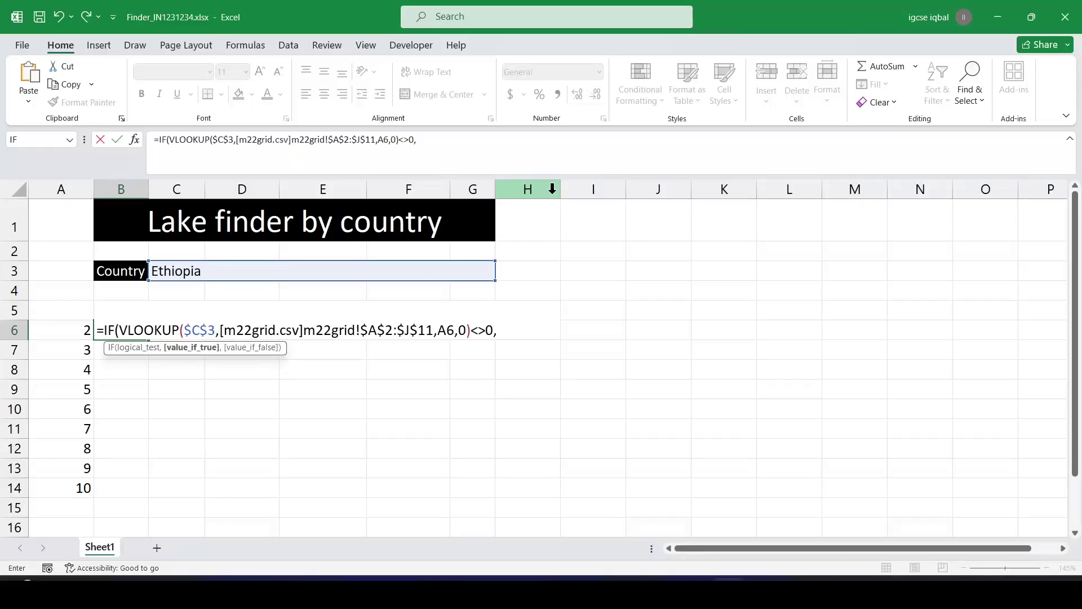
Start a second VLOOKUP as the value if true in the B6 formula, using the absolute lookup value $C$3
{"action": "type", "text": "VL"}
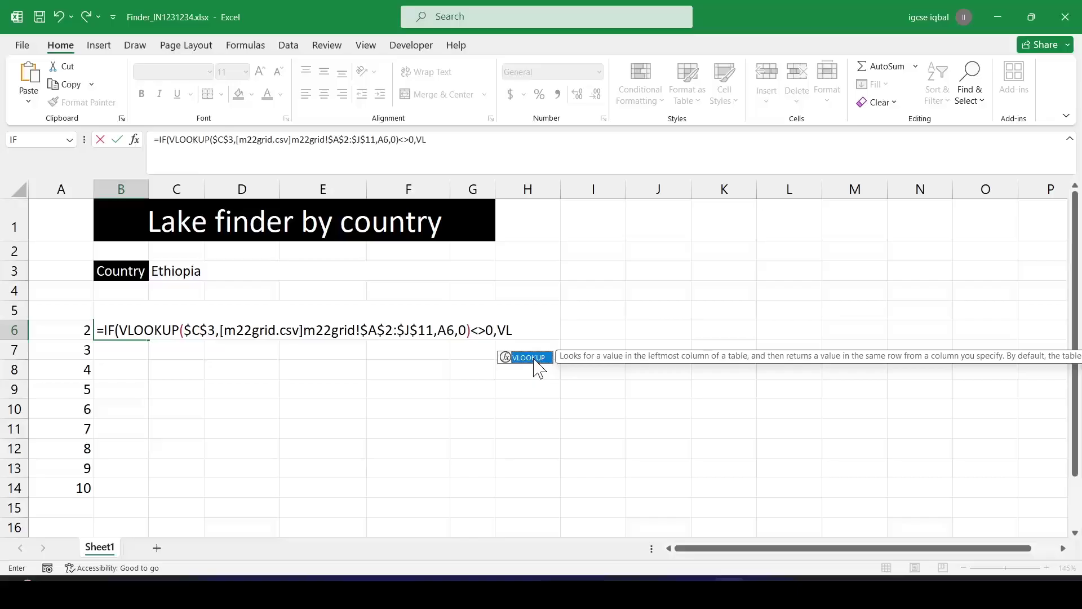
{"action": "double_click", "coordinate": [539, 361]}
{"action": "left_click", "coordinate": [203, 275]}
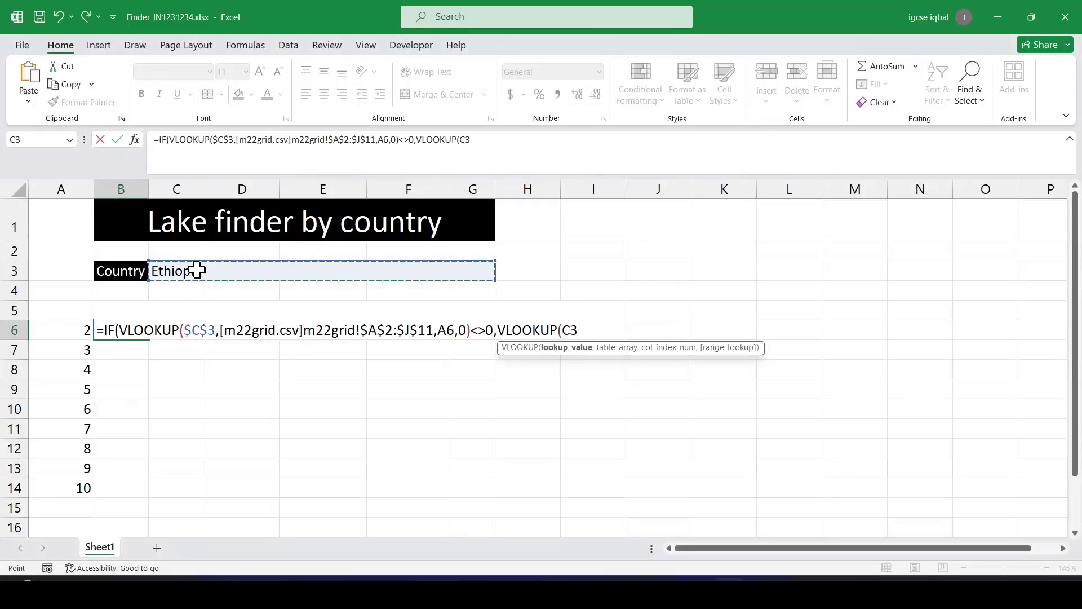
{"action": "double_click", "coordinate": [479, 142]}
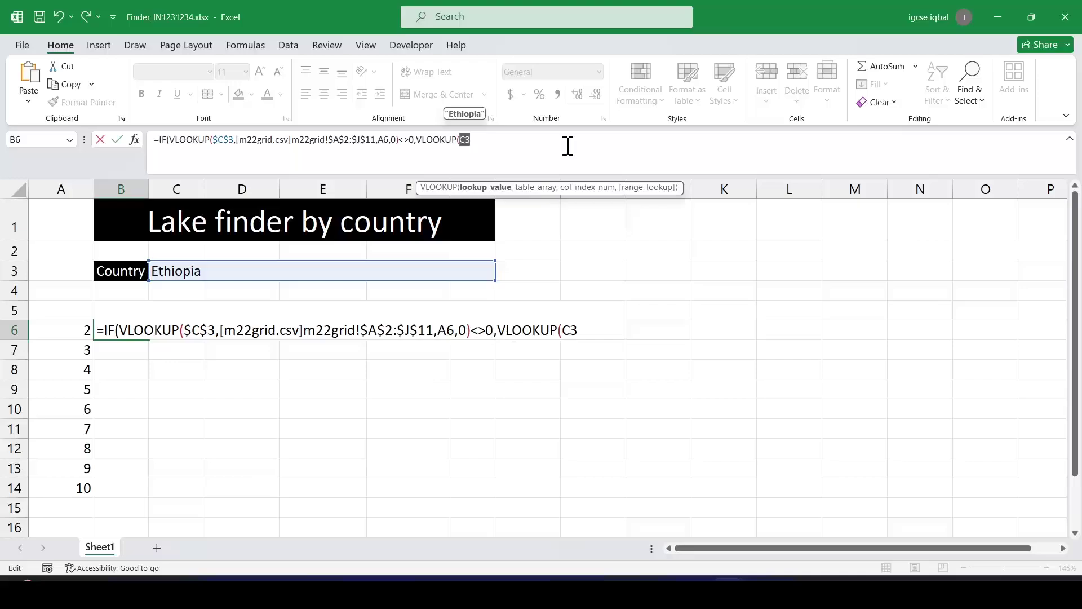
{"action": "key", "text": "F4"}
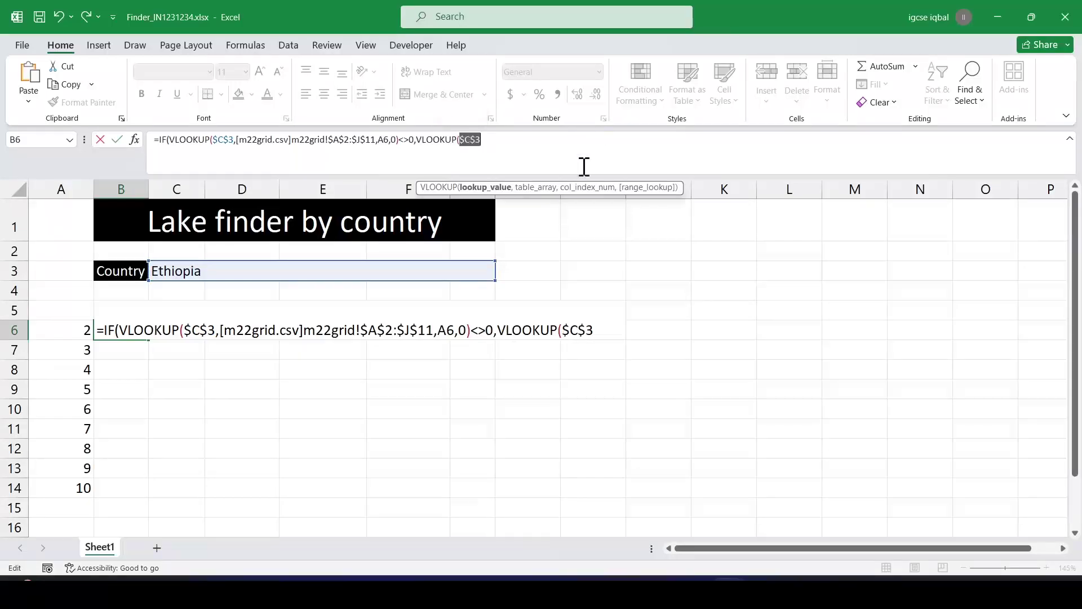
{"action": "left_click", "coordinate": [613, 331]}
{"action": "type", "text": ","}
Finish the second VLOOKUP in B6 with m22grid.csv range $A$2:$J$11, A6 and 0, then enter "" as the value if false
{"action": "key", "text": "ctrl+Tab"}
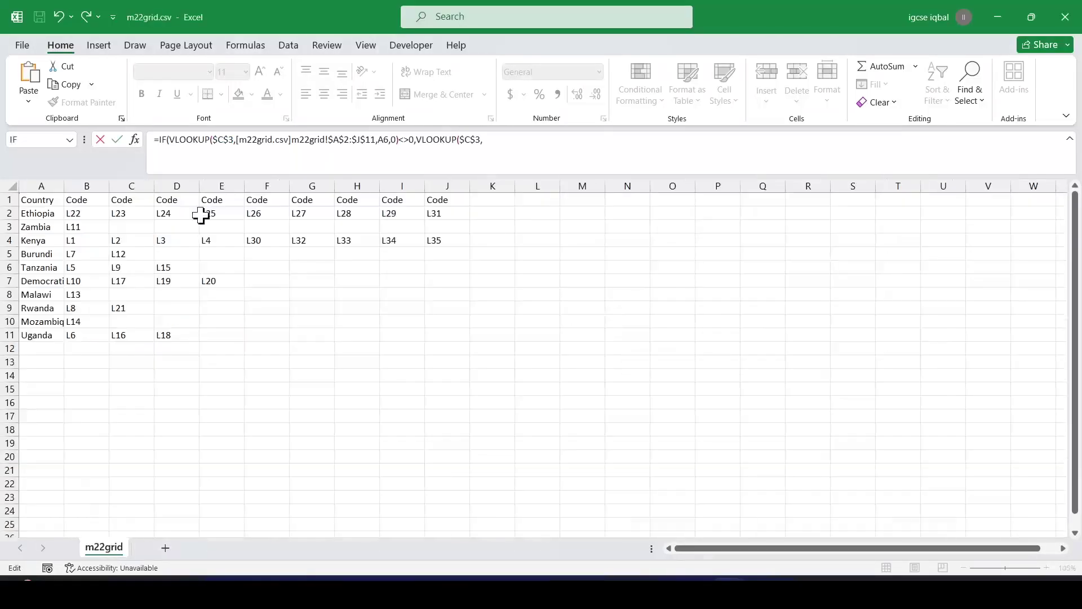
{"action": "left_click_drag", "start_coordinate": [51, 217], "coordinate": [429, 332]}
{"action": "key", "text": "ctrl+Tab"}
{"action": "left_click", "coordinate": [641, 135]}
{"action": "type", "text": ","}
{"action": "left_click", "coordinate": [74, 330]}
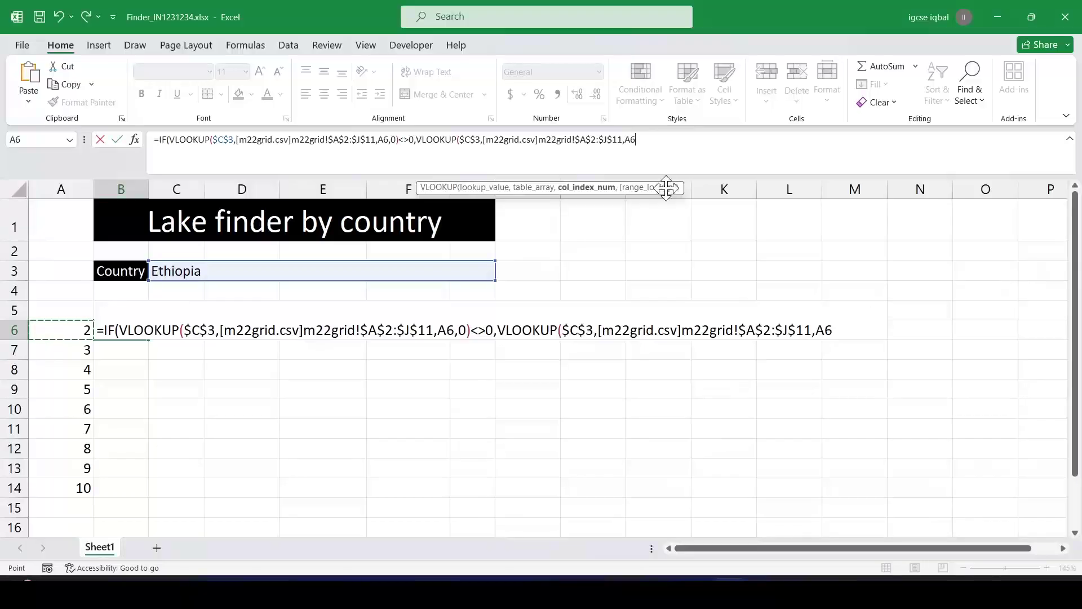
{"action": "type", "text": ",0)"}
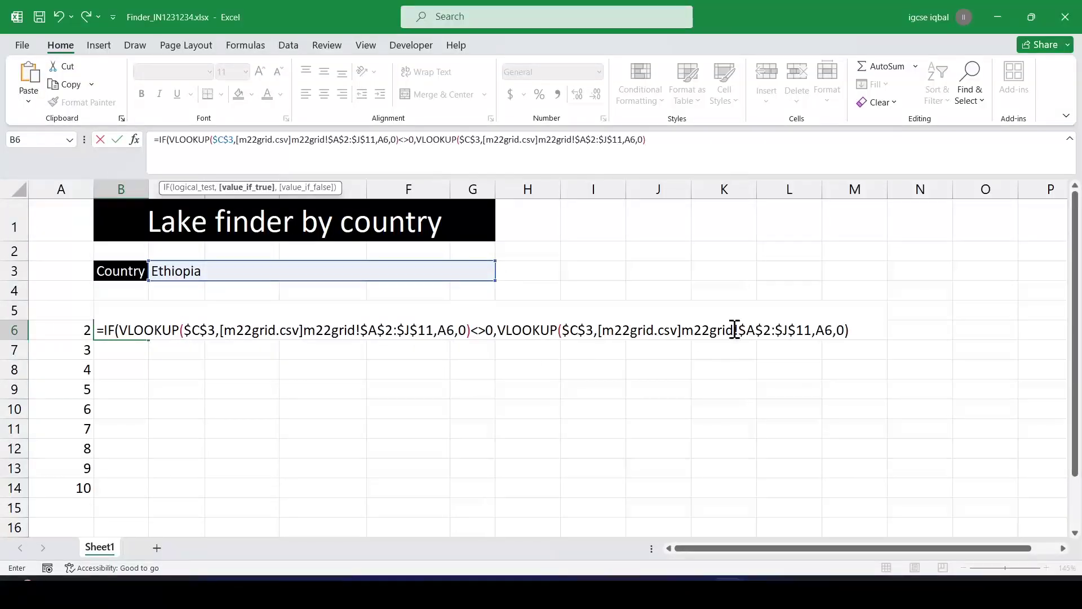
{"action": "type", "text": ",\"\")"}
{"action": "key", "text": "Return"}
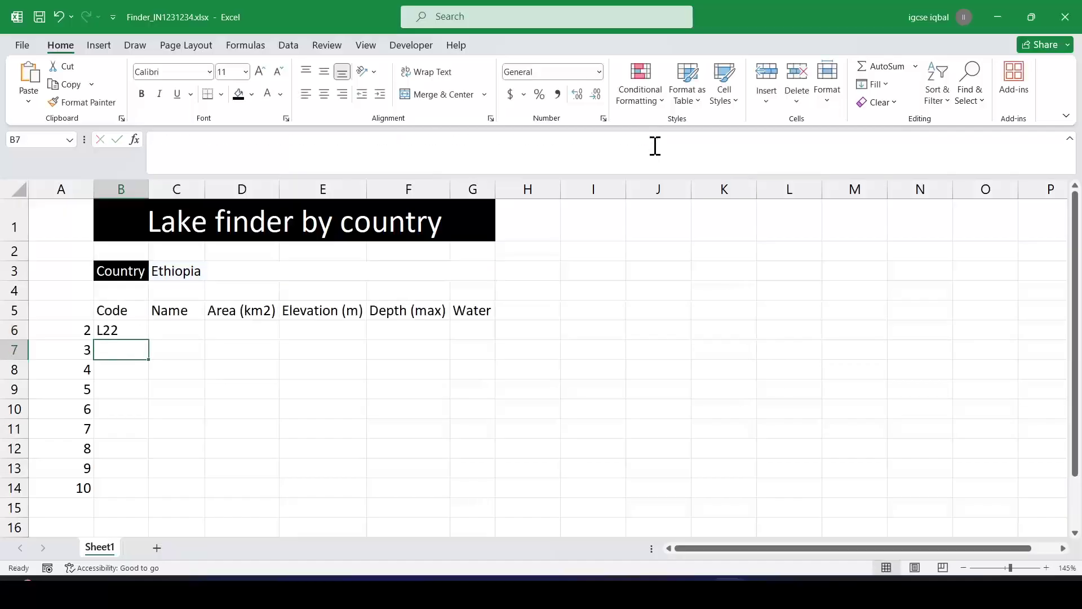
{"action": "key", "text": "Up"}
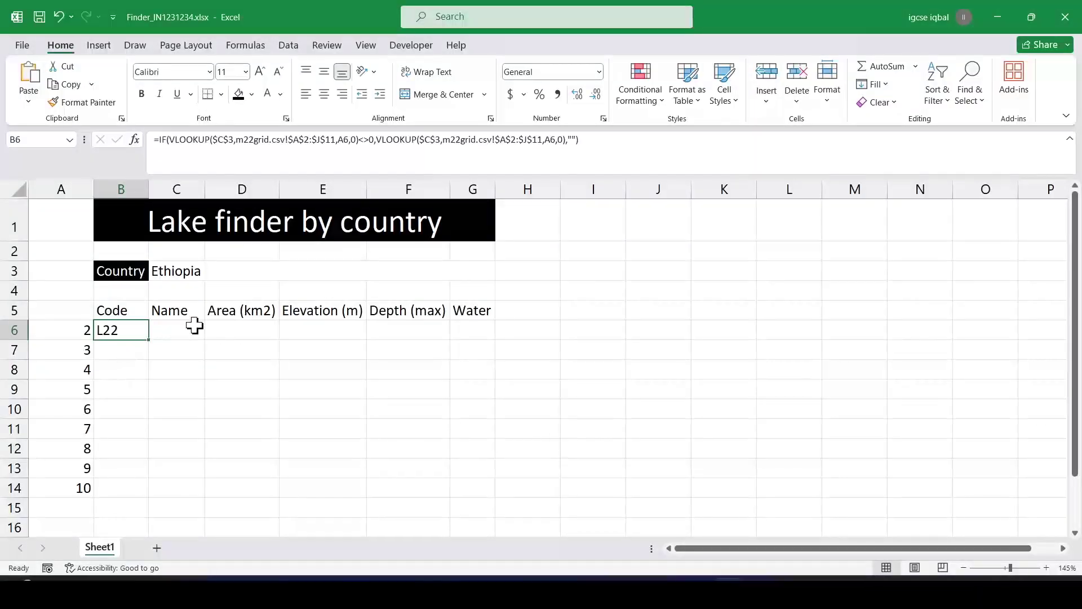
In the question paper PDF, highlight the question 21 hint about using column A and the text "B6 to cell B14."
{"action": "key", "text": "ctrl+Tab"}
{"action": "key", "text": "ctrl+Tab"}
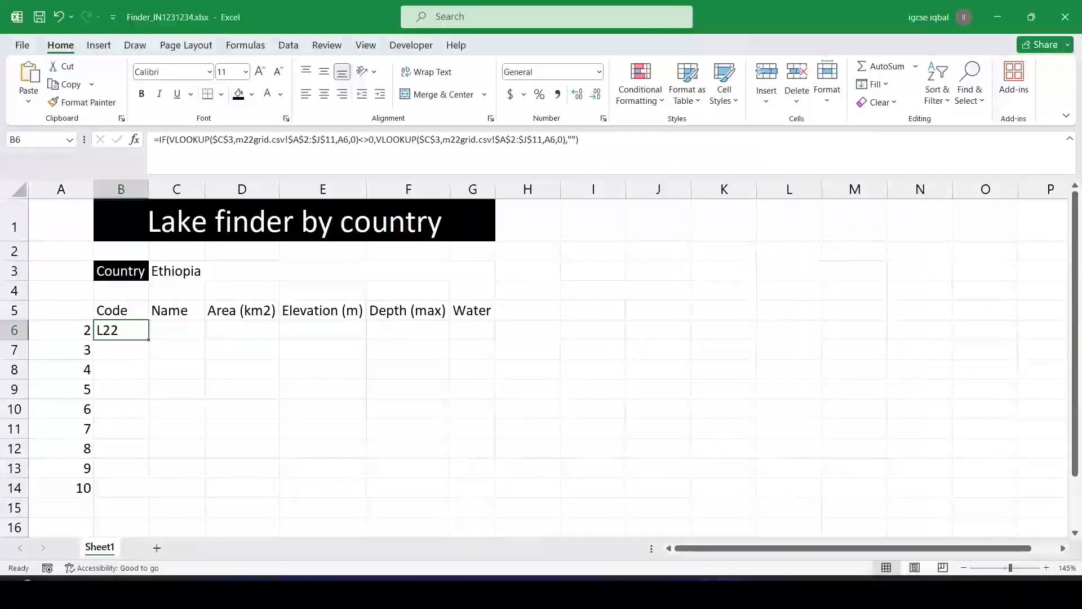
{"action": "key", "text": "alt+Tab"}
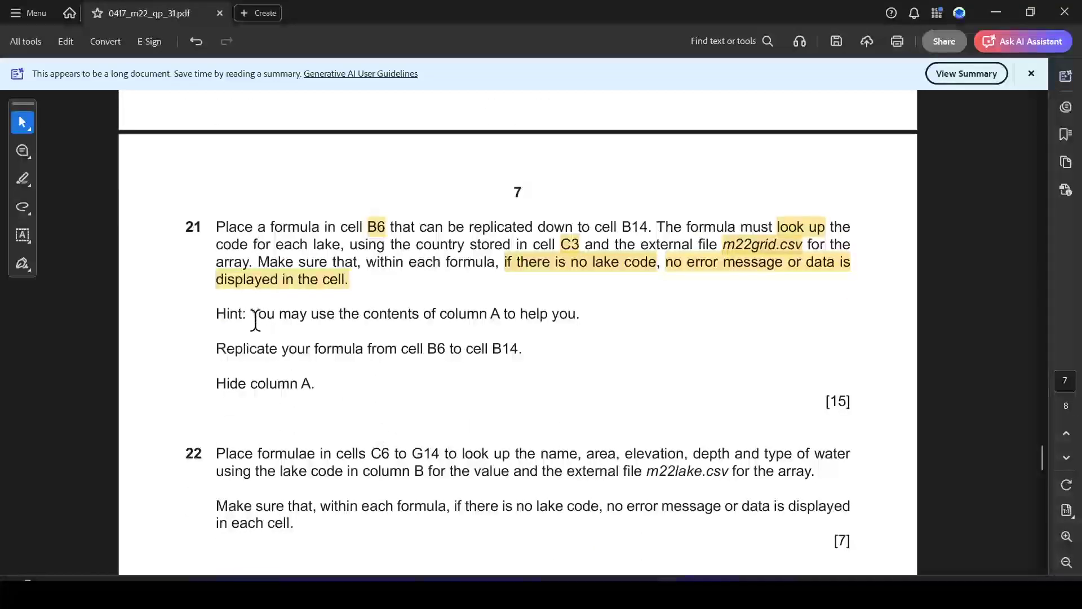
{"action": "left_click_drag", "start_coordinate": [255, 320], "coordinate": [543, 330]}
{"action": "left_click", "coordinate": [607, 340]}
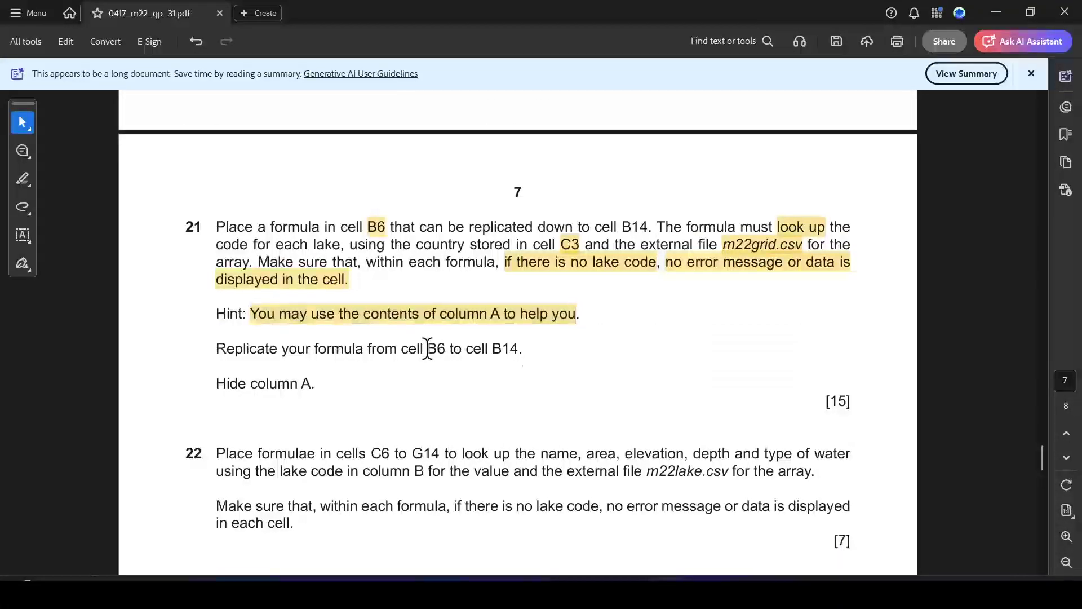
{"action": "left_click_drag", "start_coordinate": [427, 349], "coordinate": [528, 355]}
{"action": "left_click", "coordinate": [568, 375]}
Replicate the lake code formula from cell B6 down to B14 in the Finder workbook
{"action": "key", "text": "alt+Tab"}
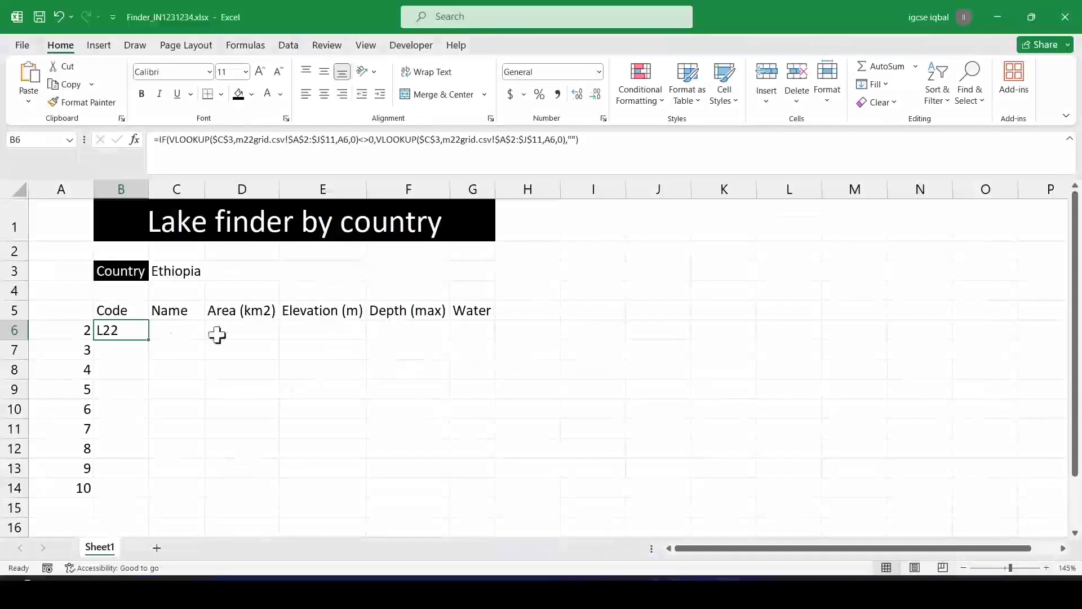
{"action": "double_click", "coordinate": [148, 341]}
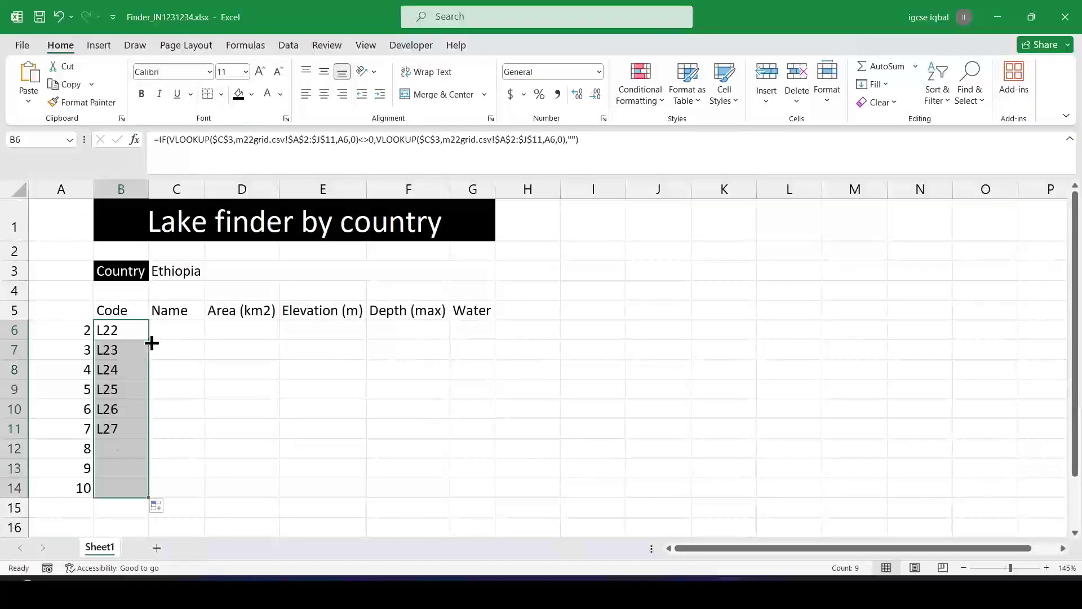
Highlight "Hide column A." in the question paper, and hide column A in the Finder workbook
{"action": "key", "text": "alt+Tab"}
{"action": "left_click_drag", "start_coordinate": [217, 384], "coordinate": [307, 387]}
{"action": "left_click", "coordinate": [353, 415]}
{"action": "key", "text": "alt+Tab"}
{"action": "right_click", "coordinate": [61, 191]}
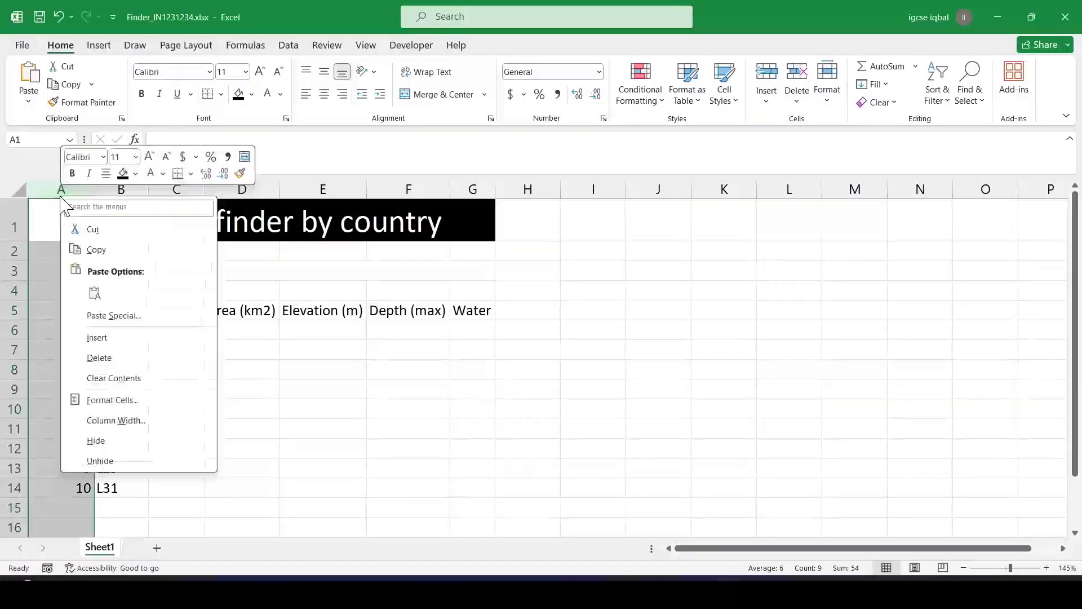
{"action": "left_click", "coordinate": [98, 439]}
{"action": "left_click", "coordinate": [142, 366]}
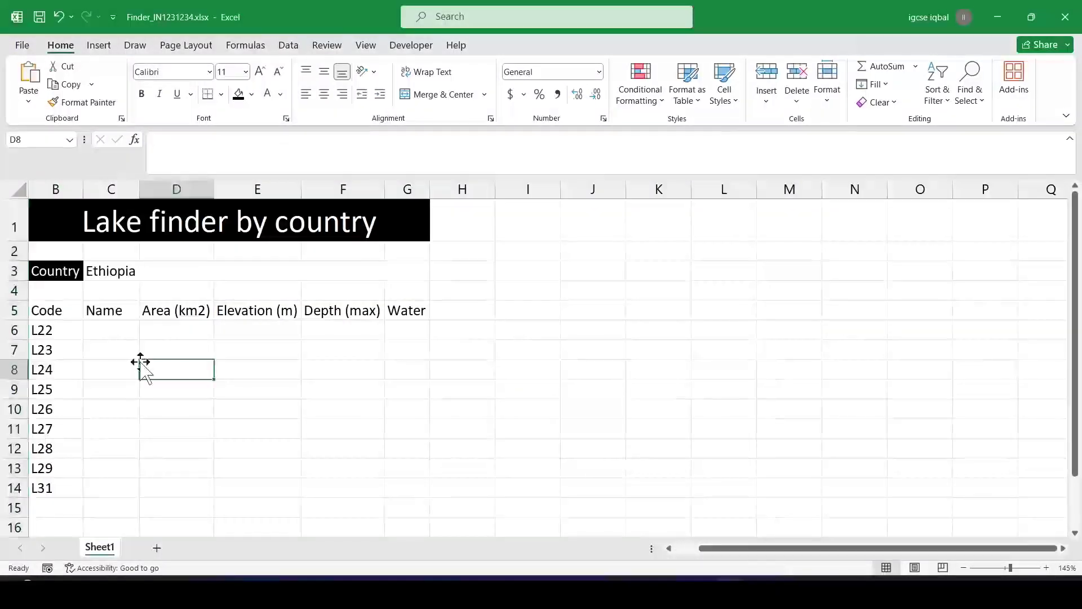
In question 22 of the paper, highlight the text from "C6 to G14 to look up the name" through "type of water using the"
{"action": "key", "text": "alt+Tab"}
{"action": "scroll", "coordinate": [499, 423], "scroll_direction": "down", "scroll_amount": 2}
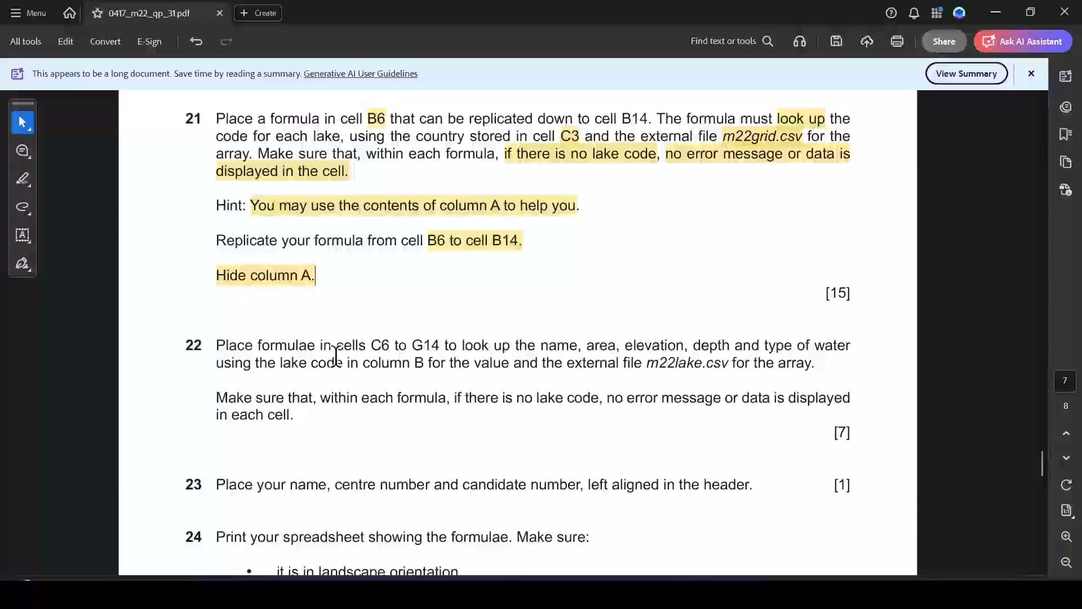
{"action": "left_click_drag", "start_coordinate": [371, 345], "coordinate": [267, 363]}
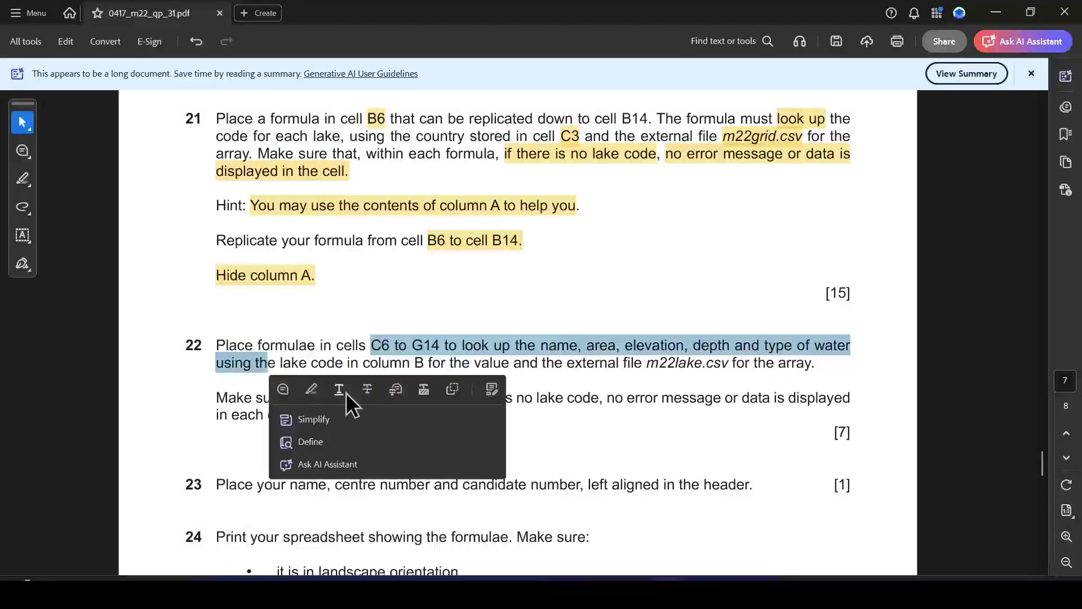
{"action": "left_click", "coordinate": [311, 390]}
{"action": "left_click", "coordinate": [397, 398]}
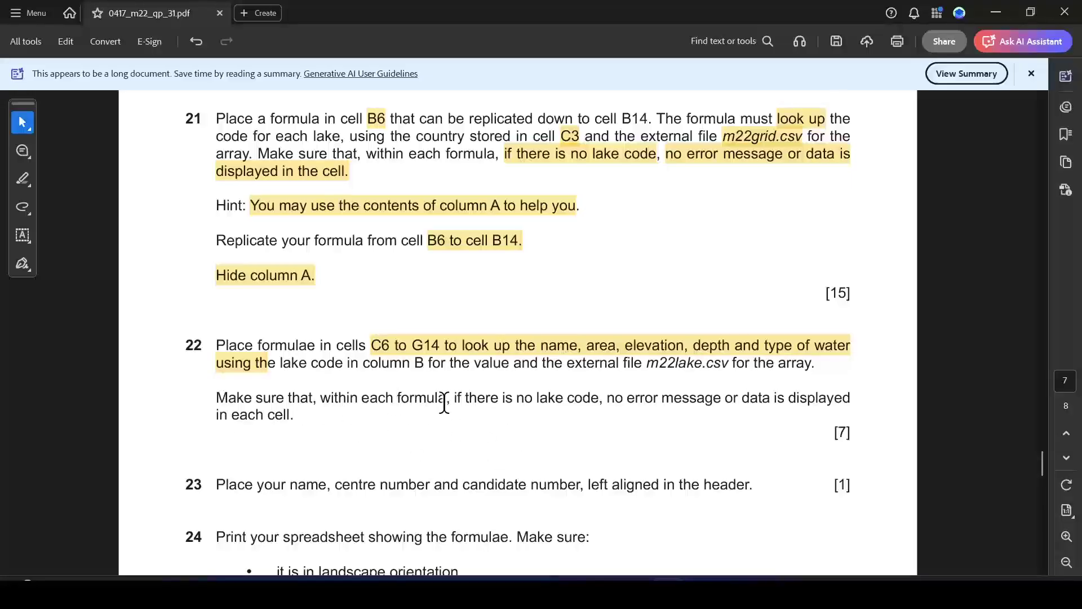
Highlight "if there is no lake code" and "no error message or data is displayed" in question 22
{"action": "left_click_drag", "start_coordinate": [454, 397], "coordinate": [847, 406]}
{"action": "left_click", "coordinate": [633, 432]}
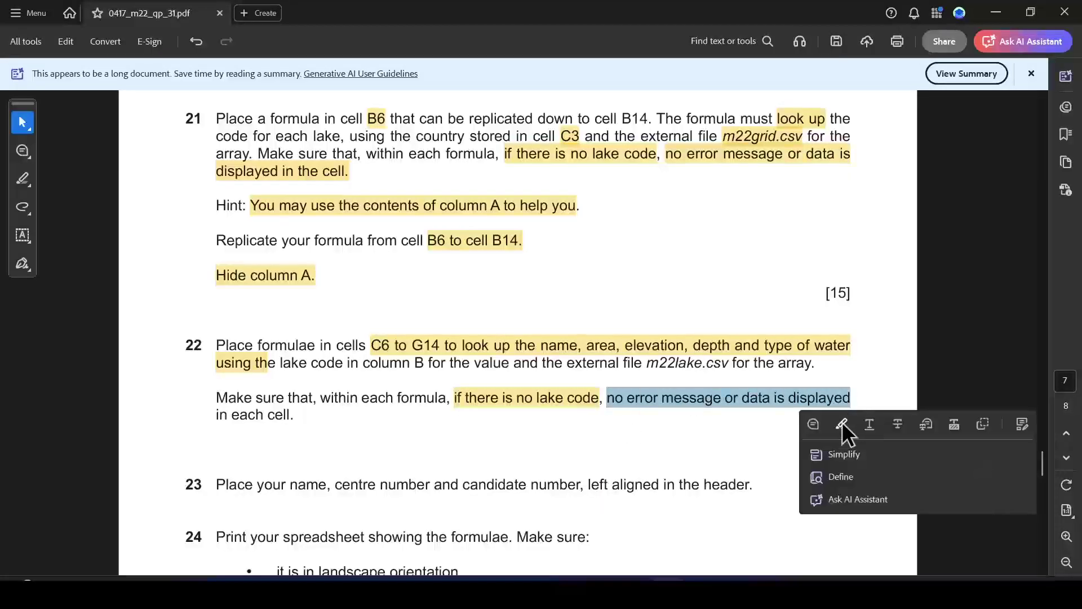
{"action": "left_click", "coordinate": [843, 426]}
Begin the lake name formula in cell C6 of the Finder workbook with =IF(B6="", to test for a missing code
{"action": "key", "text": "alt+Tab"}
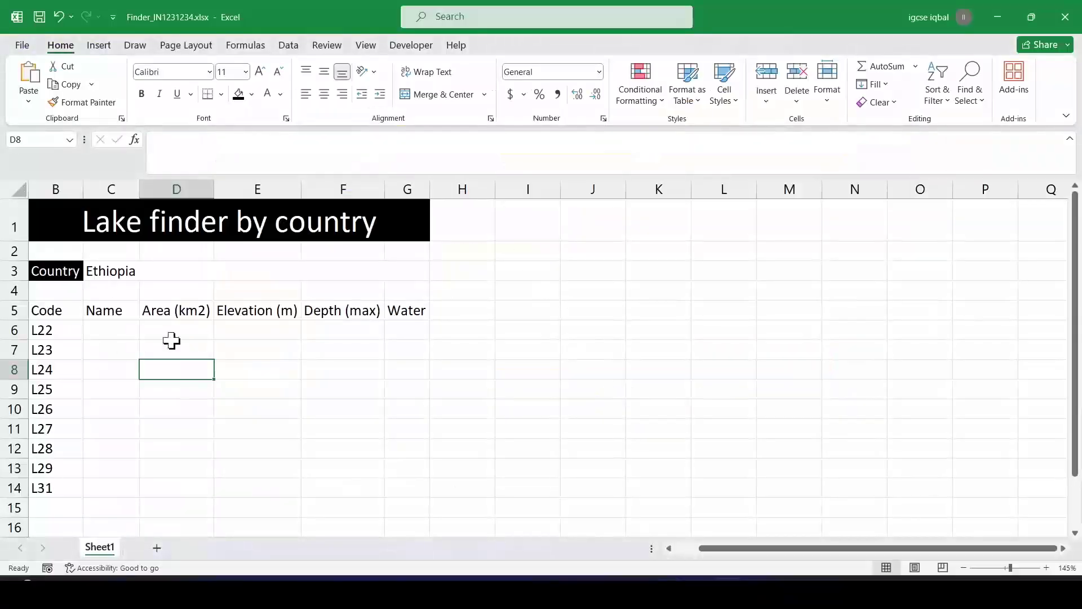
{"action": "left_click", "coordinate": [117, 335]}
{"action": "type", "text": "="}
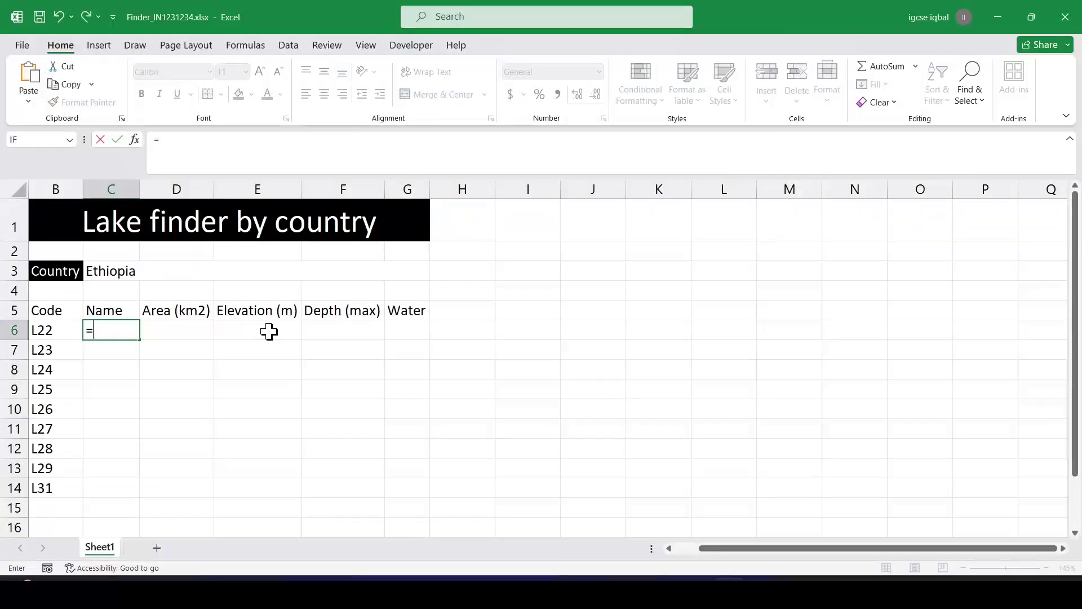
{"action": "type", "text": "IF"}
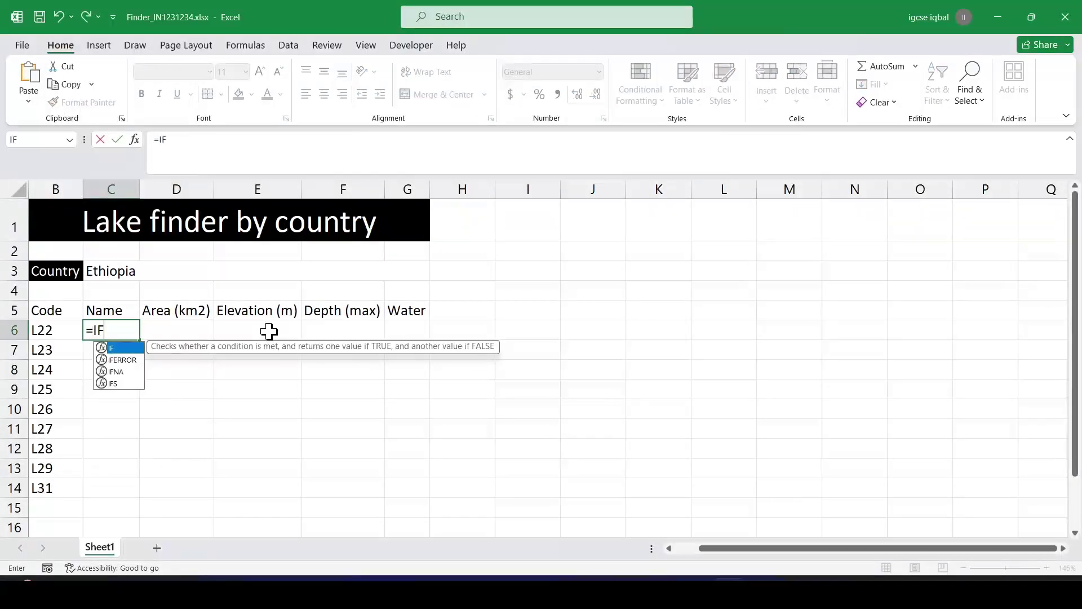
{"action": "type", "text": "("}
{"action": "left_click", "coordinate": [55, 329]}
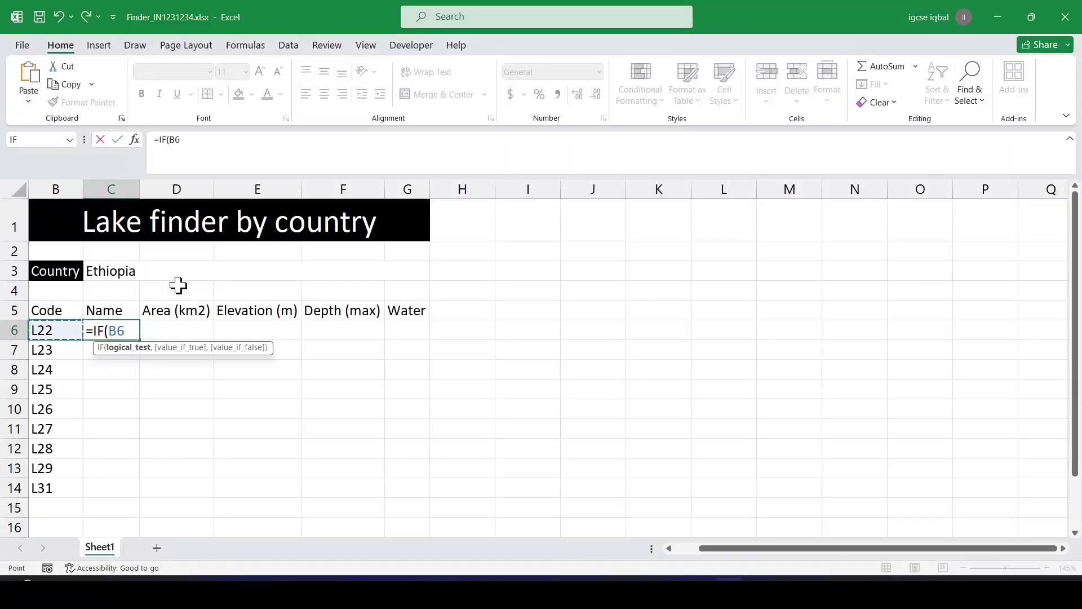
{"action": "type", "text": "=\""}
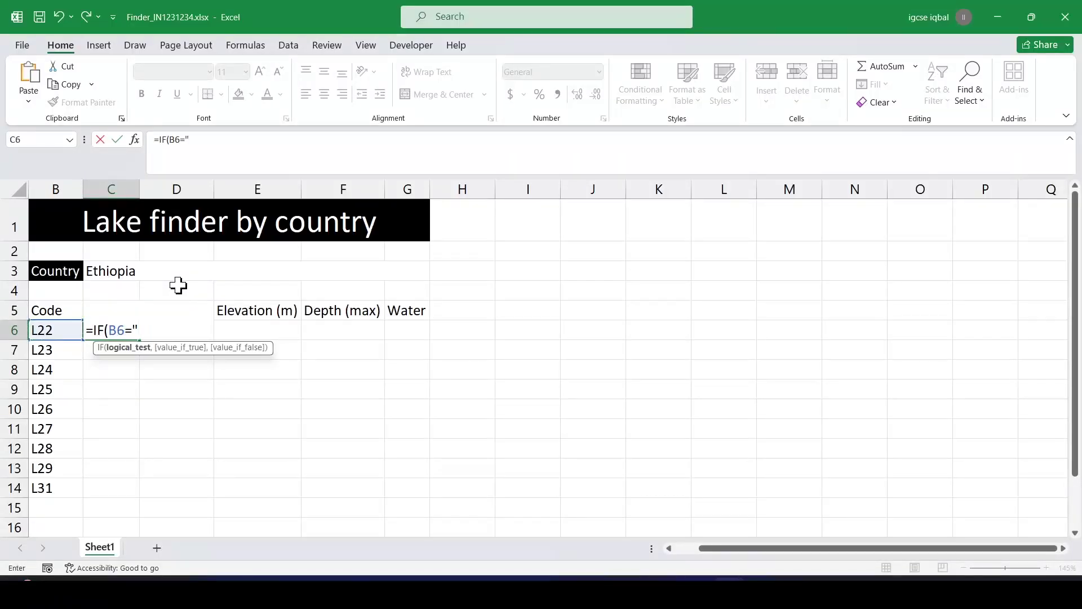
{"action": "type", "text": "\","}
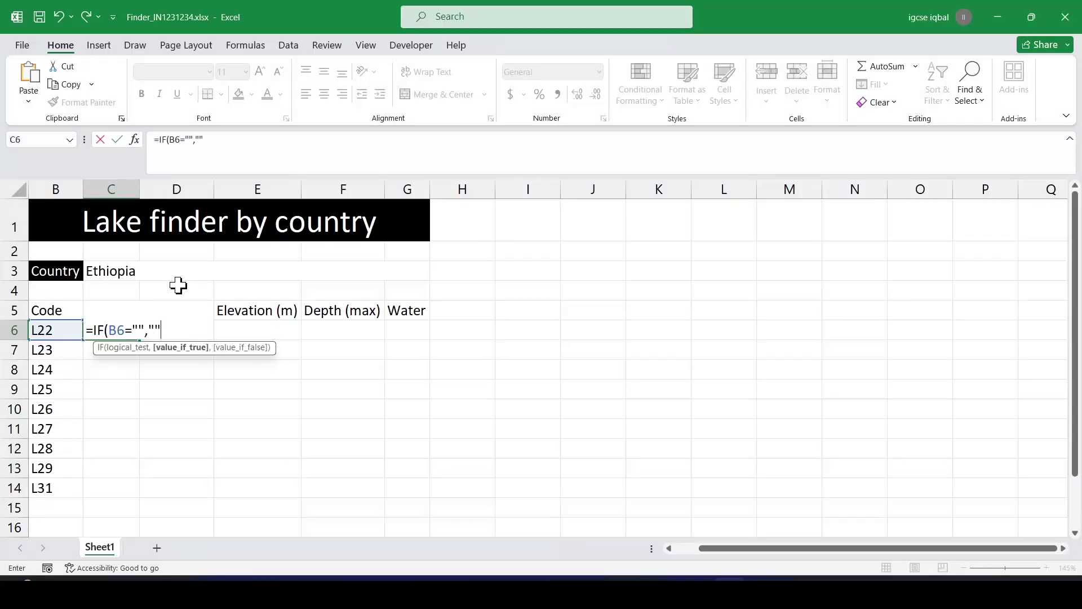
Continue the C6 formula with "" as the result for a missing code and a VLOOKUP on B6 otherwise
{"action": "type", "text": "\"\",VL"}
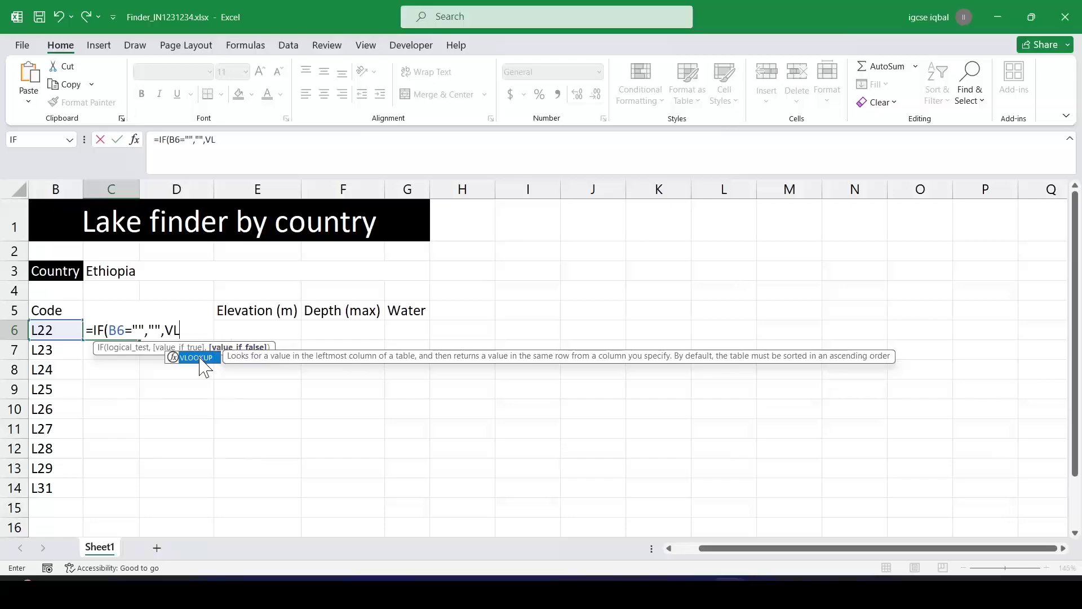
{"action": "key", "text": "Tab"}
{"action": "left_click", "coordinate": [67, 330]}
{"action": "type", "text": ","}
Set the C6 lookup's table array to $A$2:$G$36 in the m22lake.csv workbook
{"action": "key", "text": "alt+Tab"}
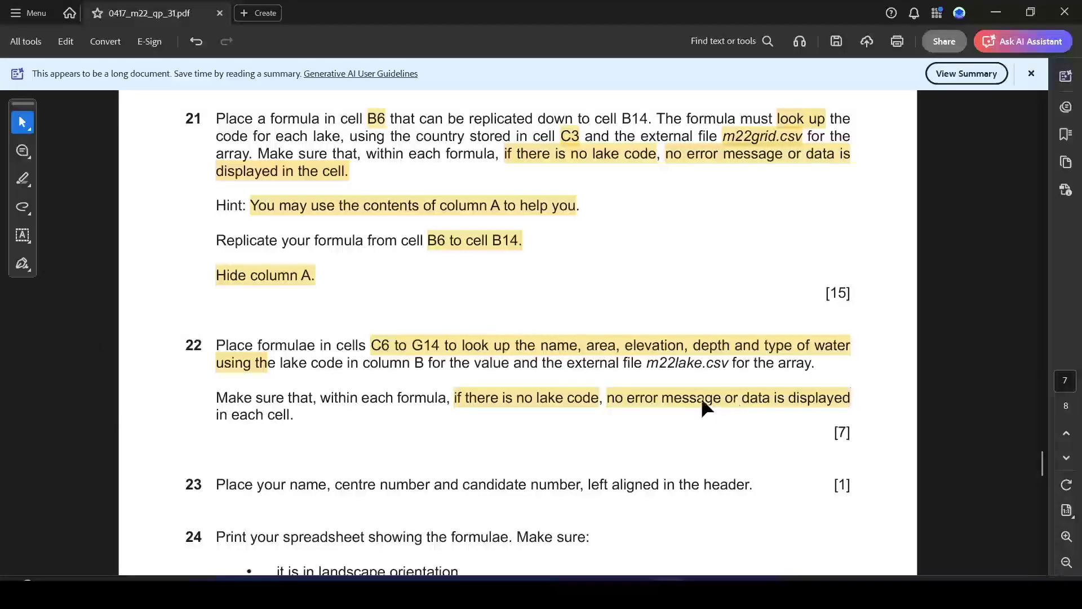
{"action": "key", "text": "alt+Tab"}
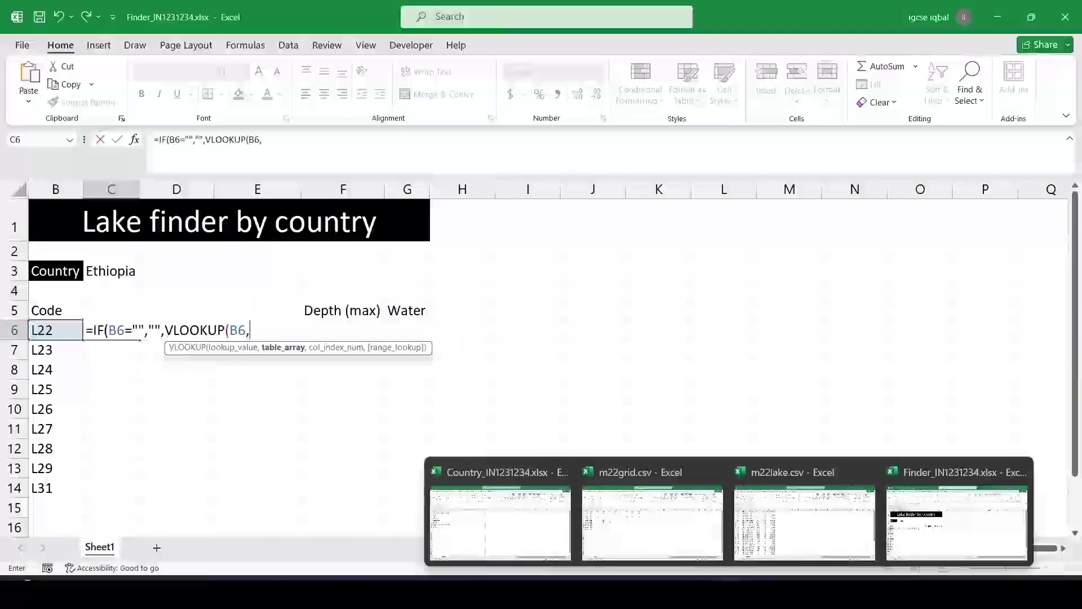
{"action": "left_click", "coordinate": [642, 507]}
{"action": "left_click_drag", "start_coordinate": [31, 213], "coordinate": [302, 507]}
{"action": "scroll", "coordinate": [222, 365], "scroll_direction": "up", "scroll_amount": 4}
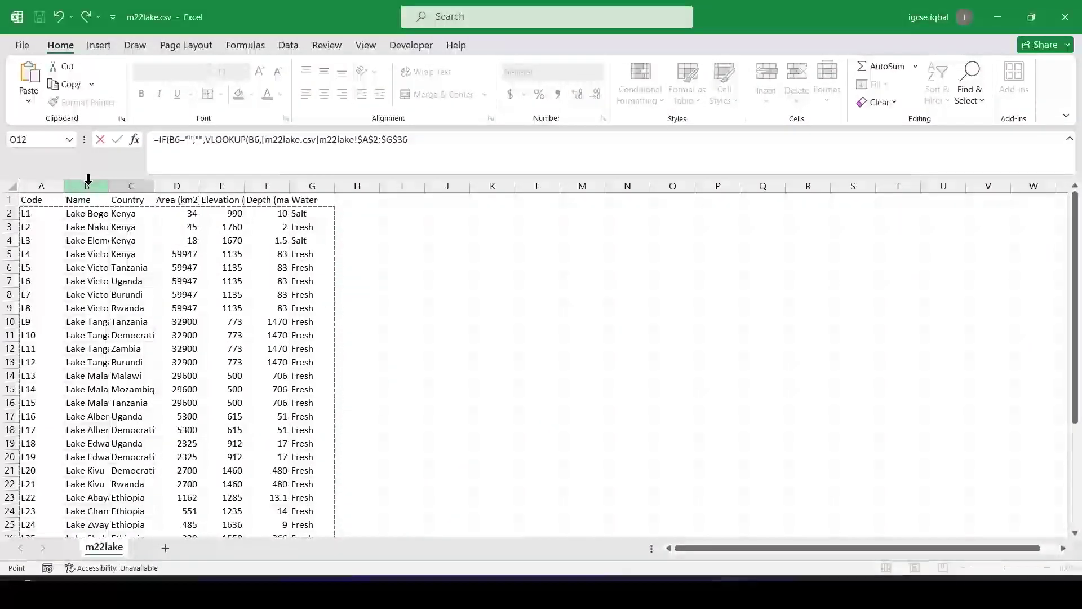
Complete the C6 formula with column index 2 and exact match 0, accepting the closing bracket correction
{"action": "key", "text": "ctrl+Tab"}
{"action": "left_click", "coordinate": [425, 145]}
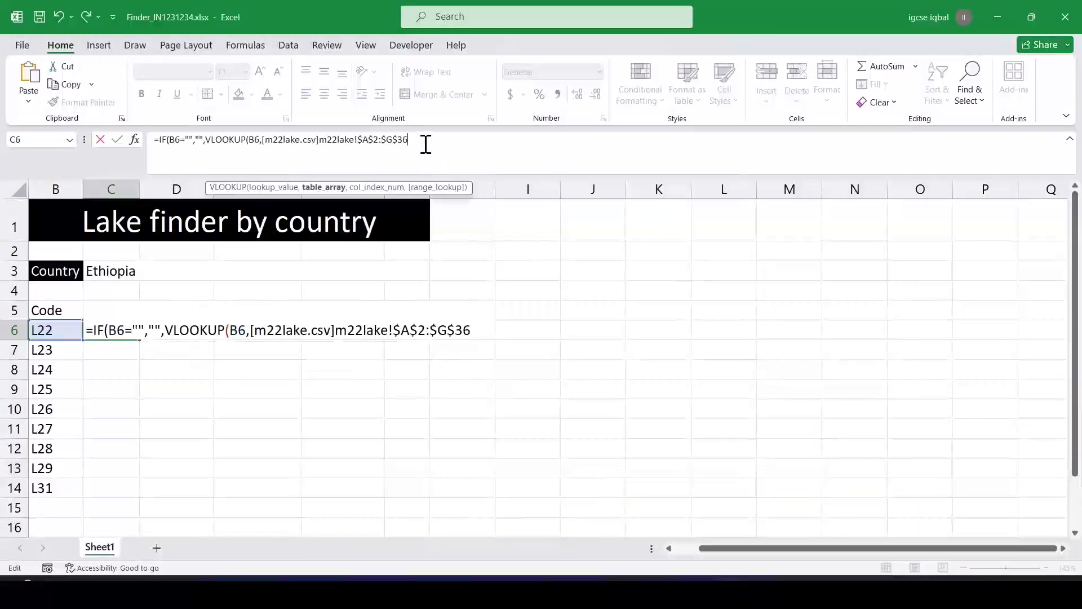
{"action": "type", "text": ",2"}
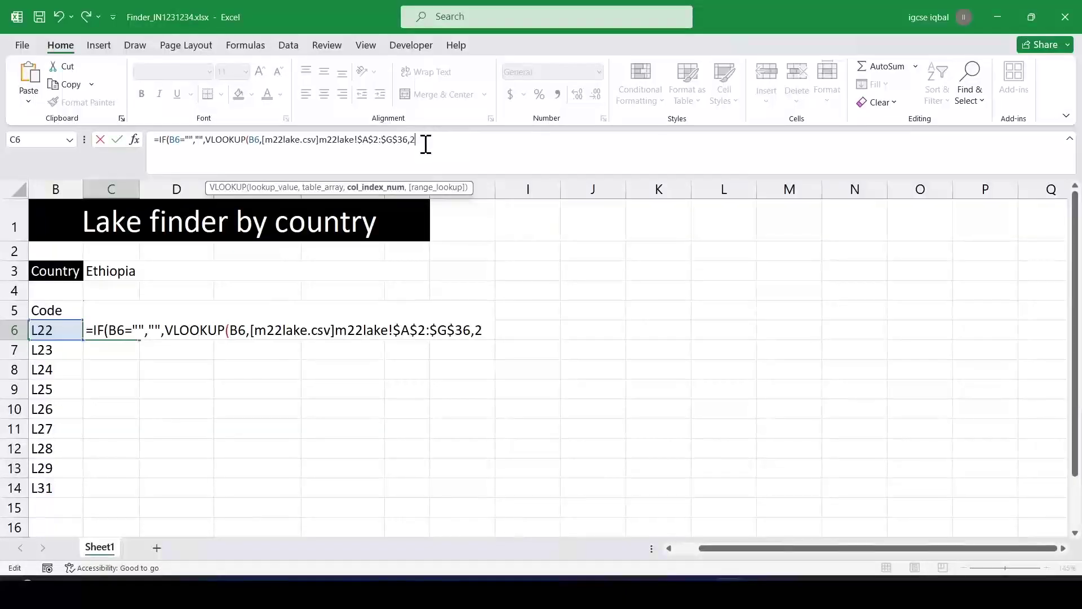
{"action": "type", "text": ","}
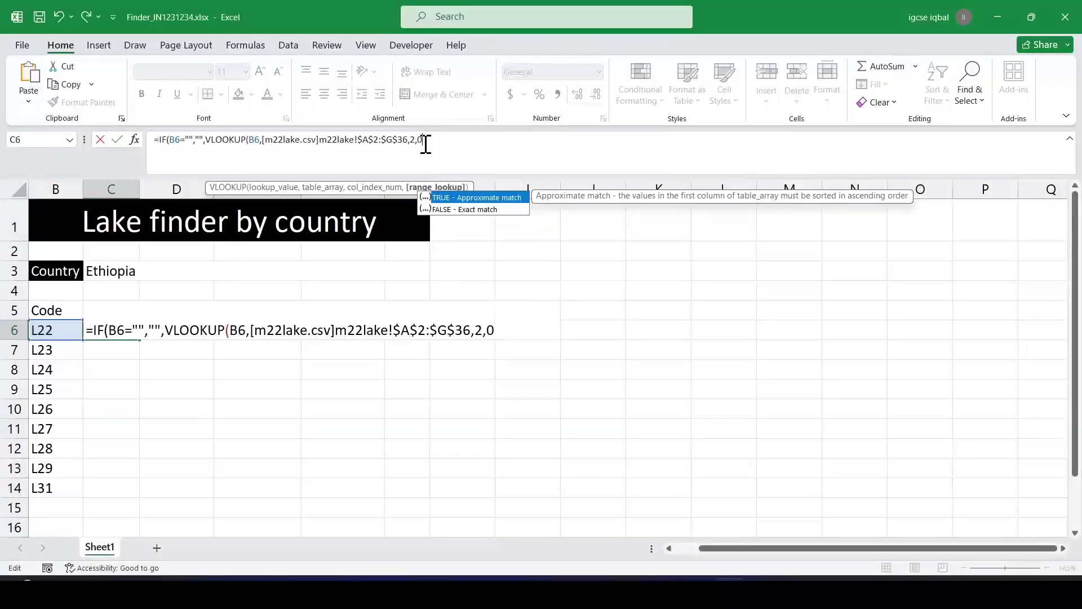
{"action": "type", "text": "0)"}
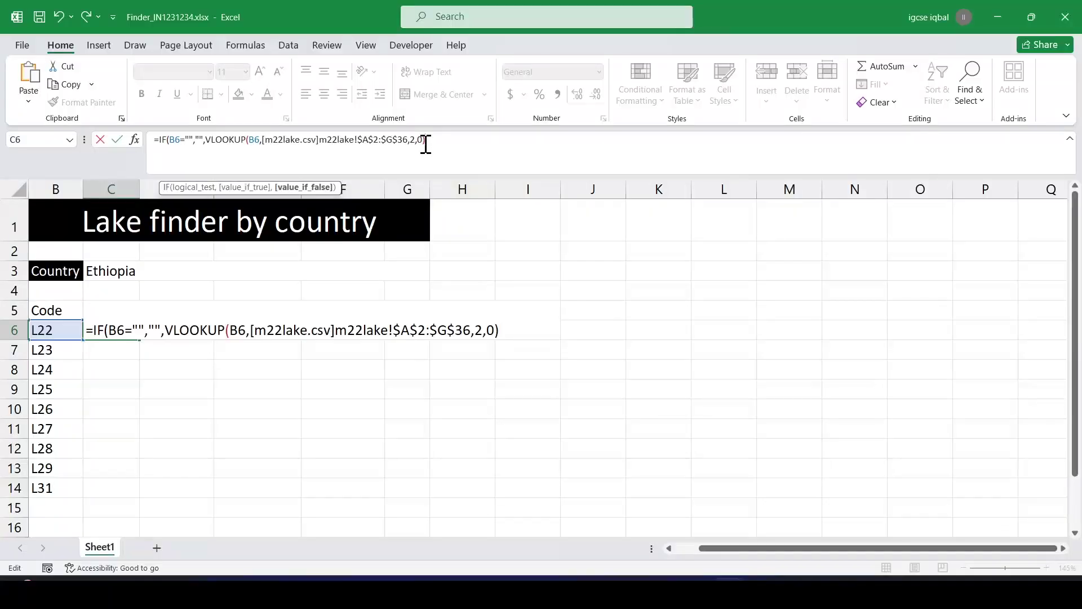
{"action": "key", "text": "Return"}
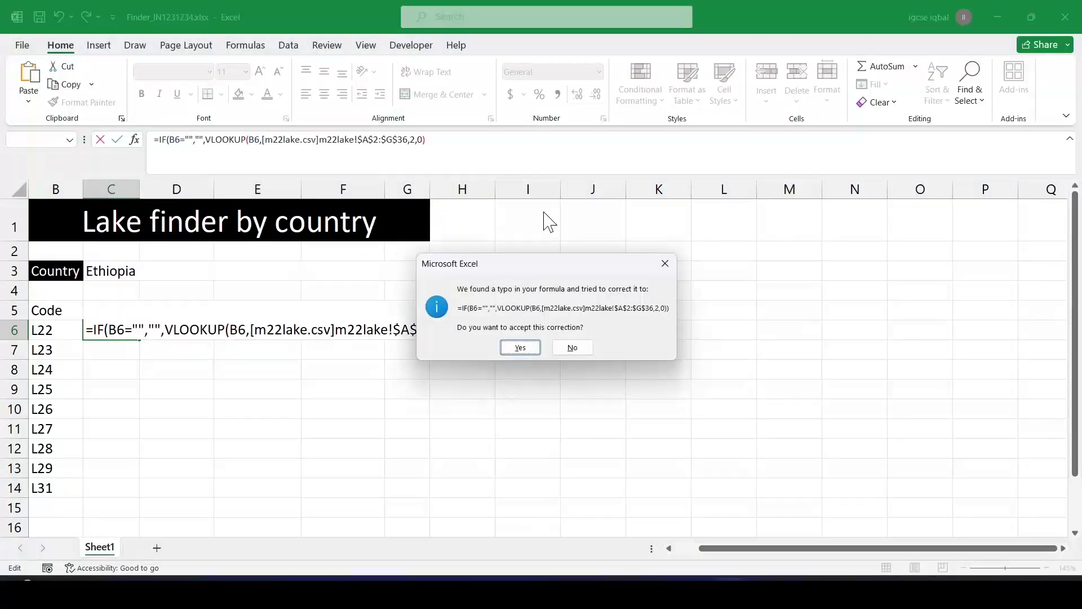
{"action": "left_click", "coordinate": [519, 347]}
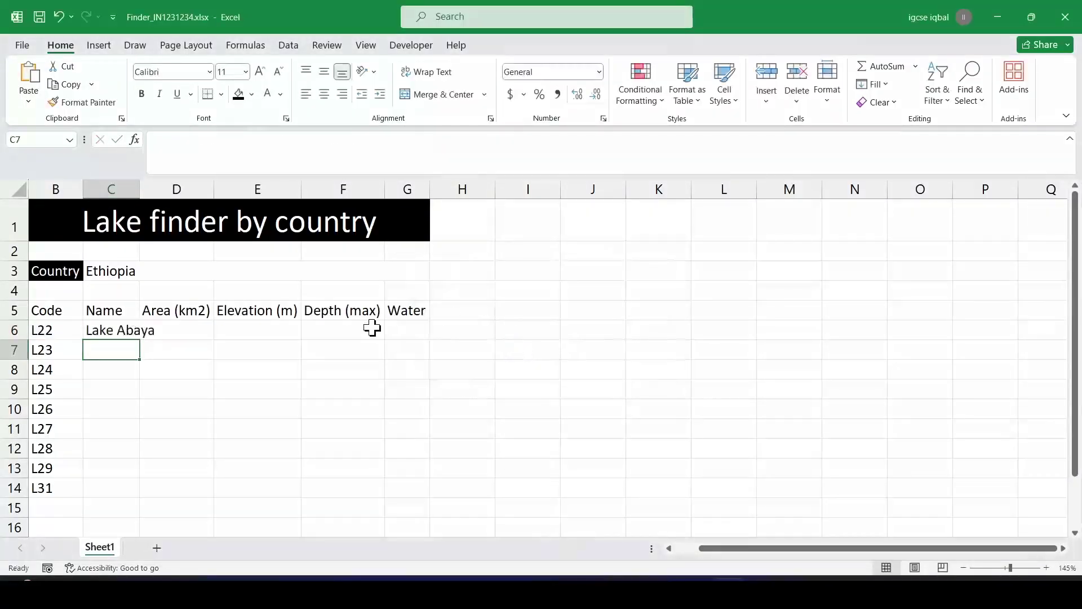
Replicate the lake name formula from C6 down to C14, and fit column C's width to the names
{"action": "left_click", "coordinate": [133, 333]}
{"action": "left_click", "coordinate": [403, 139]}
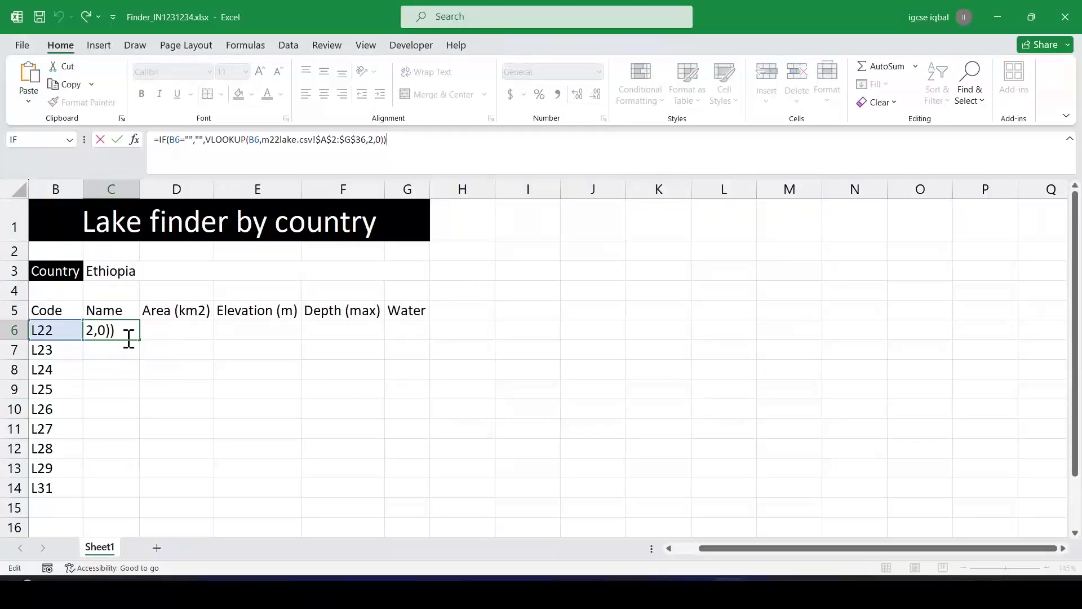
{"action": "left_click", "coordinate": [115, 345]}
{"action": "left_click", "coordinate": [116, 323]}
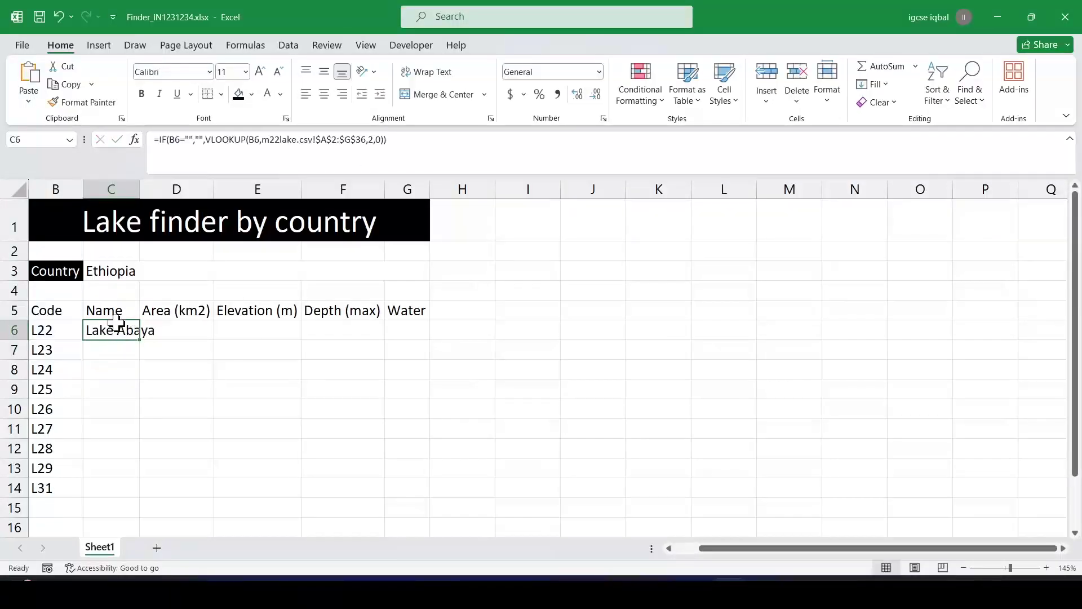
{"action": "double_click", "coordinate": [140, 342]}
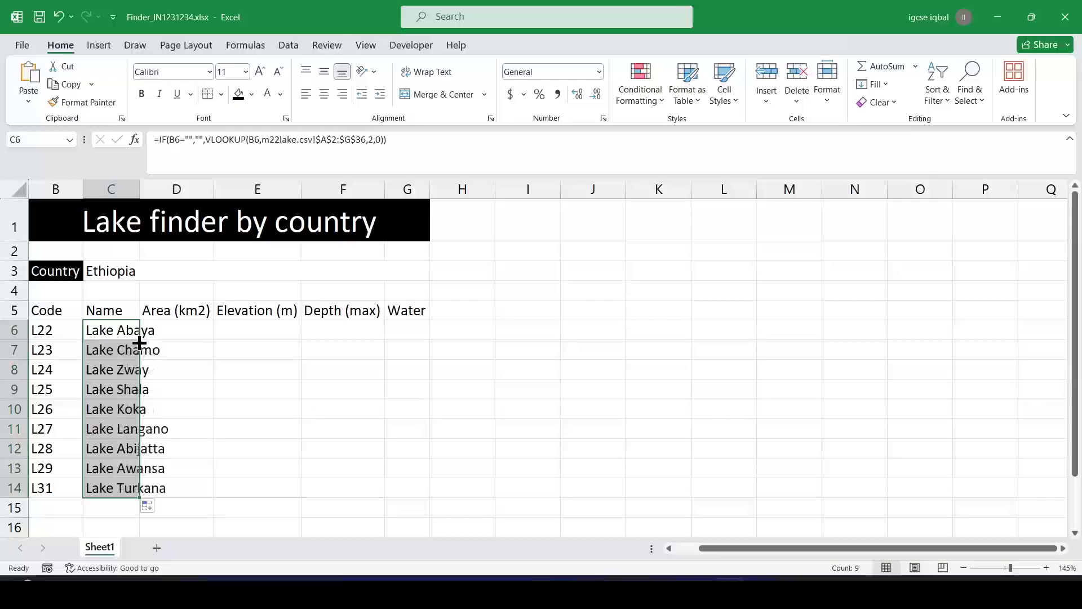
{"action": "left_click", "coordinate": [200, 346]}
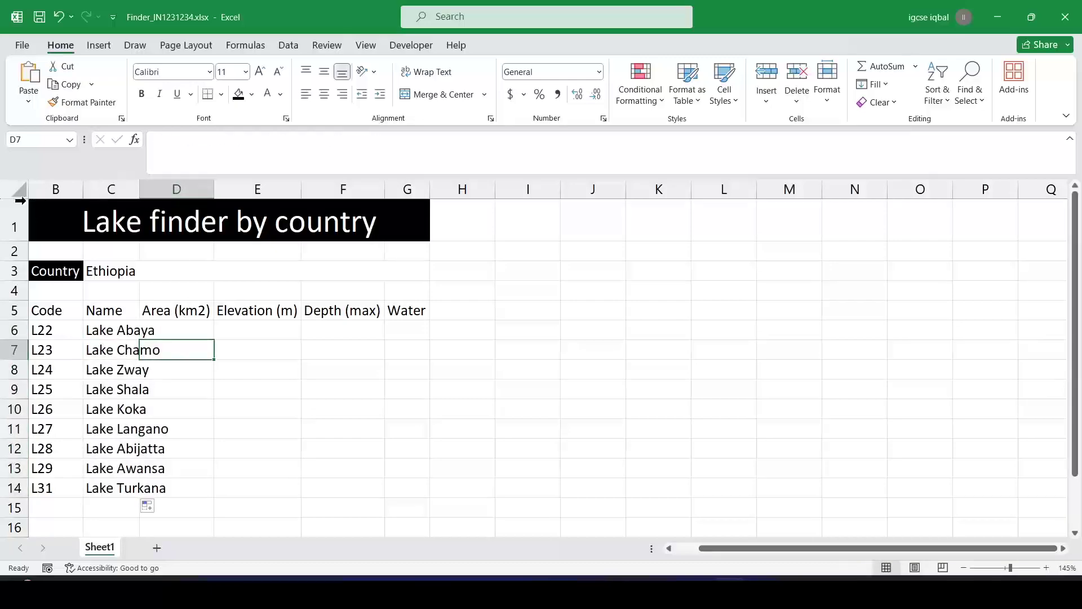
{"action": "double_click", "coordinate": [139, 189]}
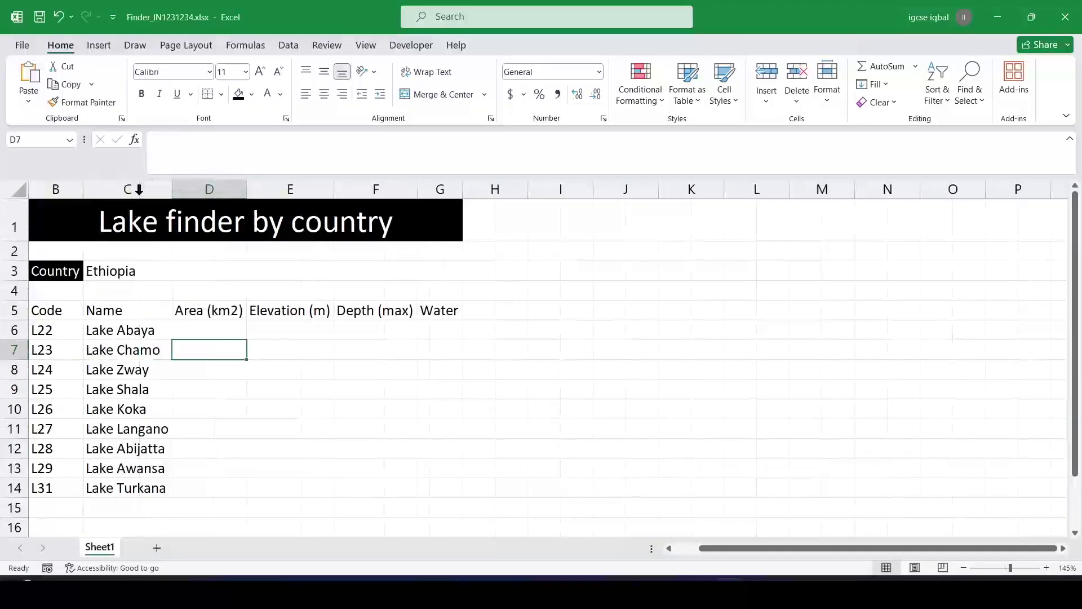
Begin the area formula in cell D6 with =IF(B6="","", so a missing code leaves the cell blank
{"action": "left_click", "coordinate": [191, 326]}
{"action": "key", "text": "ctrl+Tab"}
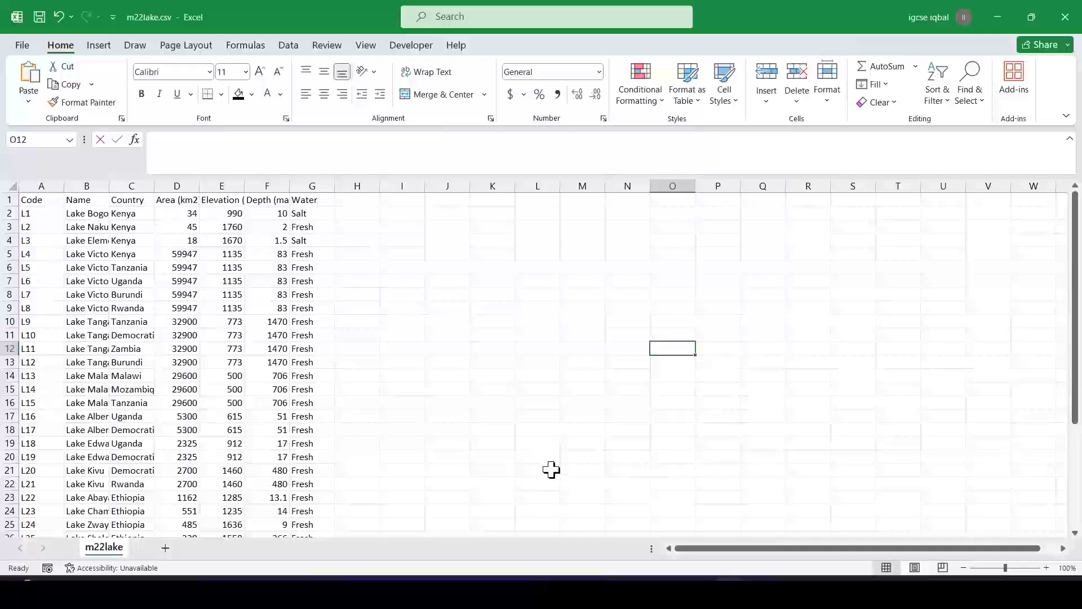
{"action": "key", "text": "ctrl+Tab"}
{"action": "key", "text": "ctrl+Tab"}
{"action": "key", "text": "ctrl+Tab"}
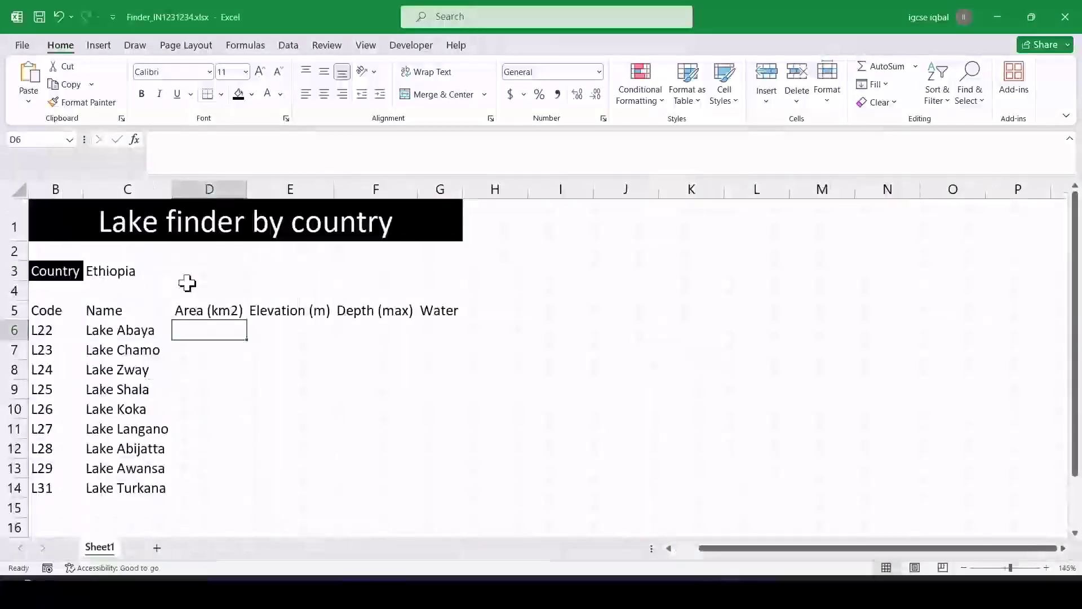
{"action": "type", "text": "="}
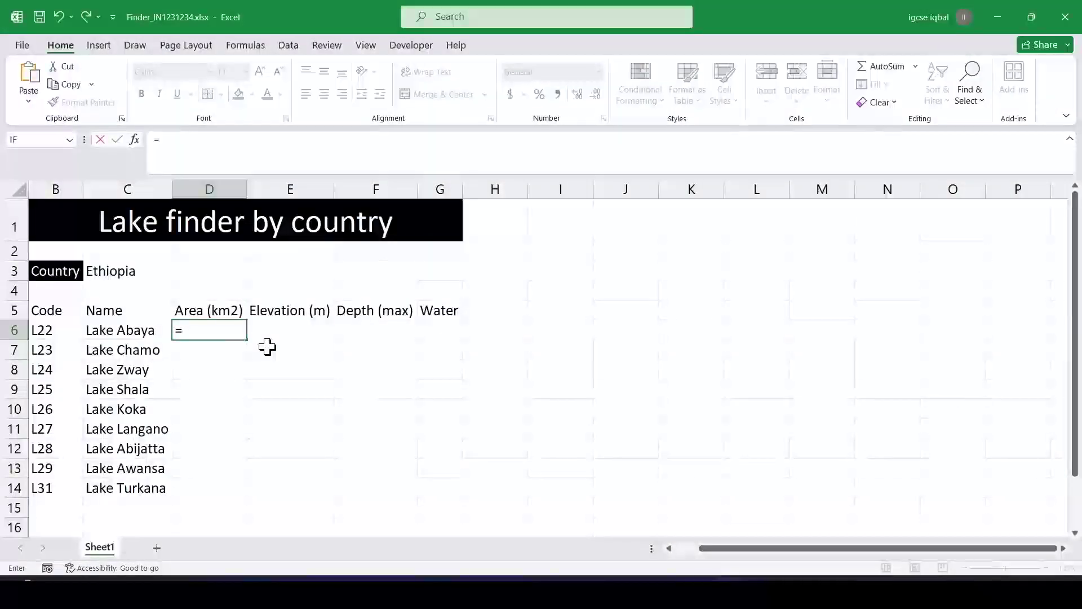
{"action": "type", "text": "IF("}
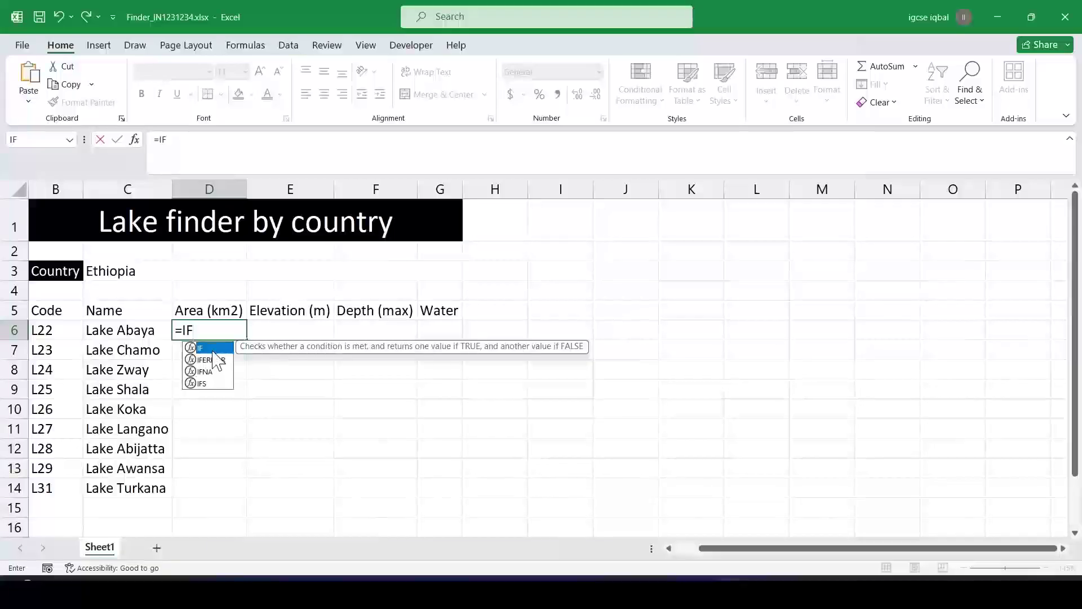
{"action": "double_click", "coordinate": [213, 349]}
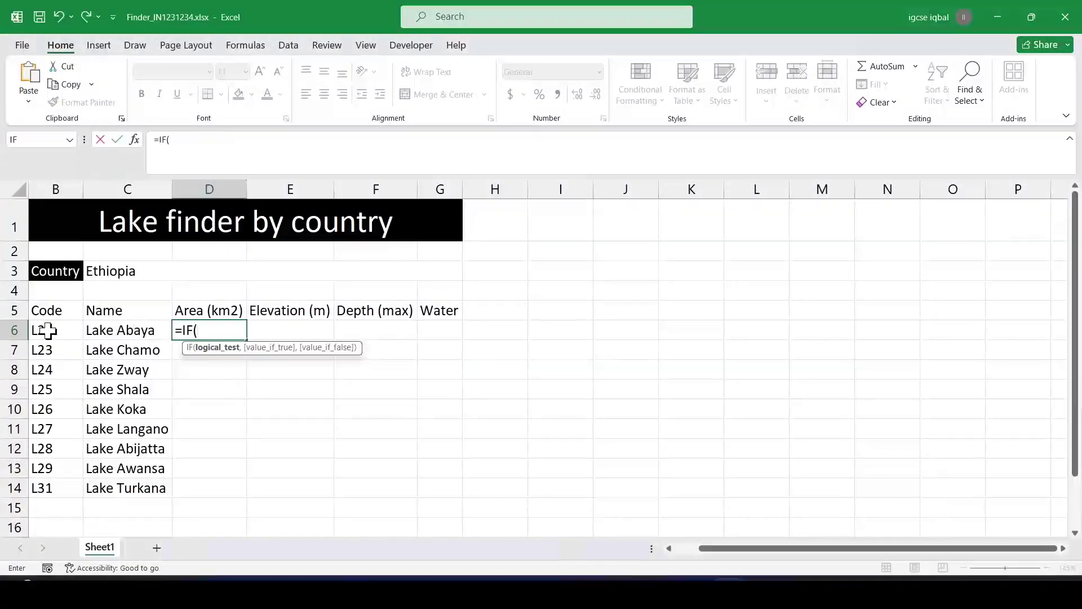
{"action": "left_click", "coordinate": [51, 331]}
{"action": "type", "text": "="}
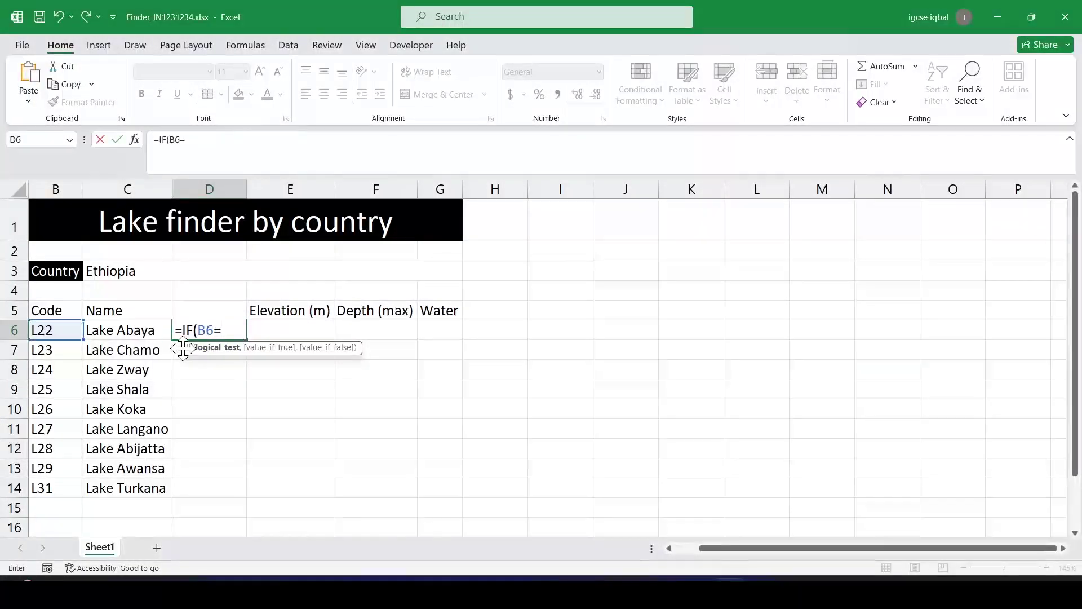
{"action": "type", "text": "\"\",\""}
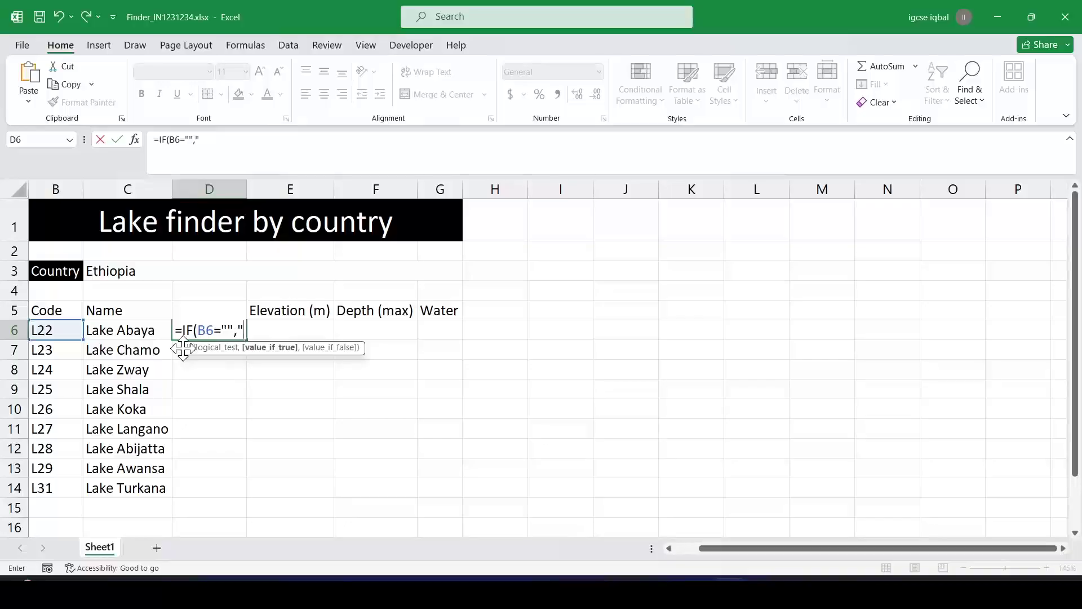
{"action": "type", "text": "\",VL"}
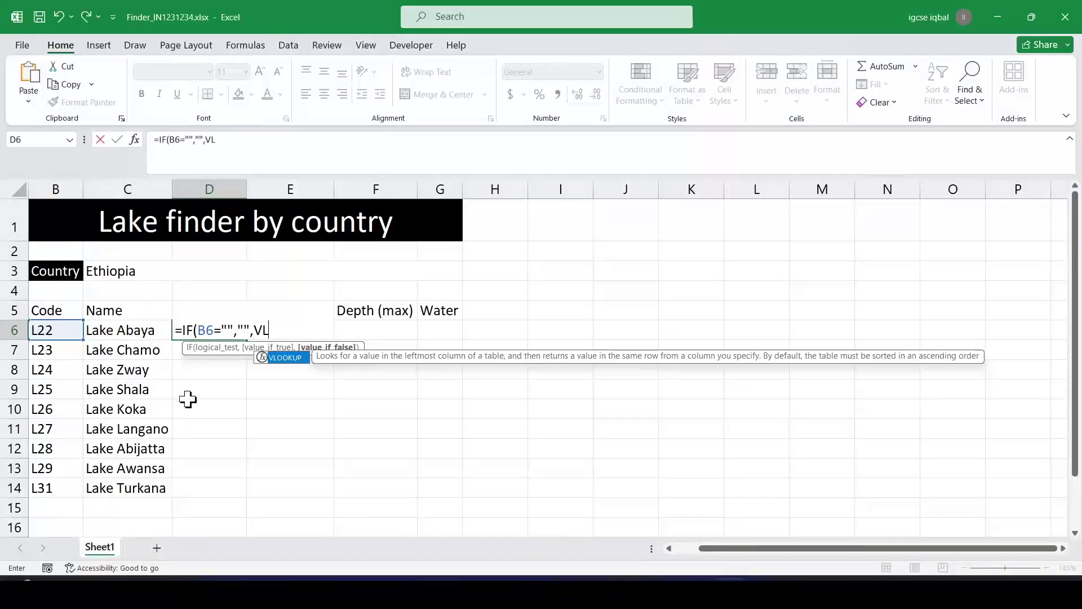
Add a VLOOKUP on B6 to the D6 formula, using $A$2:$G$36 of m22lake.csv as the table array
{"action": "double_click", "coordinate": [288, 360]}
{"action": "left_click", "coordinate": [51, 327]}
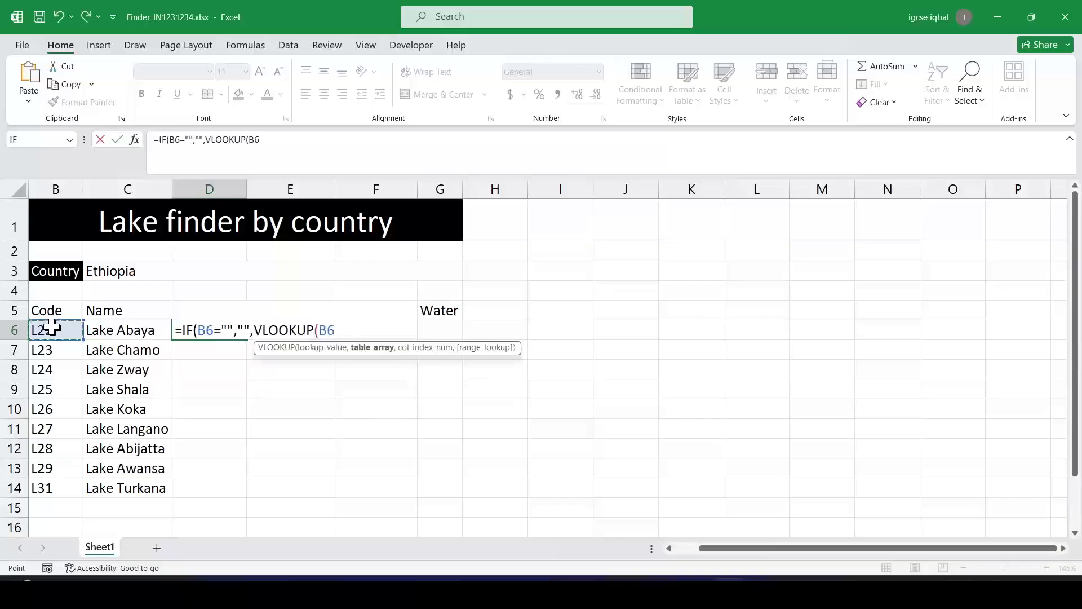
{"action": "type", "text": ","}
{"action": "key", "text": "ctrl+Tab"}
{"action": "left_click_drag", "start_coordinate": [44, 220], "coordinate": [304, 521]}
{"action": "key", "text": "alt+Tab"}
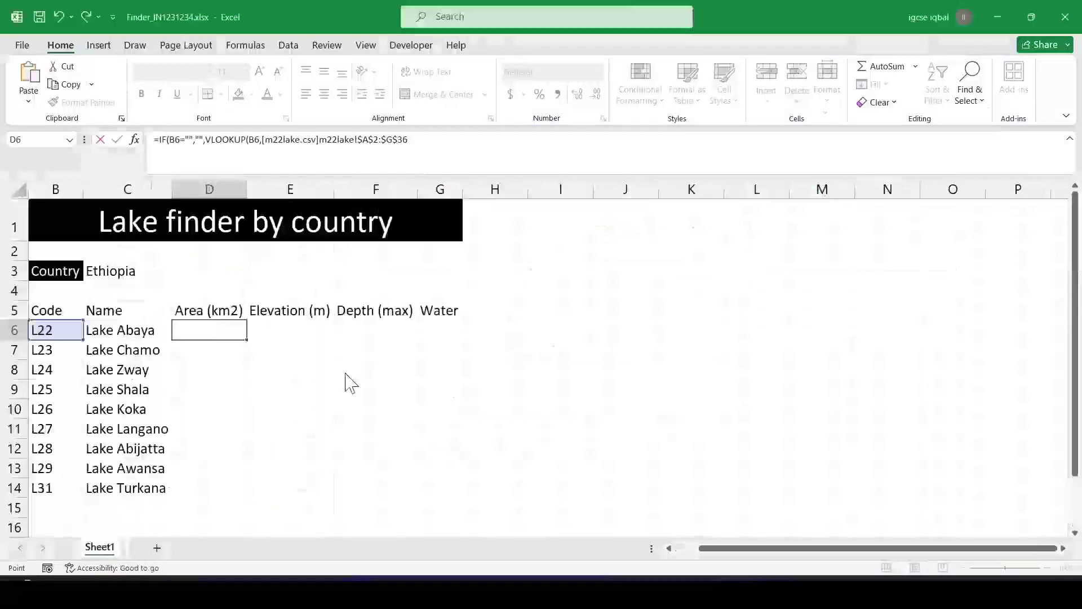
{"action": "key", "text": "alt+Tab"}
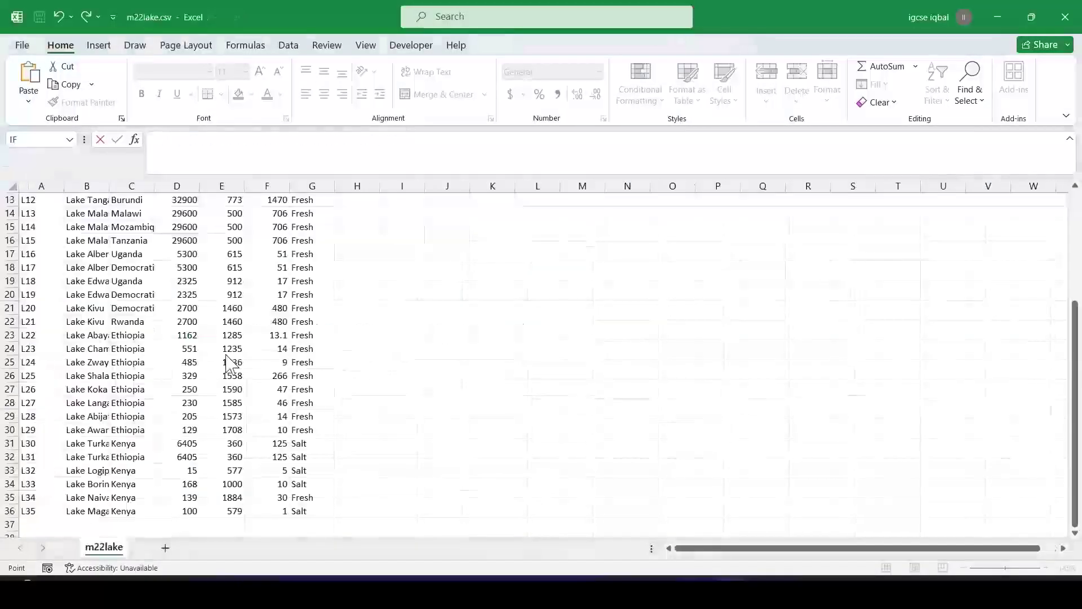
{"action": "scroll", "coordinate": [201, 271], "scroll_direction": "up", "scroll_amount": 4}
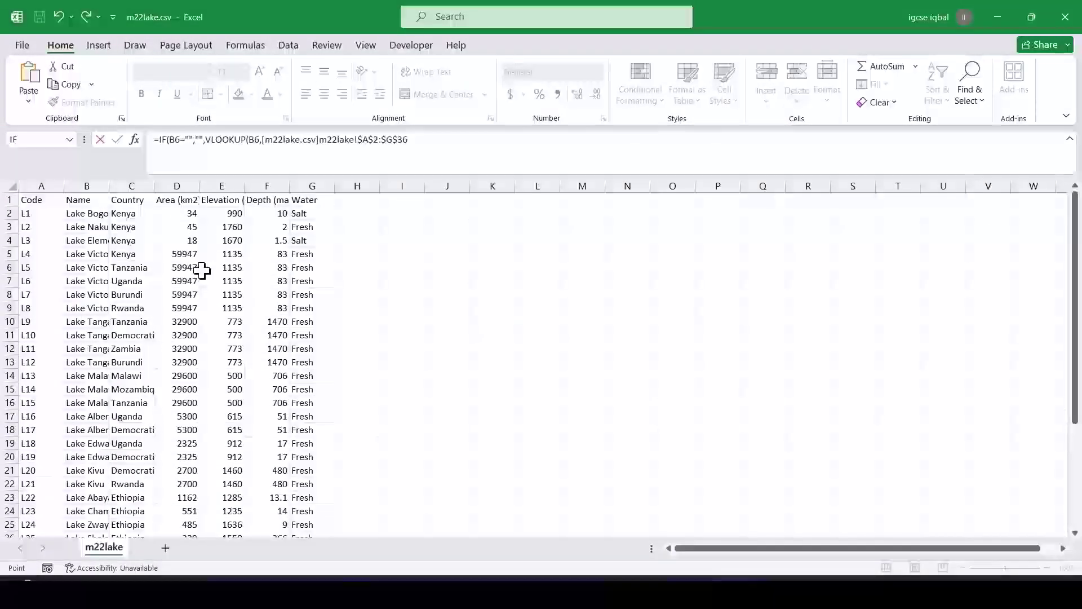
Complete the D6 formula with column index 4 and exact match 0, accepting the closing bracket correction
{"action": "left_click", "coordinate": [426, 146]}
{"action": "type", "text": ","}
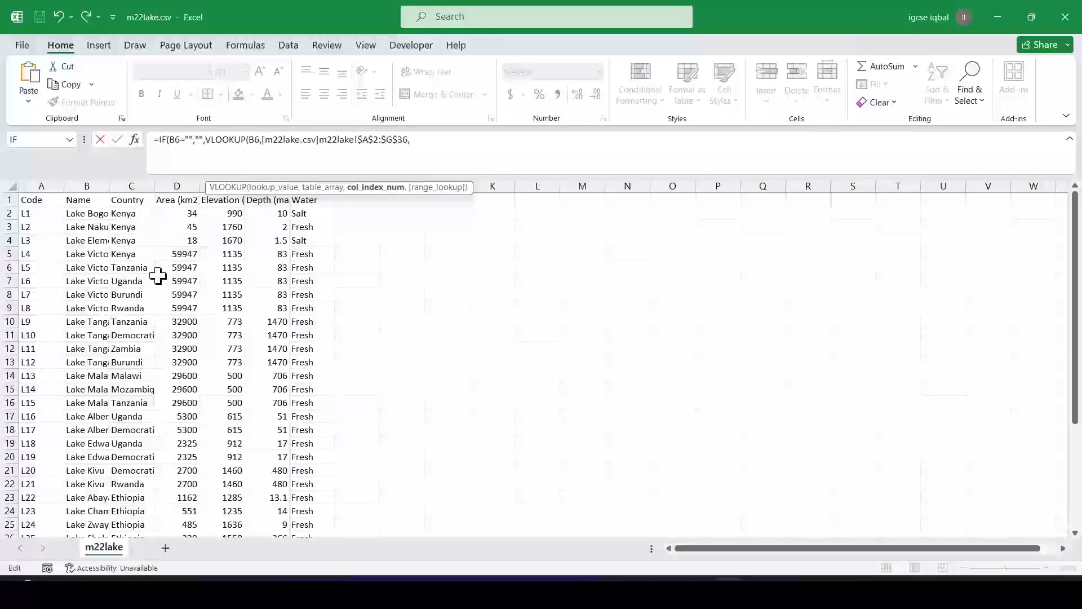
{"action": "type", "text": "4,"}
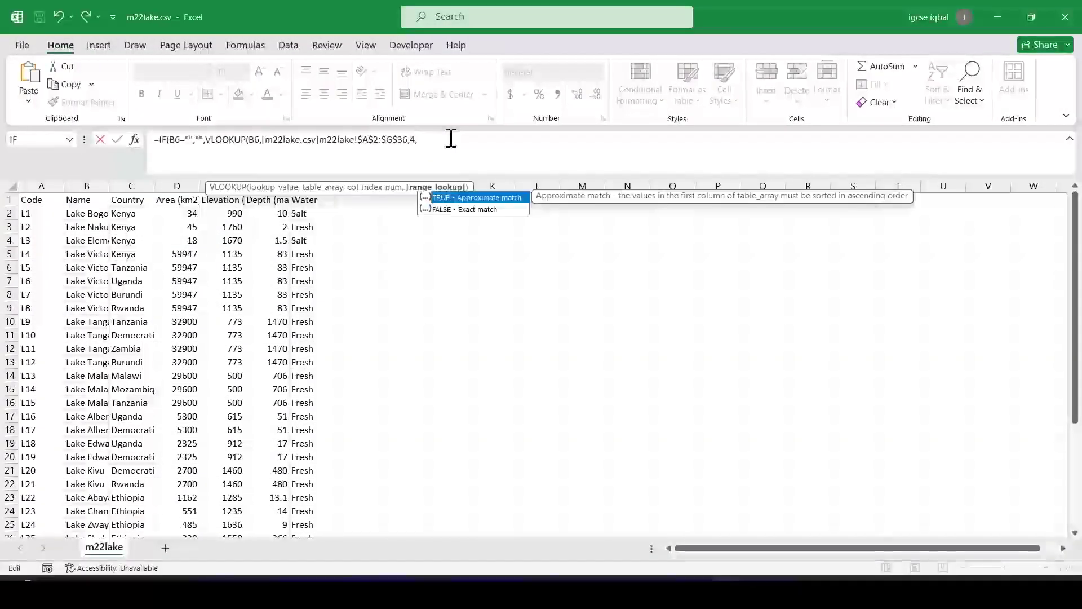
{"action": "type", "text": "0)"}
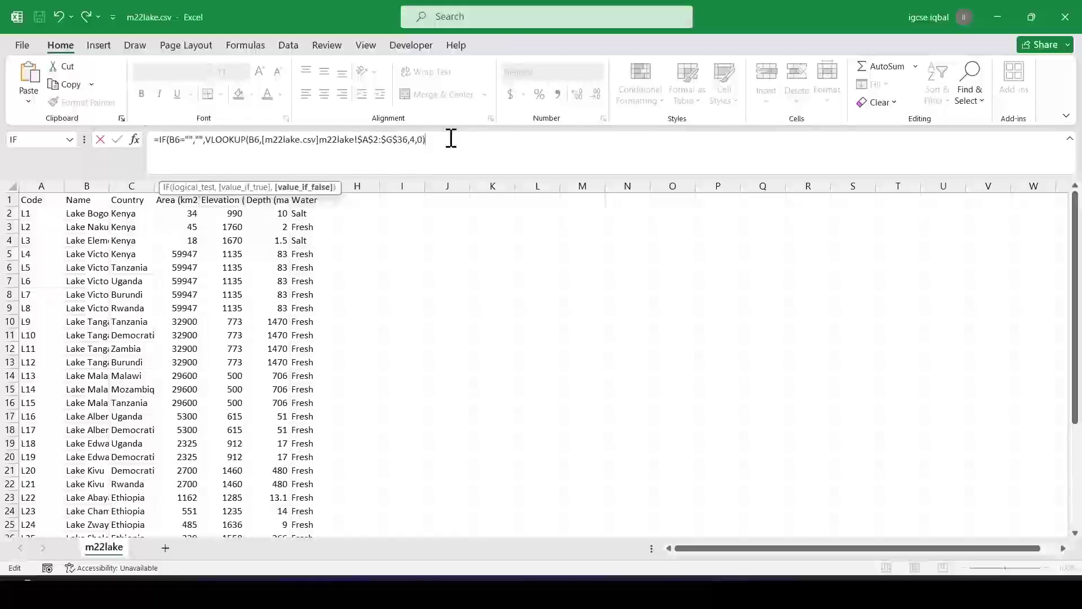
{"action": "key", "text": "Return"}
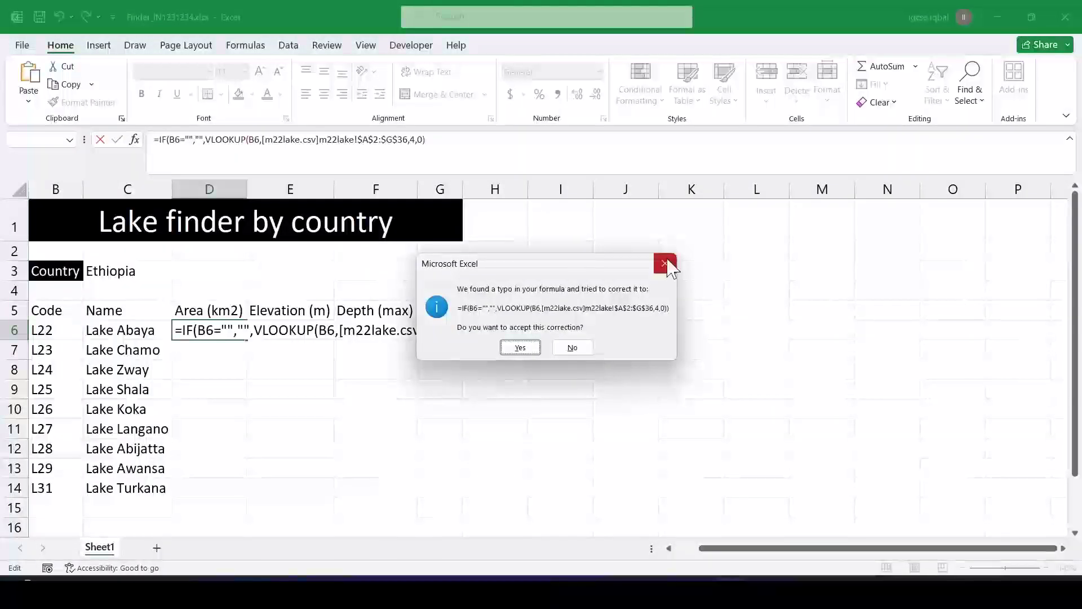
{"action": "left_click", "coordinate": [524, 347]}
{"action": "left_click", "coordinate": [218, 329]}
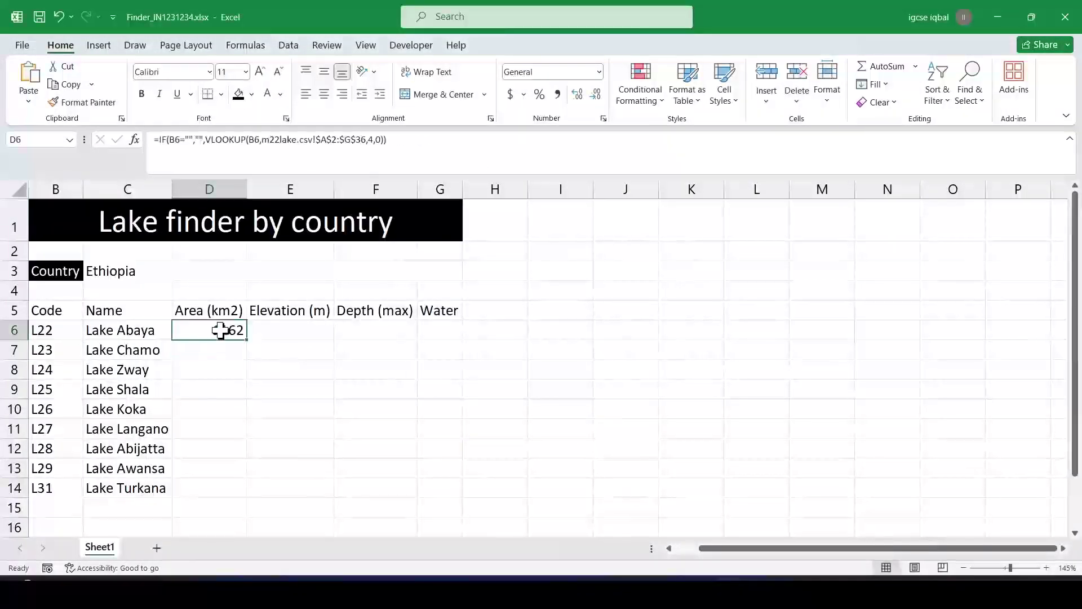
{"action": "left_click", "coordinate": [404, 142]}
Begin the elevation formula in cell E6 with =IF(B6="","", so a missing code leaves the cell blank
{"action": "left_click", "coordinate": [285, 331]}
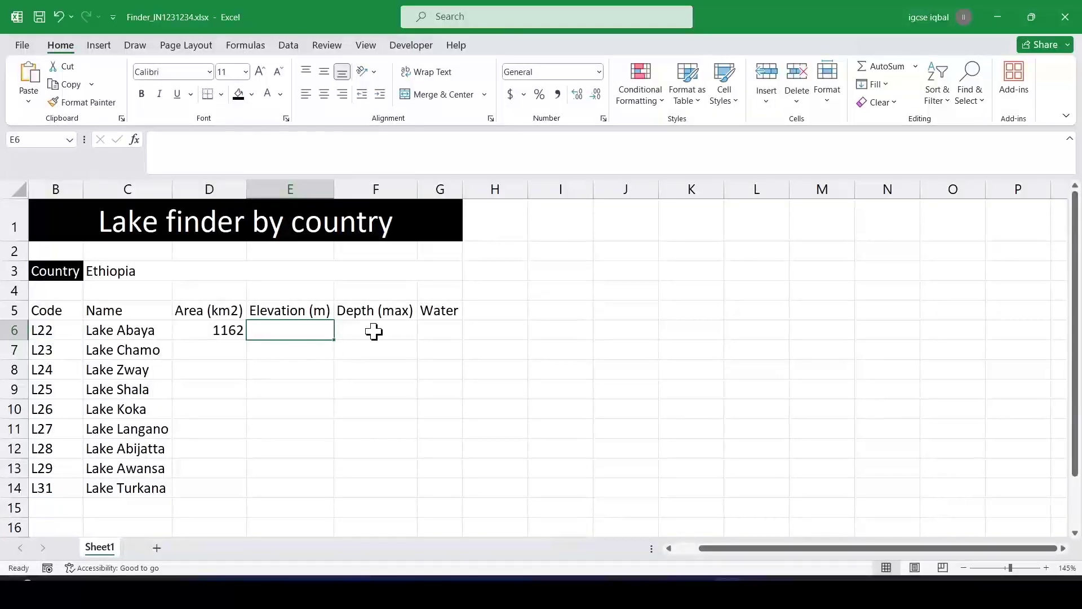
{"action": "type", "text": "="}
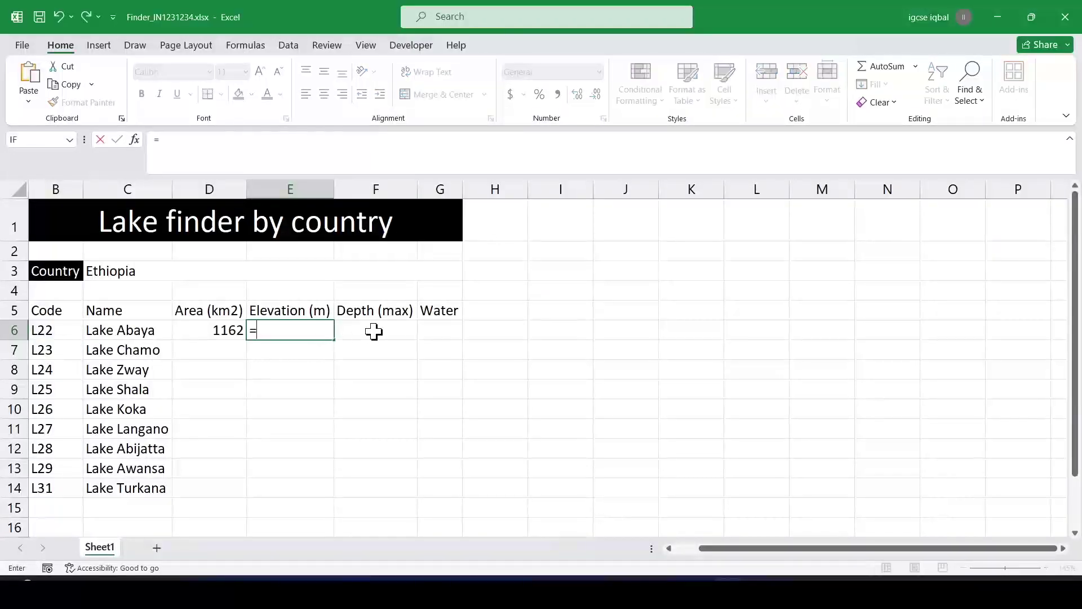
{"action": "type", "text": "IF"}
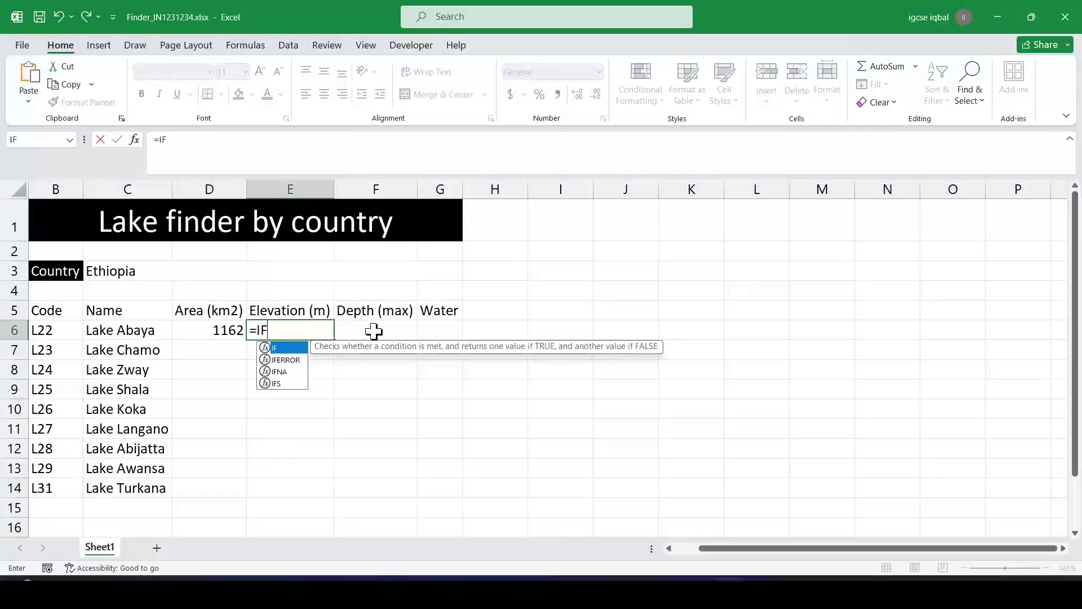
{"action": "double_click", "coordinate": [274, 347]}
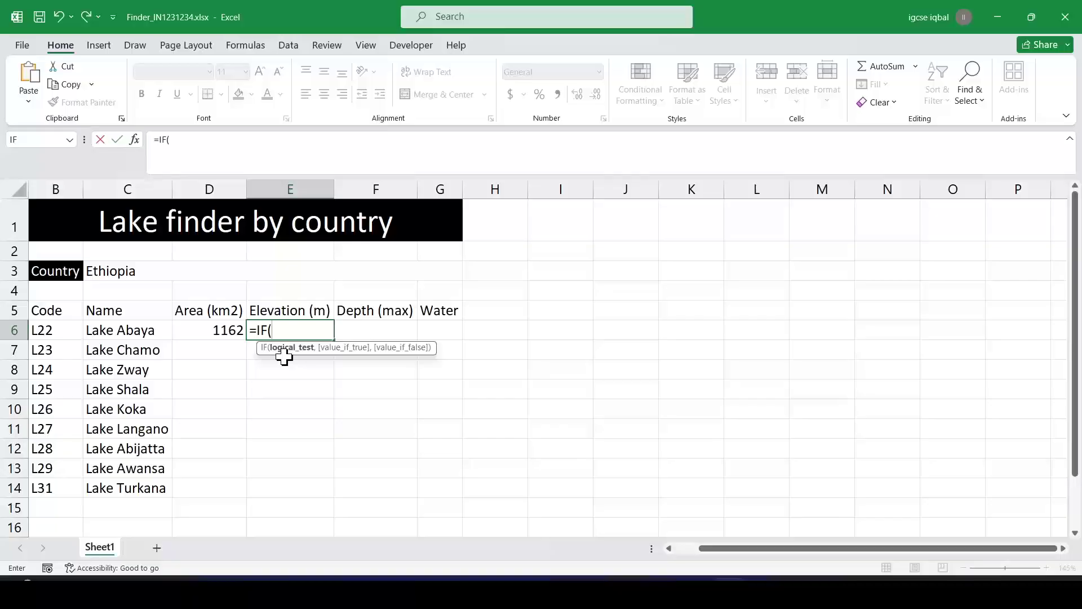
{"action": "left_click", "coordinate": [57, 326]}
{"action": "type", "text": "="}
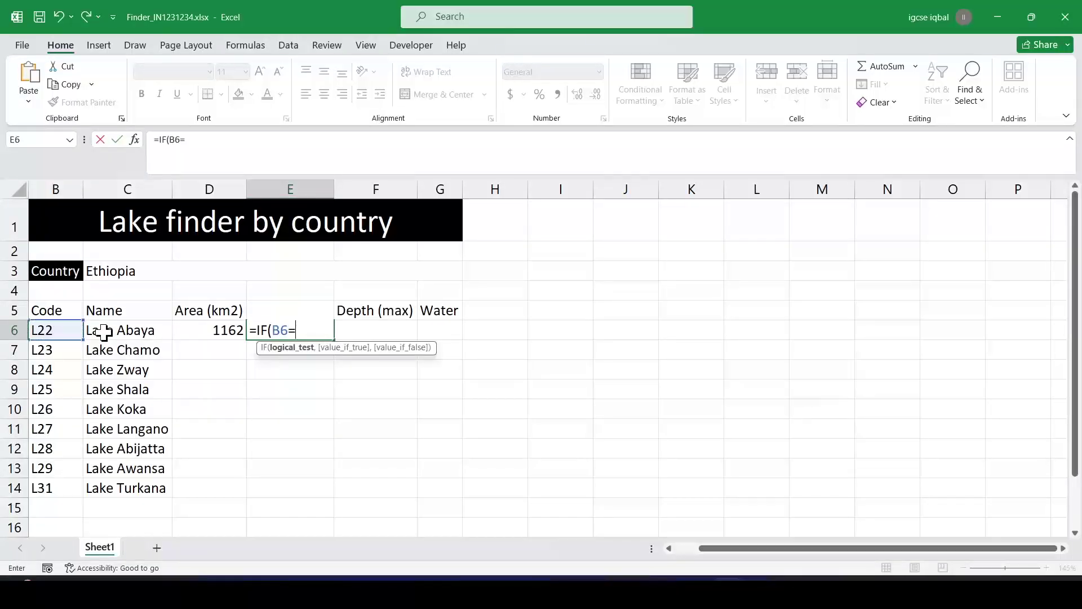
{"action": "type", "text": "\"\",\"\",VL"}
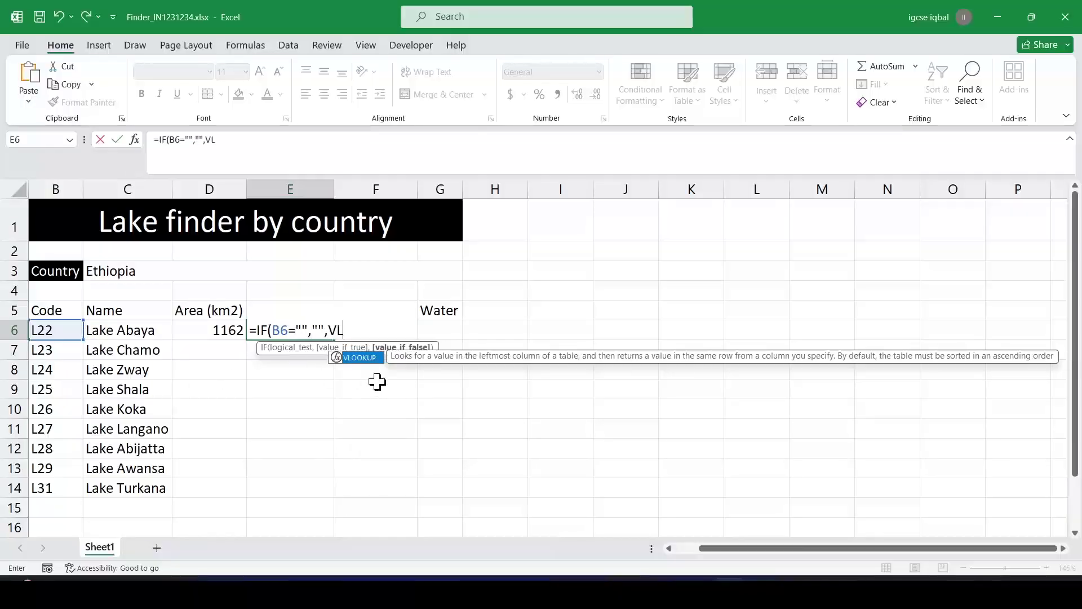
Add a VLOOKUP on B6 to the E6 formula, with $A$2:$G$36 of m22lake.csv as the table array
{"action": "double_click", "coordinate": [361, 358]}
{"action": "left_click", "coordinate": [67, 330]}
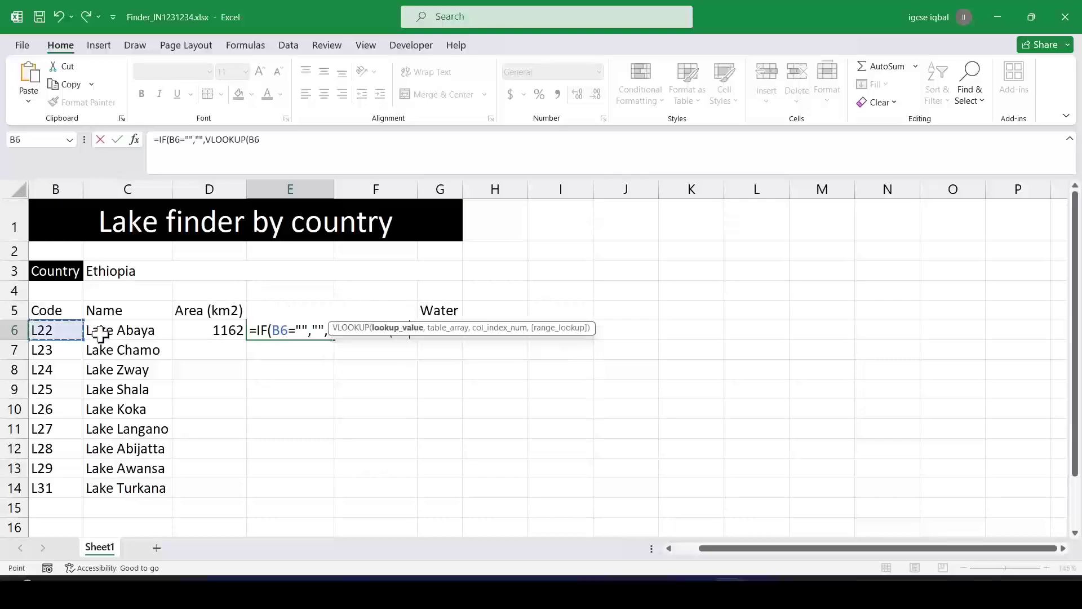
{"action": "type", "text": ","}
{"action": "key", "text": "ctrl+Tab"}
{"action": "left_click_drag", "start_coordinate": [27, 215], "coordinate": [297, 499]}
{"action": "scroll", "coordinate": [261, 350], "scroll_direction": "up", "scroll_amount": 5}
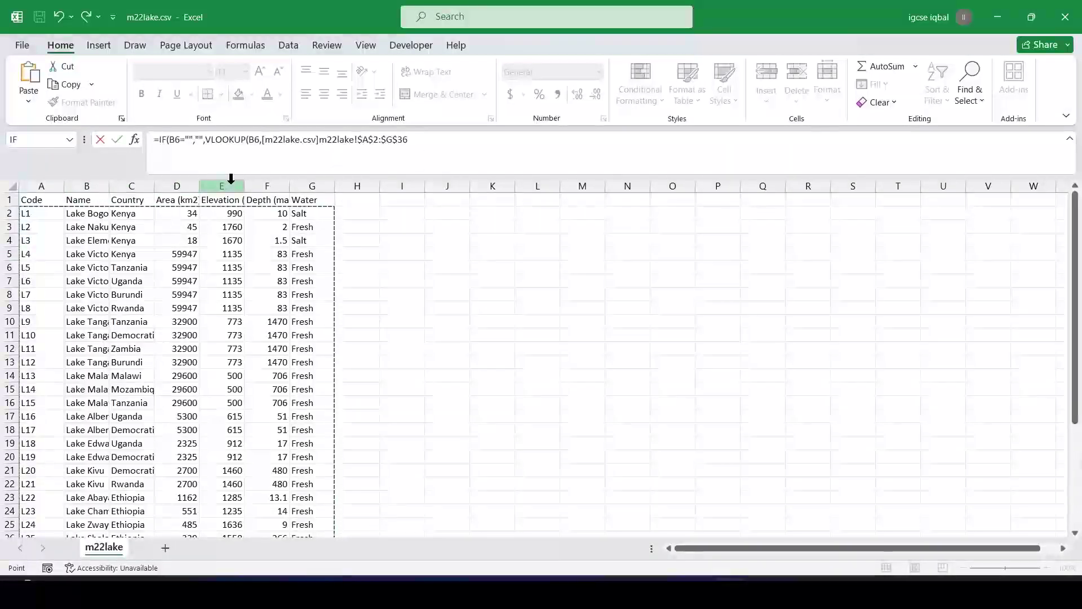
Complete the E6 formula with column index 5 and exact match 0, accept the closing bracket correction, and reselect E6
{"action": "left_click", "coordinate": [423, 143]}
{"action": "type", "text": ","}
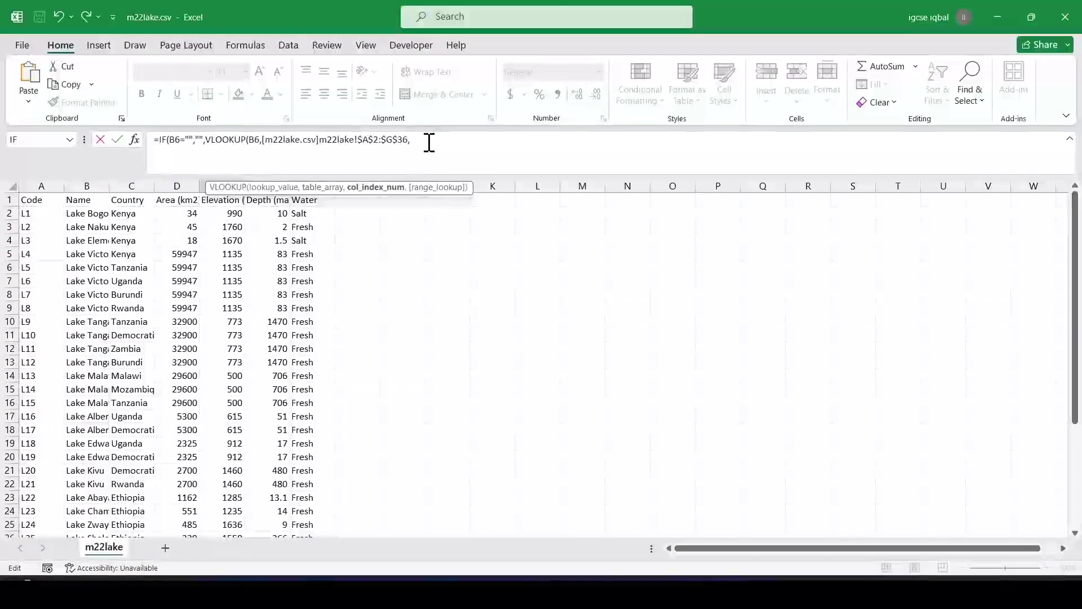
{"action": "type", "text": "5,0"}
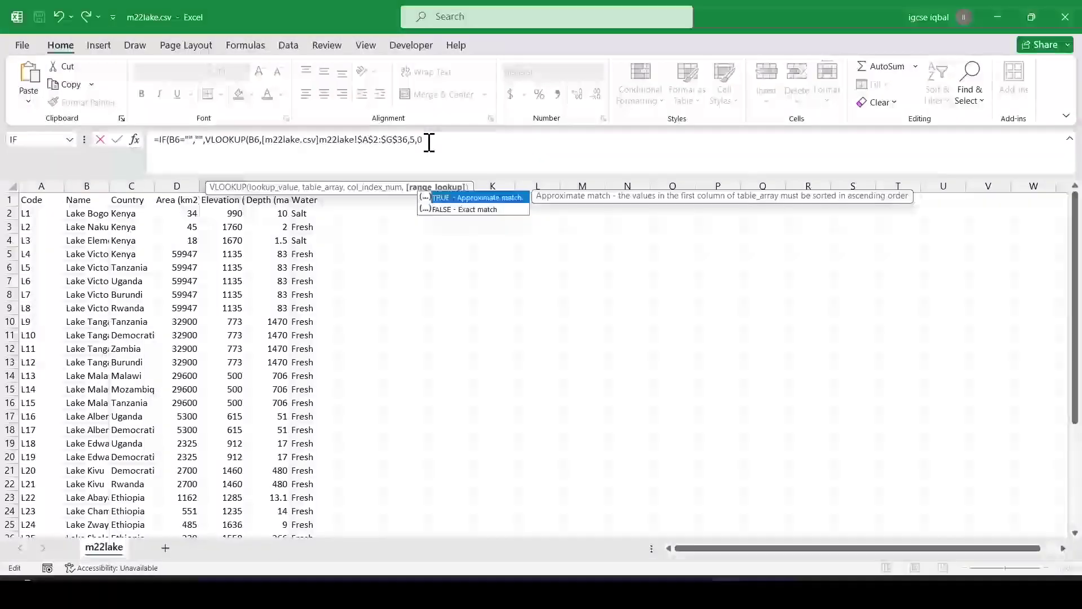
{"action": "type", "text": ")"}
{"action": "key", "text": "Return"}
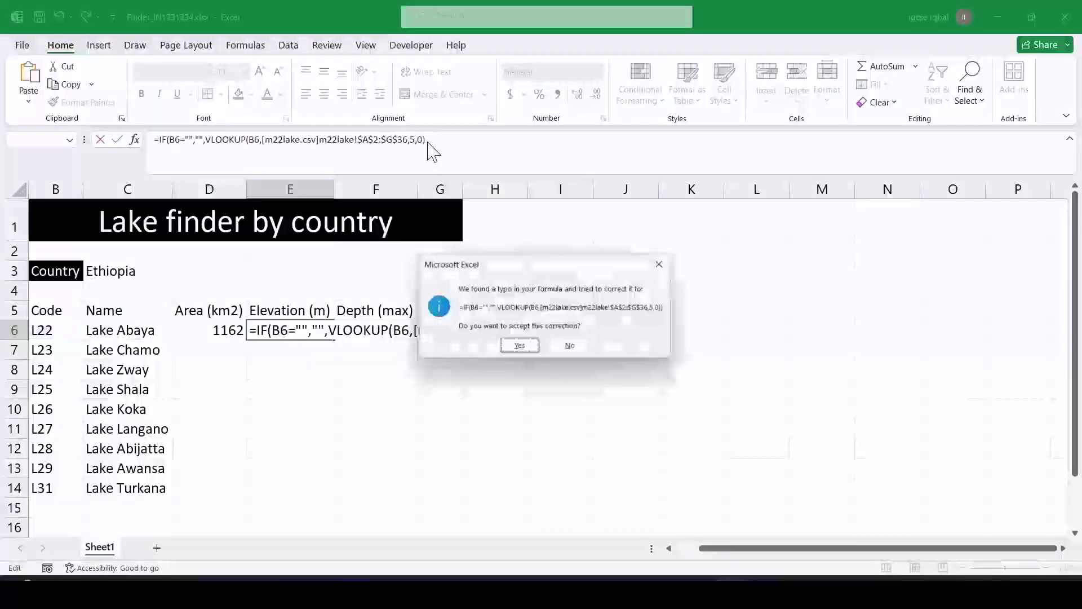
{"action": "left_click", "coordinate": [520, 348]}
{"action": "left_click", "coordinate": [324, 325]}
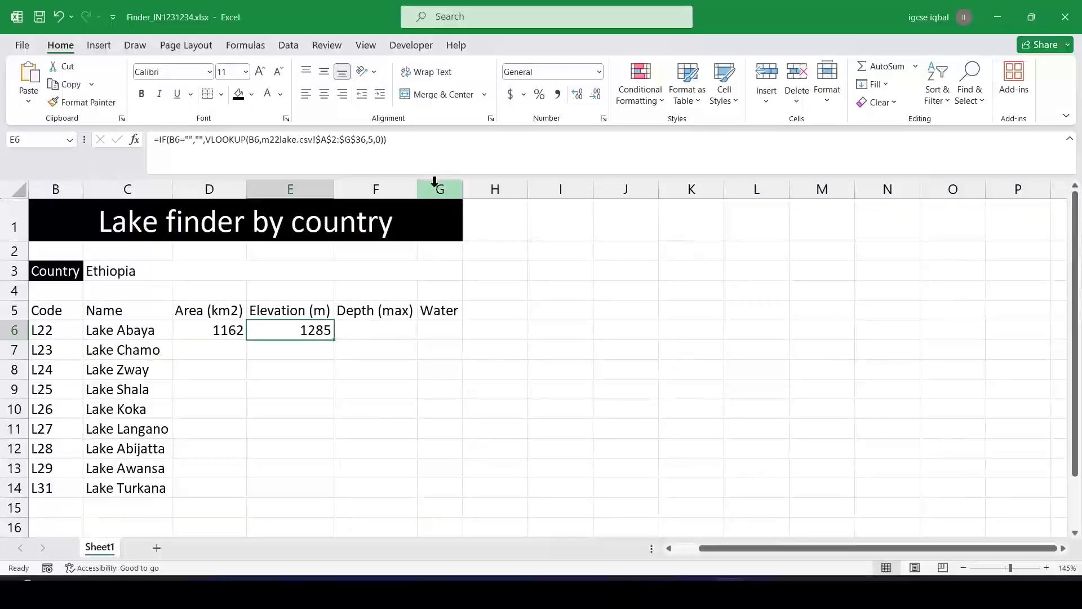
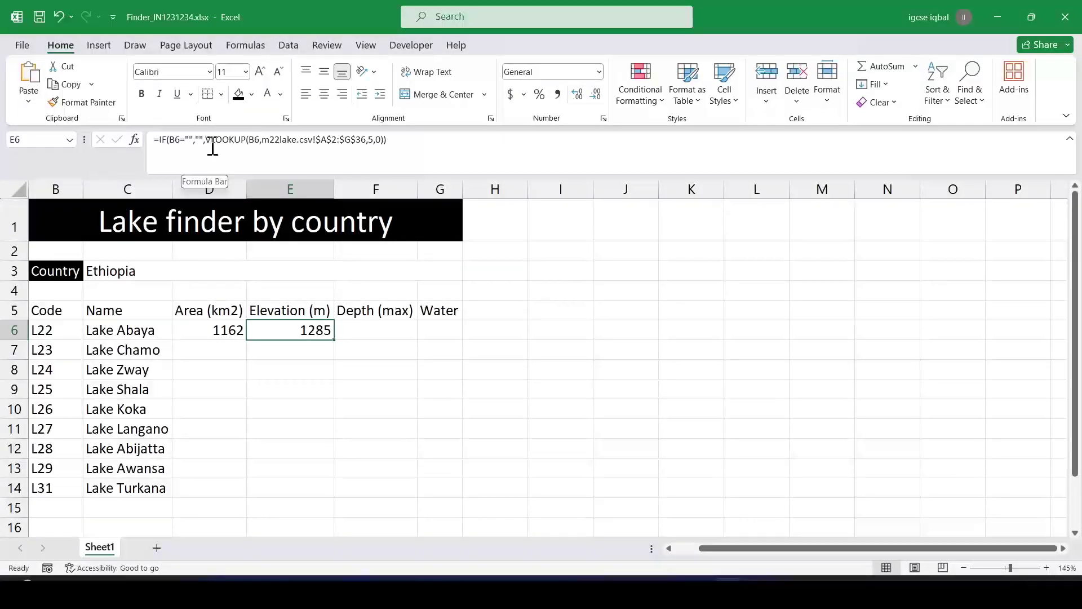
Begin the maximum depth formula in cell F6 with =IF(B6="","" to return a blank when the code is missing
{"action": "left_click", "coordinate": [369, 333]}
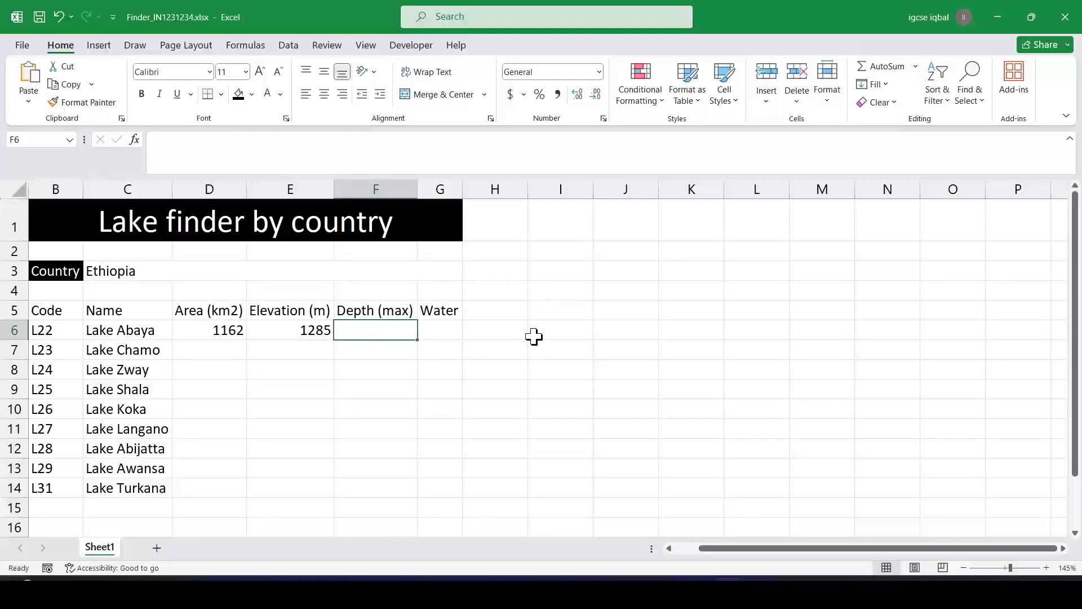
{"action": "type", "text": "=IF"}
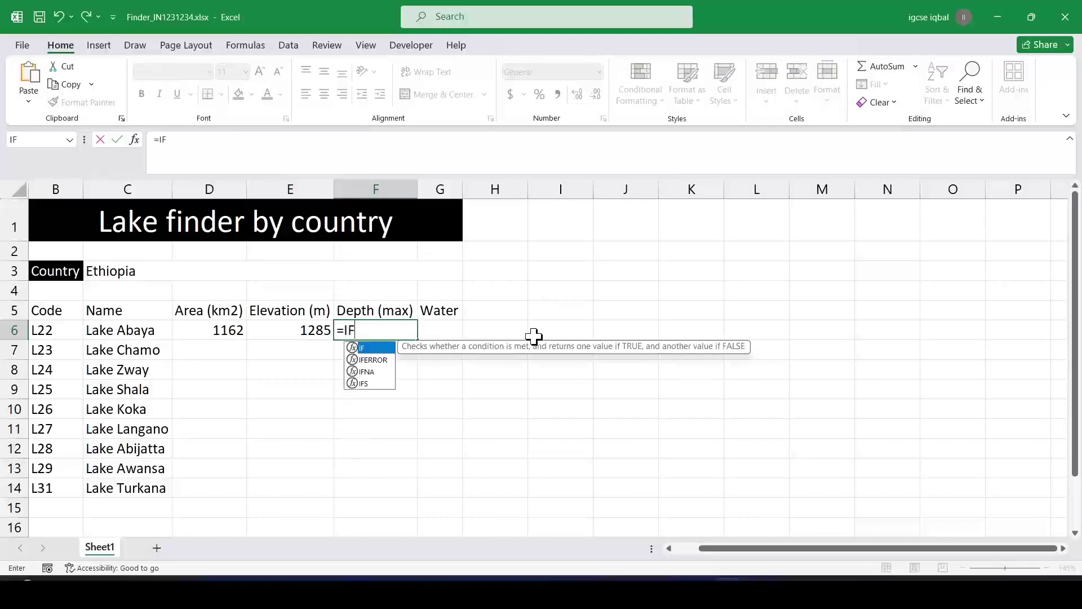
{"action": "double_click", "coordinate": [374, 349]}
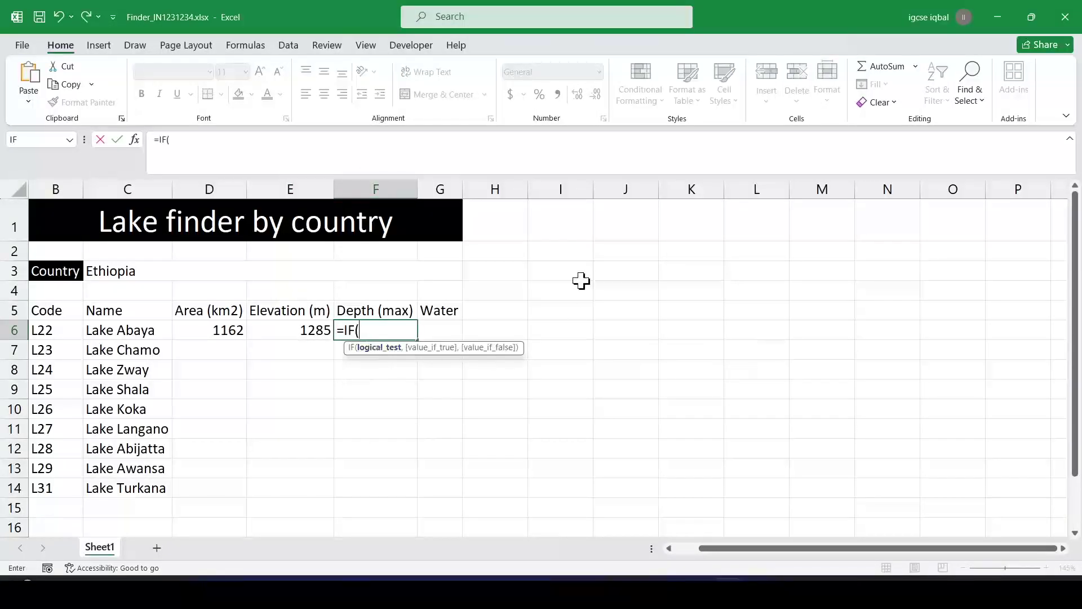
{"action": "left_click", "coordinate": [51, 331]}
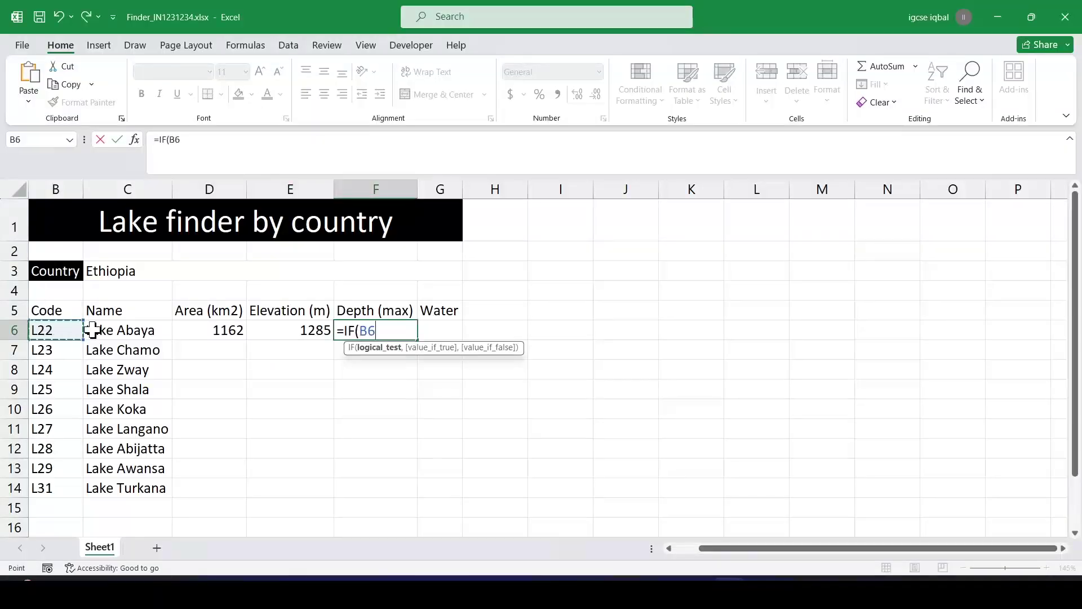
{"action": "type", "text": "=\"\",\"\""}
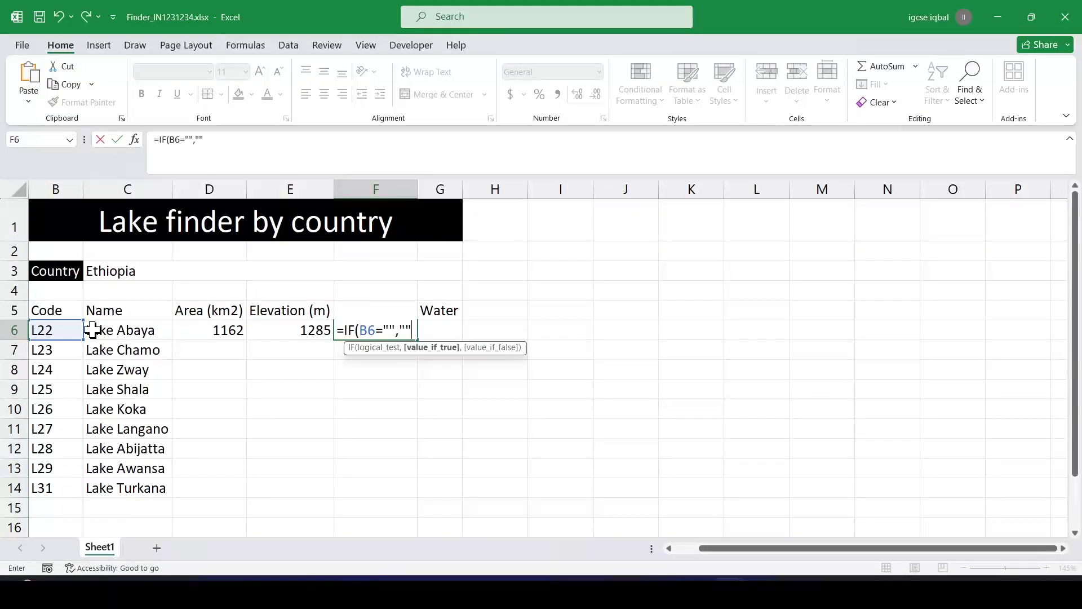
Add a VLOOKUP on B6 to the F6 formula, taking $A$2:$G$36 of m22lake.csv as the table array
{"action": "type", "text": ",VL"}
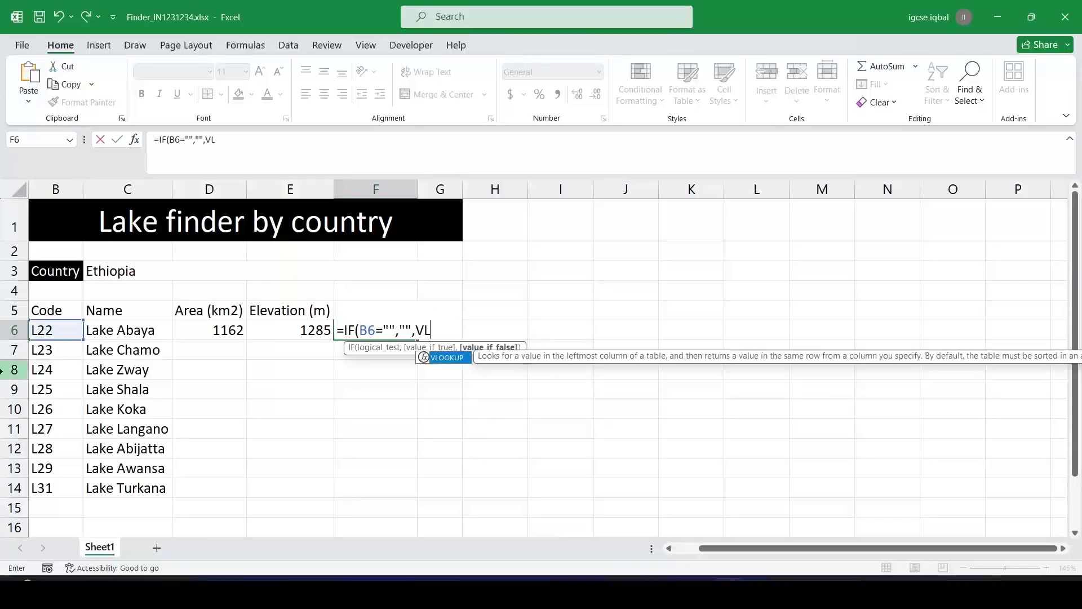
{"action": "double_click", "coordinate": [455, 357]}
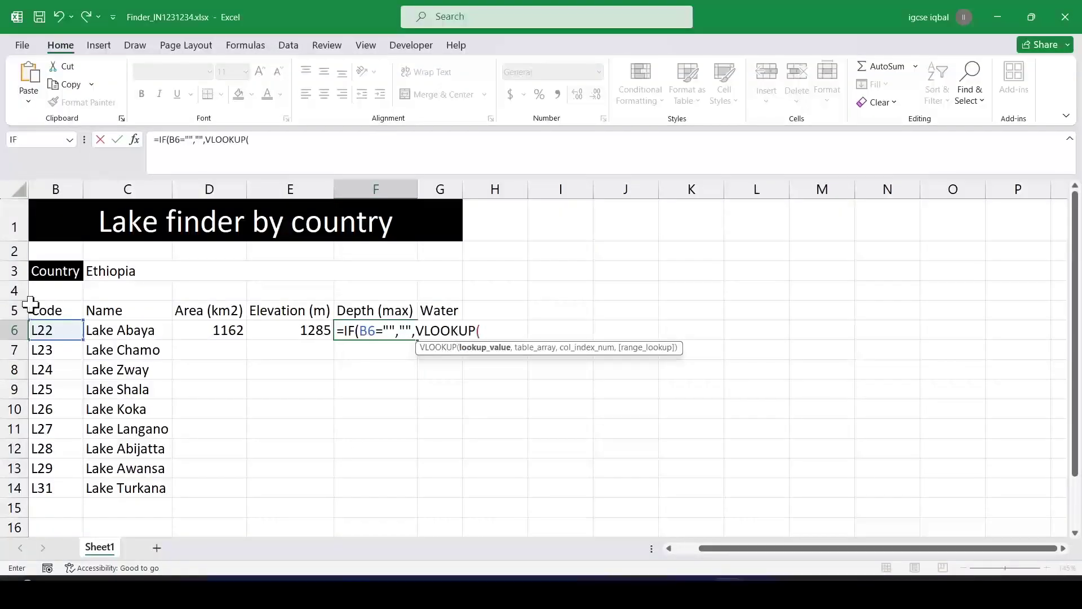
{"action": "left_click", "coordinate": [62, 330]}
{"action": "type", "text": ","}
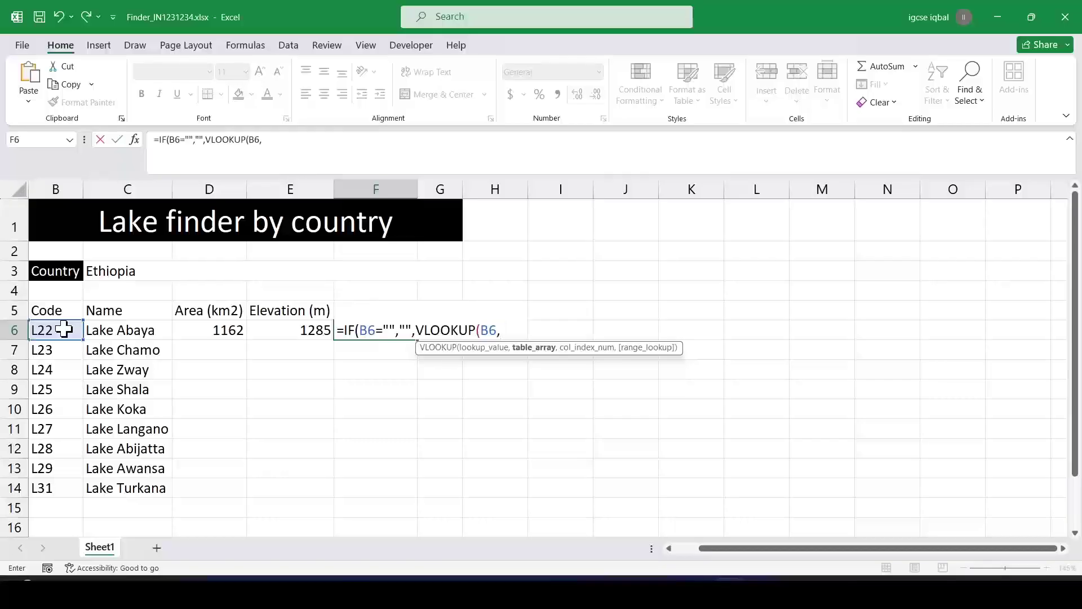
{"action": "key", "text": "ctrl+Tab"}
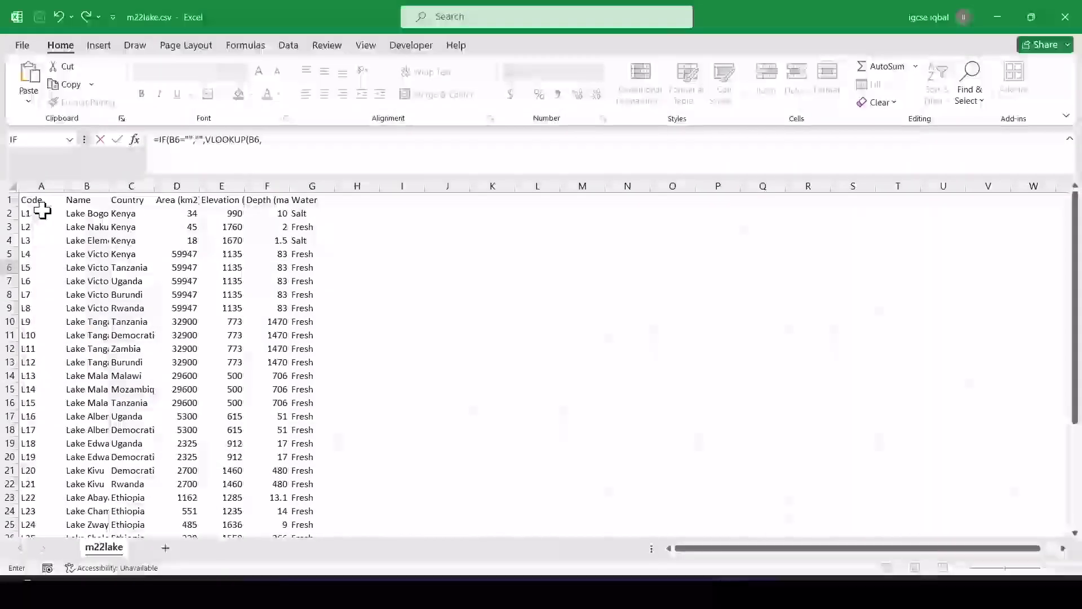
{"action": "left_click_drag", "start_coordinate": [41, 211], "coordinate": [325, 437]}
{"action": "type", "text": ","}
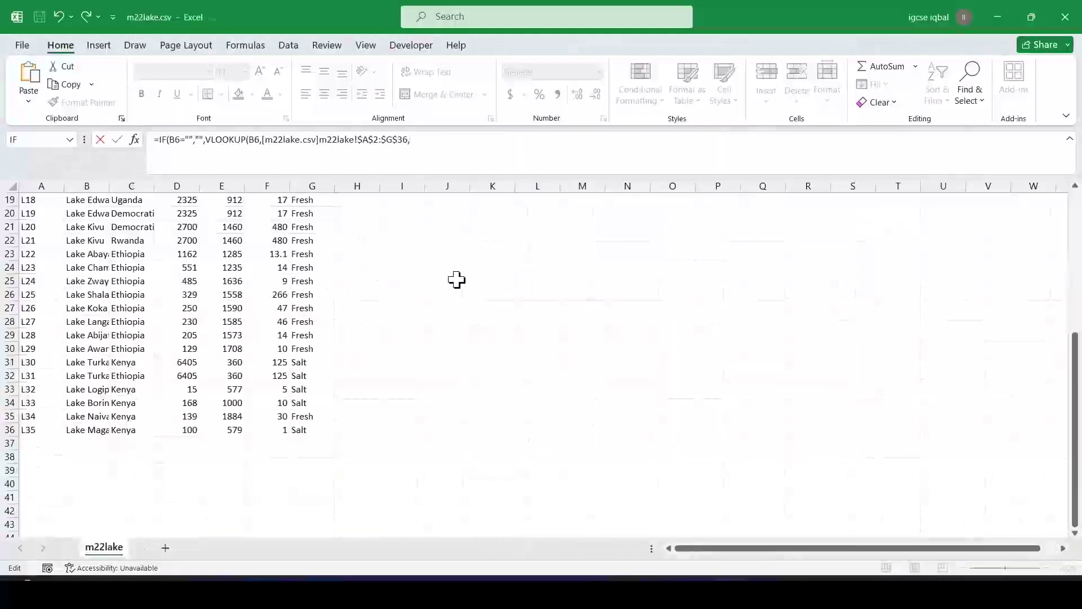
Complete the F6 formula with column index 6 and exact match 0, and enter it
{"action": "scroll", "coordinate": [428, 276], "scroll_direction": "up", "scroll_amount": 6}
{"action": "left_click", "coordinate": [444, 140]}
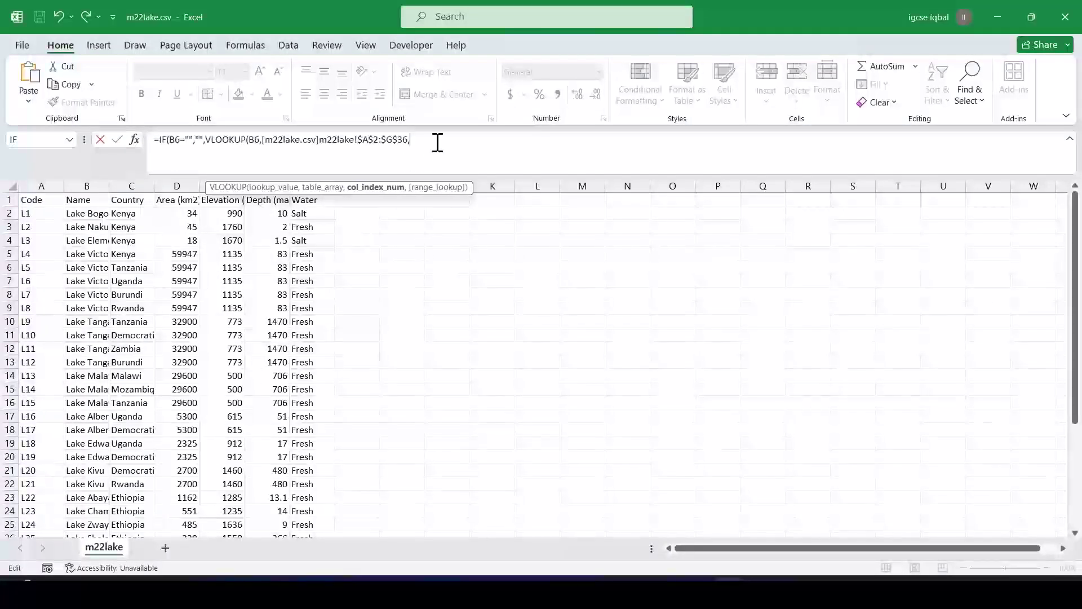
{"action": "type", "text": "6,0"}
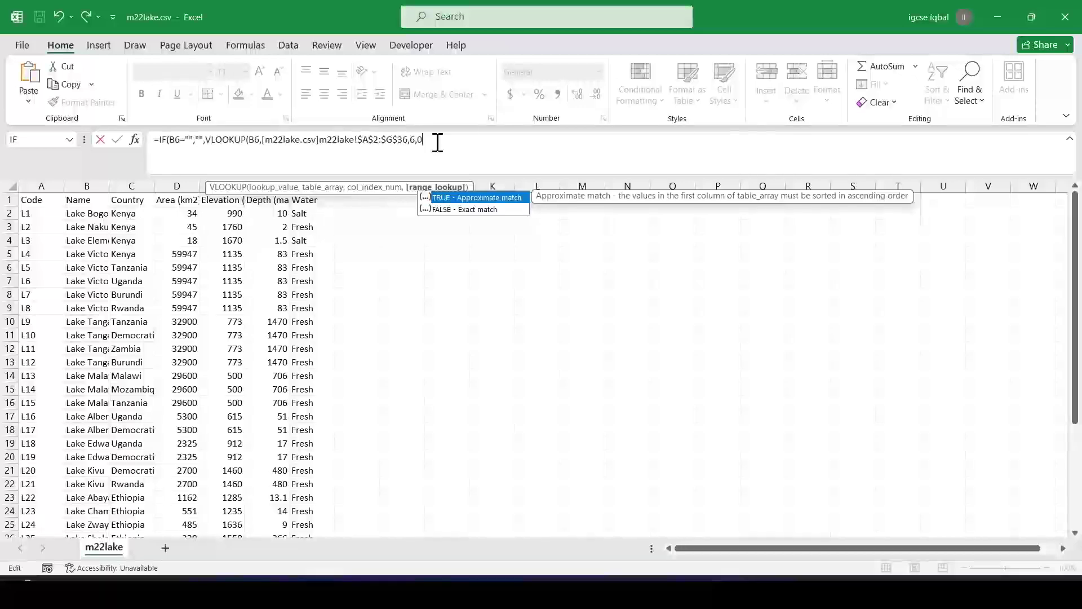
{"action": "type", "text": ")"}
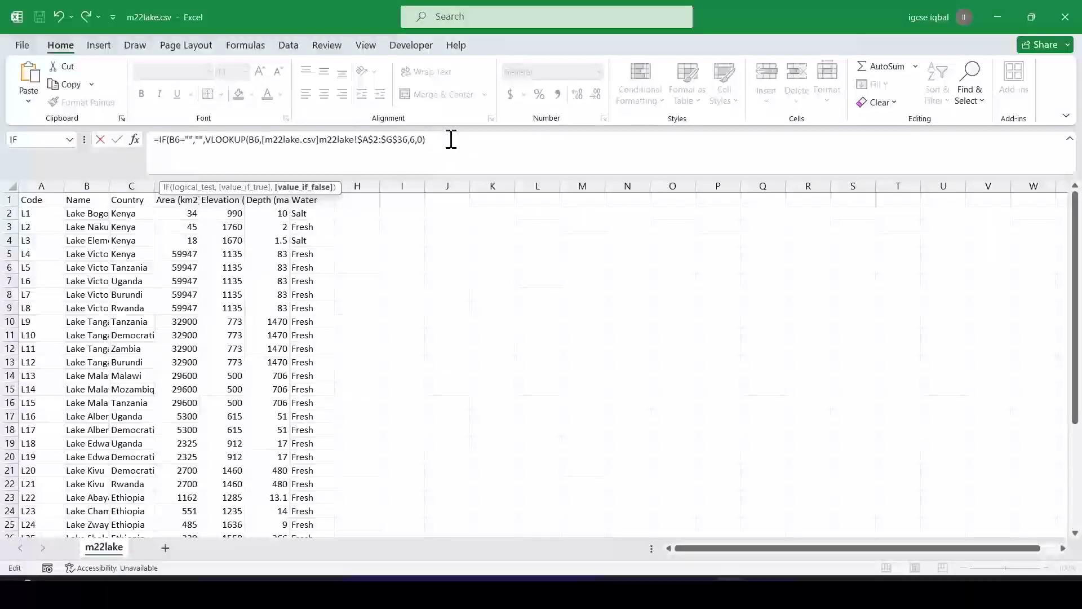
{"action": "key", "text": "Return"}
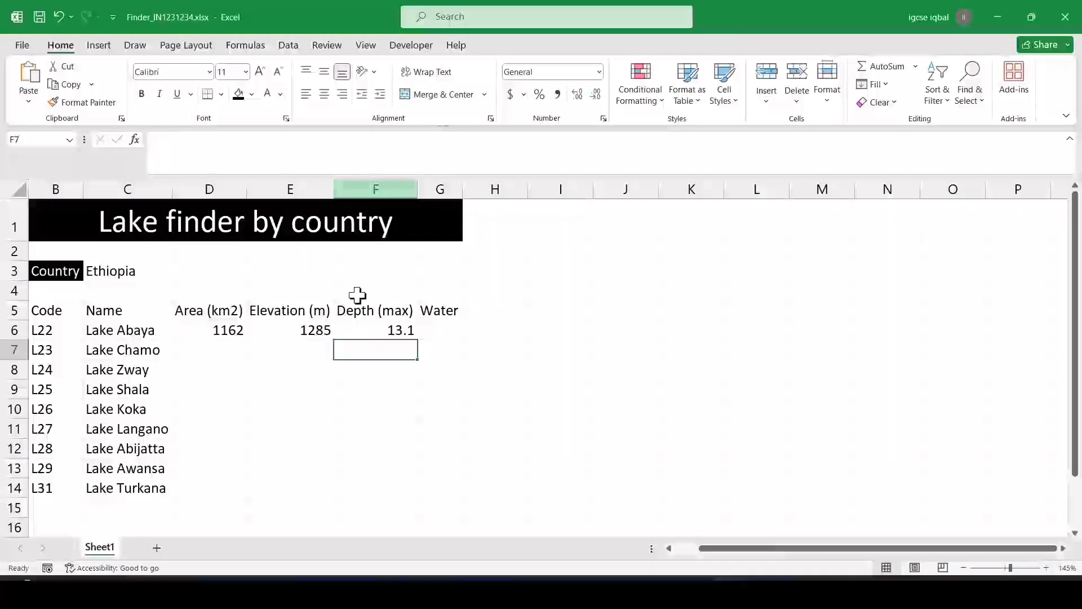
Begin the water formula in cell G6 with =IF(B6="","", so the cell stays blank without a code
{"action": "left_click", "coordinate": [432, 330]}
{"action": "type", "text": "="}
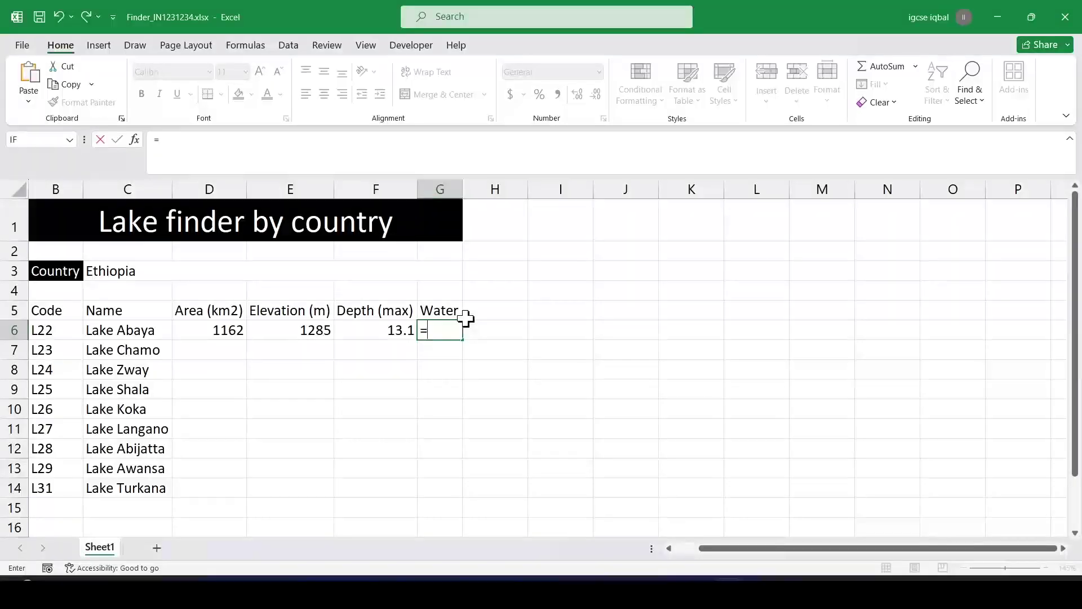
{"action": "type", "text": "IF"}
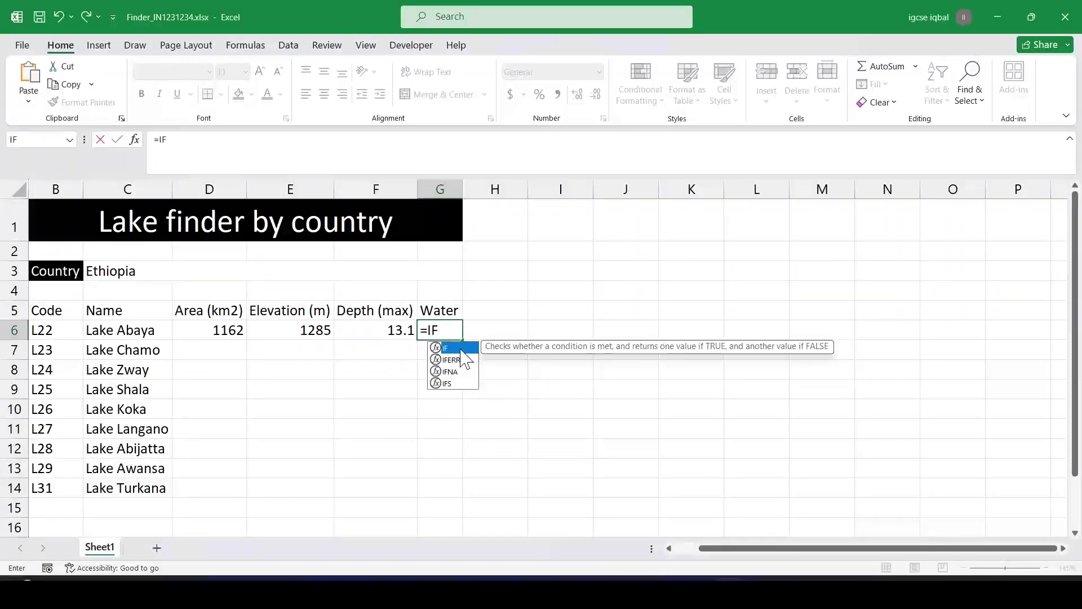
{"action": "type", "text": "("}
{"action": "left_click", "coordinate": [46, 332]}
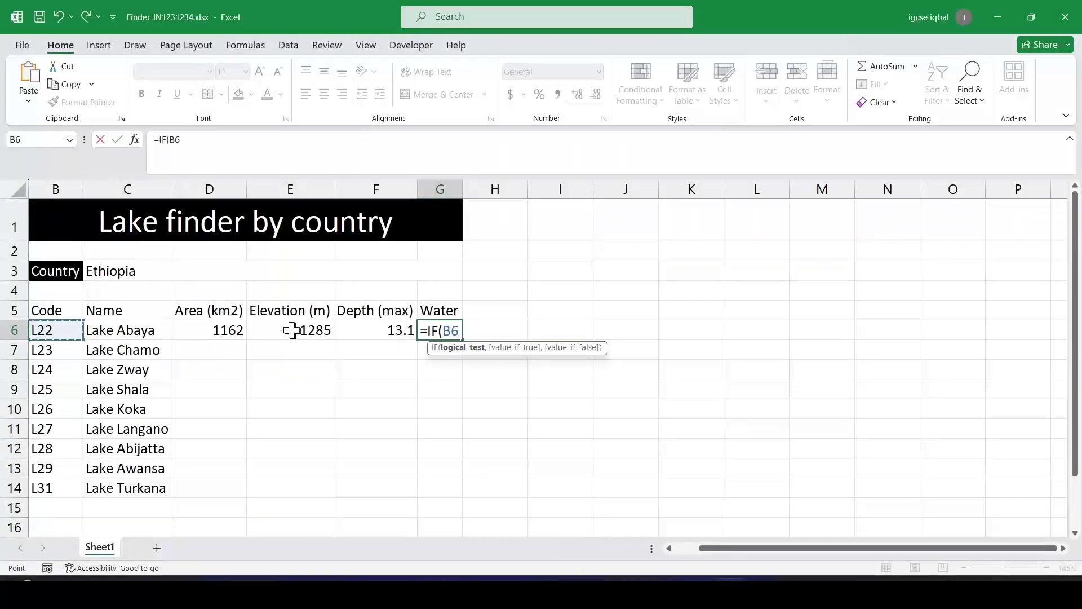
{"action": "type", "text": "=\"\",\"\","}
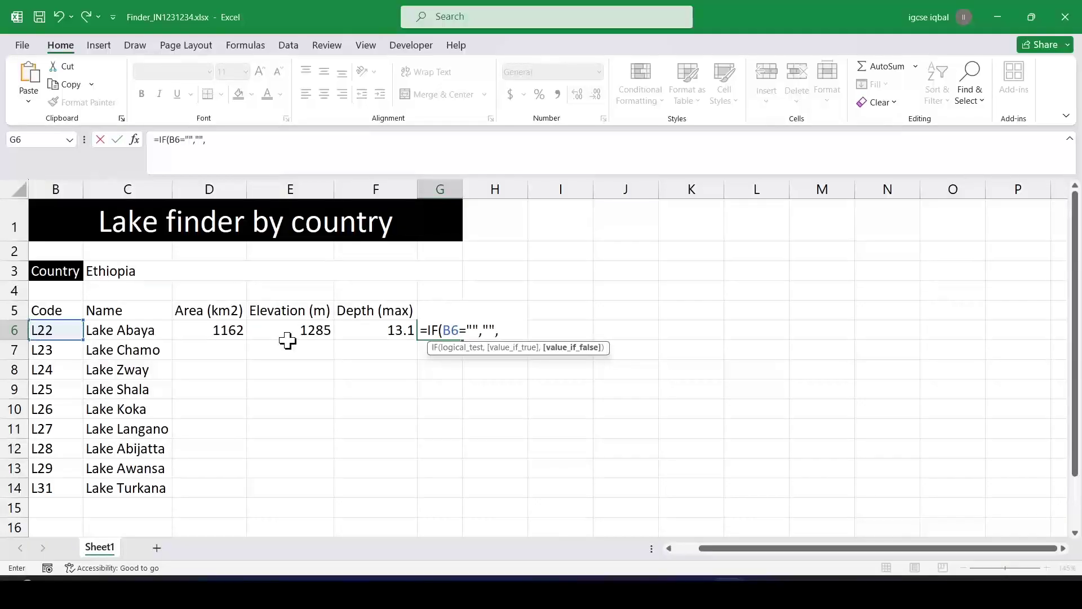
Add a VLOOKUP on B6 to the G6 formula, using $A$2:$G$36 of m22lake.csv as the table array
{"action": "type", "text": "VLOO"}
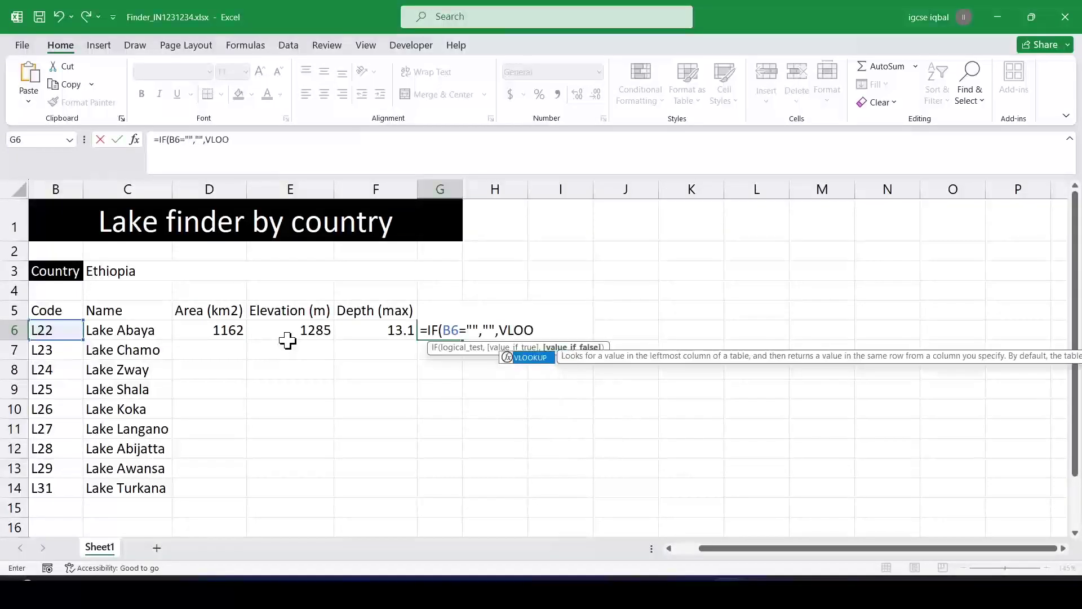
{"action": "double_click", "coordinate": [532, 357]}
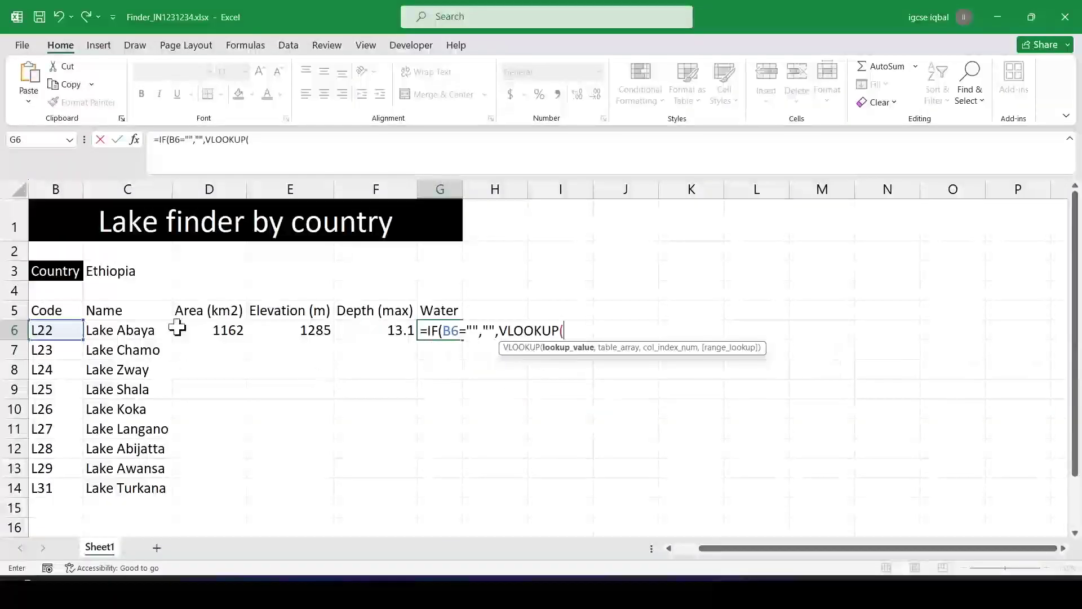
{"action": "left_click", "coordinate": [52, 330]}
{"action": "type", "text": ","}
{"action": "key", "text": "ctrl+Tab"}
{"action": "left_click_drag", "start_coordinate": [35, 214], "coordinate": [305, 478]}
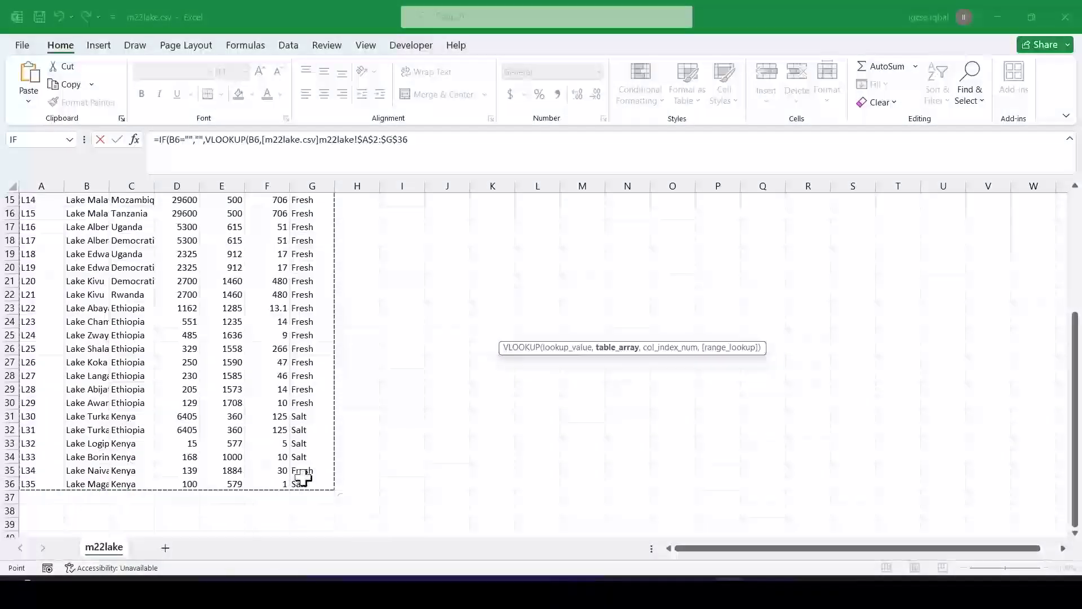
{"action": "type", "text": ","}
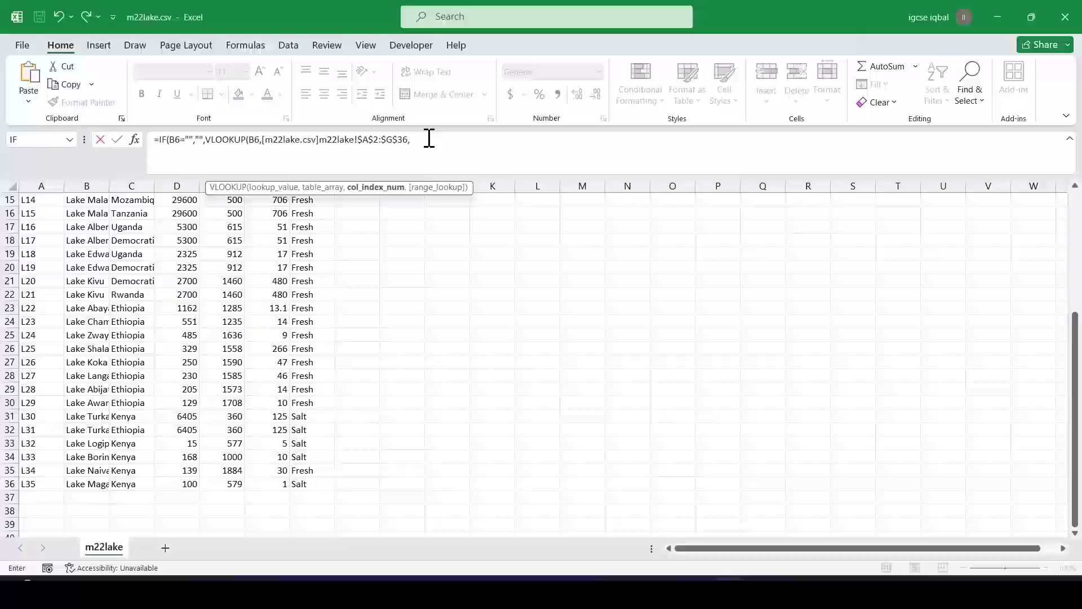
Complete the G6 water formula with column index 7 and exact match 0, and enter it
{"action": "scroll", "coordinate": [226, 308], "scroll_direction": "up", "scroll_amount": 5}
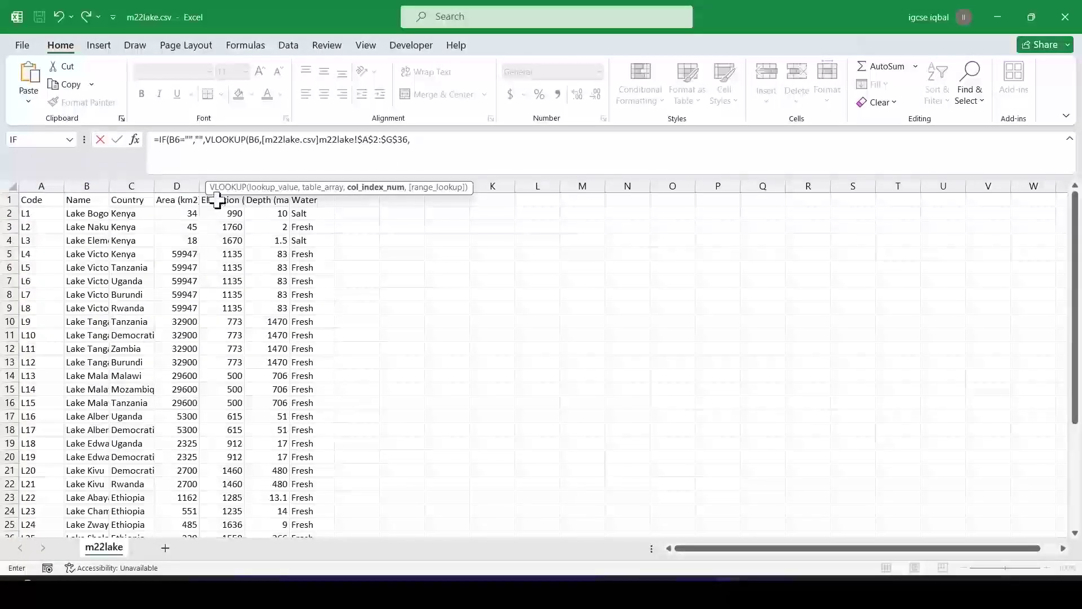
{"action": "left_click", "coordinate": [421, 142]}
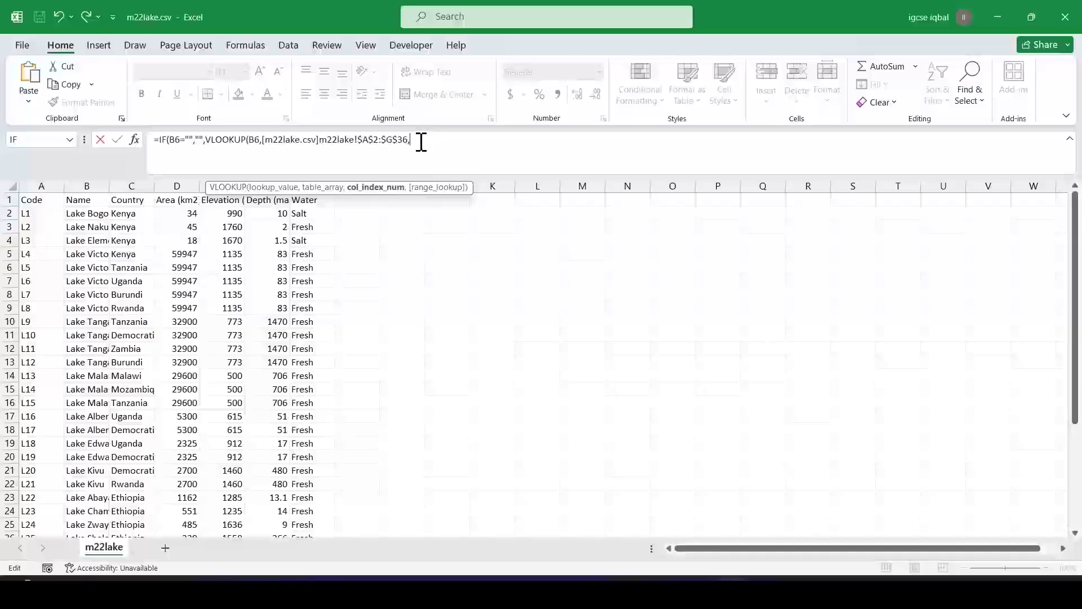
{"action": "type", "text": "7"}
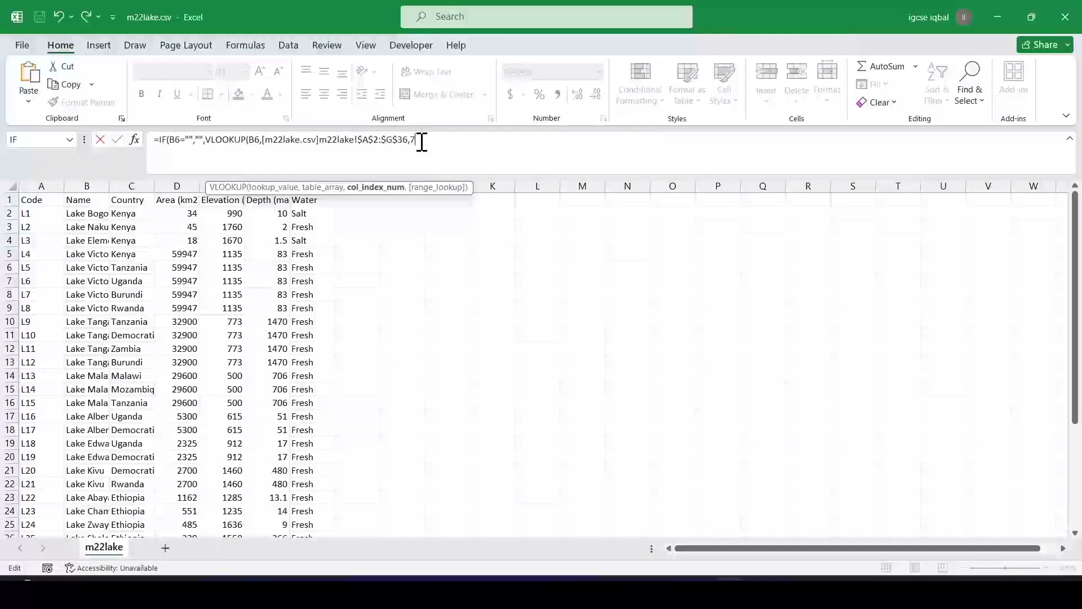
{"action": "type", "text": ",0)"}
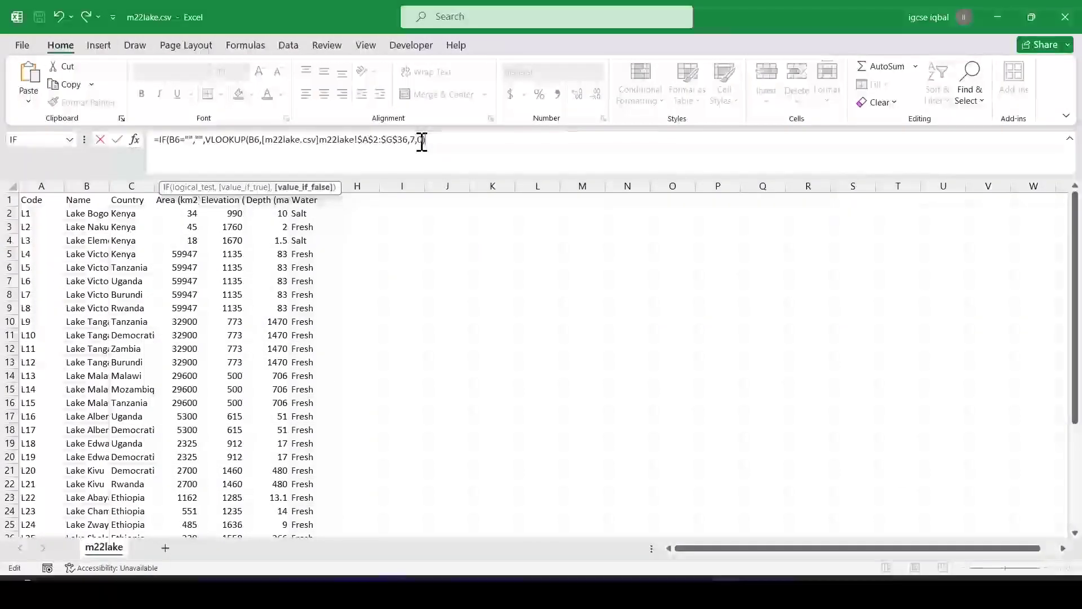
{"action": "key", "text": "Return"}
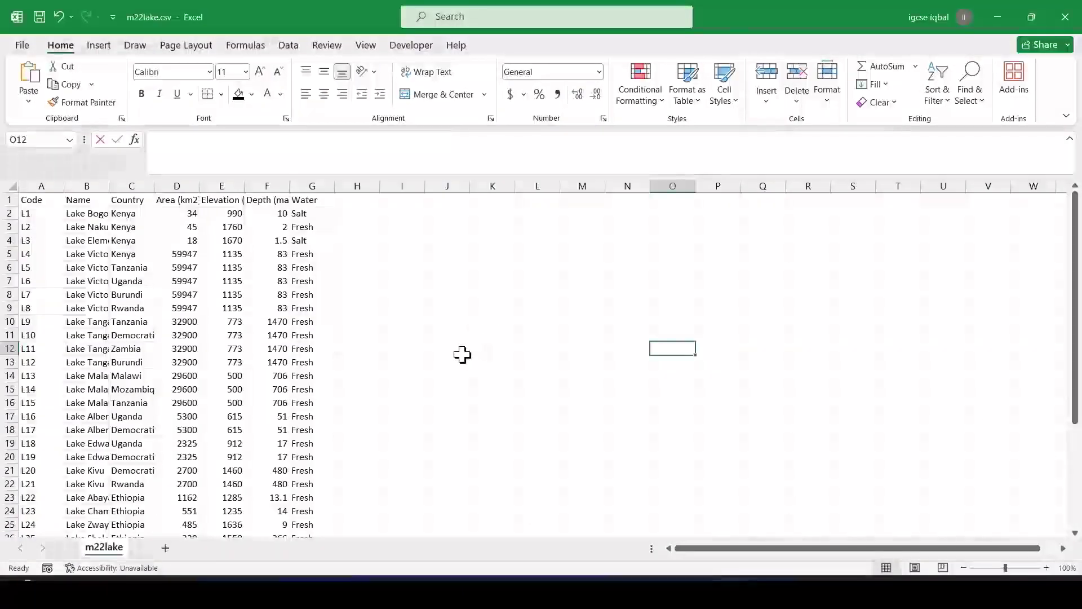
In the Finder workbook, fill the D6, E6, F6 and G6 formulae down to row 14
{"action": "left_click", "coordinate": [672, 577]}
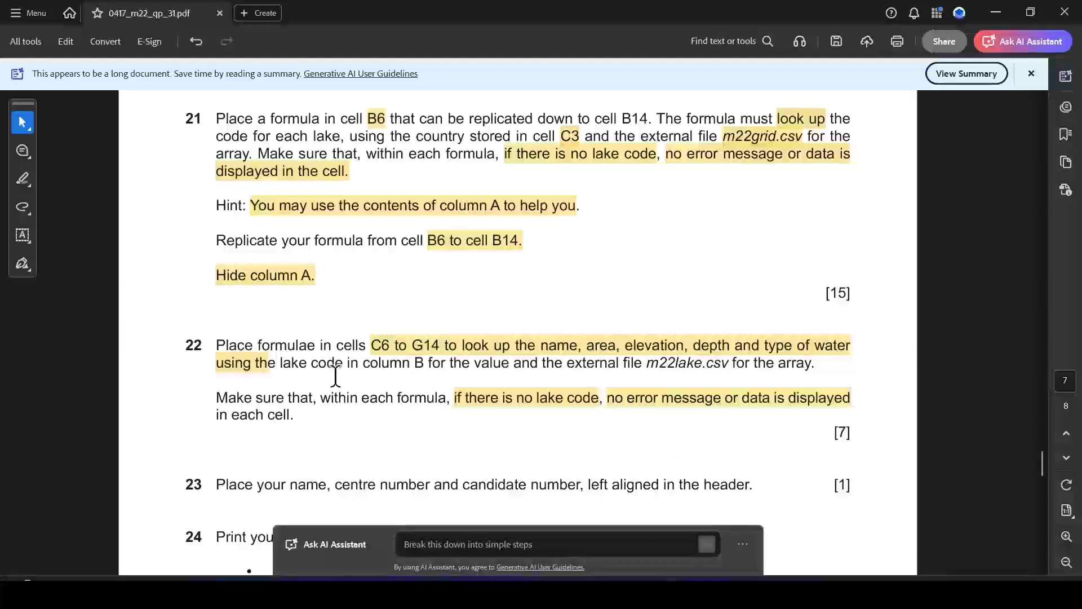
{"action": "scroll", "coordinate": [333, 374], "scroll_direction": "down", "scroll_amount": 3}
{"action": "key", "text": "alt+Tab"}
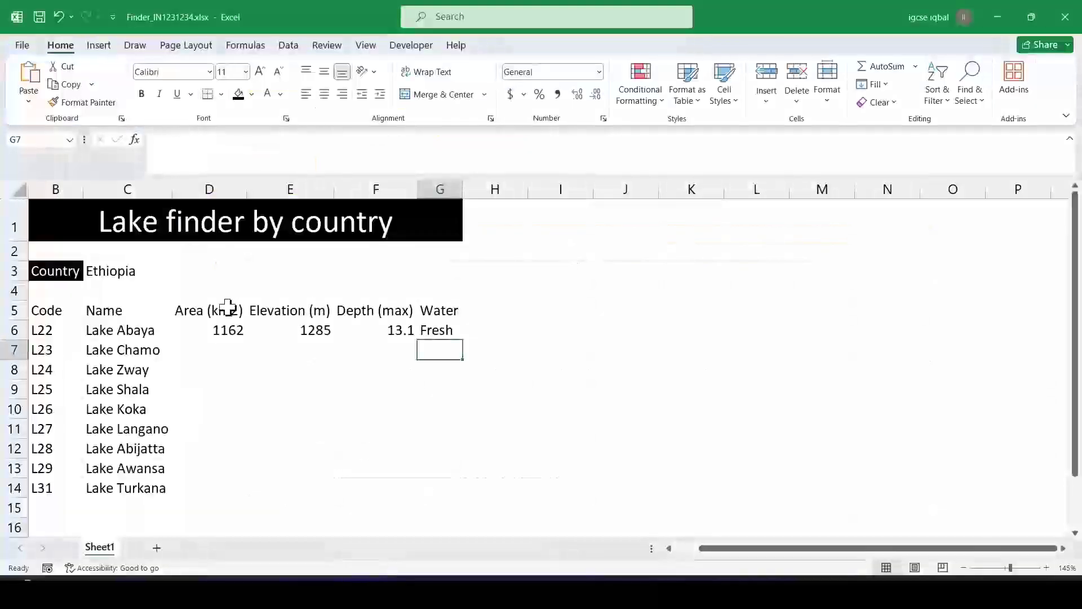
{"action": "left_click", "coordinate": [222, 331]}
{"action": "double_click", "coordinate": [248, 341]}
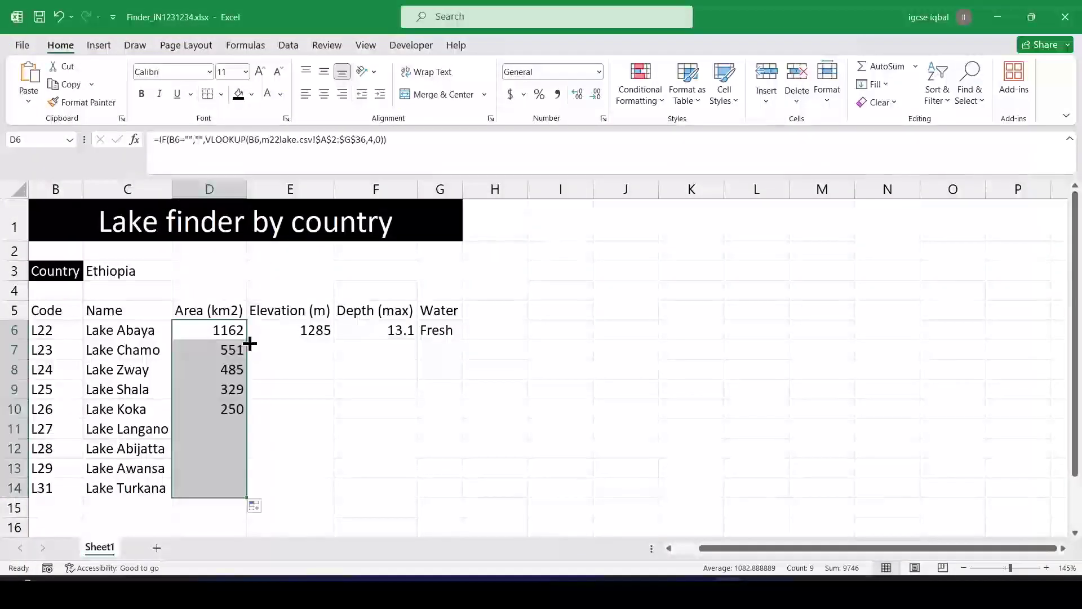
{"action": "left_click", "coordinate": [314, 333]}
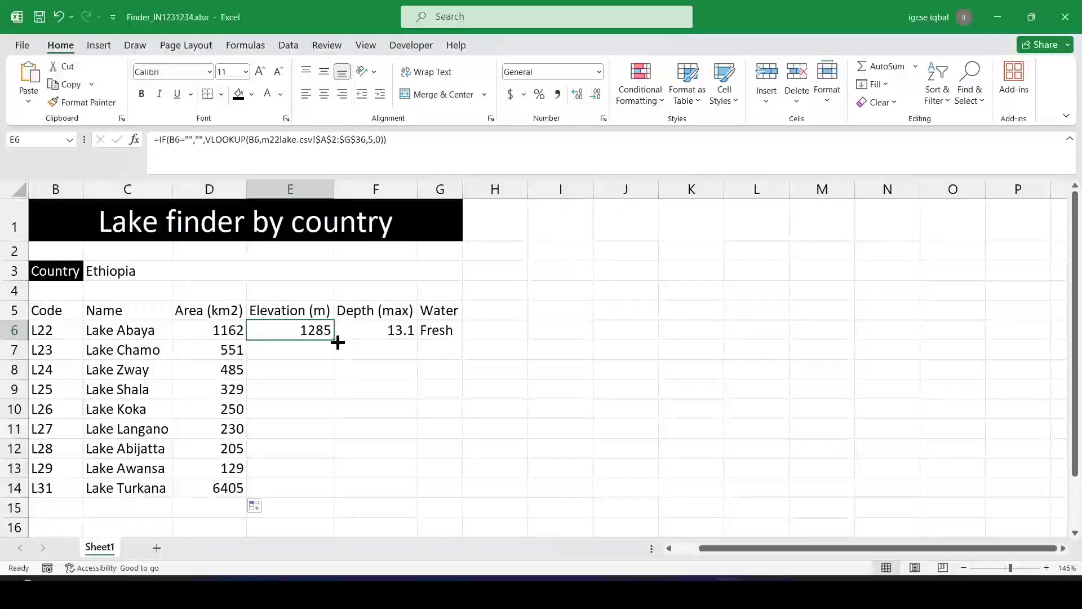
{"action": "double_click", "coordinate": [336, 342]}
{"action": "left_click", "coordinate": [405, 333]}
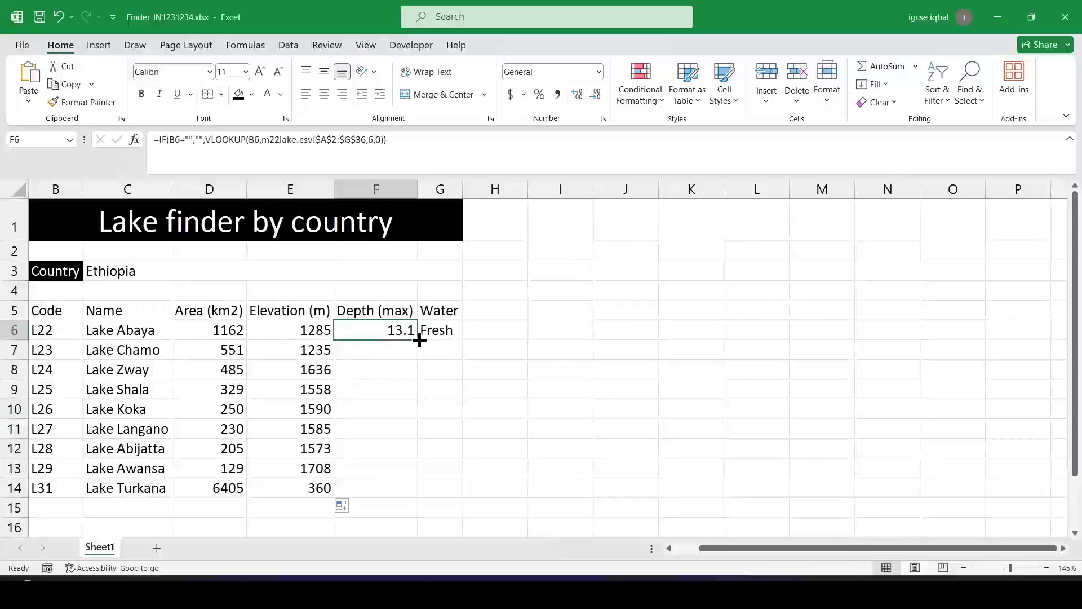
{"action": "double_click", "coordinate": [419, 341]}
{"action": "left_click", "coordinate": [434, 331]}
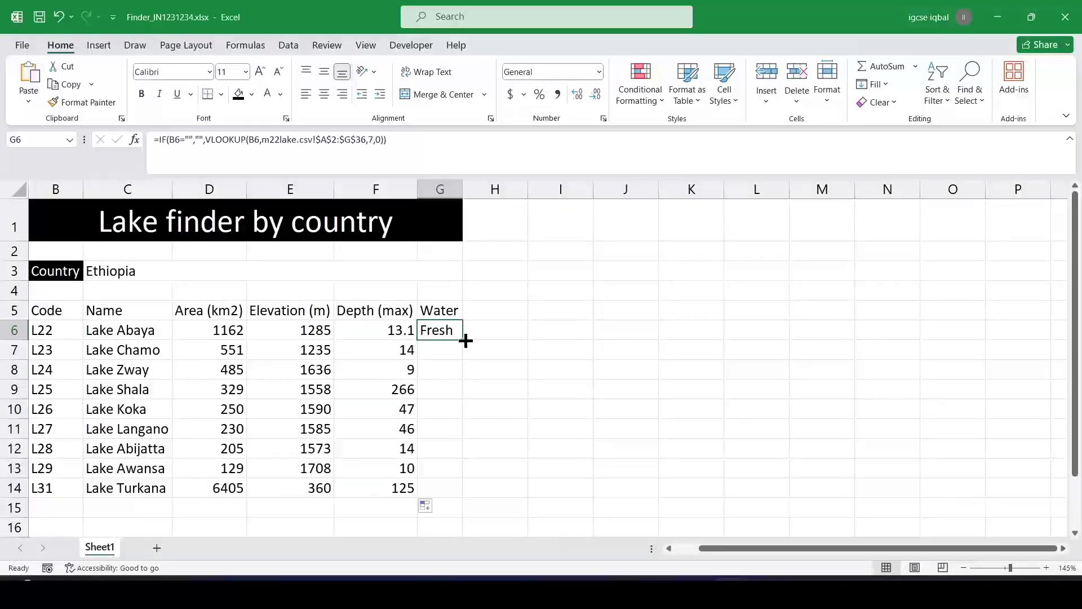
{"action": "double_click", "coordinate": [463, 339]}
In the question paper PDF, highlight question 23's requirement for name, centre number and candidate number left aligned in the header
{"action": "key", "text": "alt+Tab"}
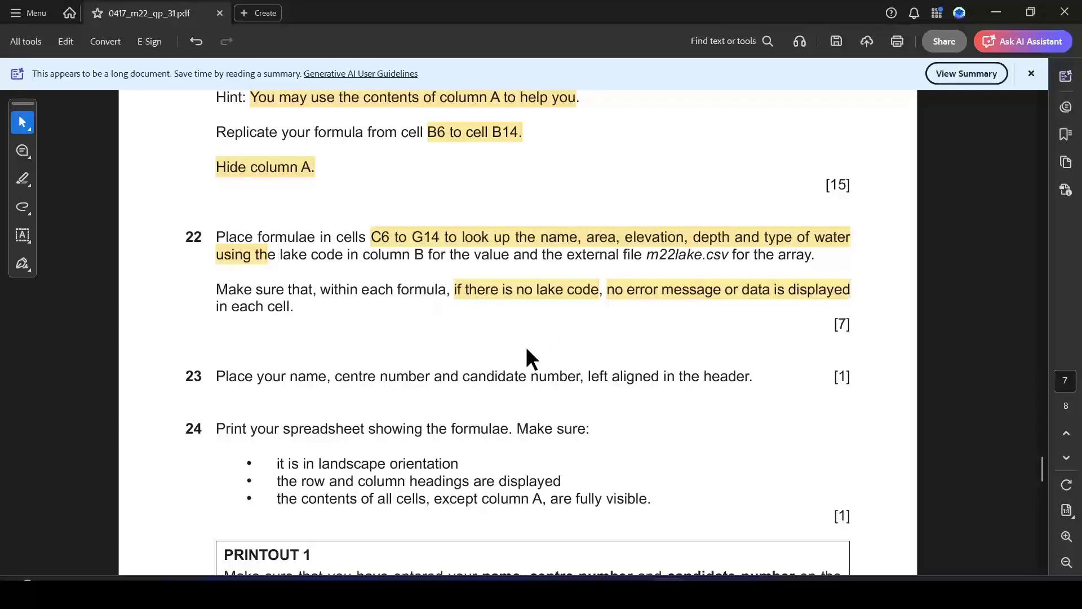
{"action": "left_click_drag", "start_coordinate": [262, 377], "coordinate": [752, 372]}
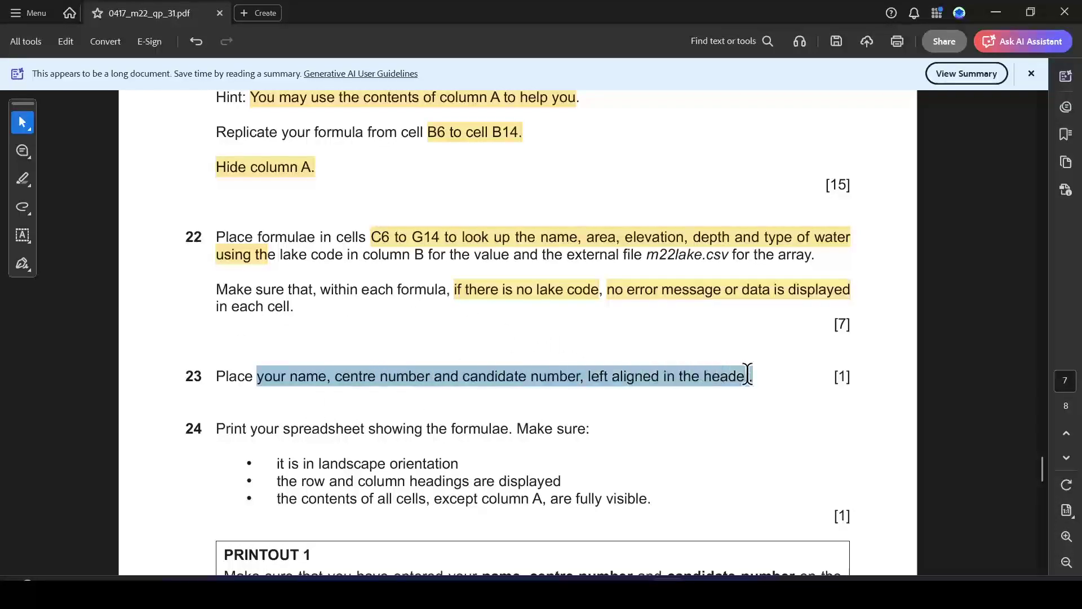
{"action": "key", "text": "alt+Tab"}
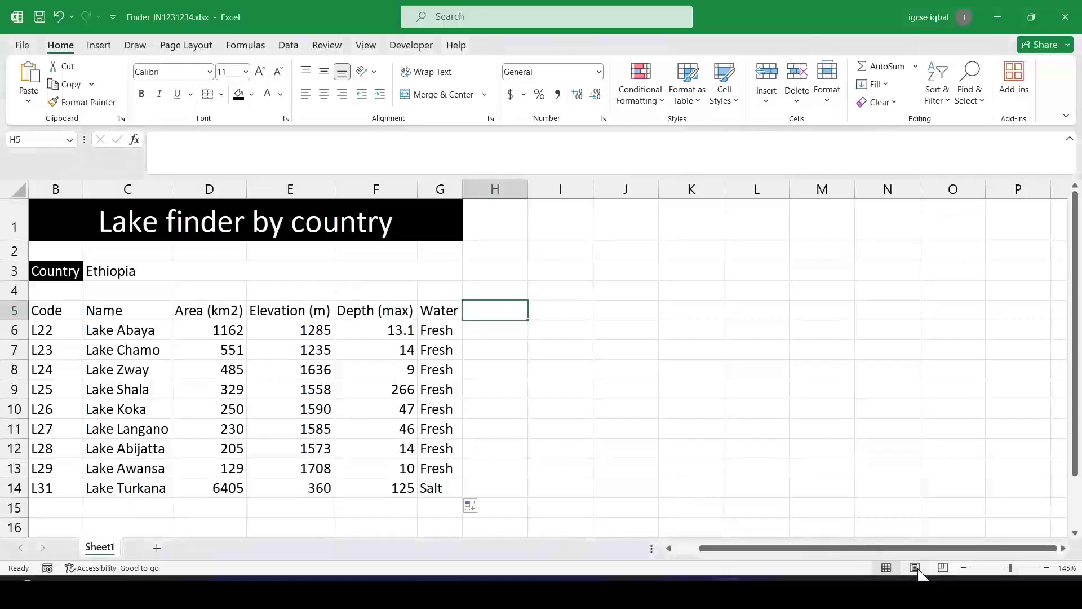
Enter the candidate's name, centre number and candidate number in the left header section of the Finder sheet, and return to Normal view
{"action": "left_click", "coordinate": [915, 566]}
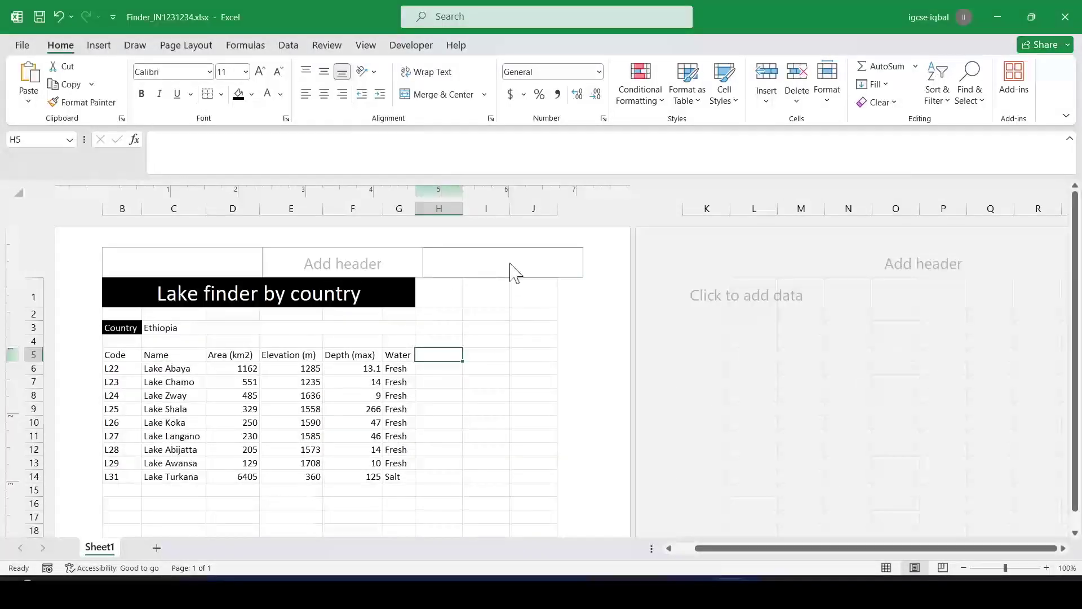
{"action": "left_click", "coordinate": [205, 263]}
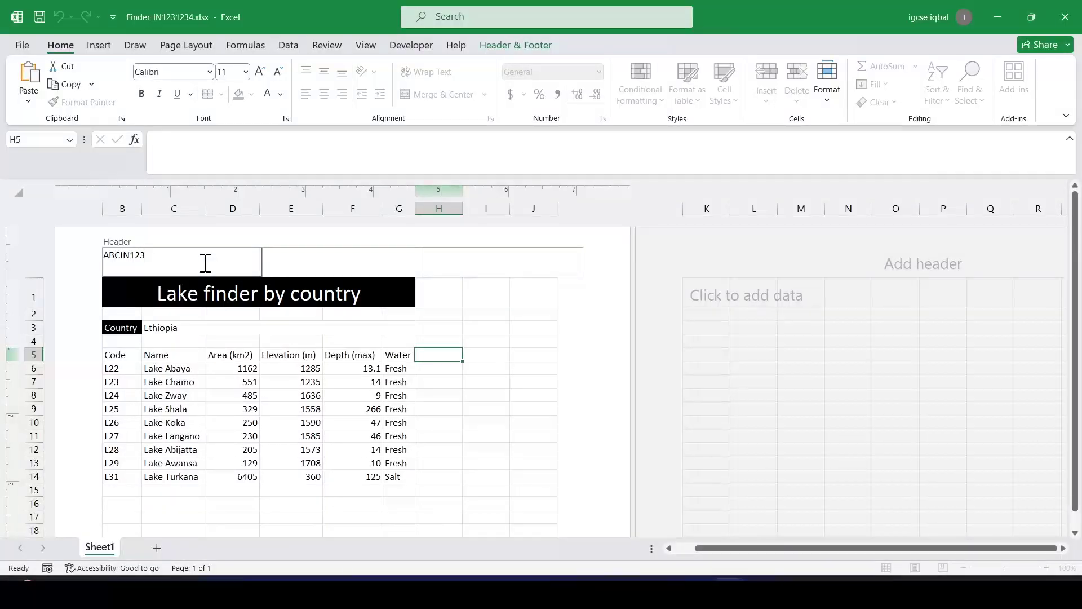
{"action": "type", "text": "4"}
{"action": "left_click", "coordinate": [424, 420]}
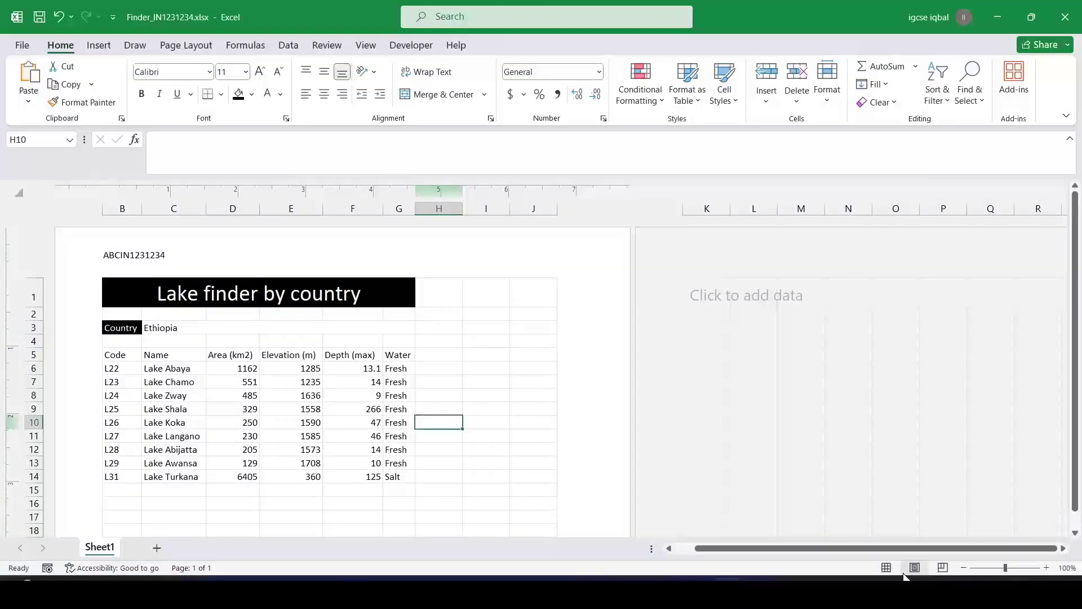
{"action": "left_click", "coordinate": [886, 567]}
In the question paper PDF, highlight the words "showing the formulae" in question 24
{"action": "key", "text": "alt+Tab"}
{"action": "scroll", "coordinate": [395, 411], "scroll_direction": "down", "scroll_amount": 2}
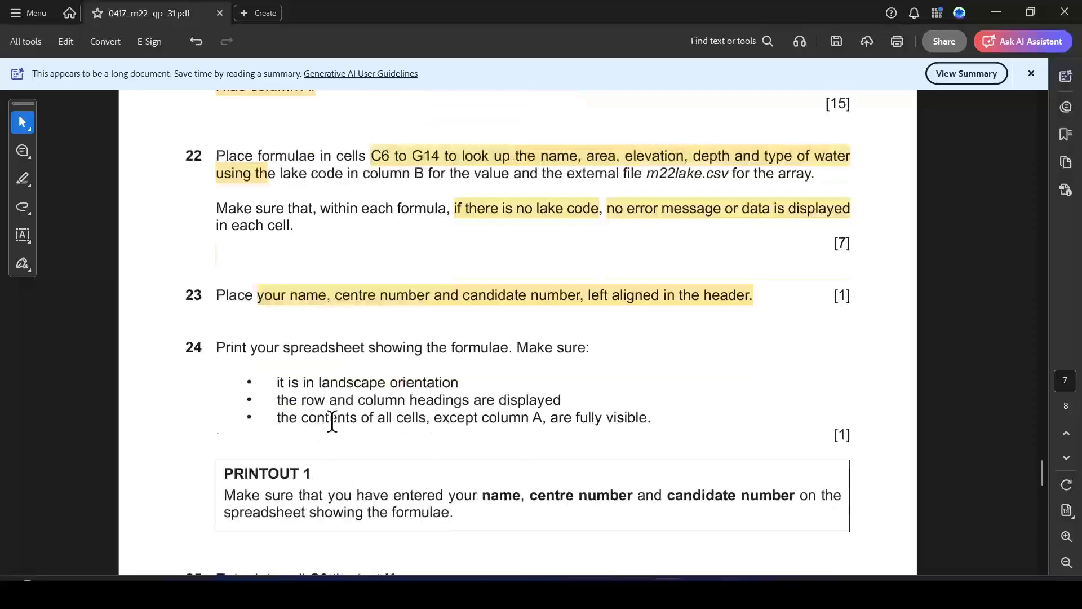
{"action": "left_click_drag", "start_coordinate": [369, 349], "coordinate": [509, 349]}
{"action": "left_click", "coordinate": [541, 375]}
{"action": "key", "text": "alt+Tab"}
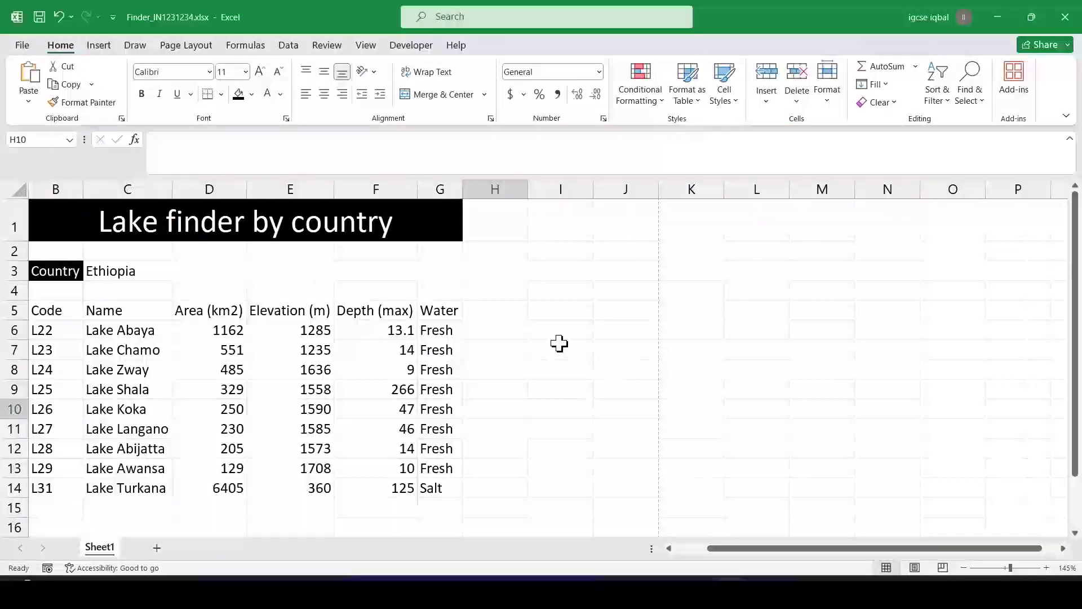
Display the formulae in the Finder sheet and autofit all column widths to their contents
{"action": "key", "text": "ctrl+grave"}
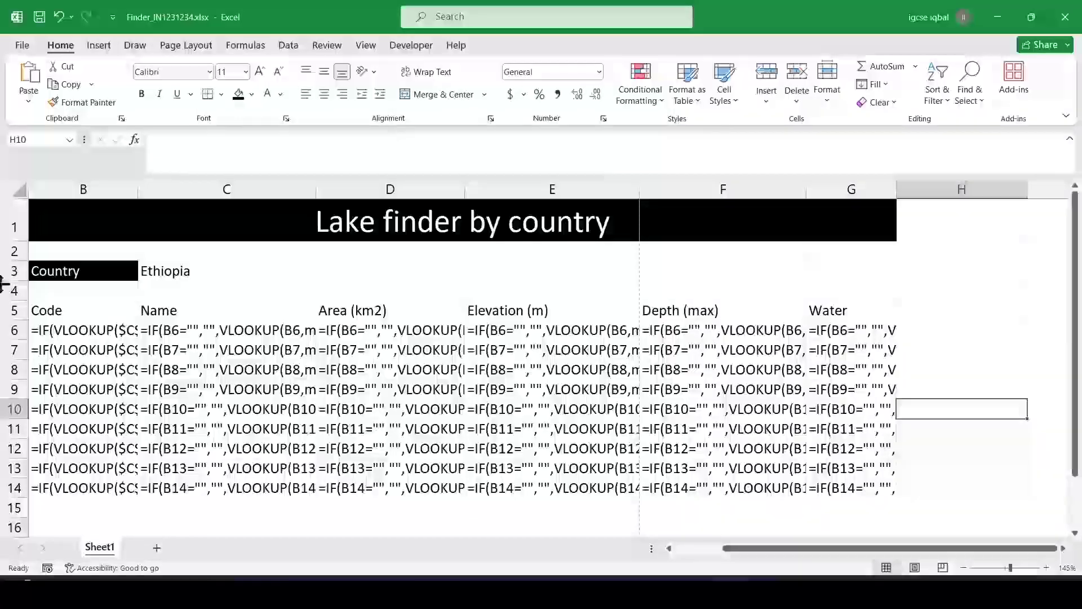
{"action": "left_click", "coordinate": [16, 187]}
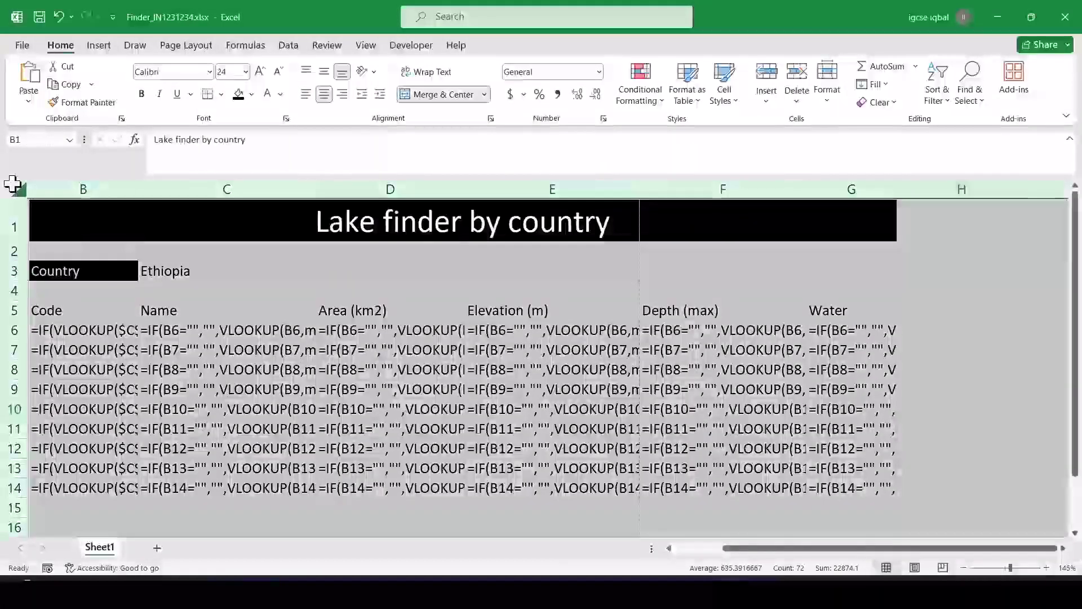
{"action": "double_click", "coordinate": [139, 191]}
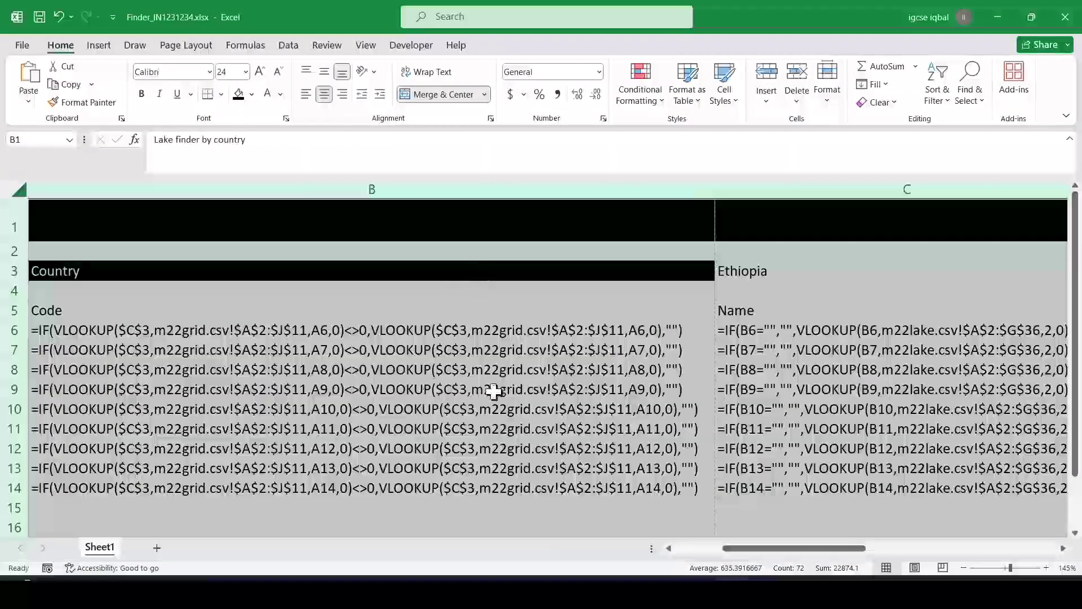
In the question paper PDF, highlight question 24's landscape orientation, row and column headings, and fully visible contents requirements
{"action": "key", "text": "alt+Tab"}
{"action": "scroll", "coordinate": [383, 382], "scroll_direction": "down", "scroll_amount": 2}
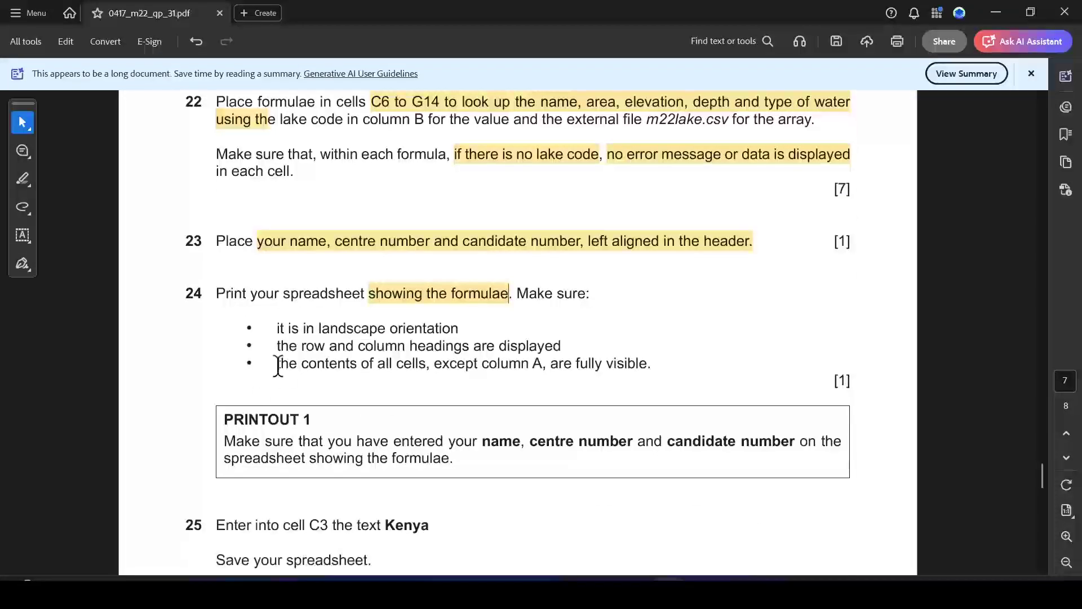
{"action": "left_click_drag", "start_coordinate": [273, 341], "coordinate": [561, 341]}
{"action": "left_click", "coordinate": [365, 374]}
{"action": "left_click", "coordinate": [558, 372]}
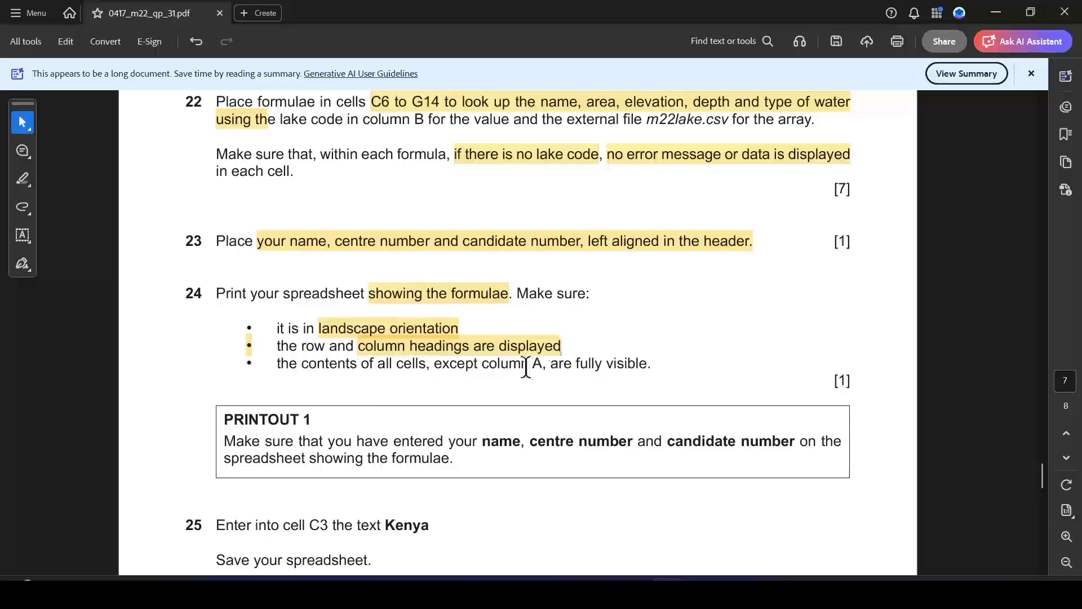
{"action": "left_click_drag", "start_coordinate": [525, 368], "coordinate": [650, 366]}
Set the Finder formula printout to landscape orientation, fitted to 1 page wide by 1 tall, checking it against question 24
{"action": "key", "text": "alt+Tab"}
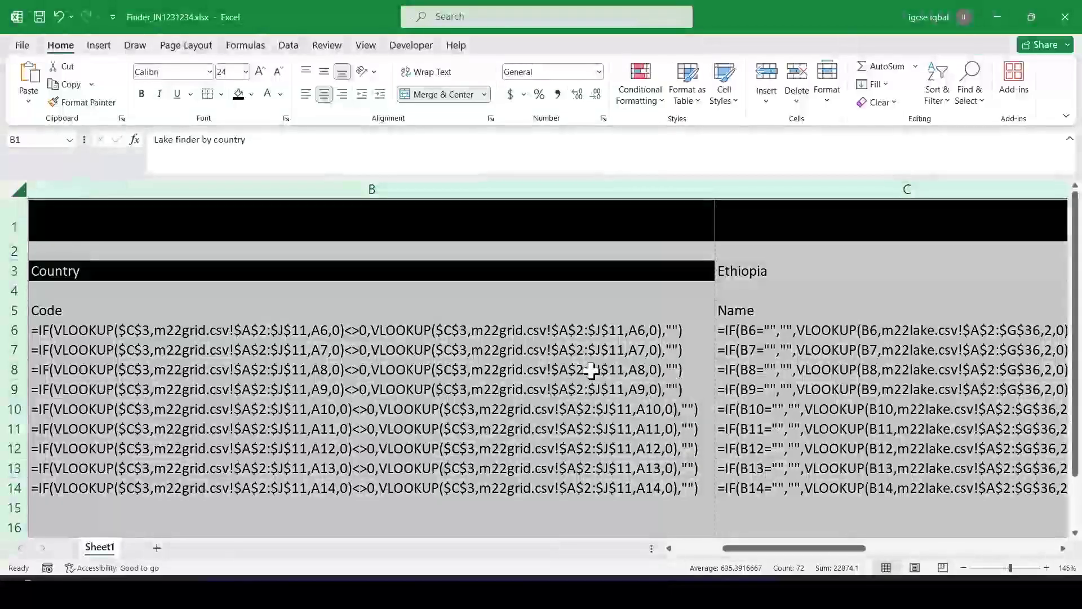
{"action": "left_click", "coordinate": [375, 510]}
{"action": "key", "text": "ctrl+p"}
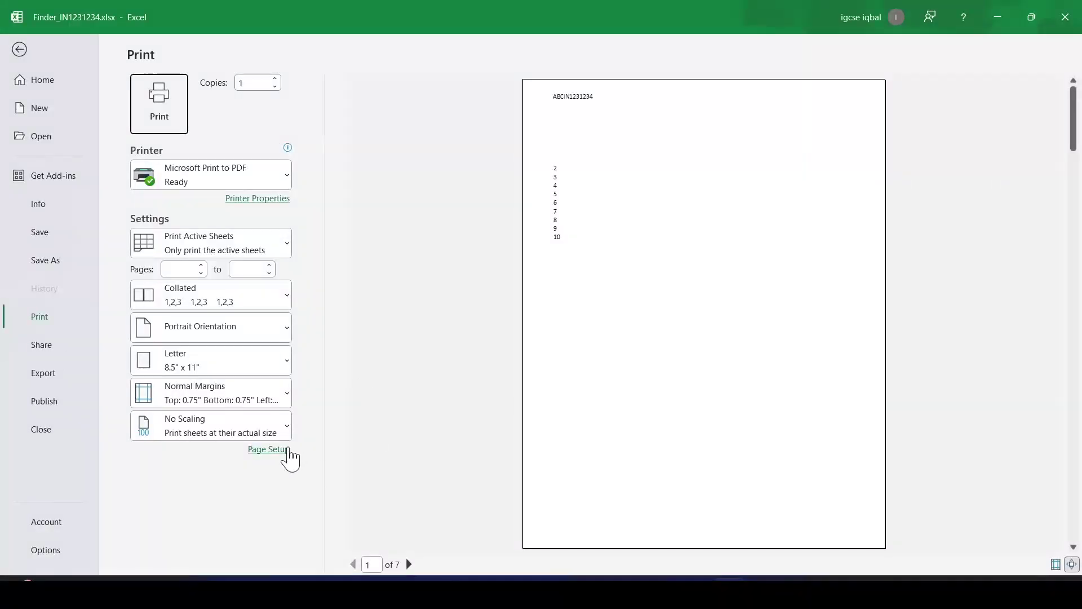
{"action": "left_click", "coordinate": [286, 449]}
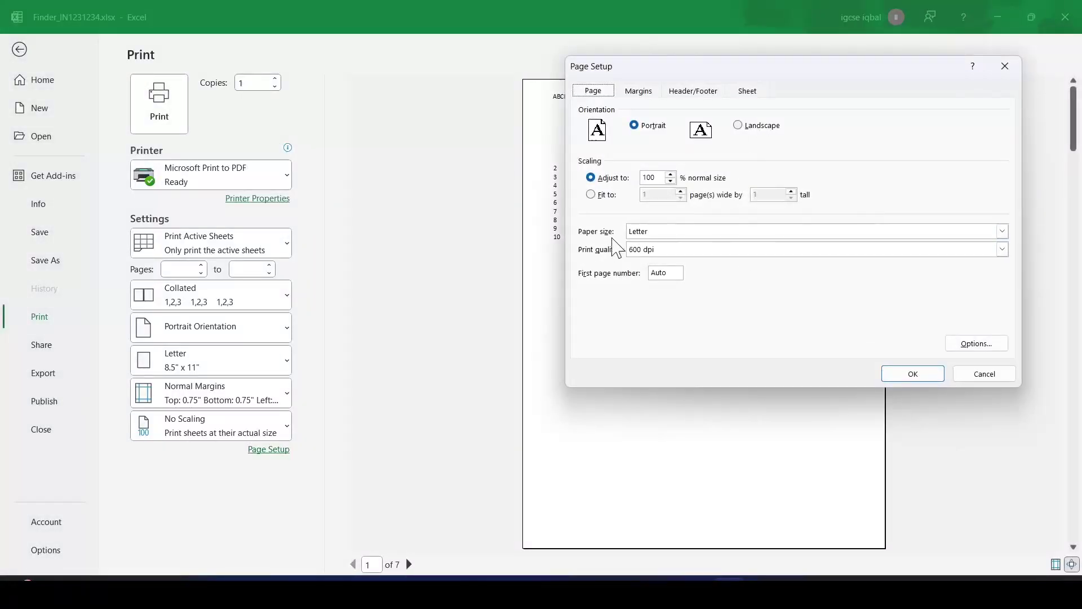
{"action": "left_click", "coordinate": [591, 197]}
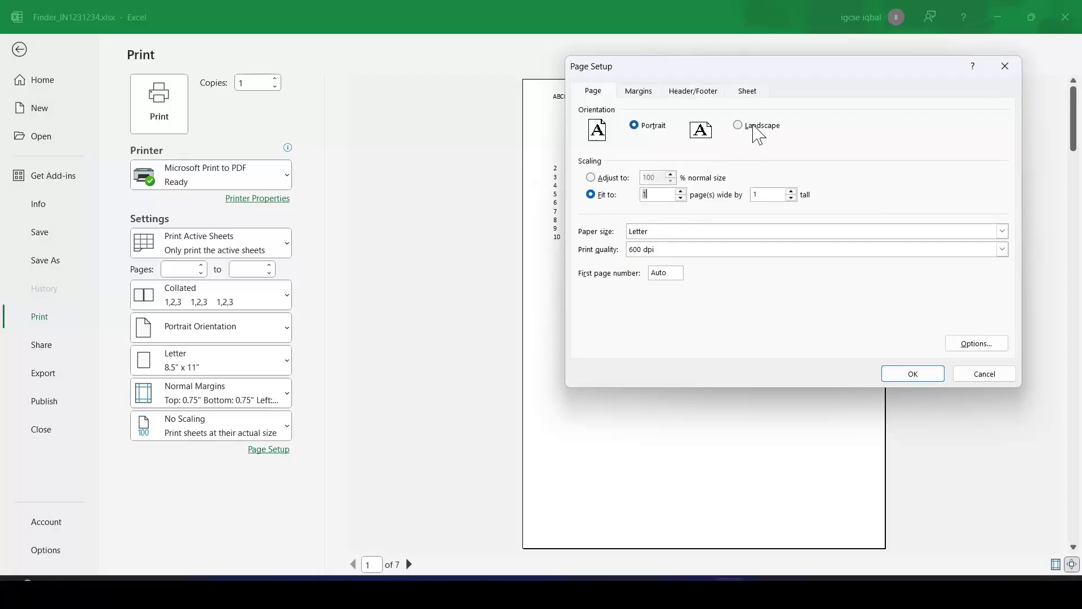
{"action": "left_click", "coordinate": [915, 374]}
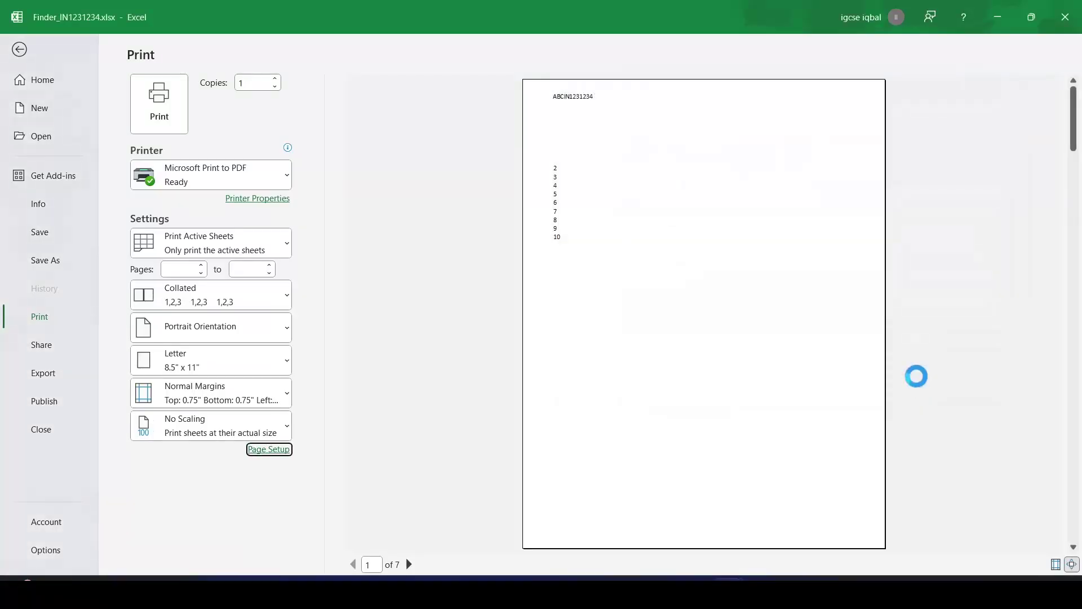
{"action": "key", "text": "alt+Tab"}
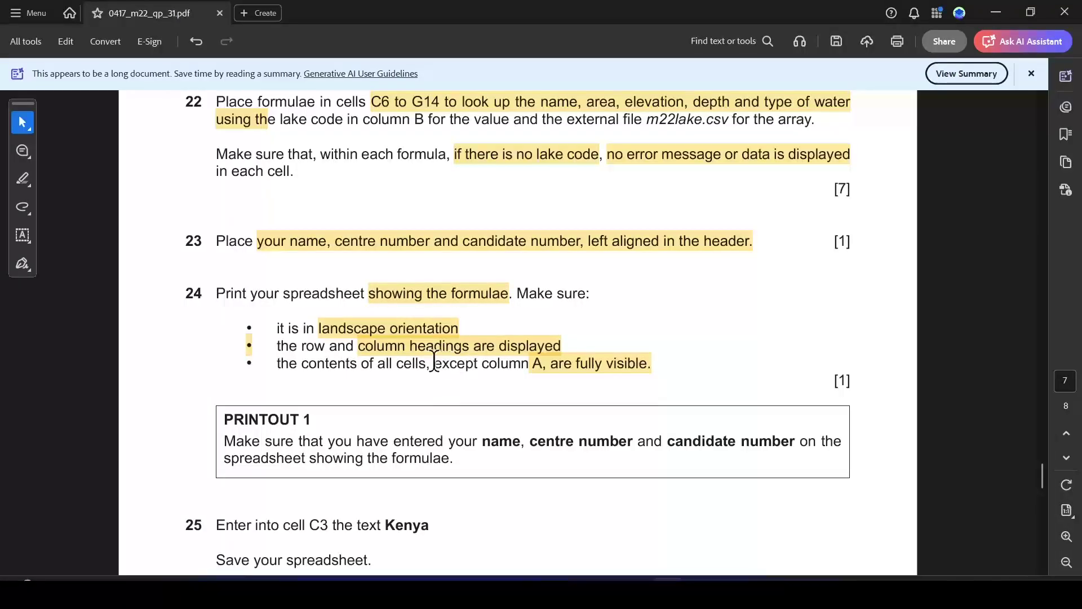
{"action": "key", "text": "alt+Tab"}
{"action": "left_click", "coordinate": [283, 449]}
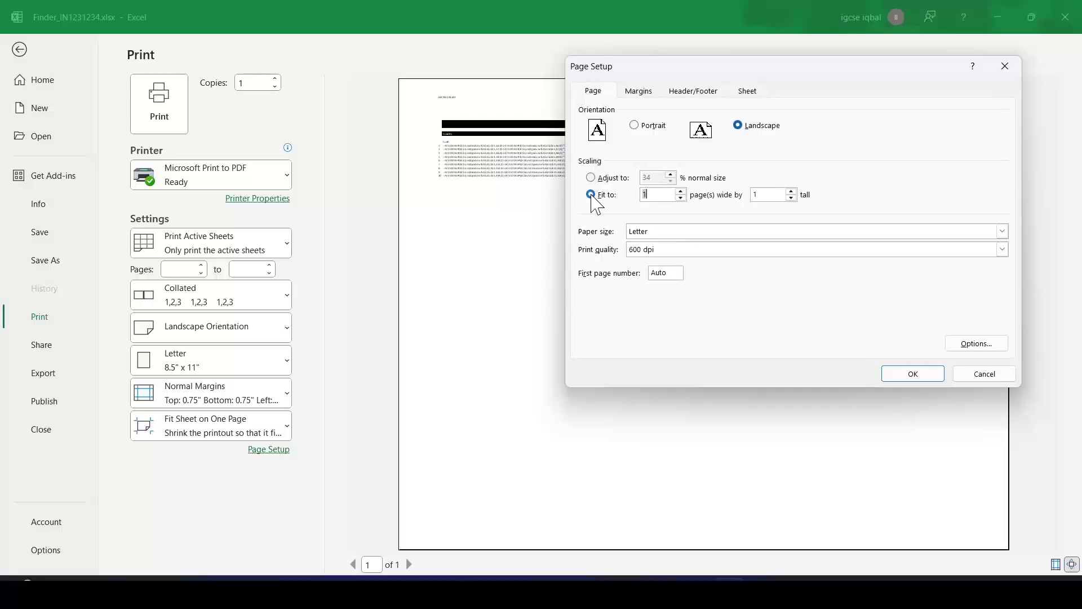
{"action": "left_click", "coordinate": [902, 373]}
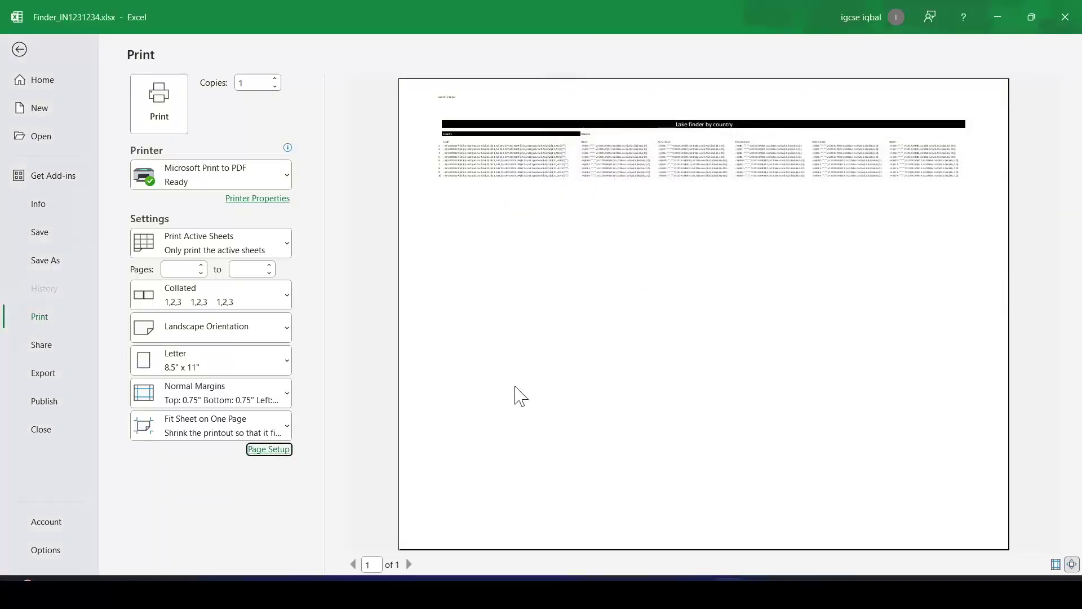
Set the printout scaling to 60% of normal size
{"action": "left_click", "coordinate": [280, 450]}
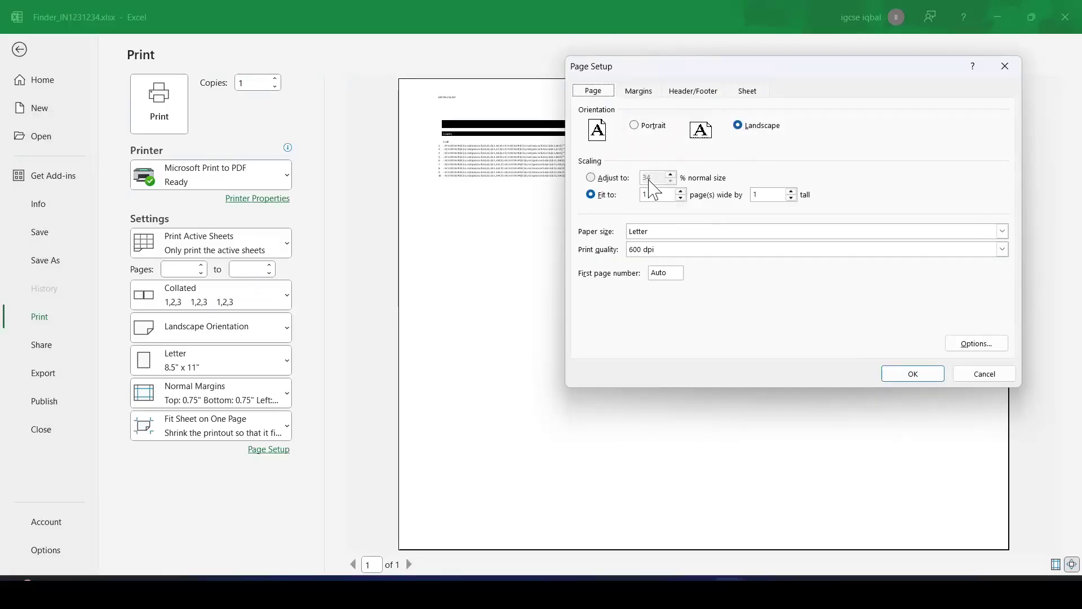
{"action": "left_click", "coordinate": [591, 177]}
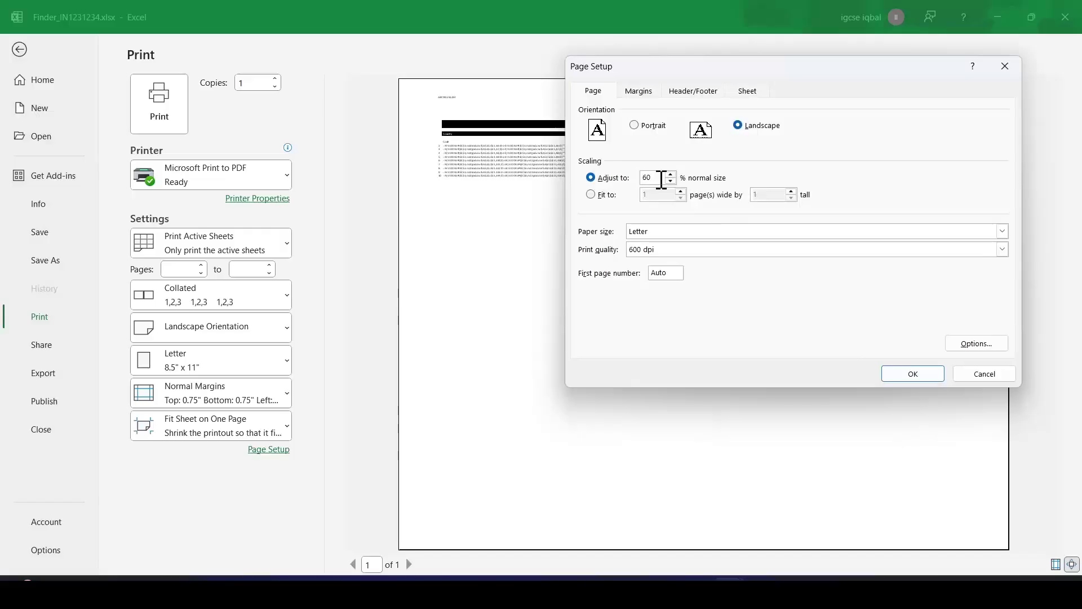
{"action": "left_click", "coordinate": [931, 373]}
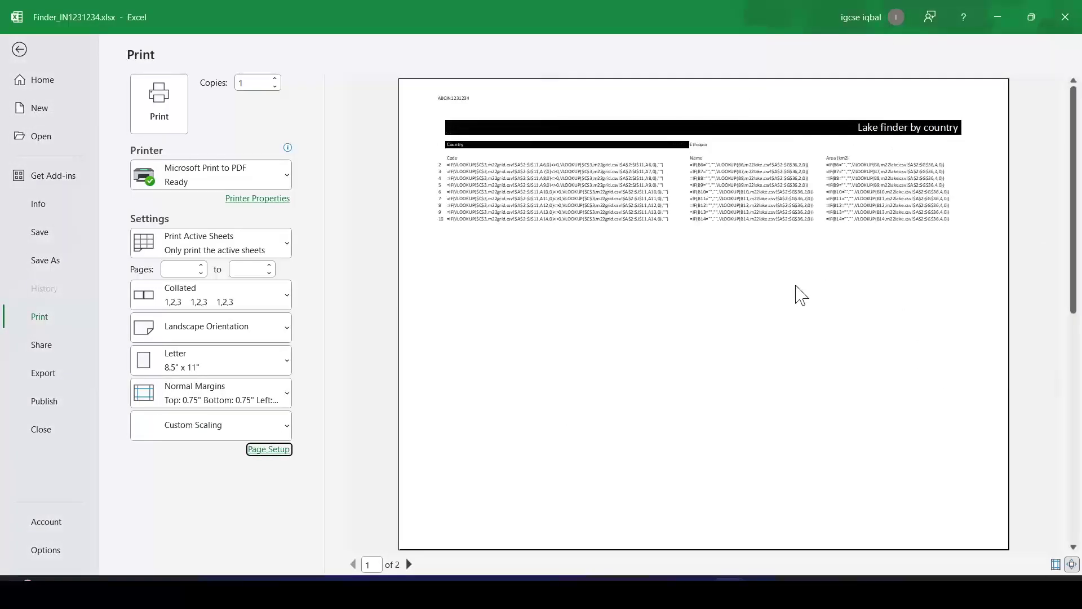
Switch to the question paper PDF and highlight the text Kenya in question 25
{"action": "left_click", "coordinate": [742, 250]}
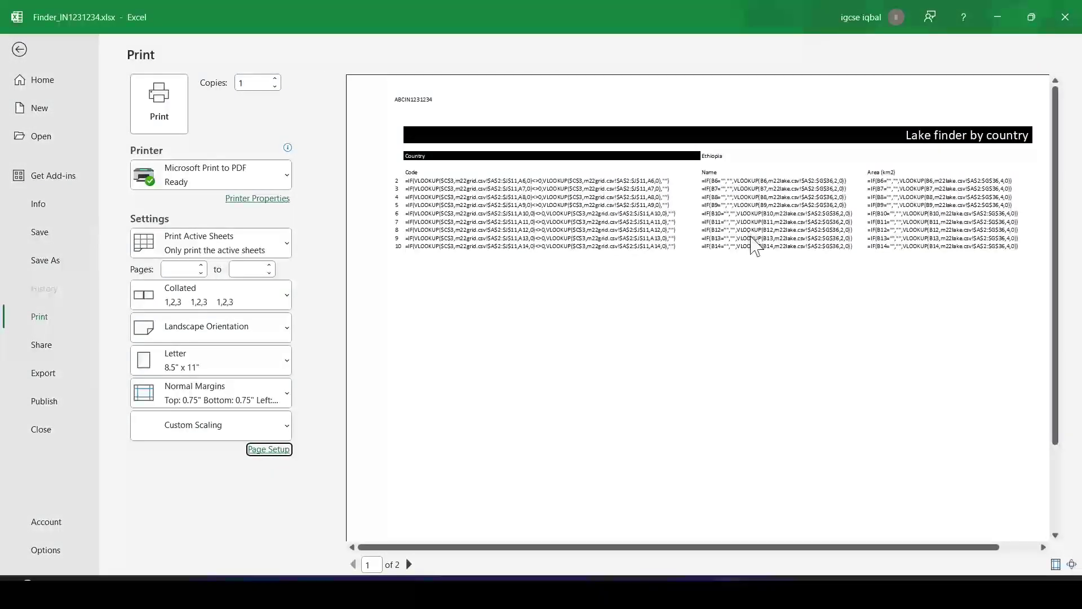
{"action": "key", "text": "alt+Tab"}
{"action": "scroll", "coordinate": [697, 320], "scroll_direction": "down", "scroll_amount": 2}
{"action": "key", "text": "alt+Tab"}
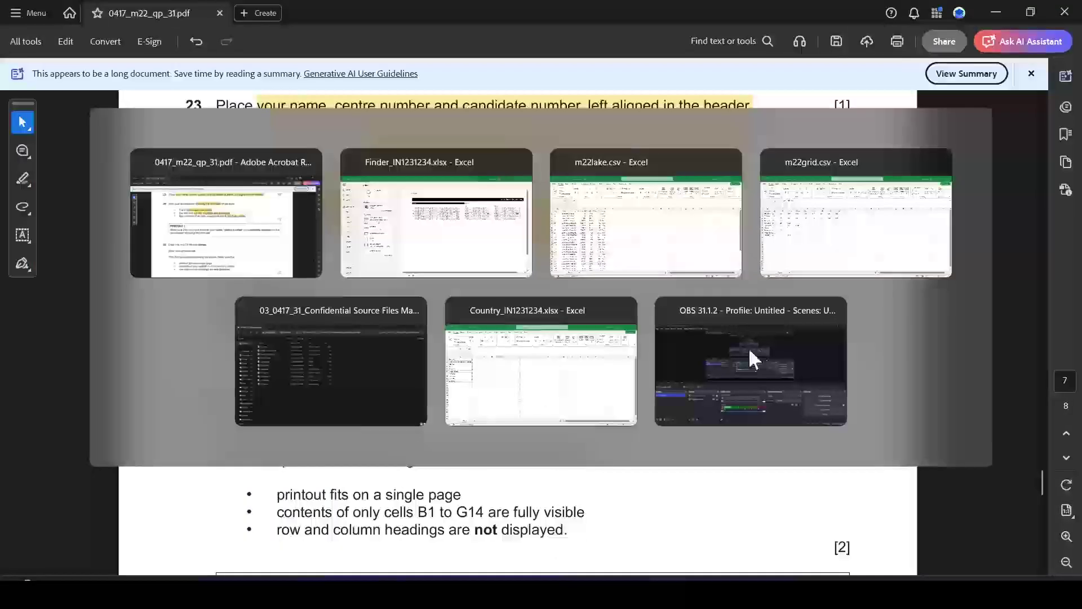
{"action": "key", "text": "alt+Tab"}
{"action": "scroll", "coordinate": [315, 406], "scroll_direction": "down", "scroll_amount": 1}
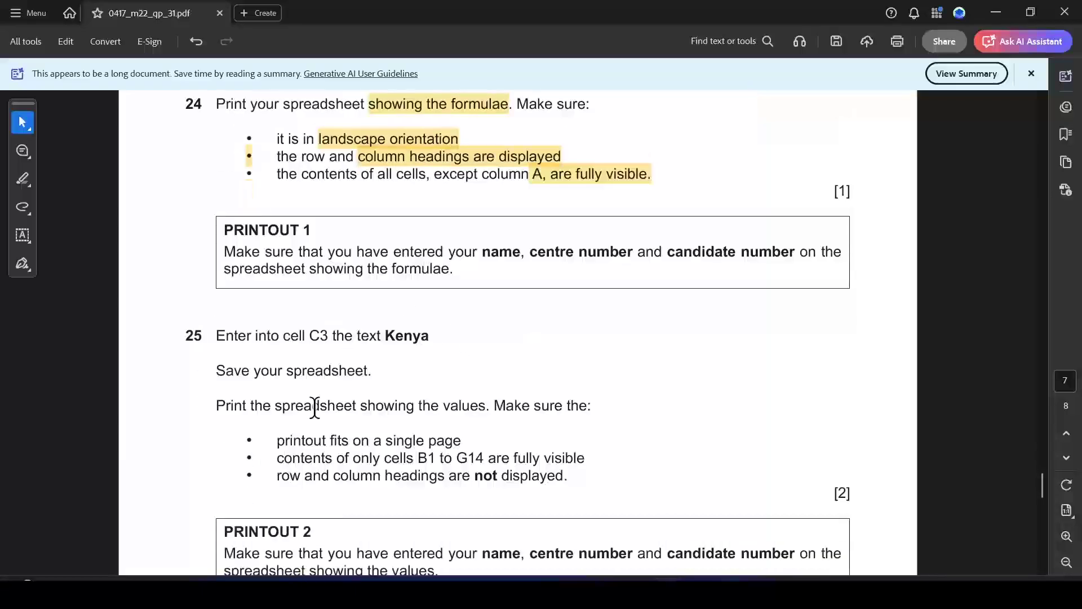
{"action": "left_click_drag", "start_coordinate": [307, 337], "coordinate": [329, 335]}
{"action": "left_click", "coordinate": [441, 334]}
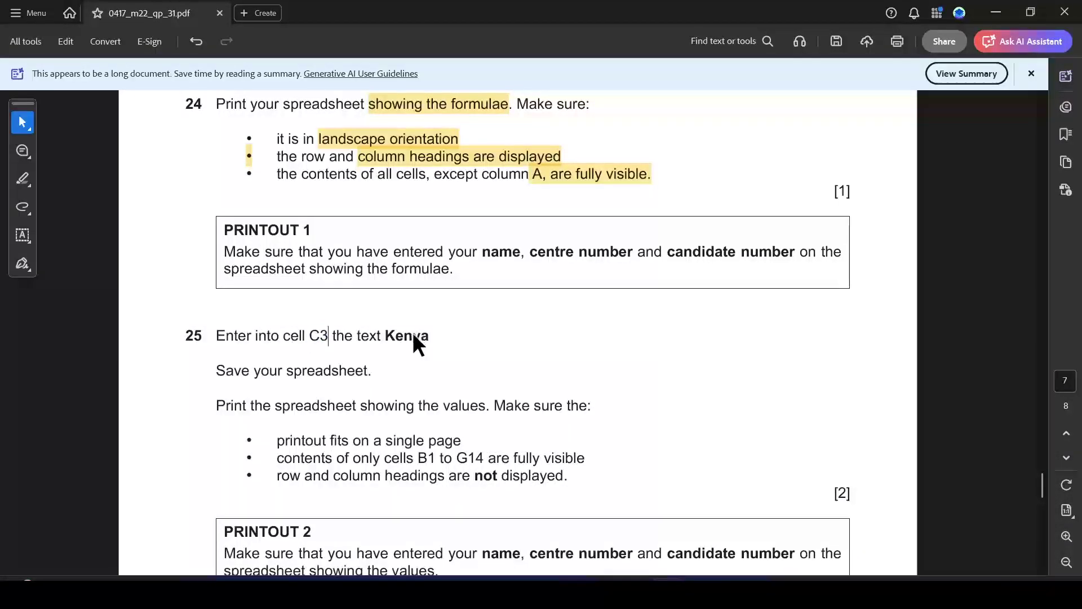
{"action": "left_click_drag", "start_coordinate": [430, 335], "coordinate": [385, 337]}
{"action": "left_click", "coordinate": [429, 363]}
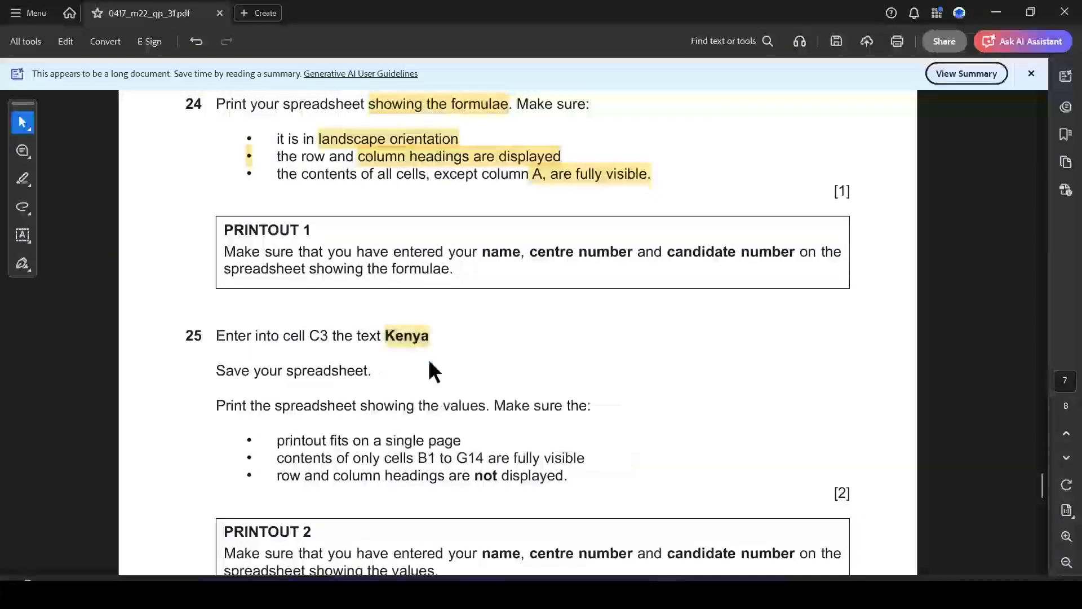
Return to the Finder workbook, switch the sheet from formulae to values and autofit all column widths
{"action": "key", "text": "alt+Tab"}
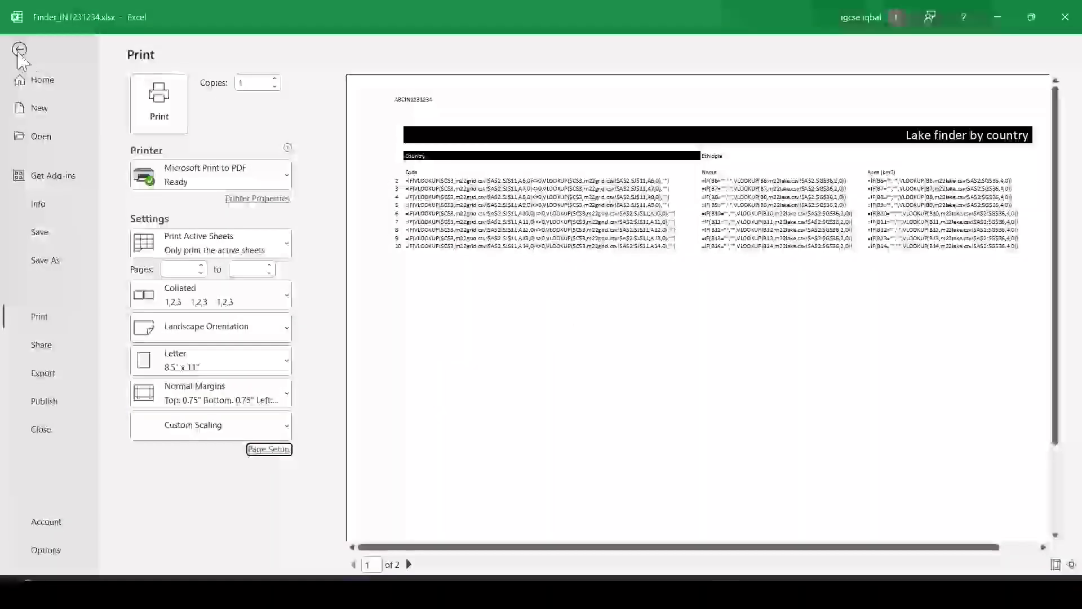
{"action": "left_click", "coordinate": [29, 63]}
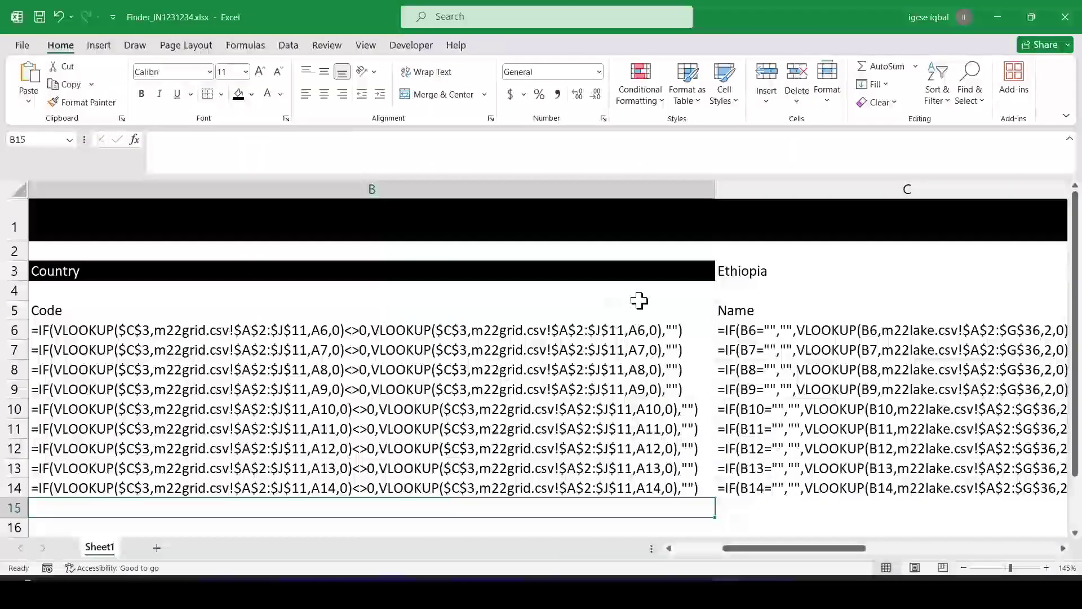
{"action": "key", "text": "ctrl+grave"}
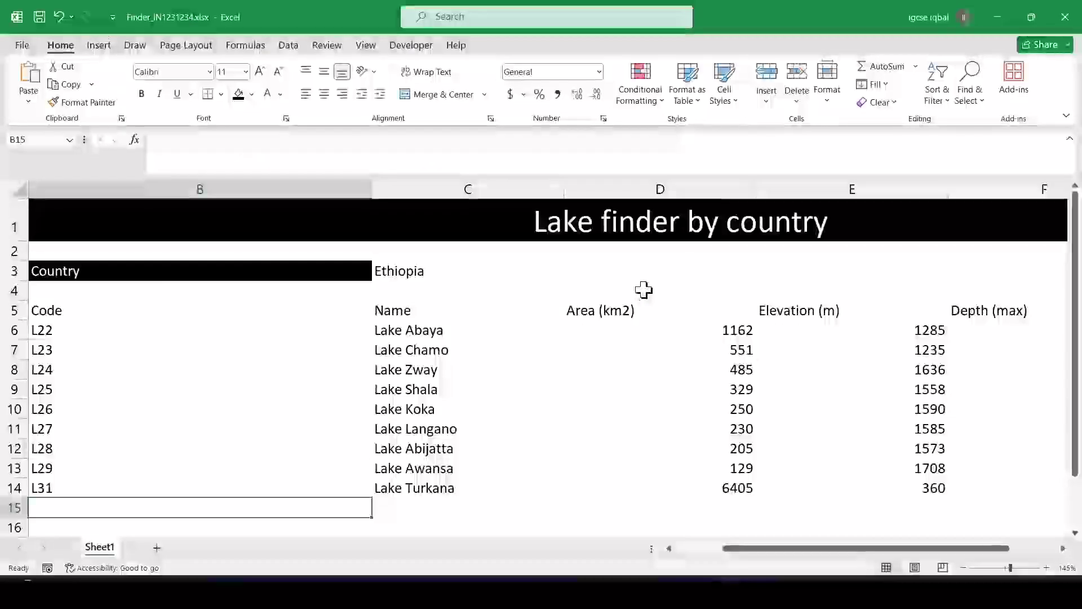
{"action": "left_click", "coordinate": [21, 188]}
{"action": "double_click", "coordinate": [373, 188]}
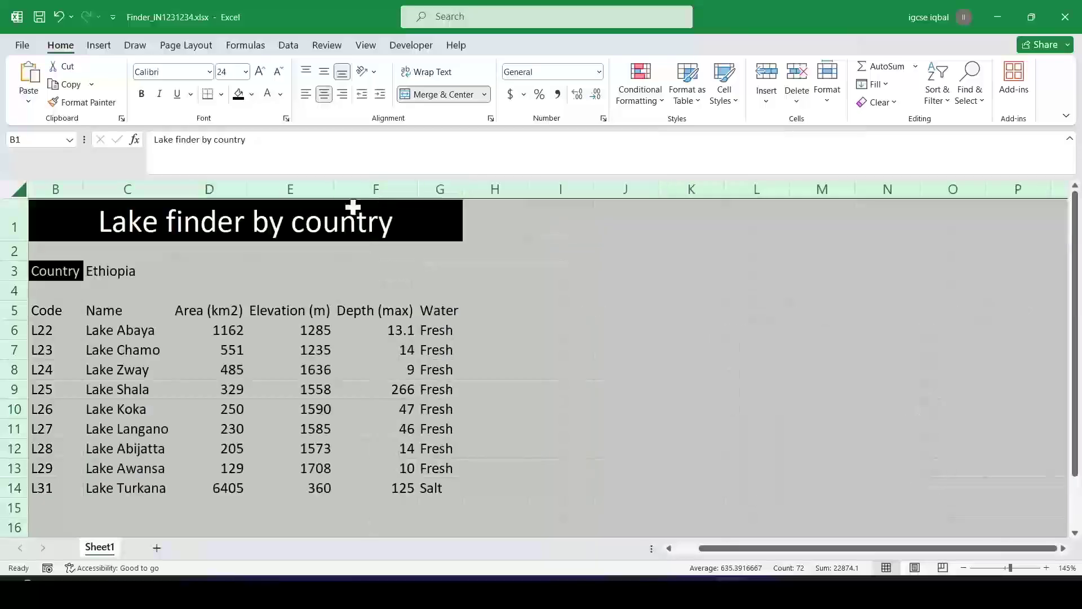
Replace the country in cell C3 with Kenya and check question 25's save and print instructions in the PDF
{"action": "left_click", "coordinate": [135, 269]}
{"action": "left_click_drag", "start_coordinate": [228, 141], "coordinate": [102, 146]}
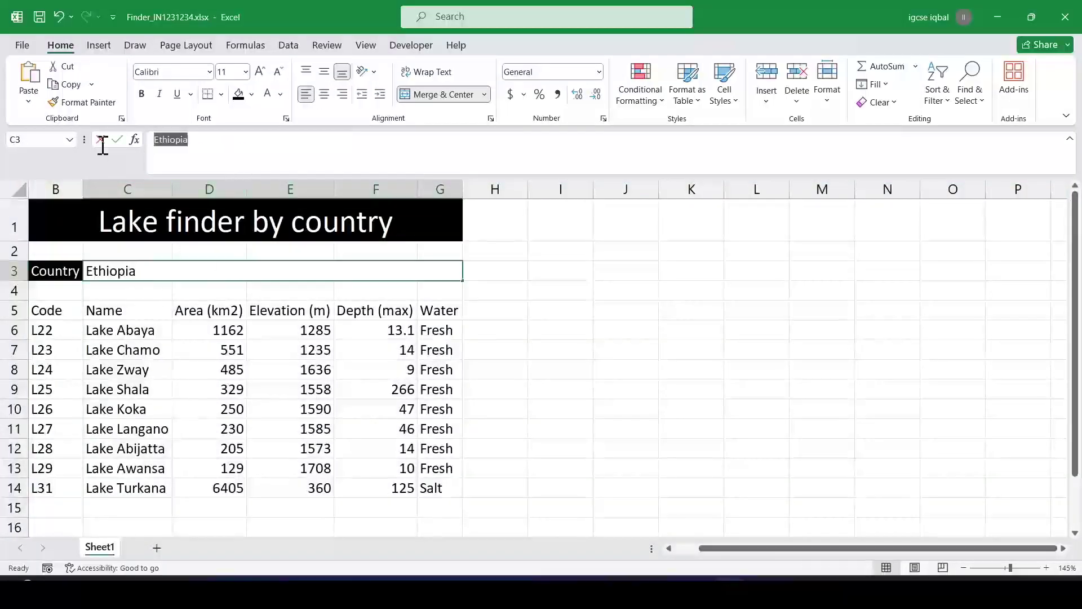
{"action": "type", "text": "Kenya"}
{"action": "key", "text": "Return"}
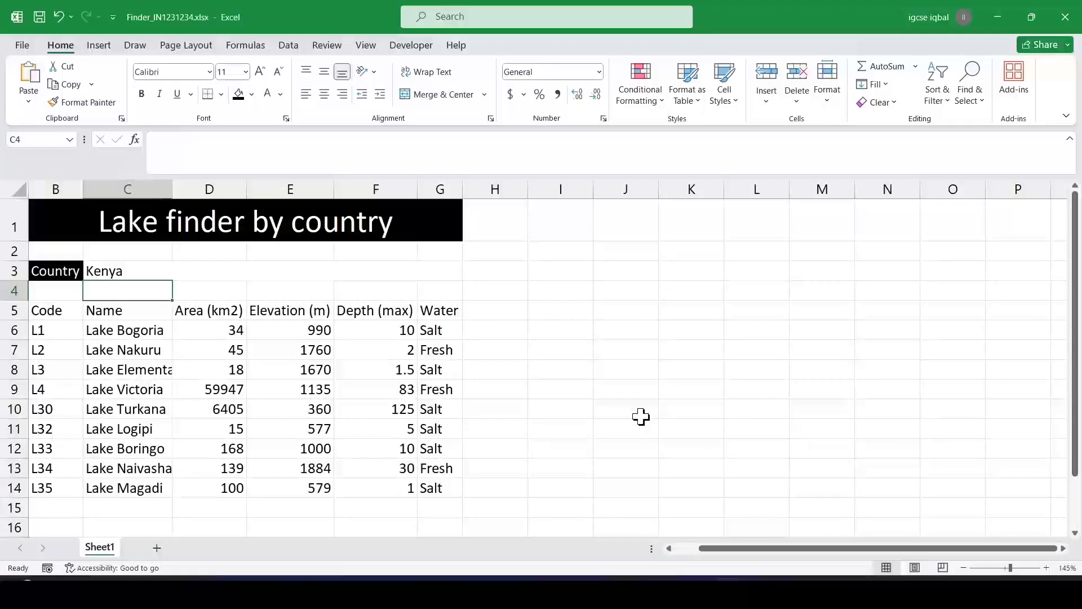
{"action": "key", "text": "alt+Tab"}
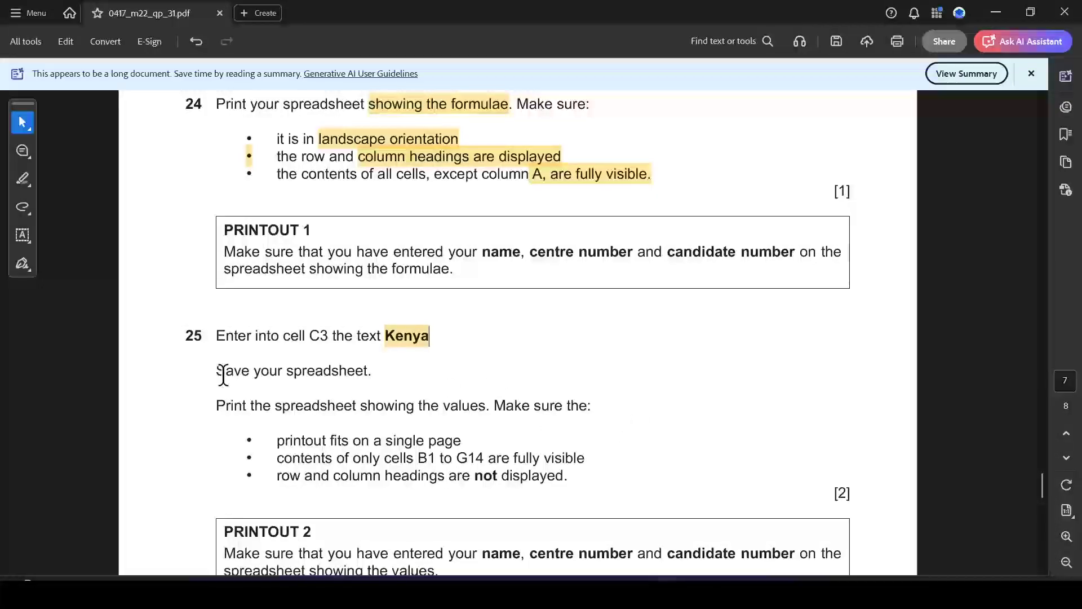
{"action": "key", "text": "alt+Tab"}
{"action": "key", "text": "alt+Tab"}
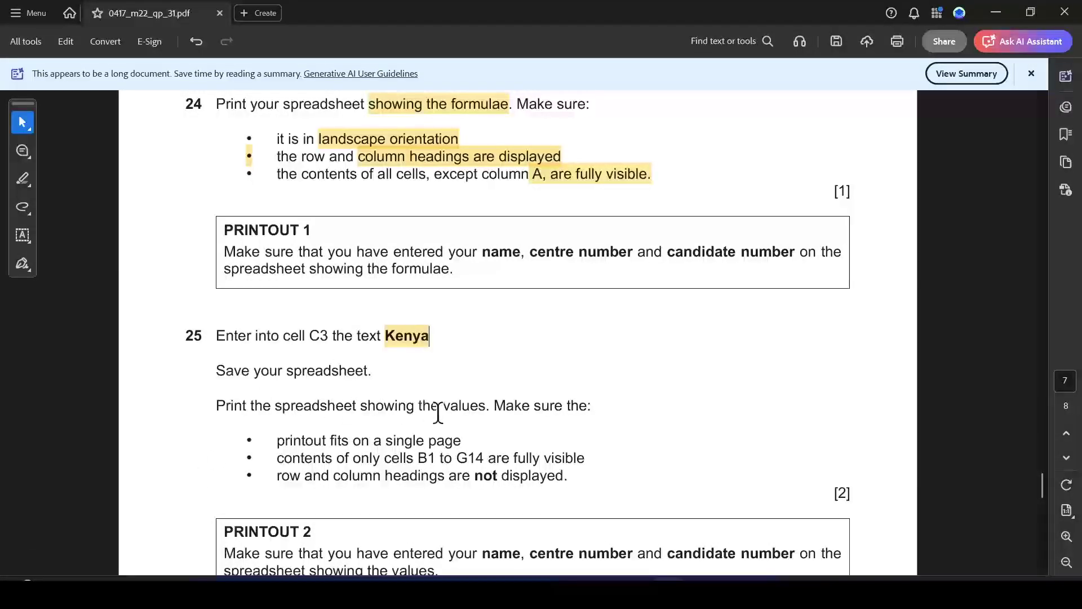
{"action": "key", "text": "alt+Tab"}
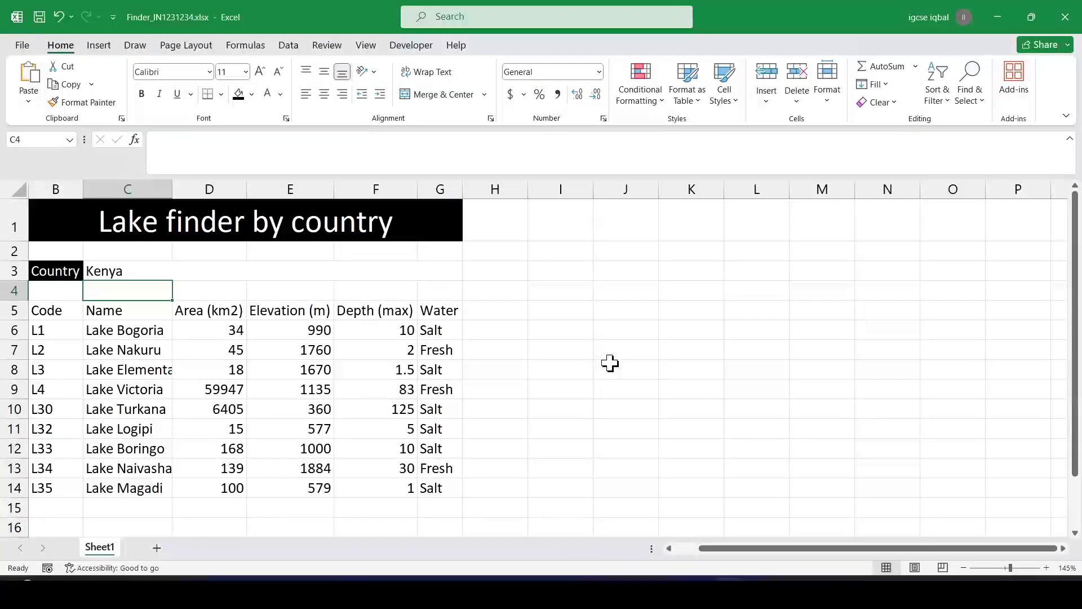
Set the Finder values printout to fit 1 page wide by 1 tall, following question 25's single-page requirement
{"action": "key", "text": "ctrl+p"}
{"action": "key", "text": "alt+Tab"}
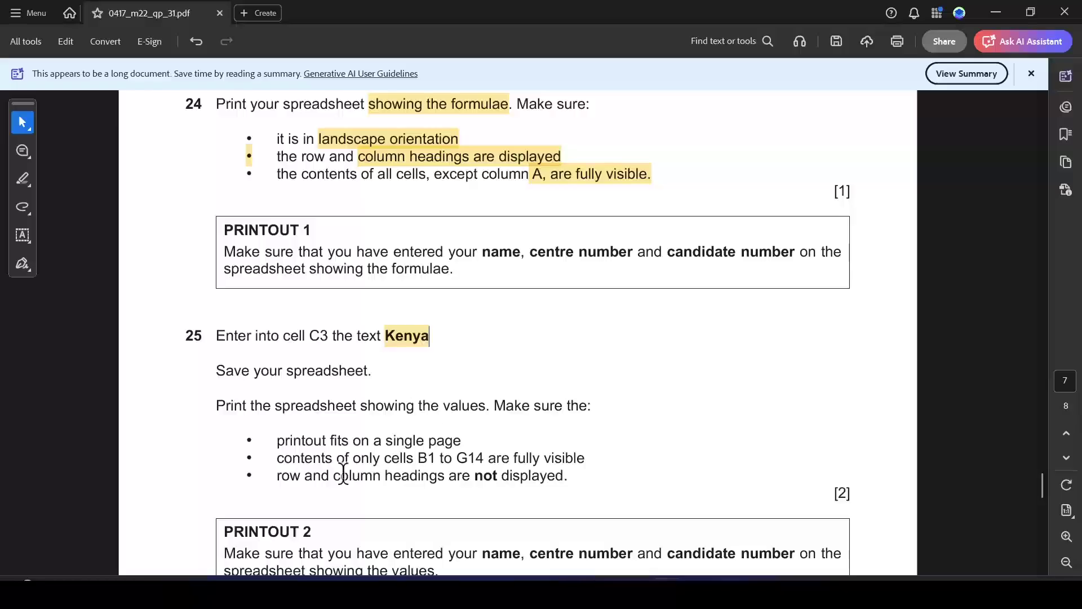
{"action": "left_click_drag", "start_coordinate": [277, 442], "coordinate": [454, 449]}
{"action": "key", "text": "alt+Tab"}
{"action": "left_click", "coordinate": [265, 449]}
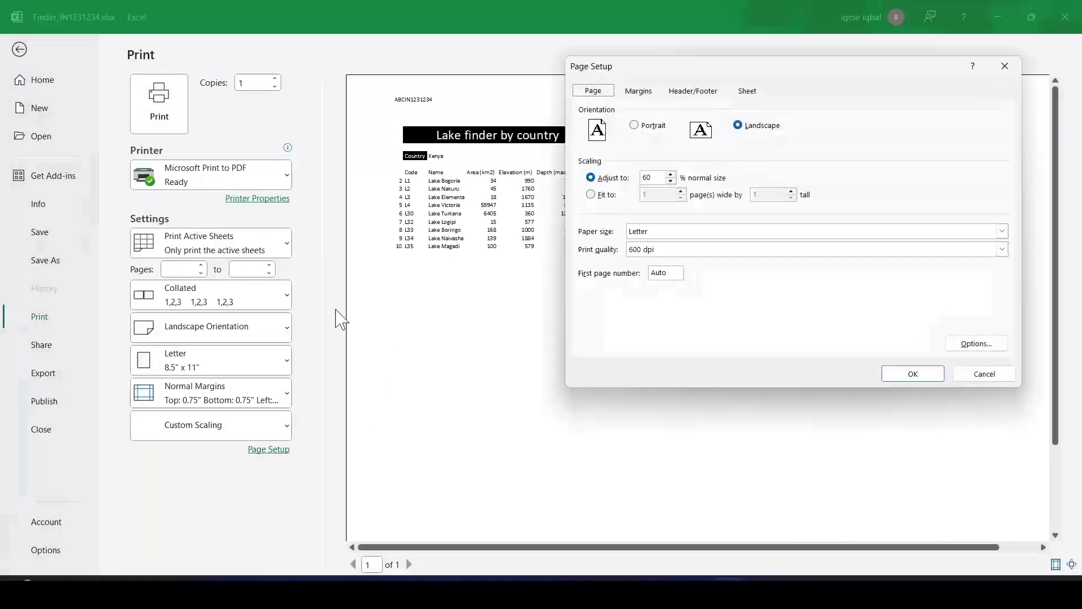
{"action": "left_click", "coordinate": [591, 195]}
{"action": "left_click", "coordinate": [912, 374]}
{"action": "left_click", "coordinate": [913, 374]}
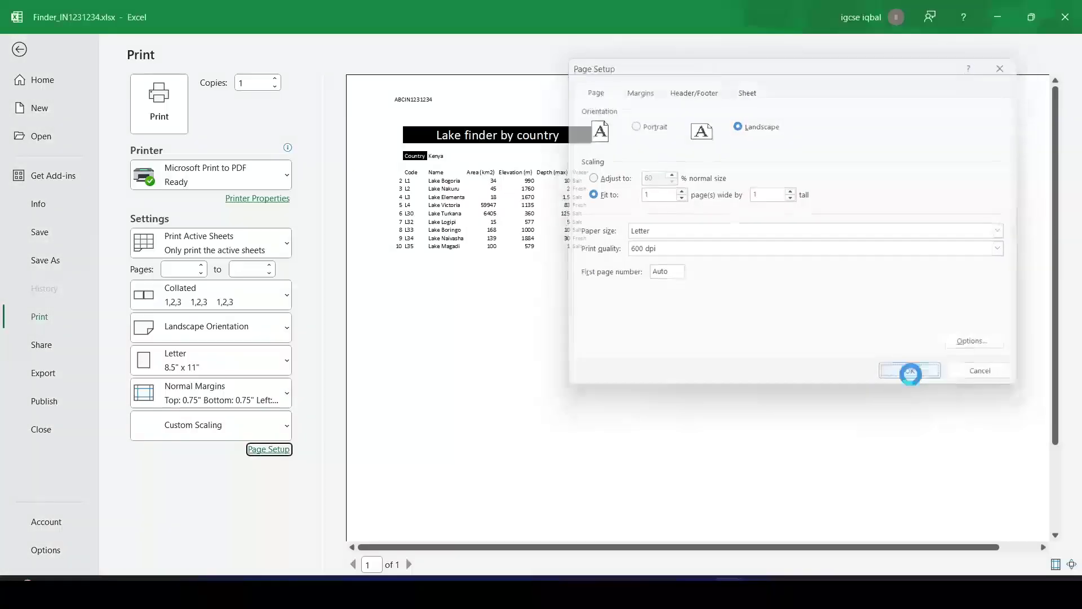
In the question paper PDF, highlight question 25's requirement that contents of only cells B1 to G14 are fully visible
{"action": "key", "text": "alt+Tab"}
{"action": "left_click_drag", "start_coordinate": [279, 458], "coordinate": [588, 466]}
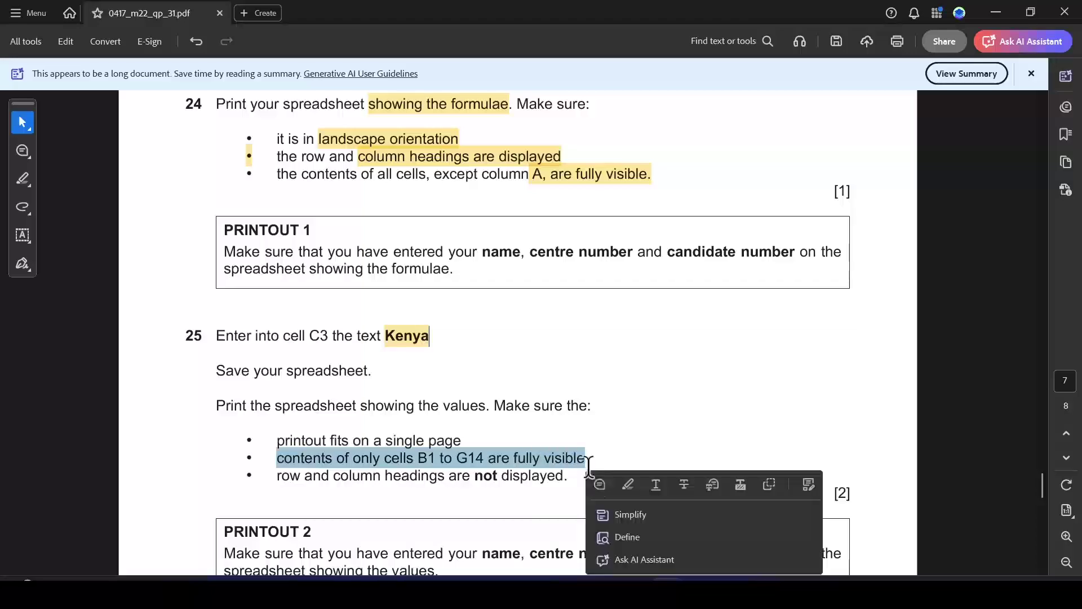
{"action": "left_click", "coordinate": [626, 484]}
{"action": "key", "text": "alt+Tab"}
{"action": "key", "text": "alt+Tab"}
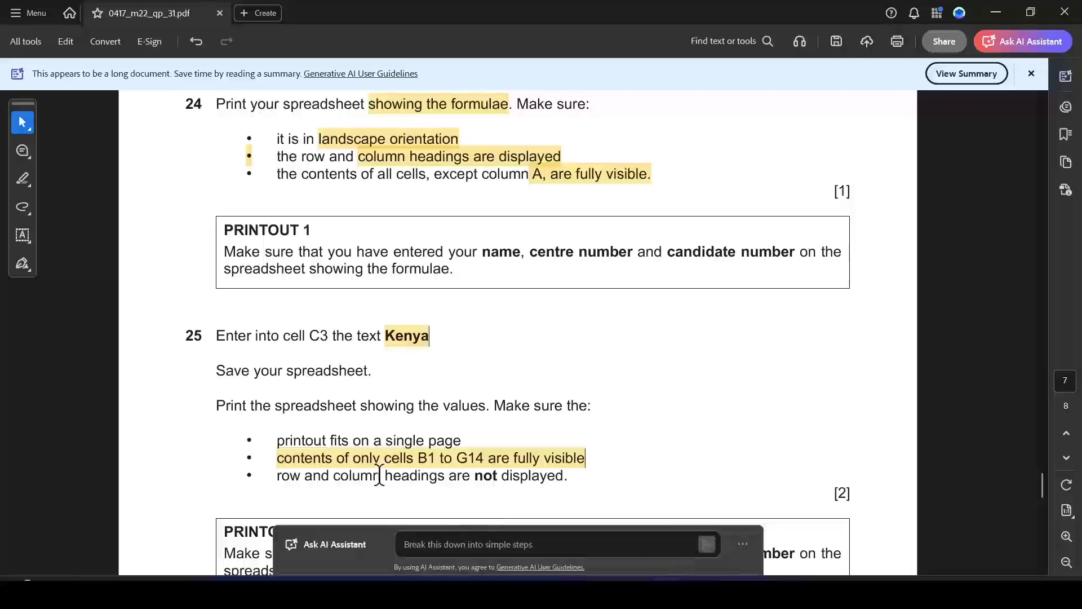
Check the printout's row and column headings option in Page Setup against question 25's last requirement
{"action": "left_click_drag", "start_coordinate": [279, 476], "coordinate": [539, 481]}
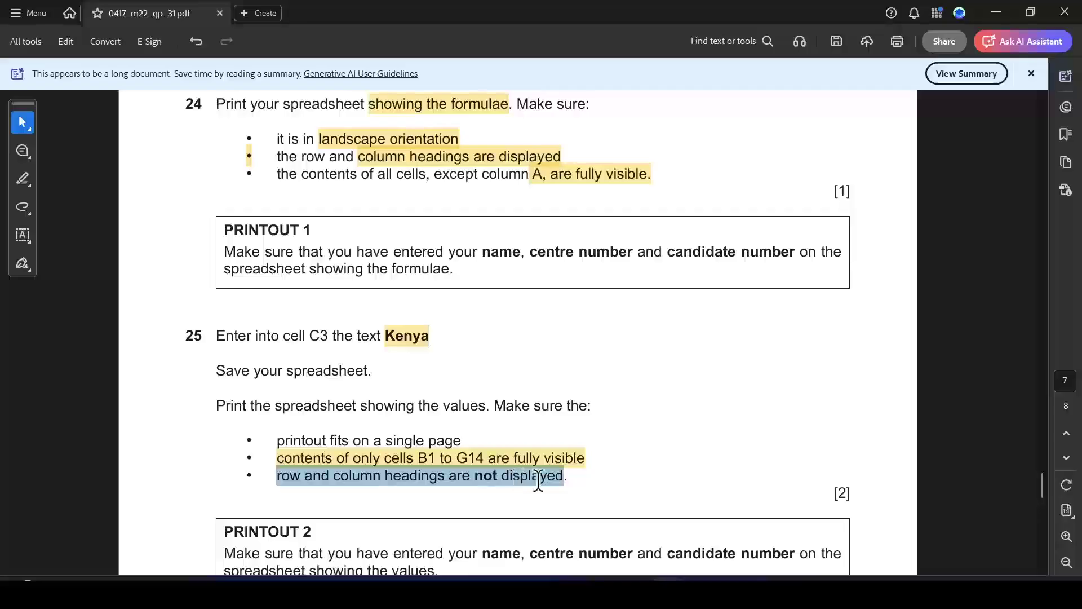
{"action": "key", "text": "alt+Tab"}
{"action": "key", "text": "alt+Tab"}
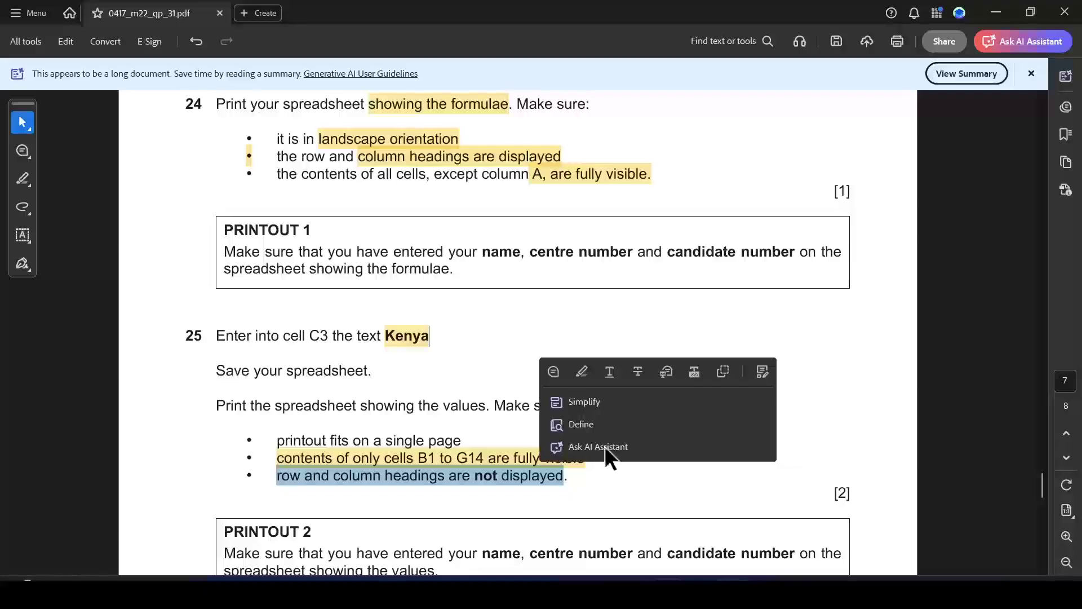
{"action": "key", "text": "alt+Tab"}
{"action": "left_click", "coordinate": [279, 450]}
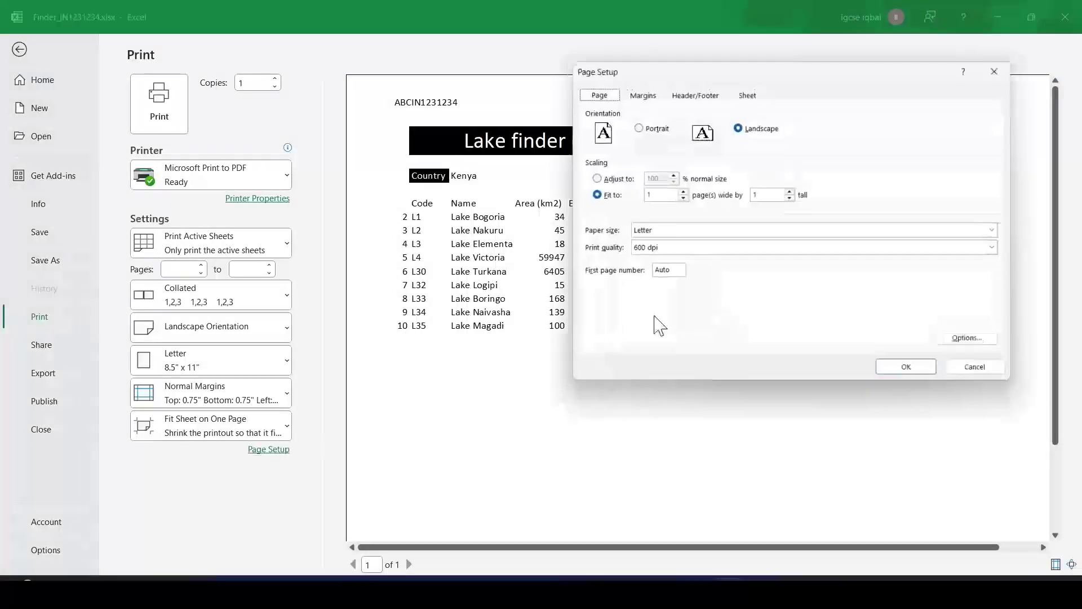
{"action": "left_click", "coordinate": [748, 92]}
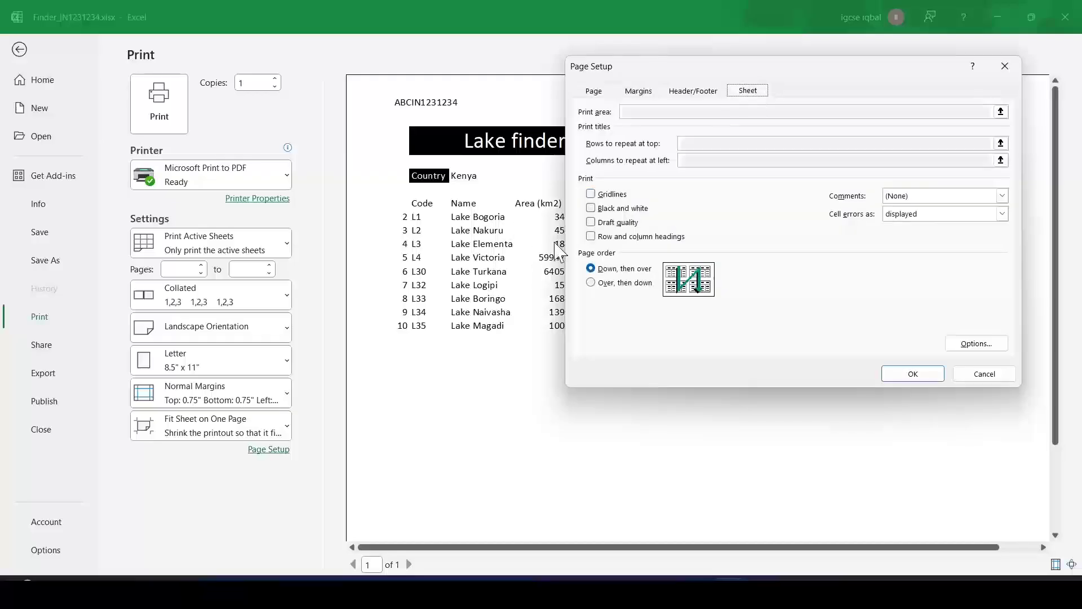
{"action": "left_click", "coordinate": [913, 375]}
Read on to question 26 in the question paper PDF and copy the text Tanzania
{"action": "key", "text": "alt+Tab"}
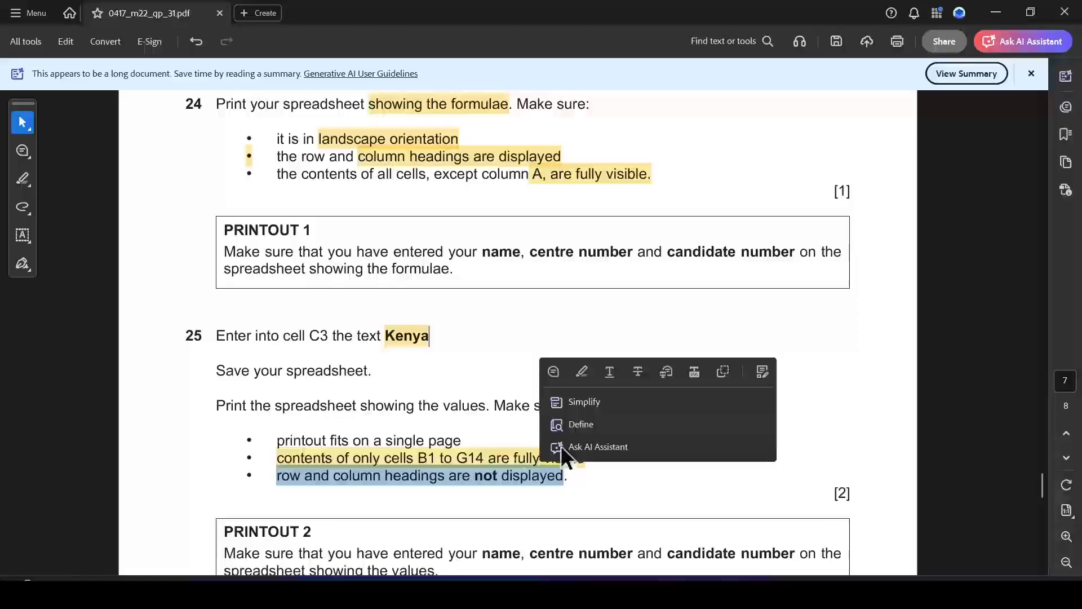
{"action": "left_click", "coordinate": [372, 372]}
{"action": "scroll", "coordinate": [363, 451], "scroll_direction": "down", "scroll_amount": 5}
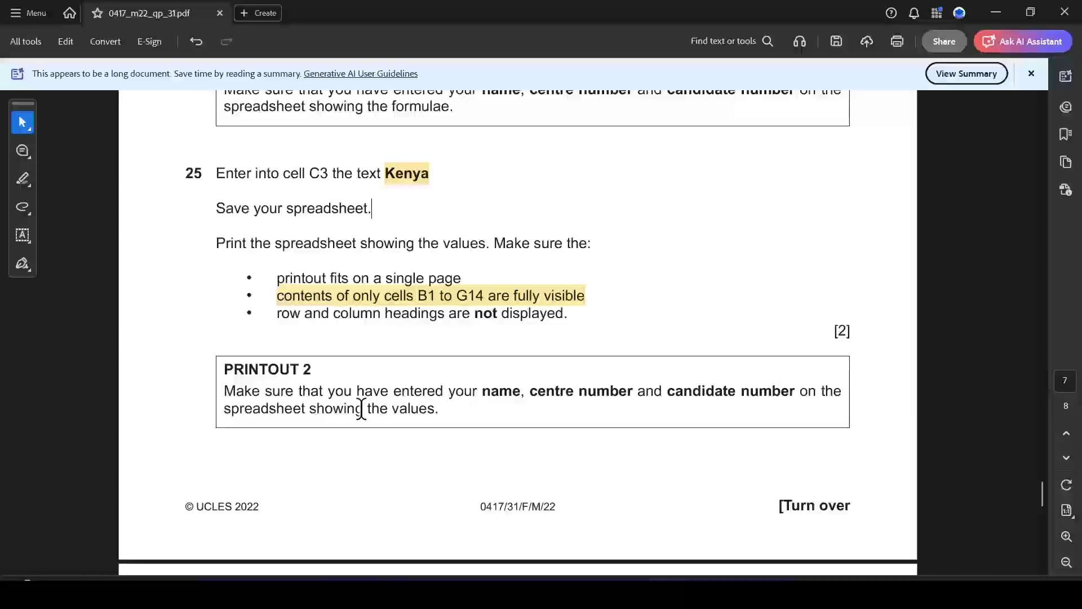
{"action": "key", "text": "alt+Tab"}
{"action": "key", "text": "alt+Tab"}
{"action": "scroll", "coordinate": [469, 400], "scroll_direction": "down", "scroll_amount": 4}
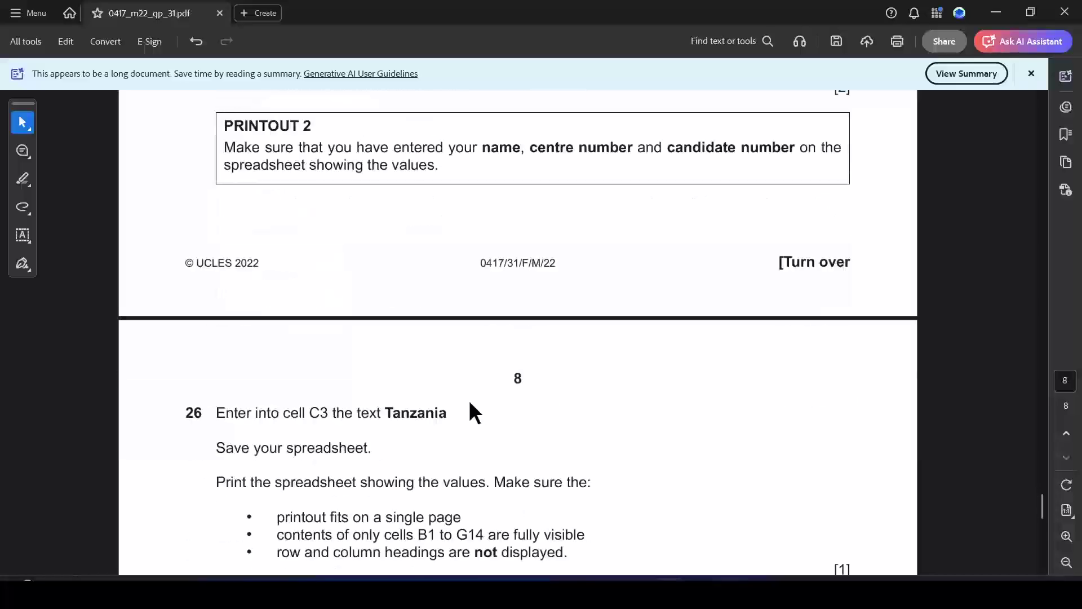
{"action": "scroll", "coordinate": [469, 400], "scroll_direction": "down", "scroll_amount": 1}
{"action": "left_click_drag", "start_coordinate": [446, 251], "coordinate": [384, 253]}
{"action": "key", "text": "ctrl+c"}
{"action": "key", "text": "alt+Tab"}
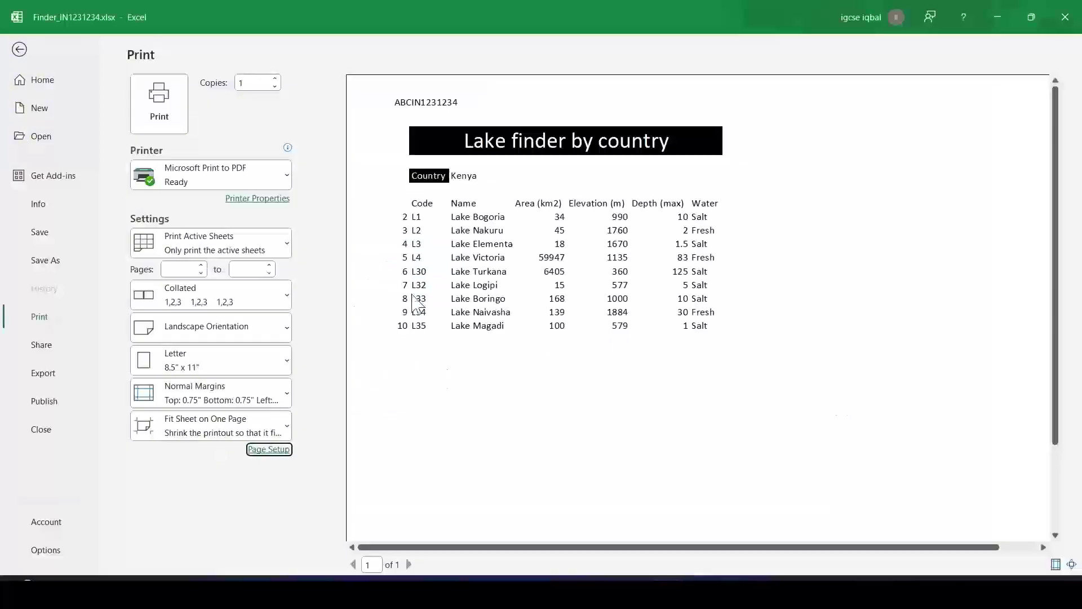
Return to the Finder sheet and replace the country in cell C3 with the copied text Tanzania
{"action": "left_click", "coordinate": [20, 50]}
{"action": "left_click", "coordinate": [153, 271]}
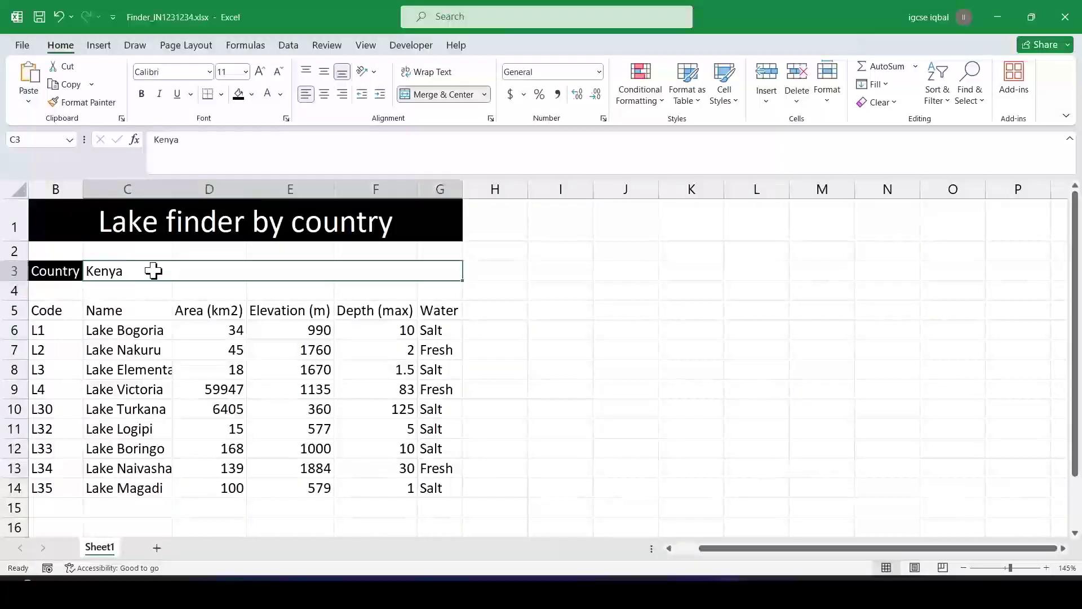
{"action": "double_click", "coordinate": [165, 140]}
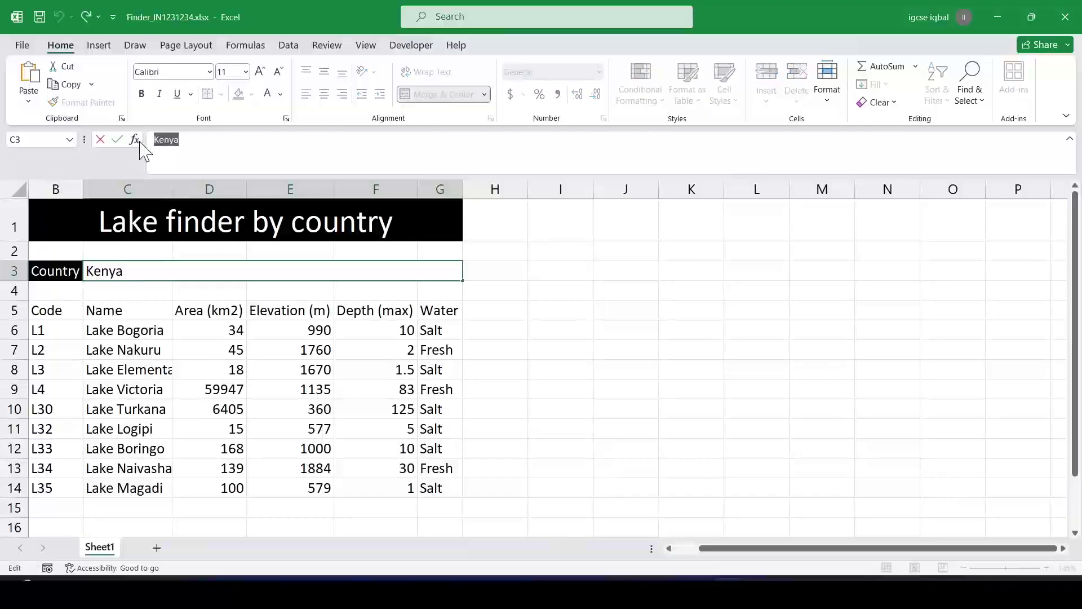
{"action": "key", "text": "ctrl+v"}
{"action": "left_click", "coordinate": [544, 369]}
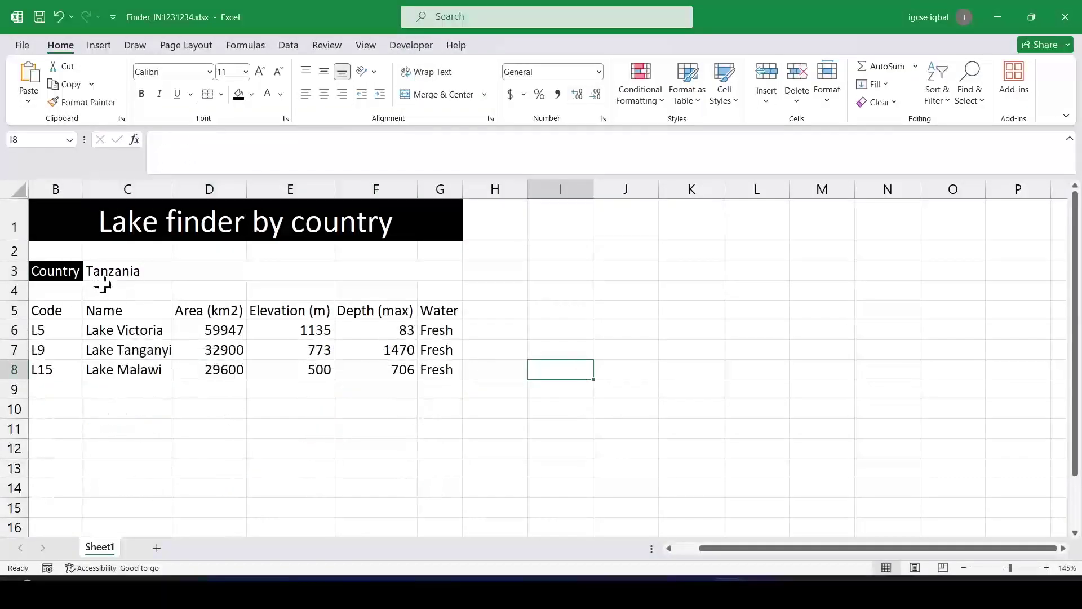
Apply all borders to the lake finder range B1 to G8
{"action": "left_click", "coordinate": [63, 269]}
{"action": "left_click_drag", "start_coordinate": [118, 219], "coordinate": [152, 363]}
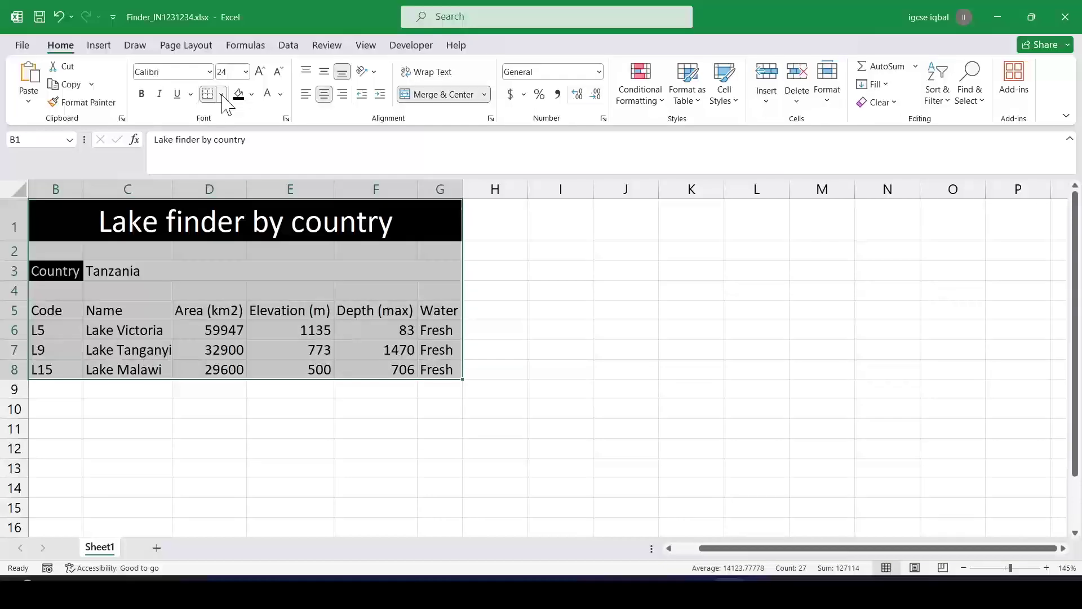
{"action": "left_click", "coordinate": [221, 94]}
{"action": "left_click", "coordinate": [242, 235]}
{"action": "left_click", "coordinate": [158, 297]}
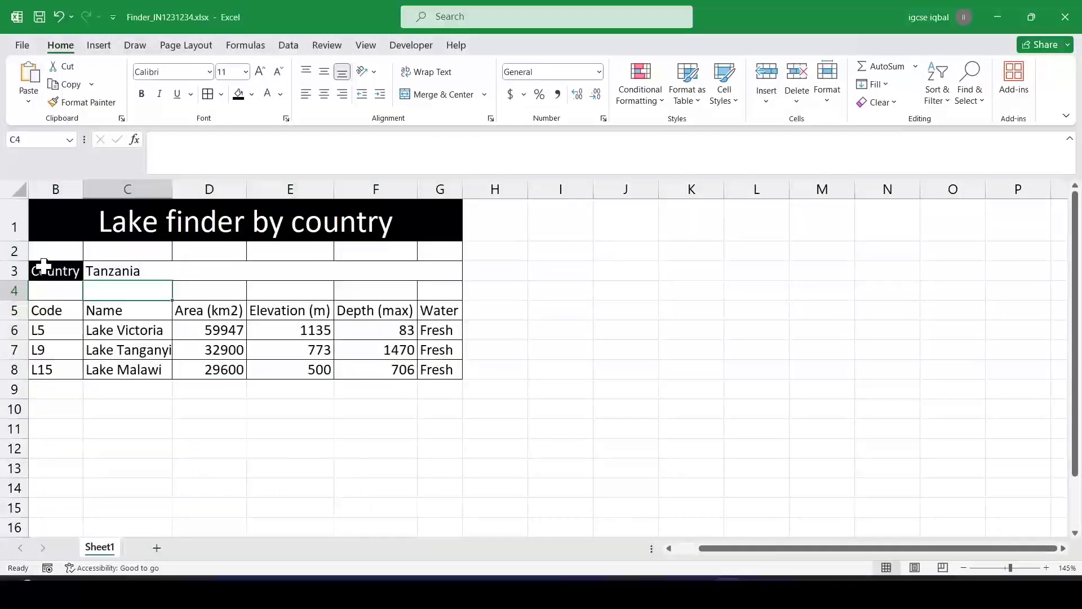
Reduce the heights of empty rows 2 and 4 and open the print preview of the Tanzania sheet
{"action": "left_click_drag", "start_coordinate": [17, 260], "coordinate": [17, 254]}
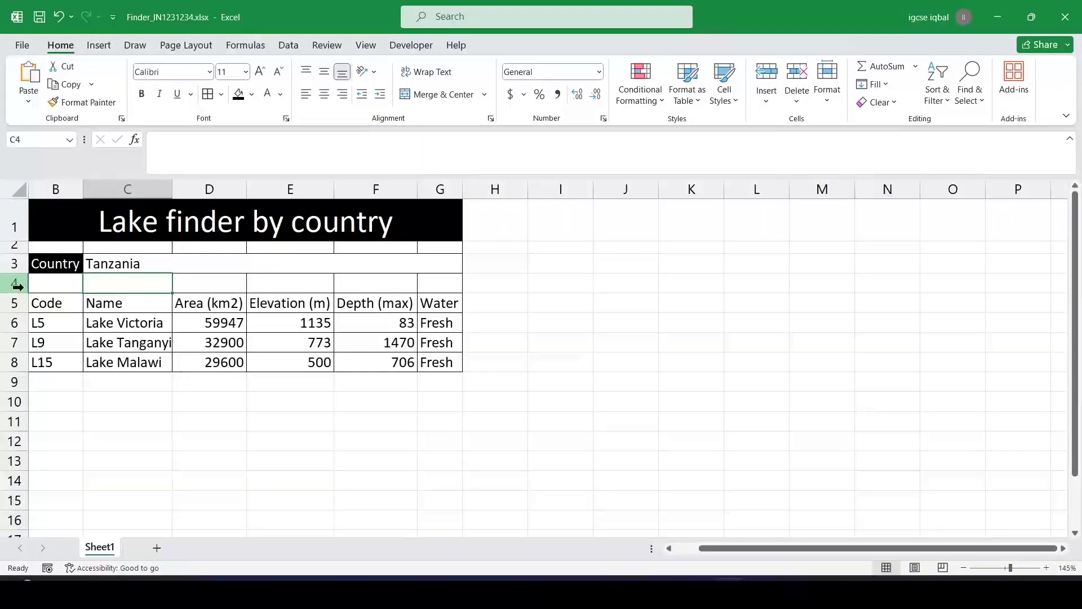
{"action": "left_click_drag", "start_coordinate": [25, 291], "coordinate": [19, 285]}
{"action": "left_click", "coordinate": [604, 350]}
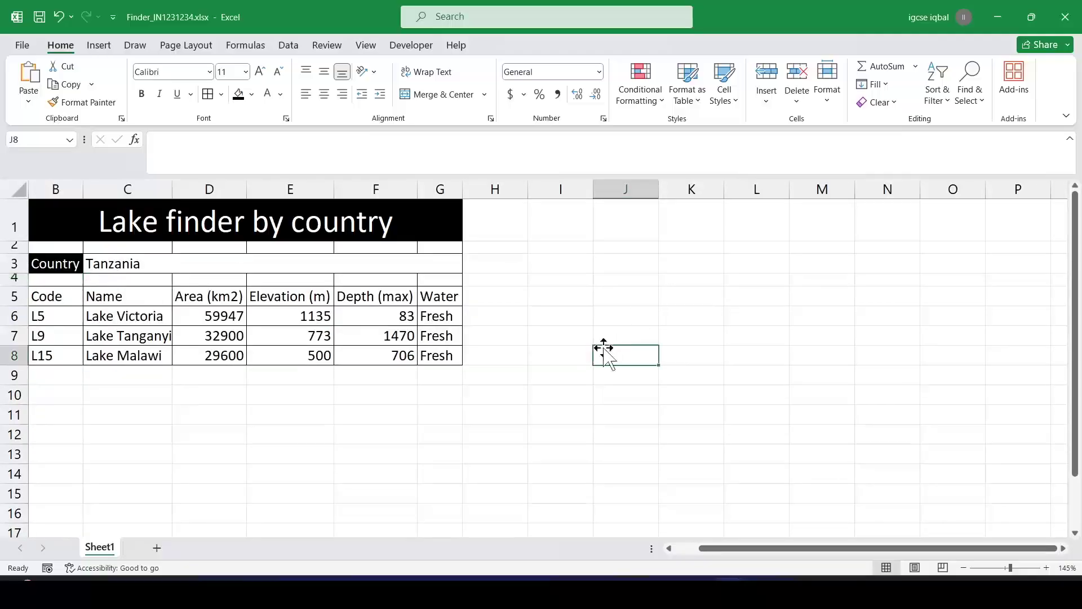
{"action": "key", "text": "ctrl+p"}
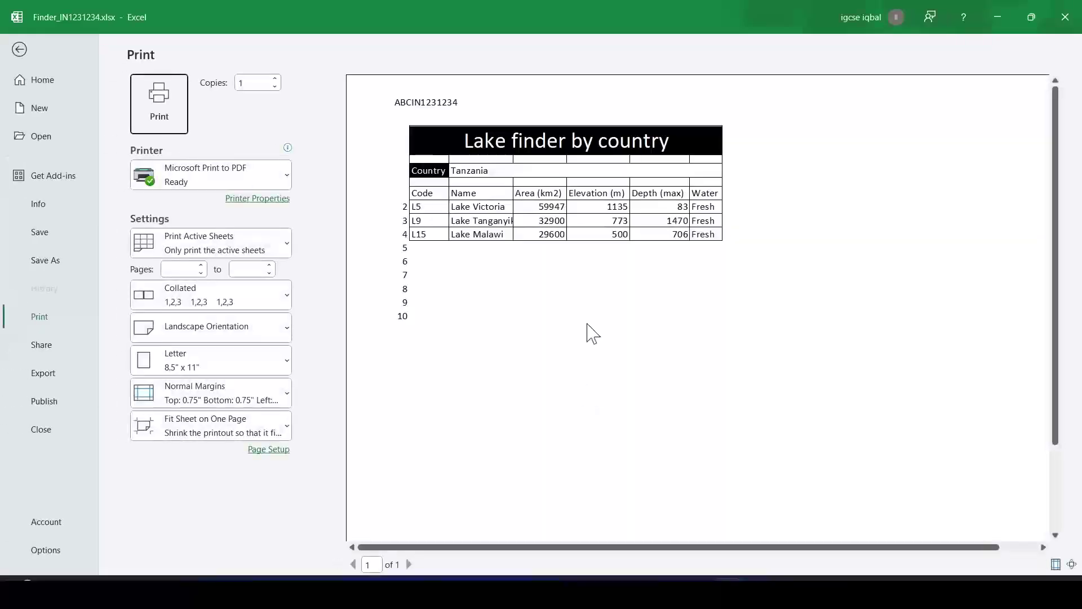
Highlight question 26's printout requirements in the question paper, compare them with the Tanzania print preview, and close the preview
{"action": "key", "text": "alt+Tab"}
{"action": "key", "text": "alt+Tab"}
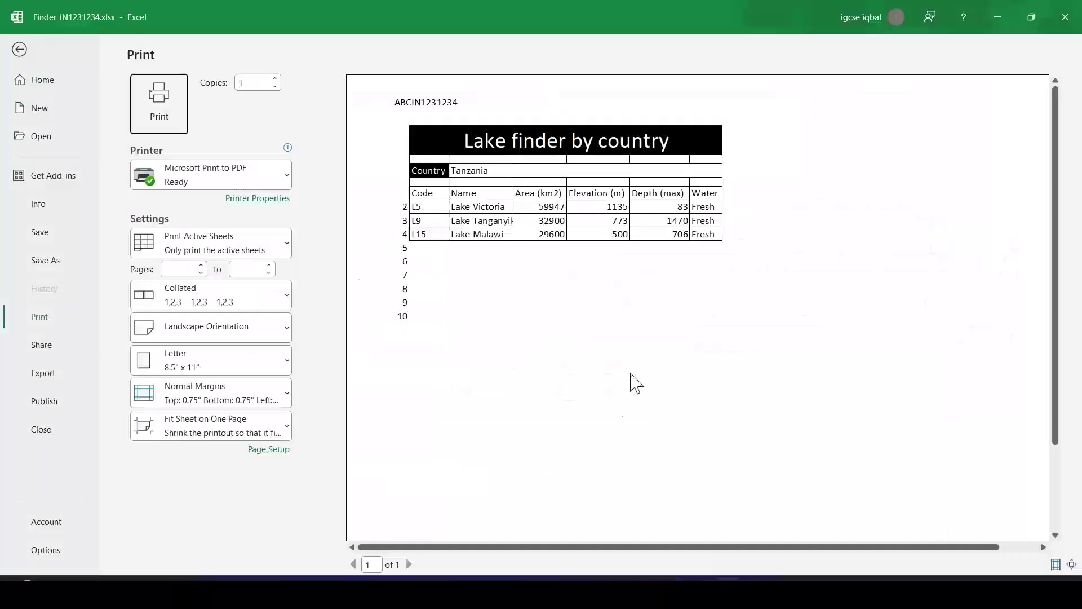
{"action": "key", "text": "alt+Tab"}
{"action": "left_click_drag", "start_coordinate": [276, 300], "coordinate": [585, 319]}
{"action": "left_click", "coordinate": [505, 326]}
{"action": "left_click", "coordinate": [616, 346]}
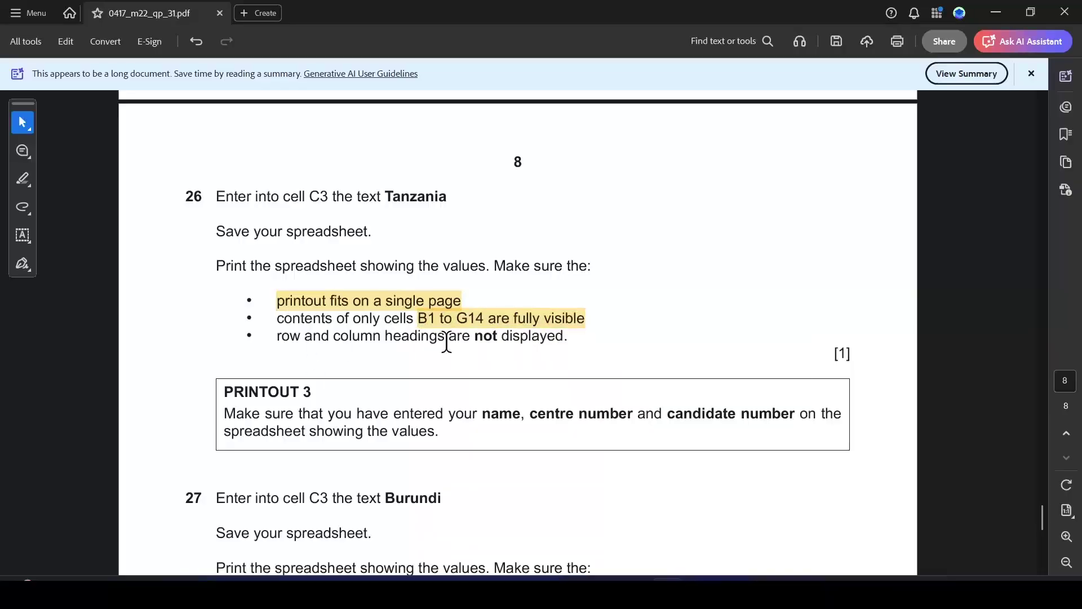
{"action": "left_click_drag", "start_coordinate": [478, 337], "coordinate": [568, 337]}
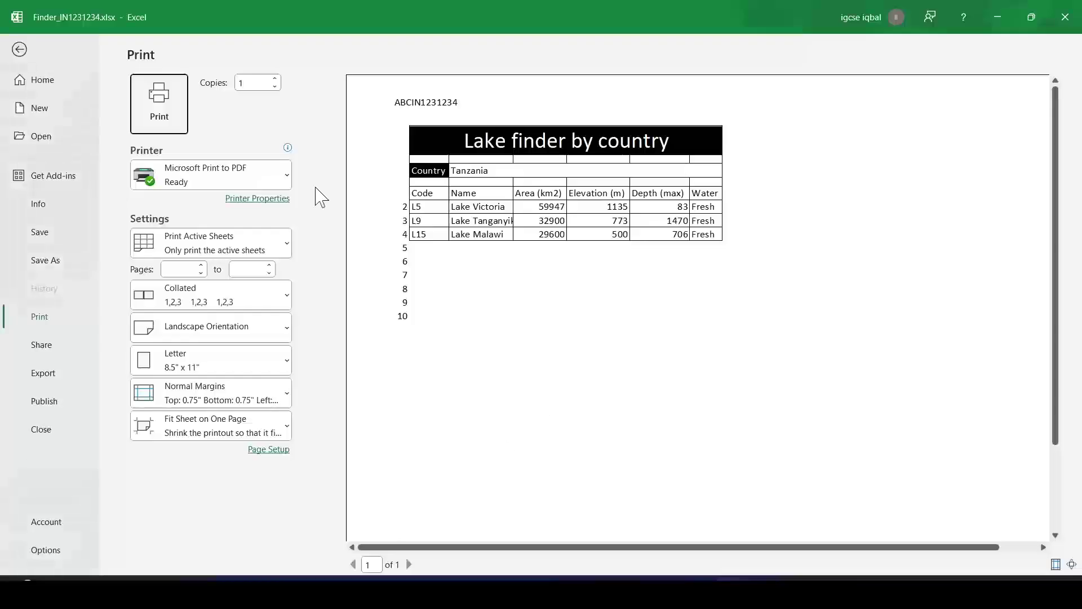
{"action": "left_click", "coordinate": [23, 52]}
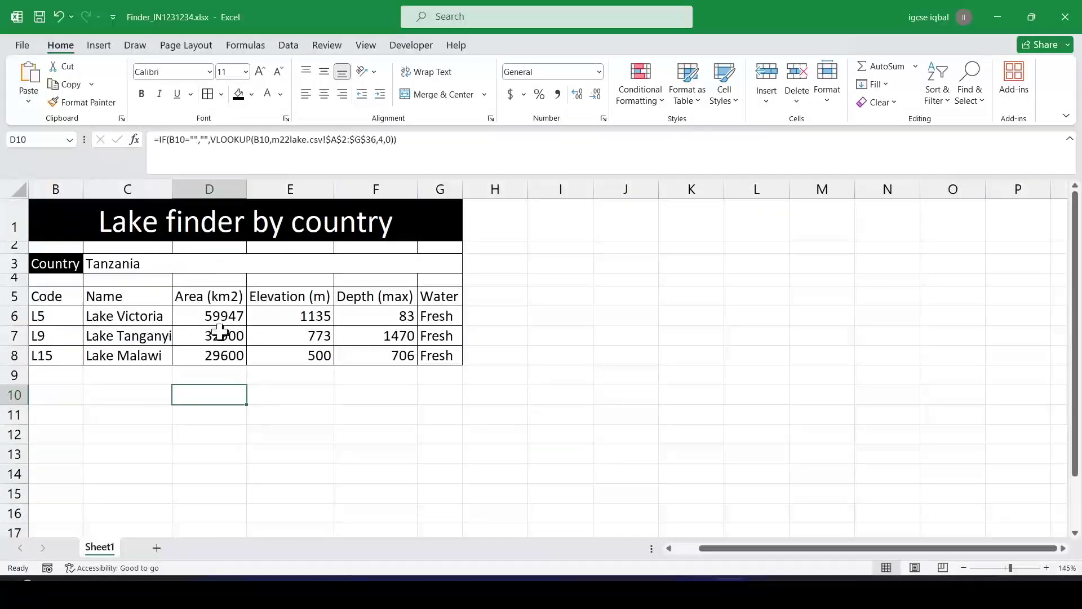
Highlight the instruction of question 27 in the question paper PDF and copy the text Burundi
{"action": "key", "text": "alt+Tab"}
{"action": "scroll", "coordinate": [491, 445], "scroll_direction": "down", "scroll_amount": 3}
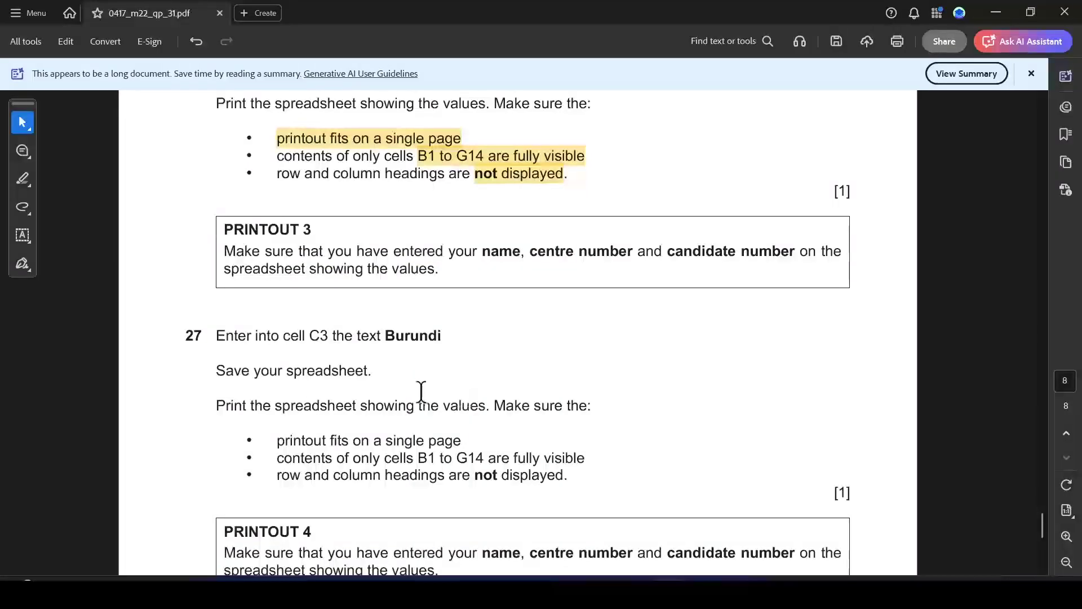
{"action": "left_click_drag", "start_coordinate": [187, 337], "coordinate": [381, 338]}
{"action": "left_click", "coordinate": [406, 362]}
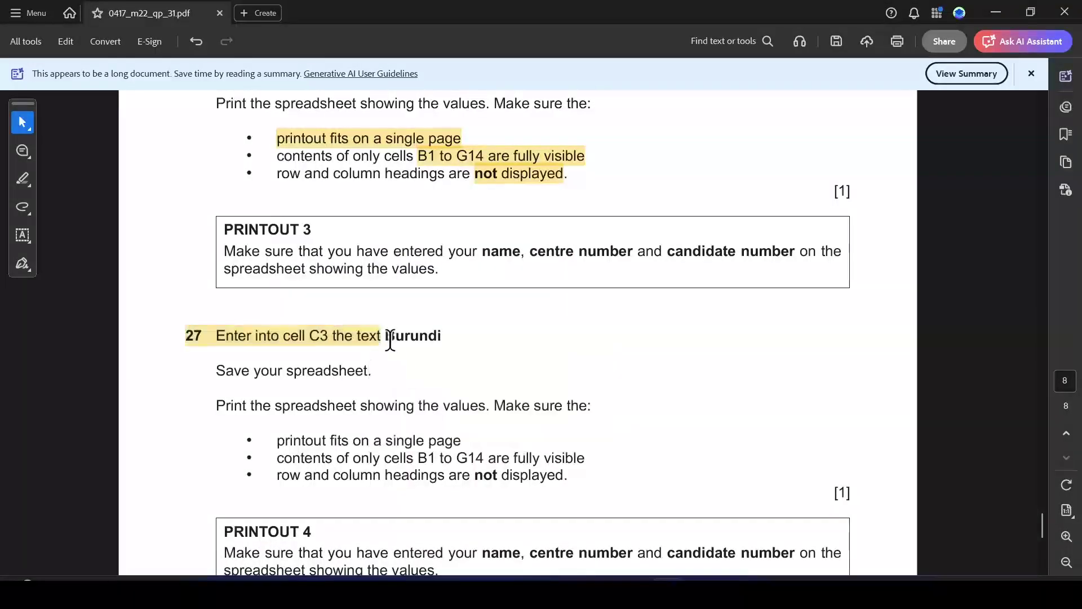
{"action": "left_click", "coordinate": [391, 333]}
{"action": "left_click", "coordinate": [444, 337]}
{"action": "left_click_drag", "start_coordinate": [444, 337], "coordinate": [378, 333]}
{"action": "key", "text": "ctrl+c"}
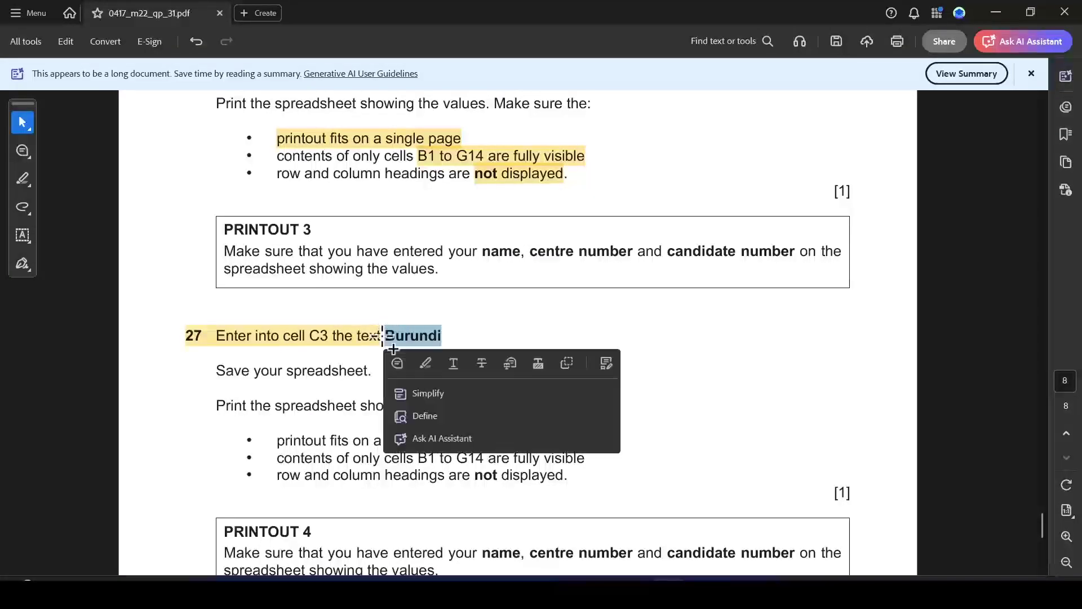
Replace the country in cell C3 of the Finder sheet with the copied text Burundi, and highlight Burundi in the question paper
{"action": "key", "text": "alt+Tab"}
{"action": "left_click", "coordinate": [127, 266]}
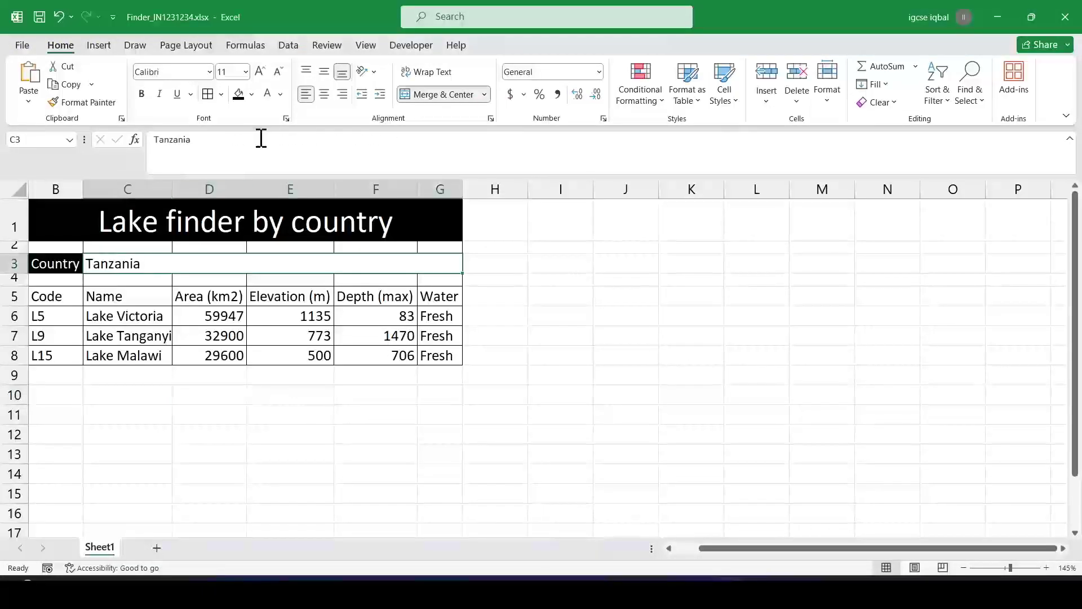
{"action": "left_click_drag", "start_coordinate": [193, 145], "coordinate": [126, 140]}
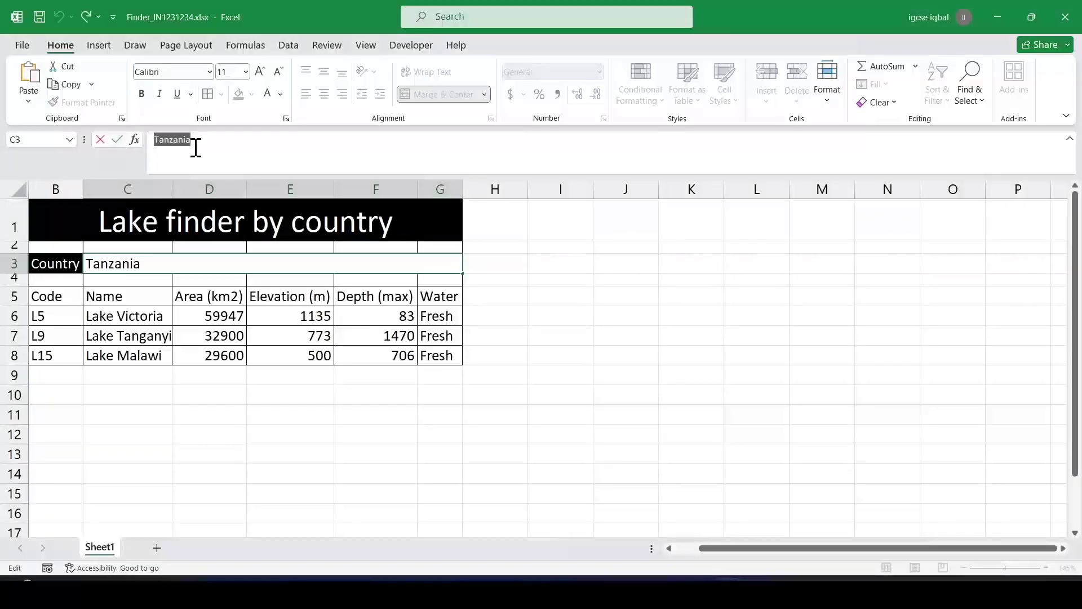
{"action": "key", "text": "ctrl+v"}
{"action": "key", "text": "alt+Tab"}
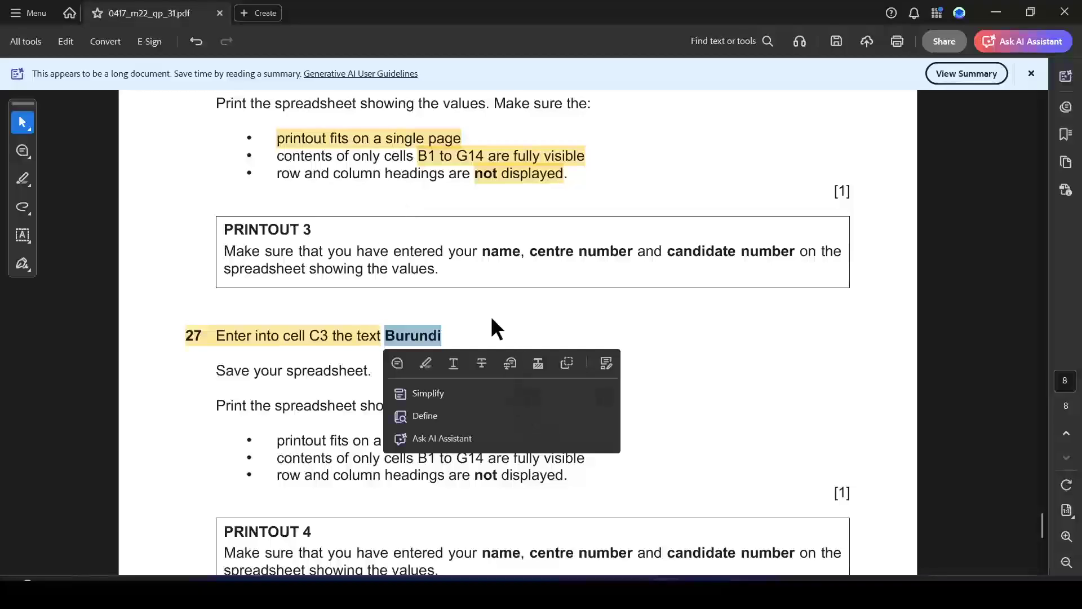
{"action": "left_click", "coordinate": [458, 341]}
{"action": "key", "text": "alt+Tab"}
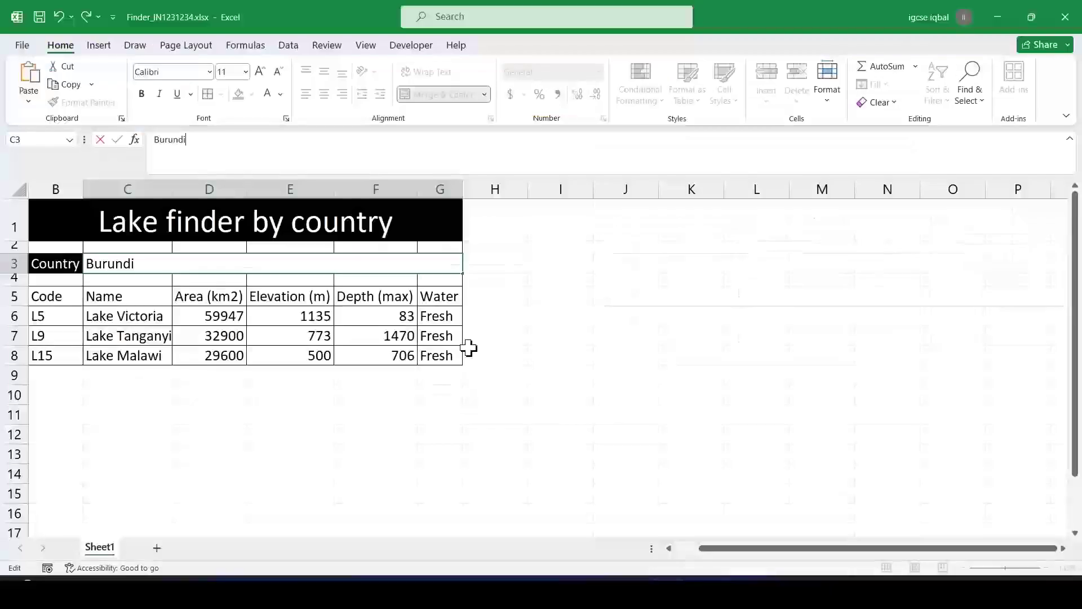
{"action": "key", "text": "Return"}
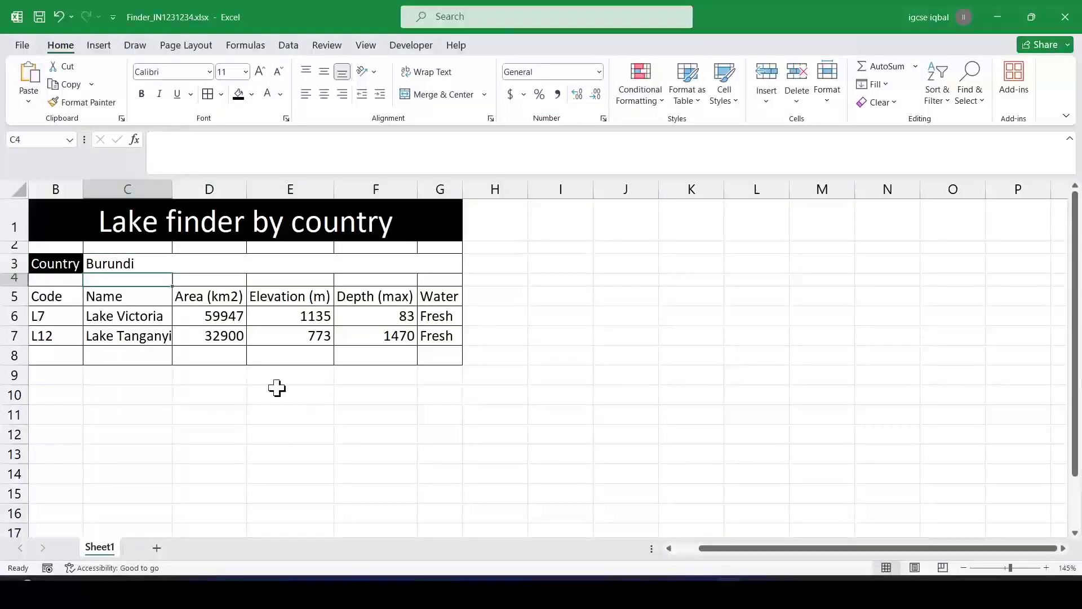
Read question 27's printout requirements in the question paper and open the print preview of the Burundi sheet
{"action": "key", "text": "alt+Tab"}
{"action": "scroll", "coordinate": [328, 396], "scroll_direction": "down", "scroll_amount": 2}
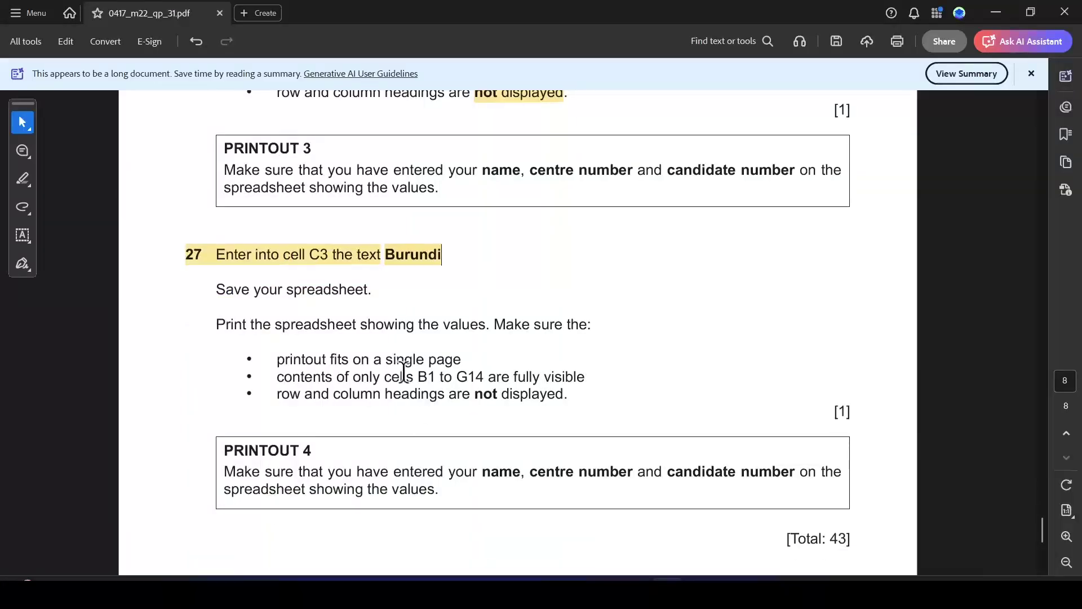
{"action": "left_click_drag", "start_coordinate": [274, 361], "coordinate": [454, 359]}
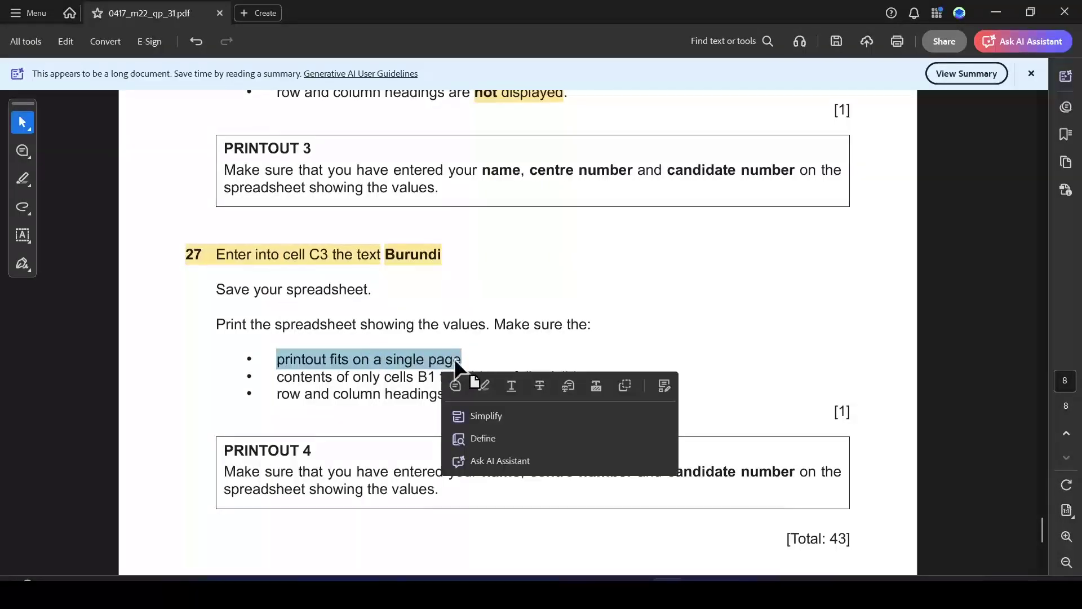
{"action": "key", "text": "alt+Tab"}
{"action": "key", "text": "ctrl+p"}
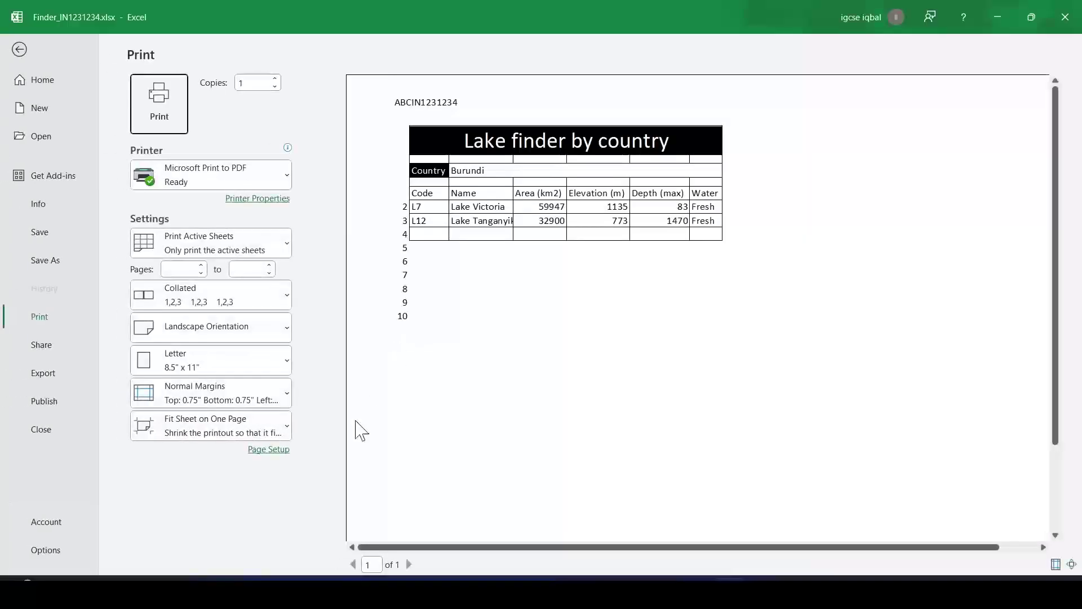
Check the Burundi print preview against question 27's single-page, cell range and headings requirements, and close the preview
{"action": "key", "text": "alt+Tab"}
{"action": "left_click", "coordinate": [337, 379]}
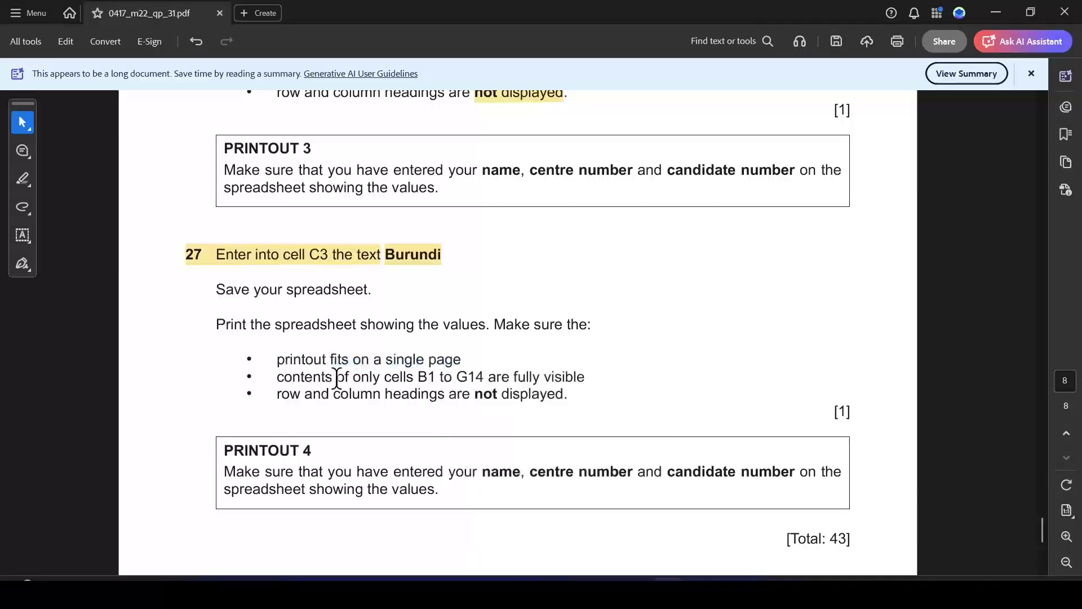
{"action": "key", "text": "alt+Tab"}
{"action": "key", "text": "alt+Tab"}
{"action": "key", "text": "alt+Tab"}
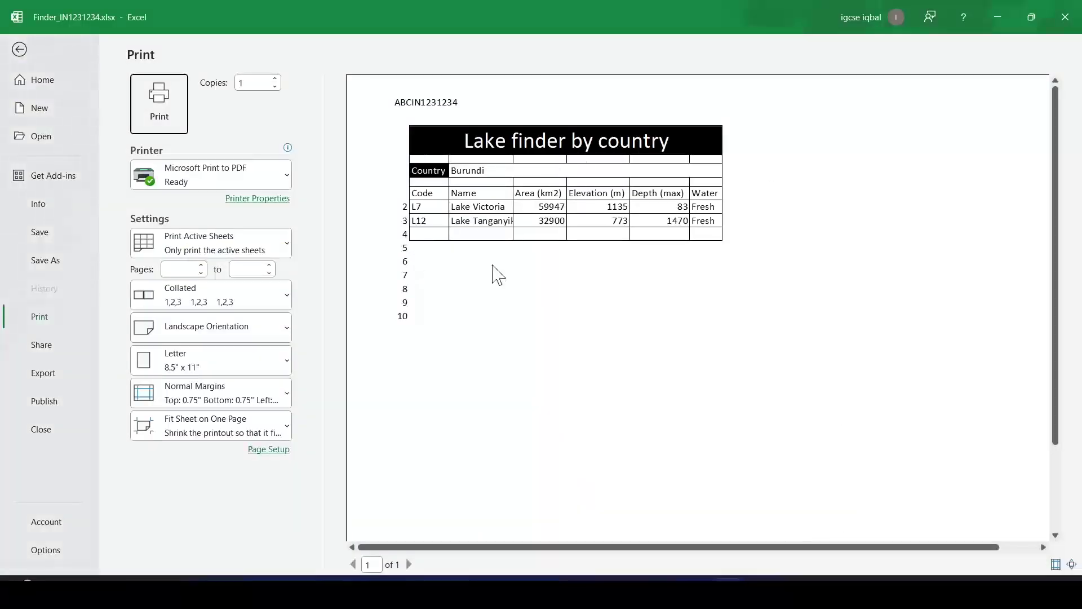
{"action": "key", "text": "alt+Tab"}
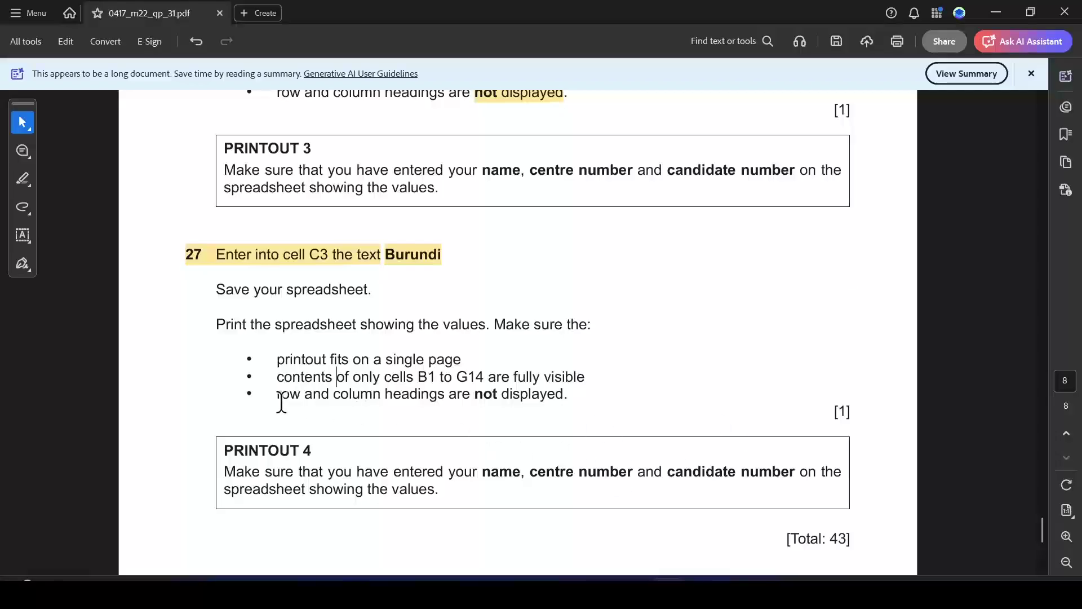
{"action": "key", "text": "alt+Tab"}
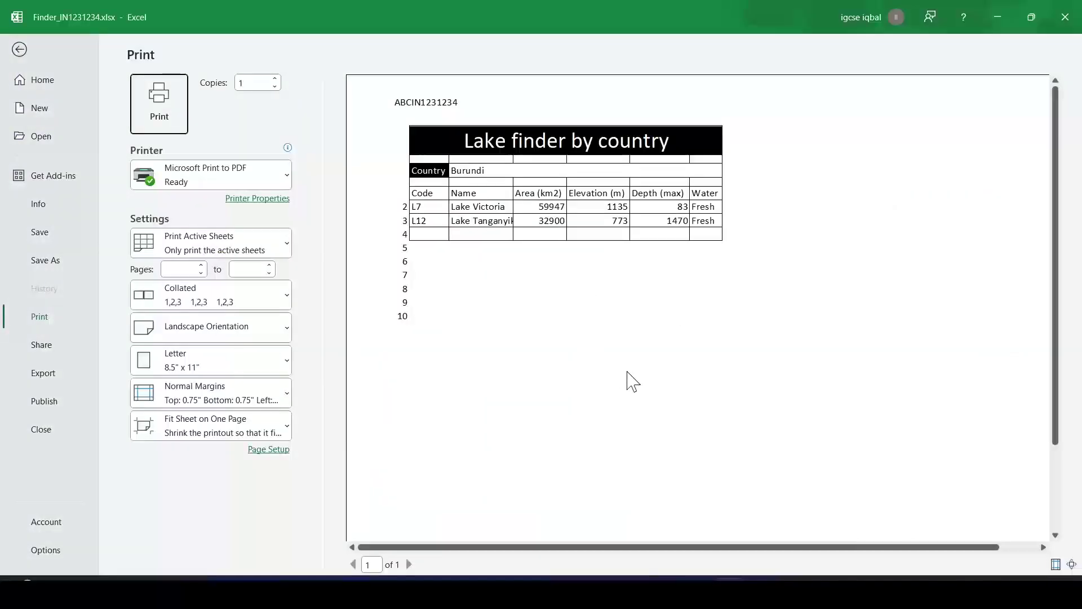
{"action": "key", "text": "alt+Tab"}
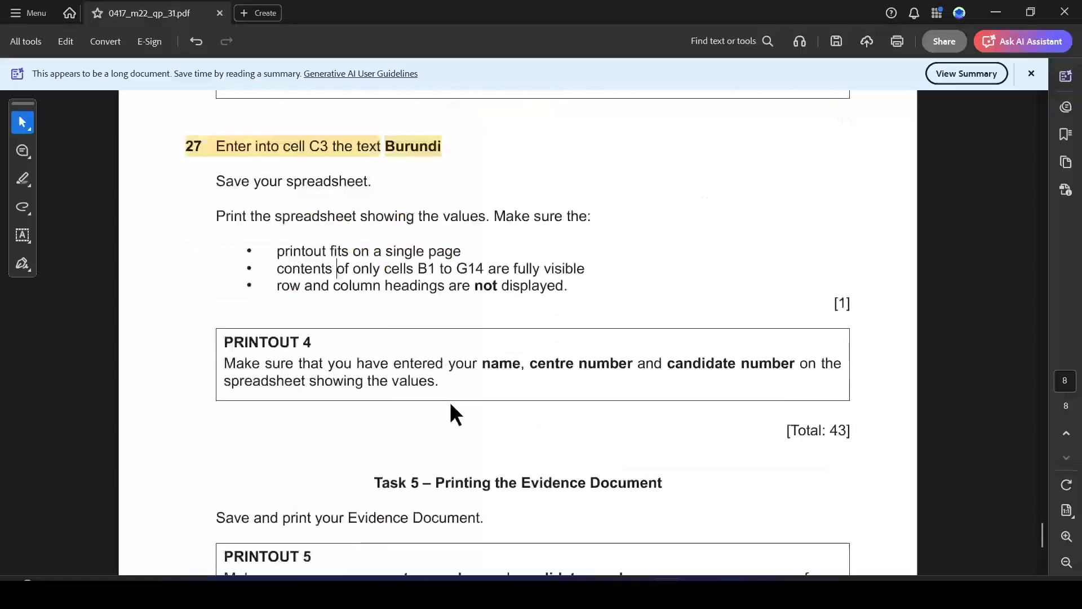
{"action": "scroll", "coordinate": [450, 401], "scroll_direction": "down", "scroll_amount": 2}
{"action": "key", "text": "alt+Tab"}
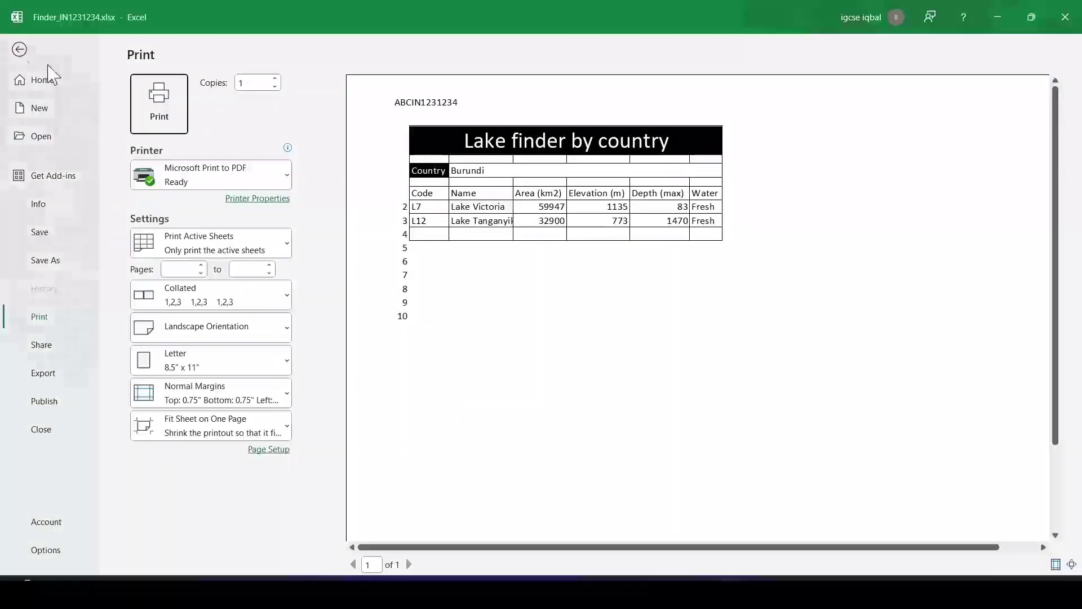
{"action": "left_click", "coordinate": [16, 53]}
Read the Task 5 instructions for printing the Evidence Document in the question paper and return to the Finder sheet
{"action": "key", "text": "alt+Tab"}
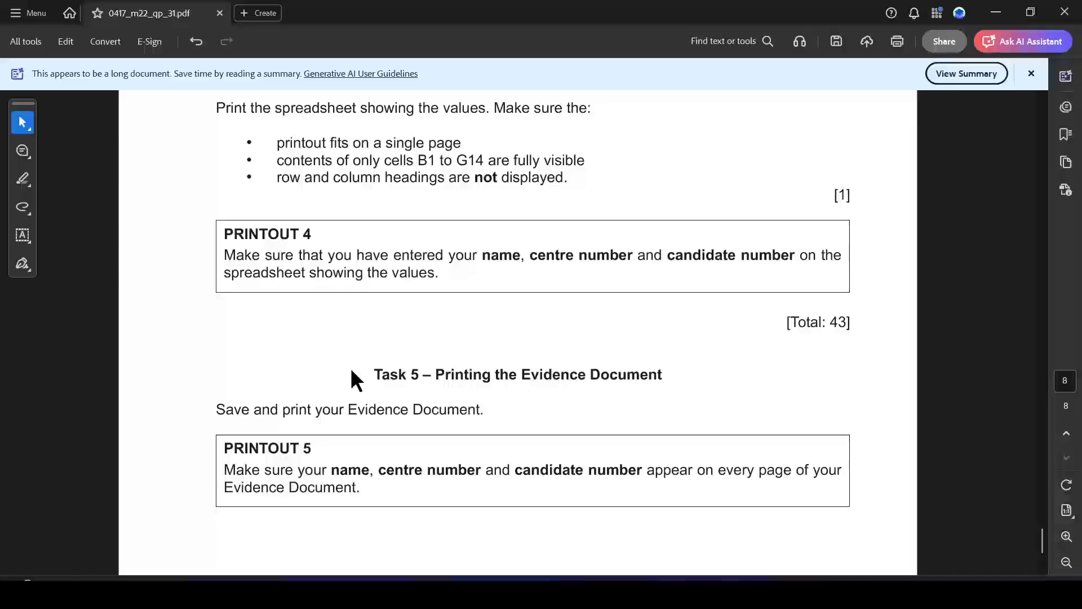
{"action": "scroll", "coordinate": [350, 372], "scroll_direction": "down", "scroll_amount": 2}
{"action": "left_click", "coordinate": [390, 292]}
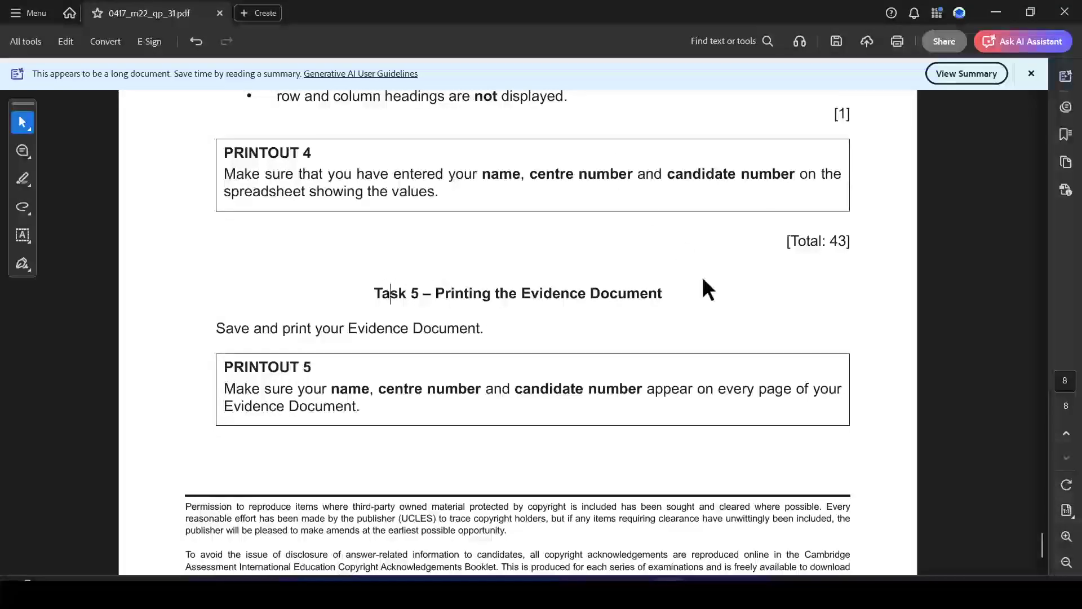
{"action": "key", "text": "alt+Tab"}
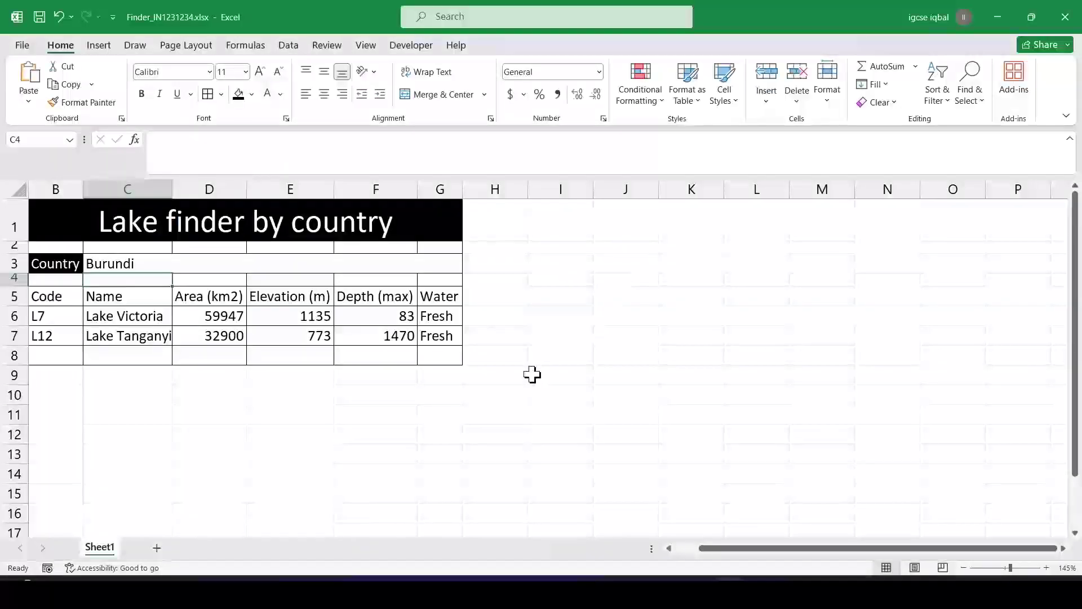
{"action": "key", "text": "alt+Tab"}
{"action": "scroll", "coordinate": [529, 330], "scroll_direction": "up", "scroll_amount": 1}
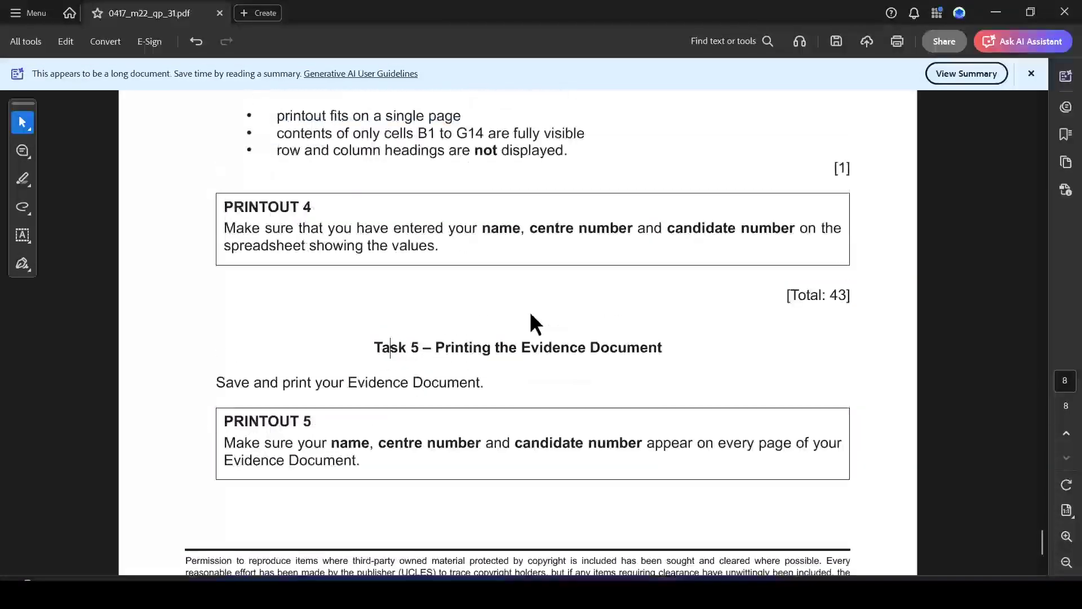
{"action": "key", "text": "alt+Tab"}
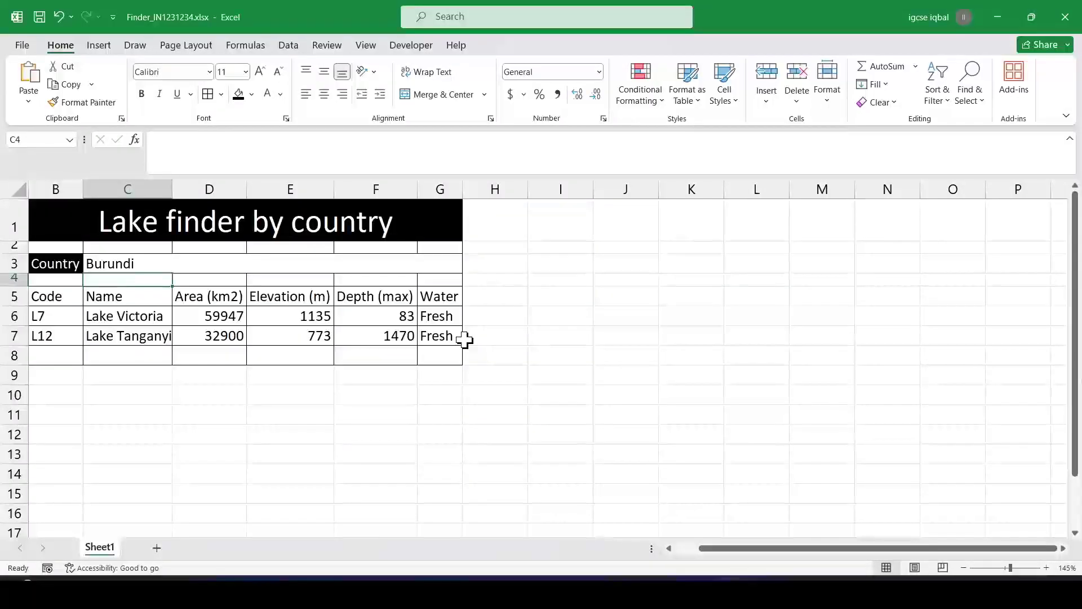